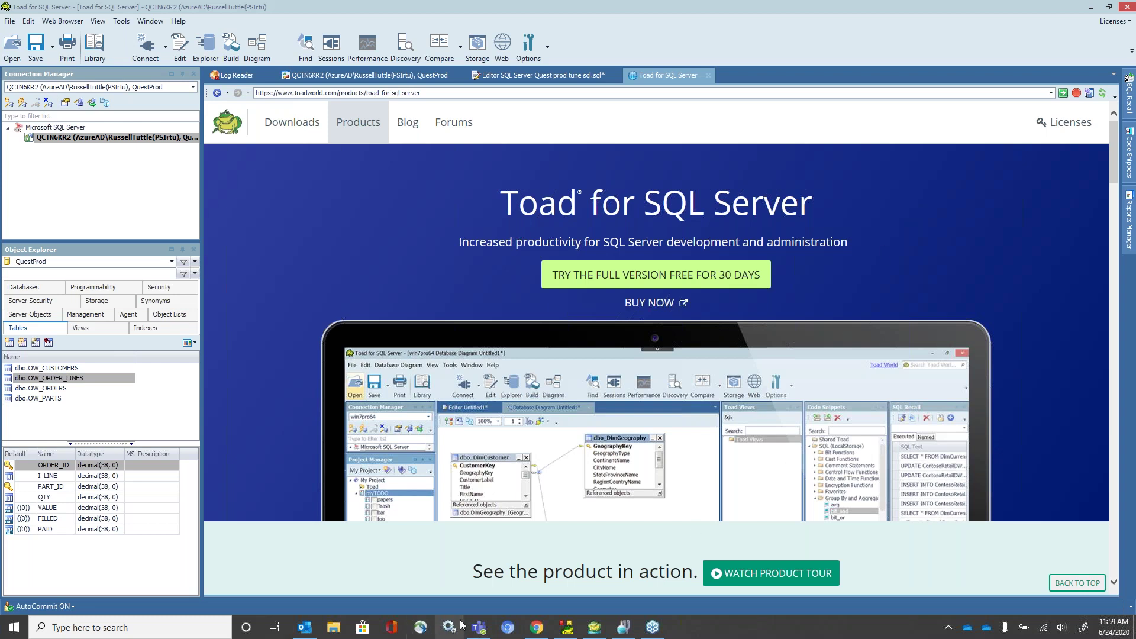
Step: Sign out of Microsoft Teams and dismiss its window to return to the Toad product page
left_click(482, 633)
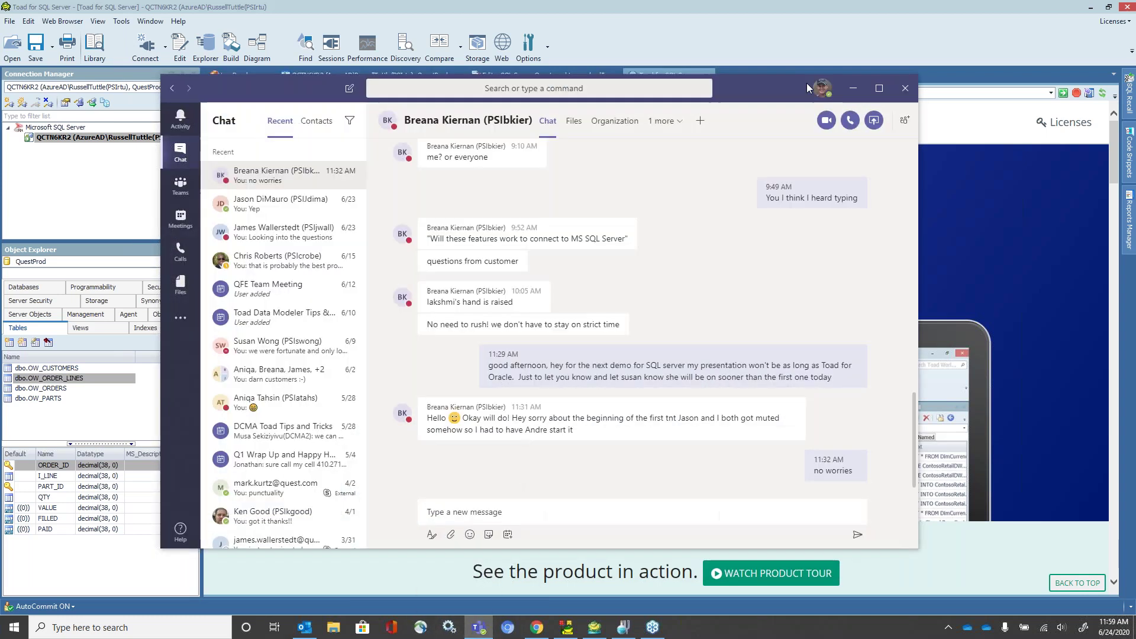
left_click(901, 95)
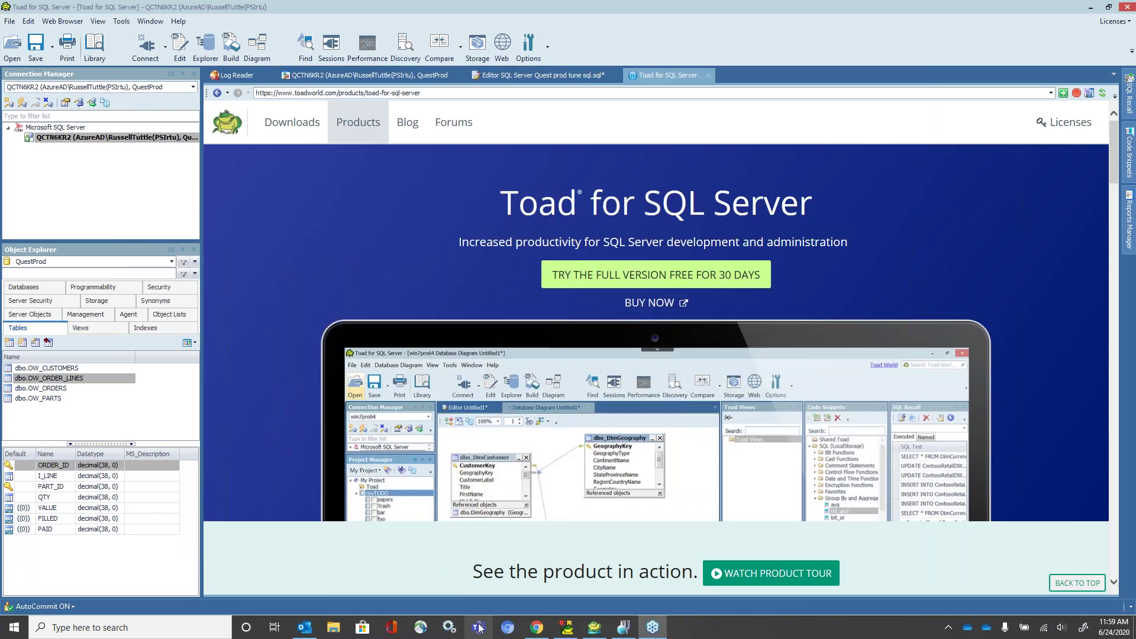
right_click(481, 629)
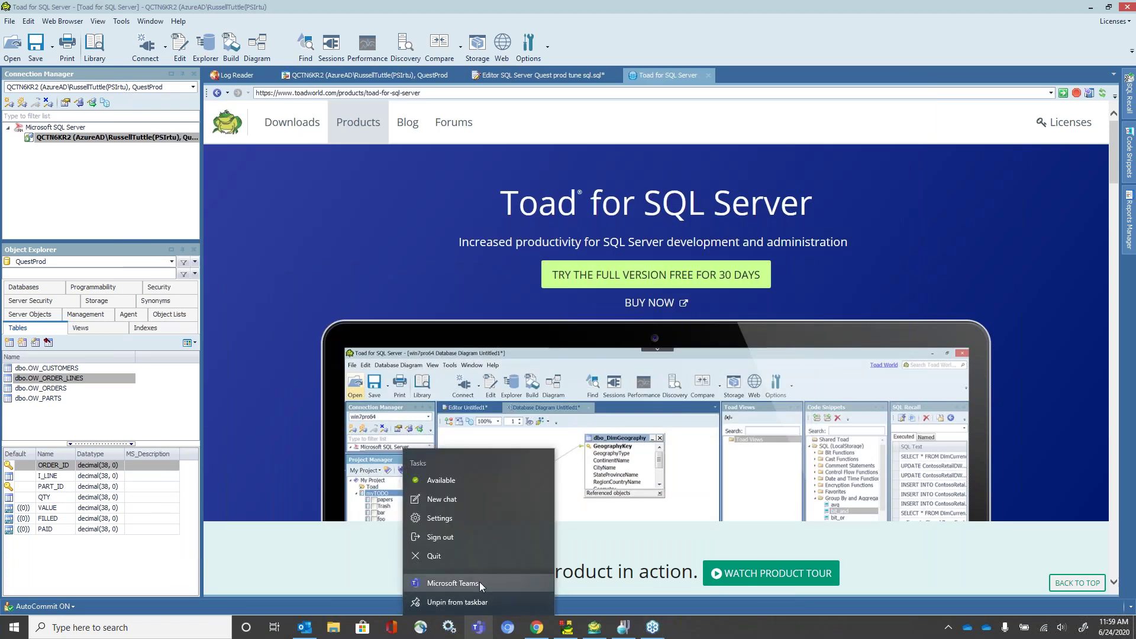
left_click(459, 541)
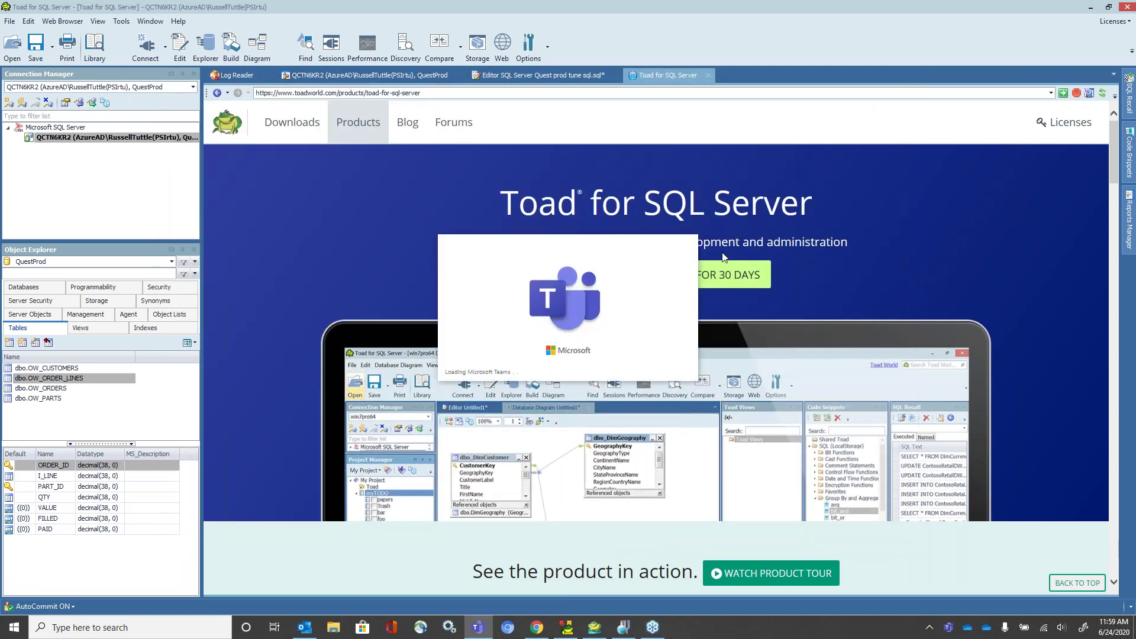
left_click(751, 129)
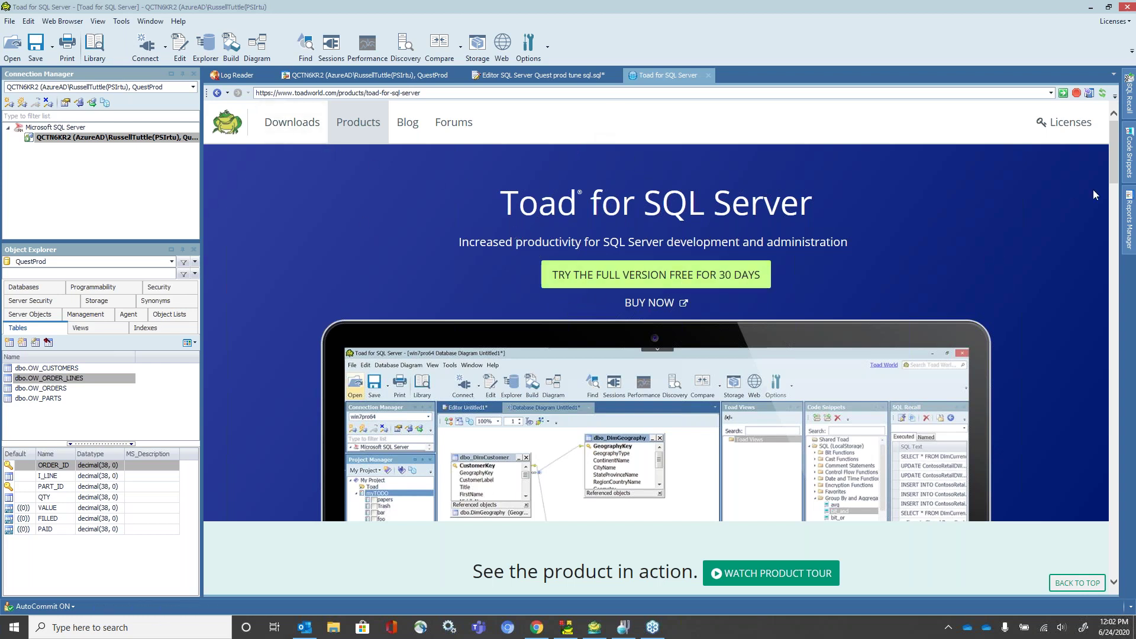
Step: Look through the Toad for SQL Server product page from highlights and features to the blog and support sections, and return to its beginning
scroll(845, 276, "down", 5)
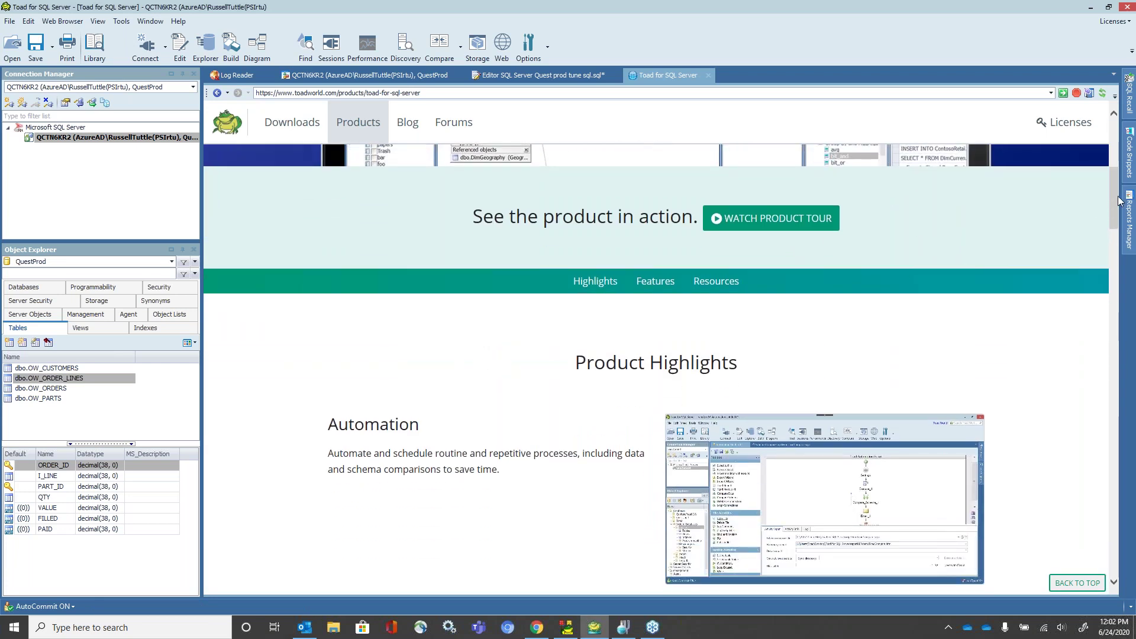
left_click_drag(1111, 204, 1115, 361)
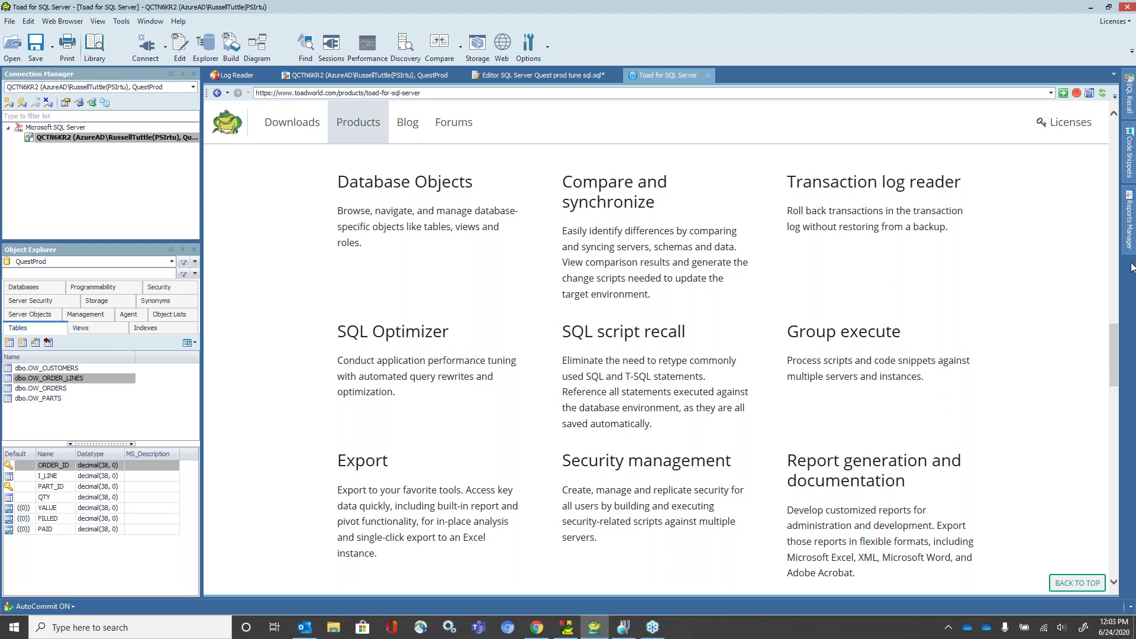
left_click_drag(1112, 349, 1106, 492)
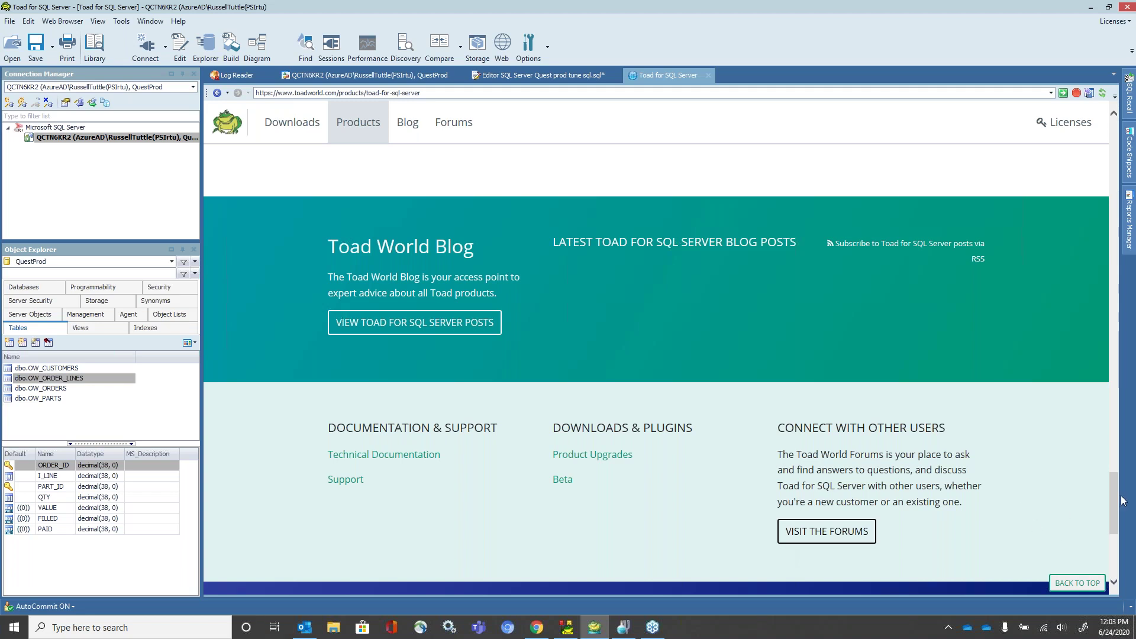
left_click_drag(1115, 501, 1121, 121)
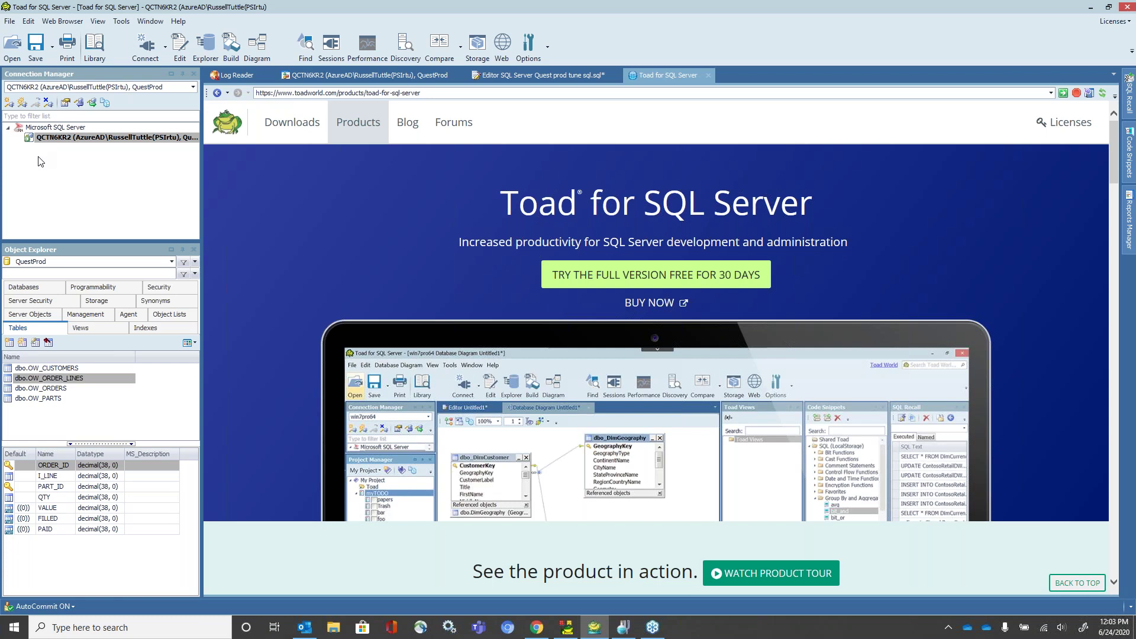
Step: Start a new SQL Server connection, review its authentication types, set its category to Production, and discard the connection
left_click(9, 105)
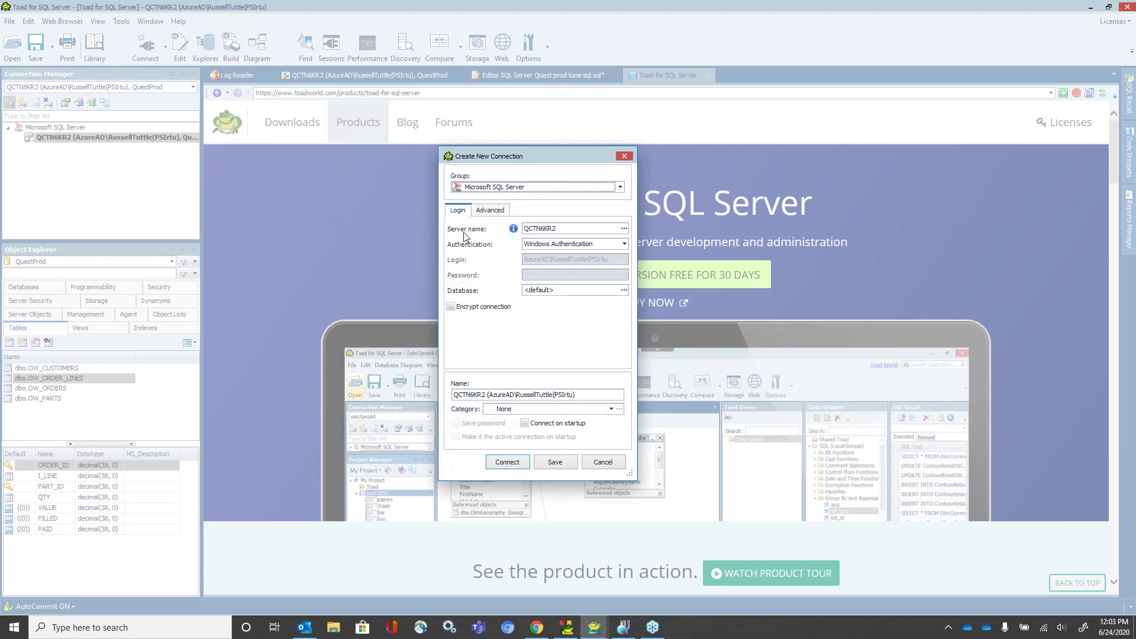
left_click(624, 244)
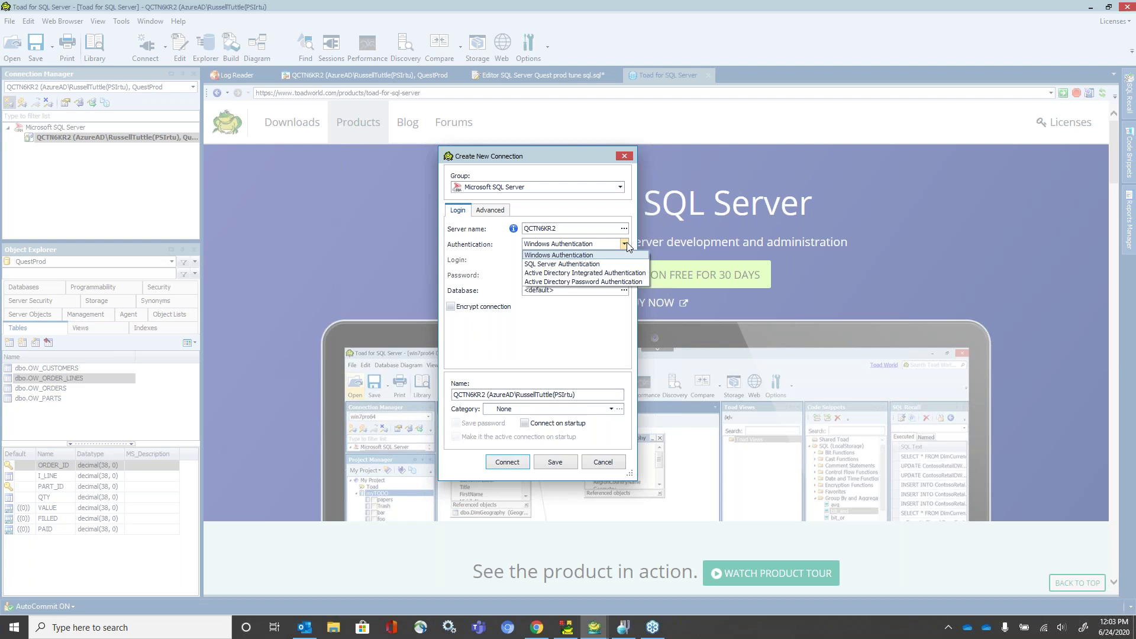
left_click(627, 243)
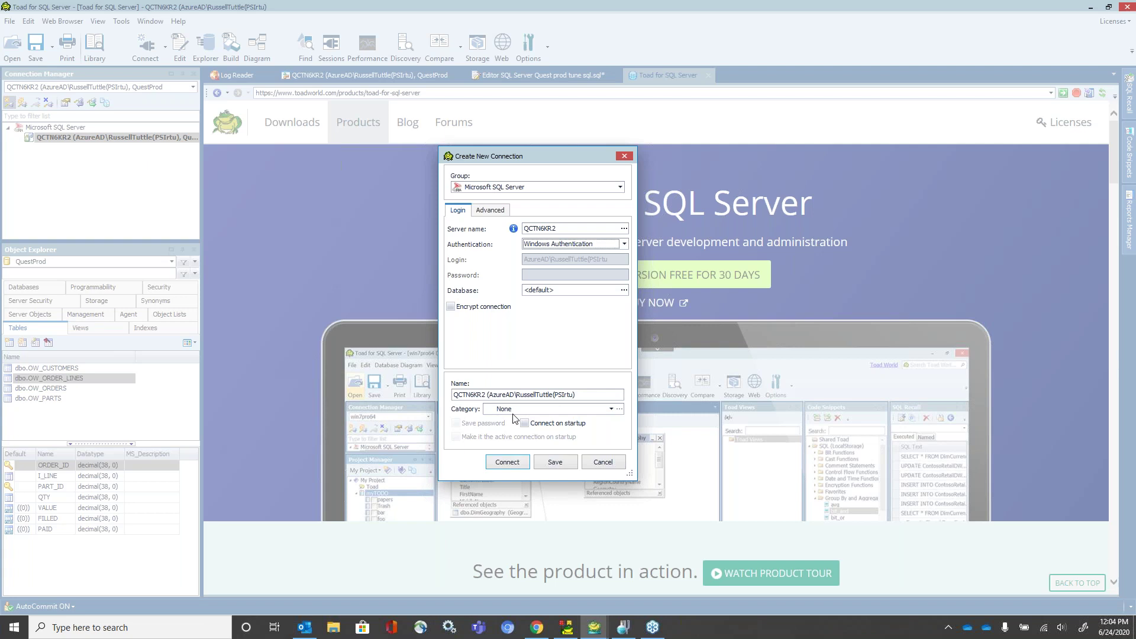
left_click(612, 410)
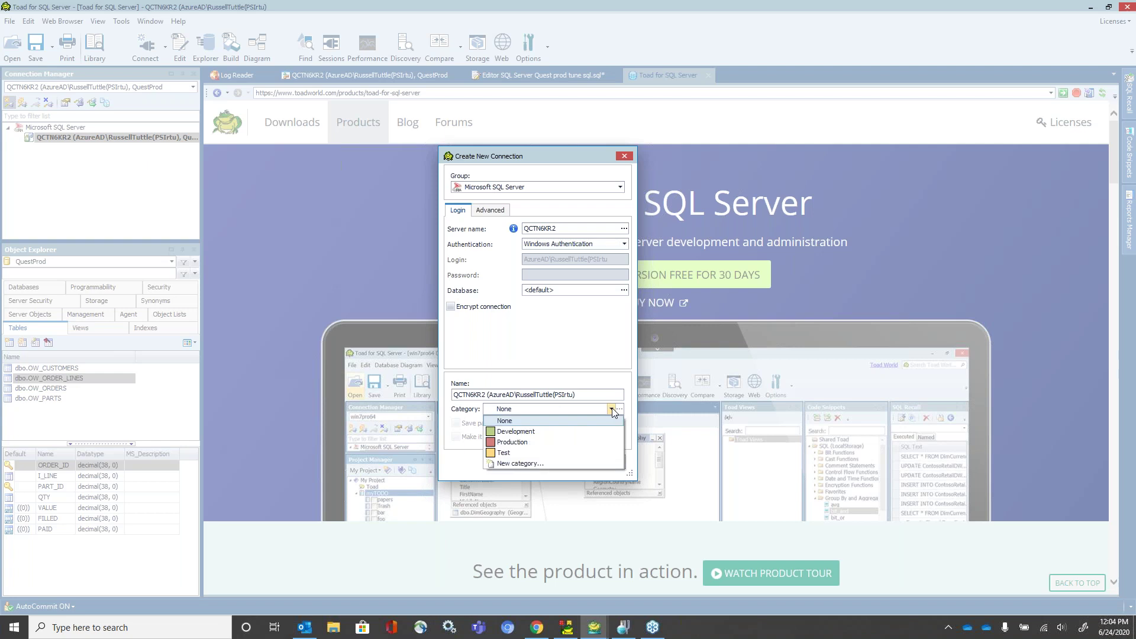
left_click(579, 447)
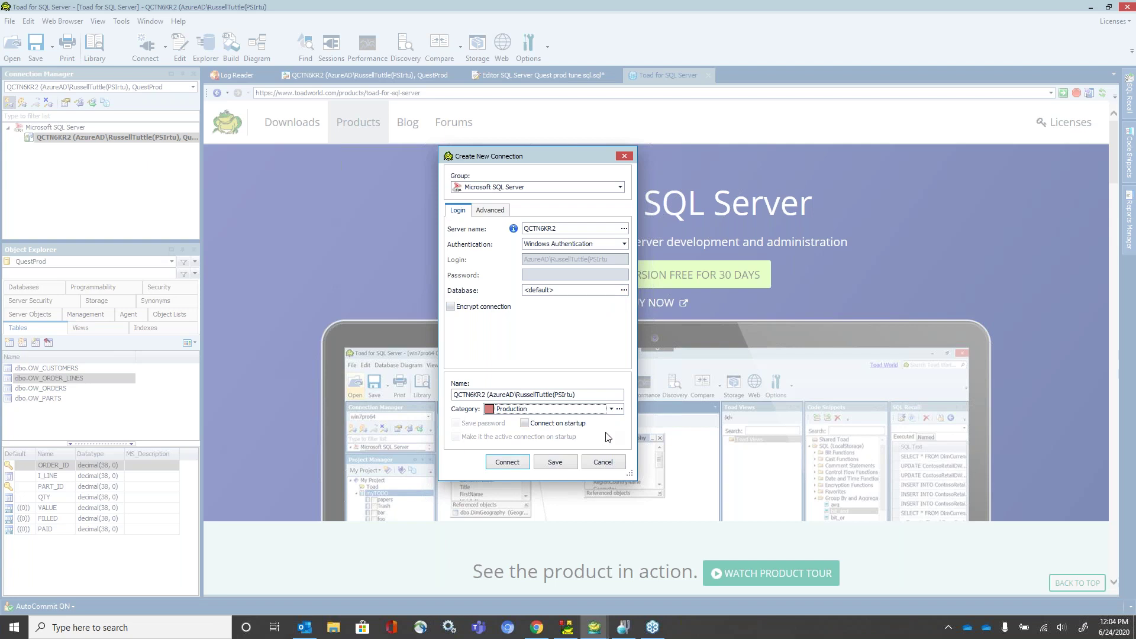
left_click(606, 464)
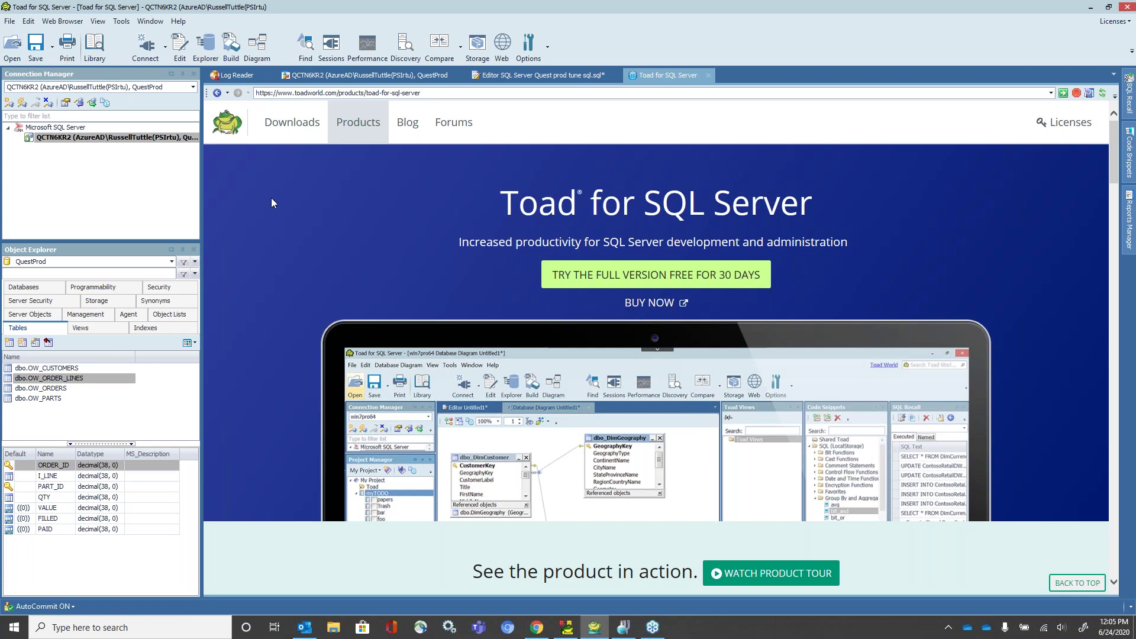
Step: Start the Configuration Wizard with the Custom layout, preview the Tabbed, Dropdown and Tree view explorer styles, and choose Tabbed multiline
left_click(122, 26)
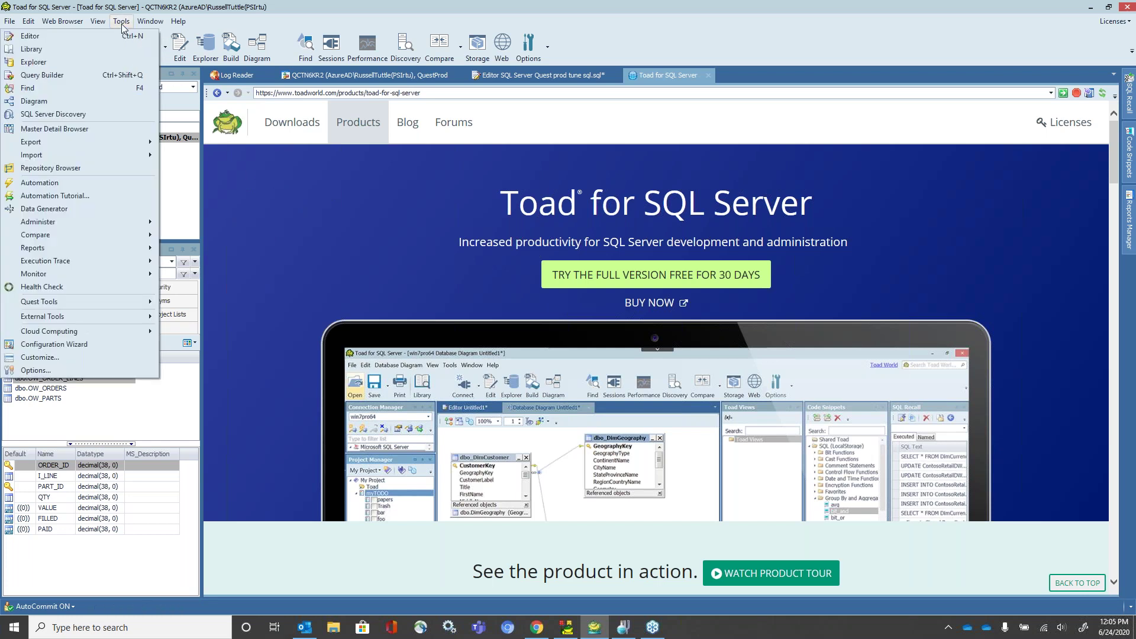
left_click(107, 344)
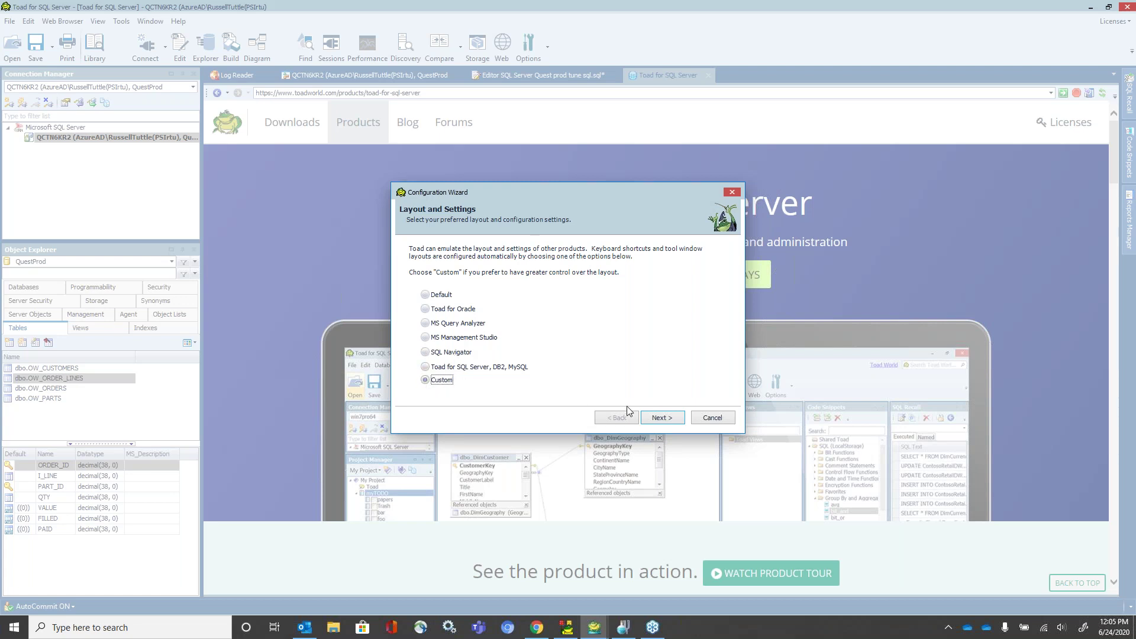
left_click(673, 420)
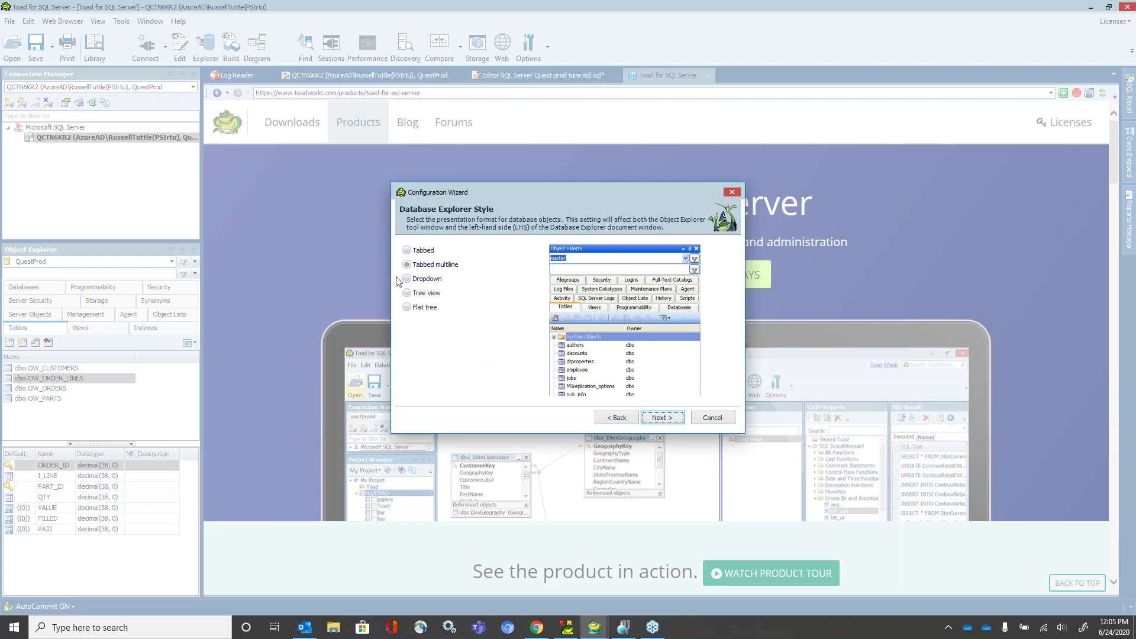
left_click(407, 252)
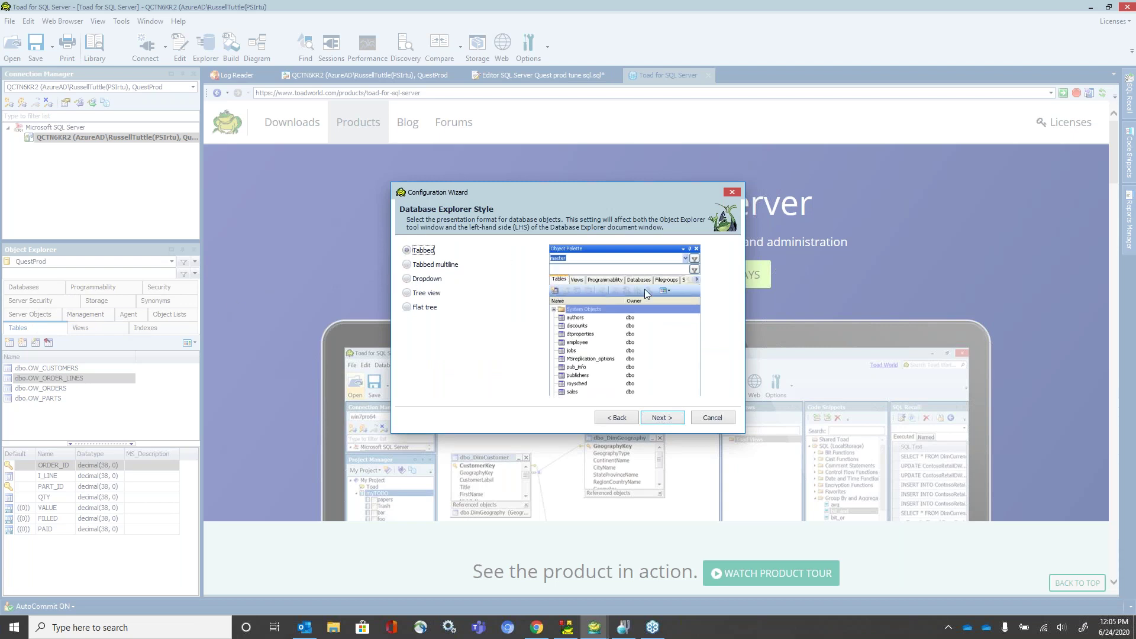
left_click(407, 280)
left_click(407, 293)
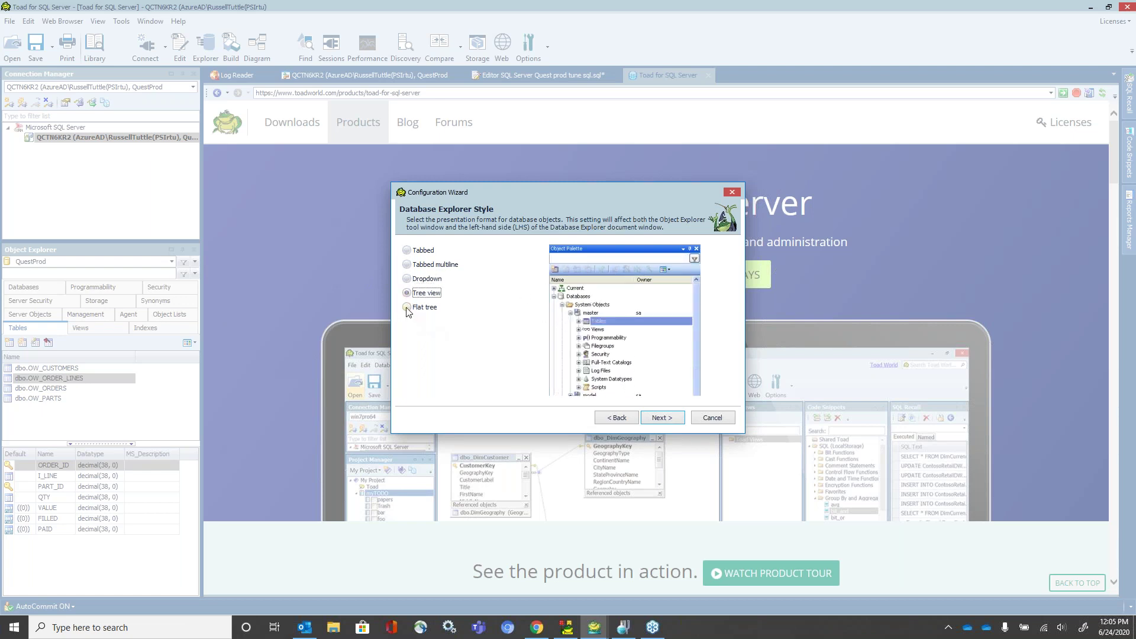
left_click(407, 266)
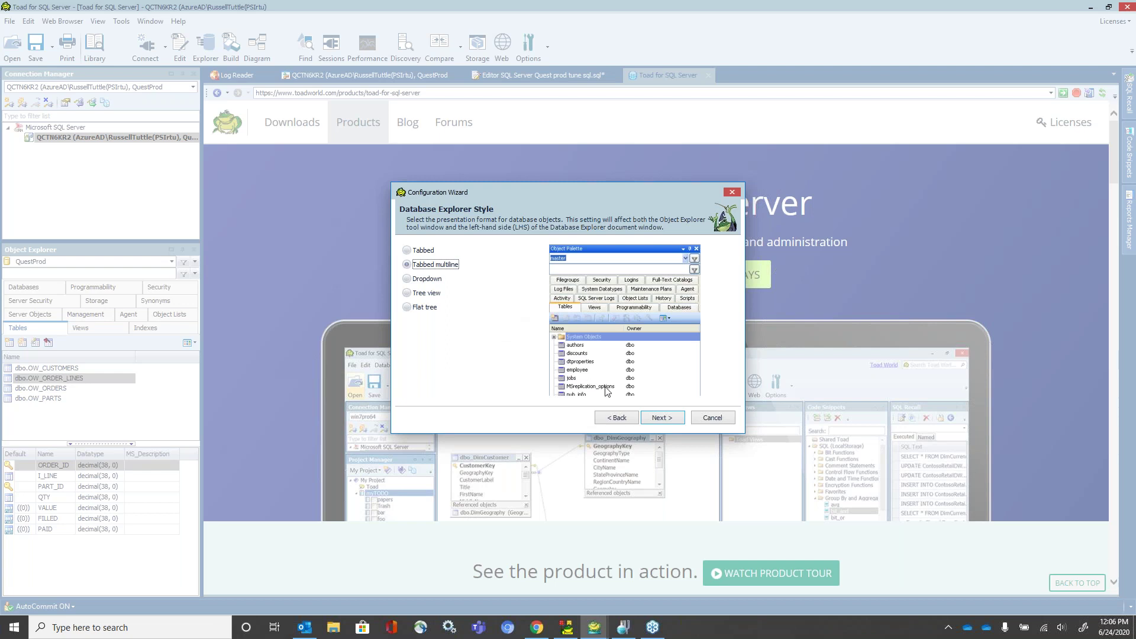
Step: Review the wizard's startup connection and connection document options, and cancel the wizard
left_click(662, 420)
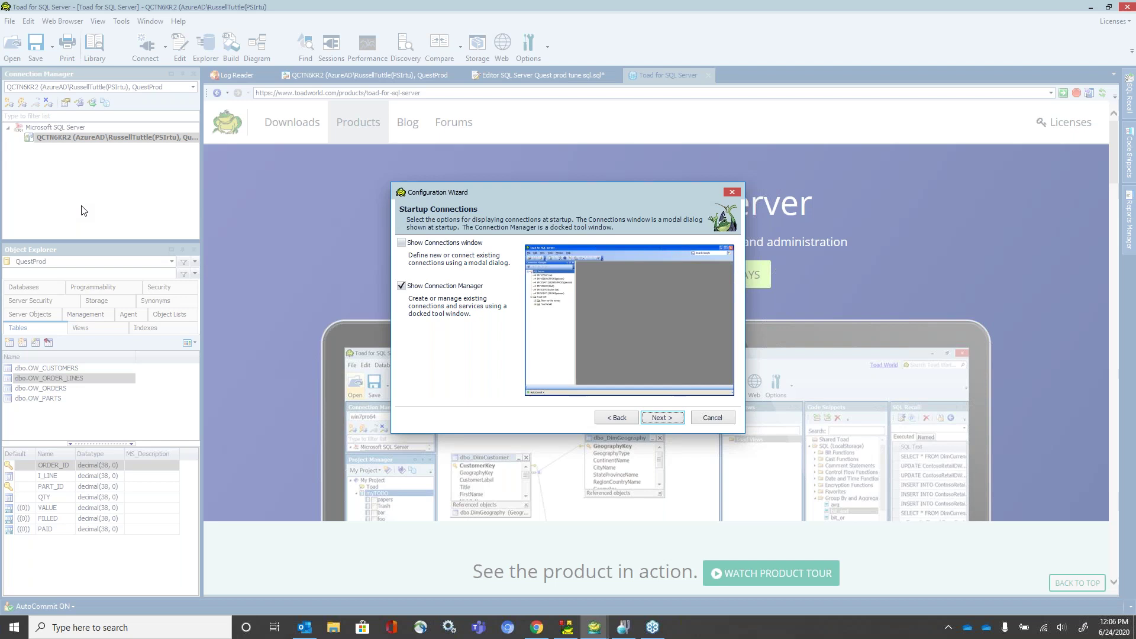
left_click(665, 422)
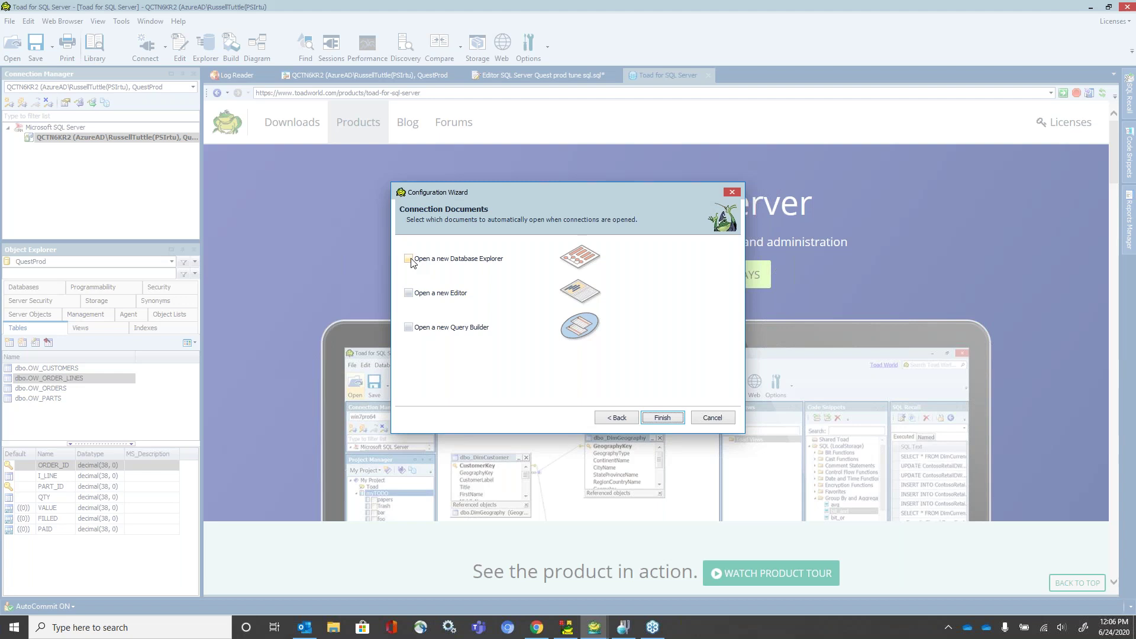
left_click(712, 418)
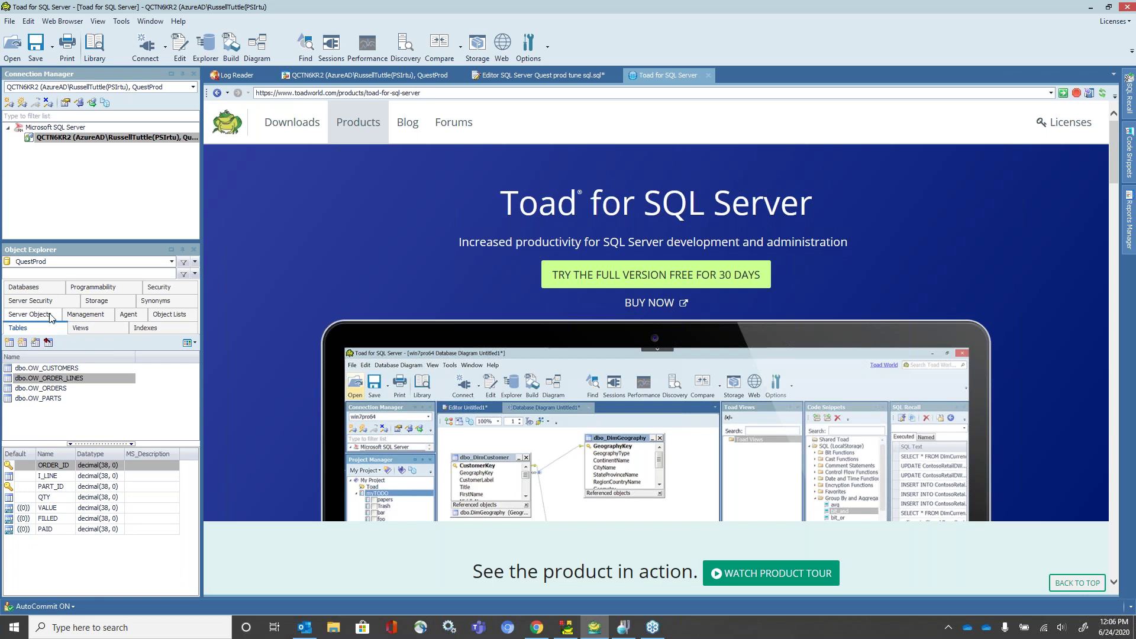
Step: Check the selectable databases in the Object Explorer, show its Databases category and select AdventureWorks
left_click(172, 262)
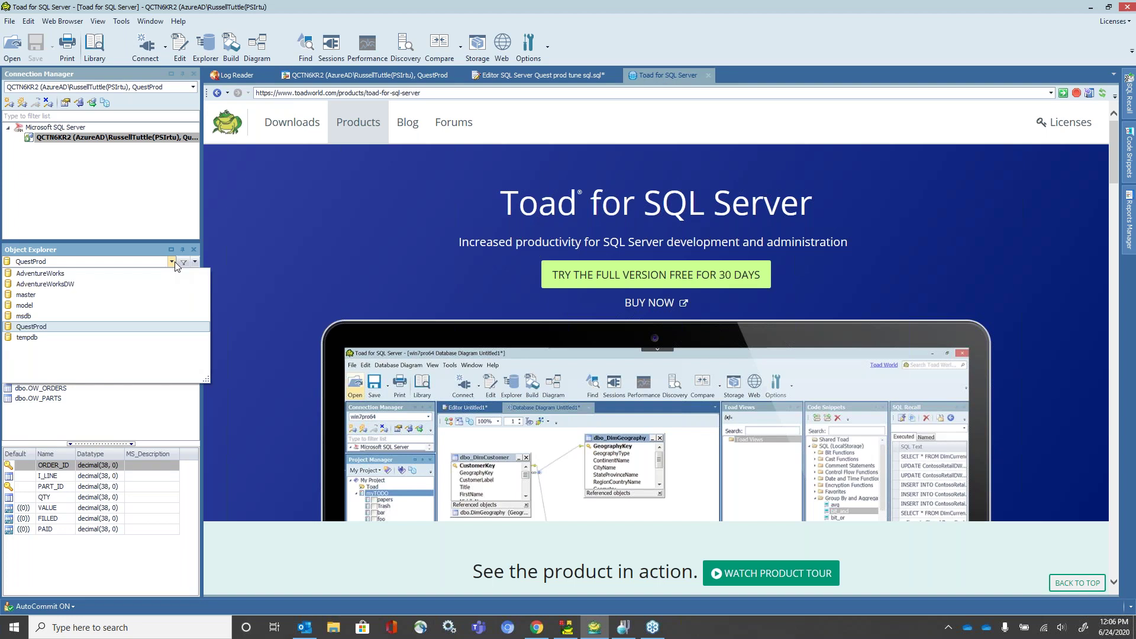
left_click(245, 225)
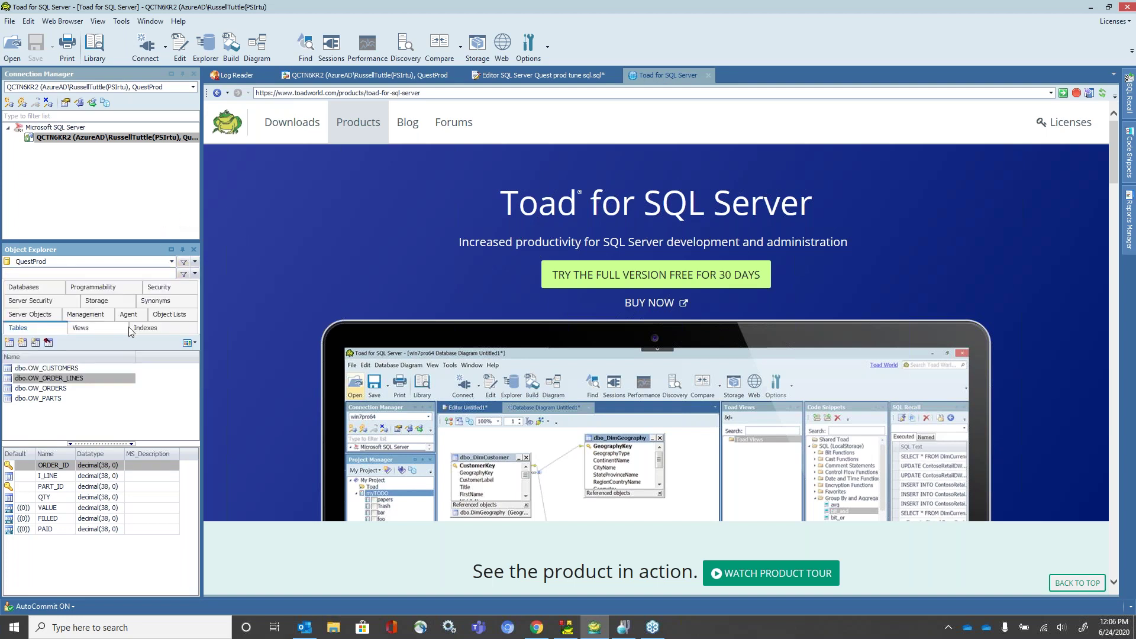
left_click(42, 288)
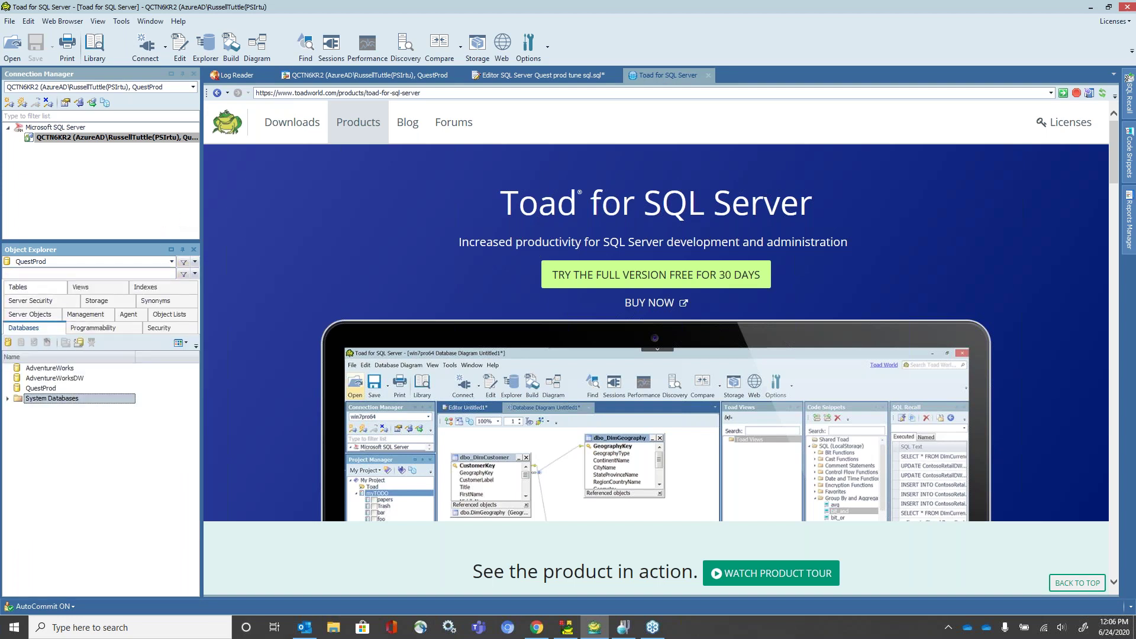
left_click(44, 368)
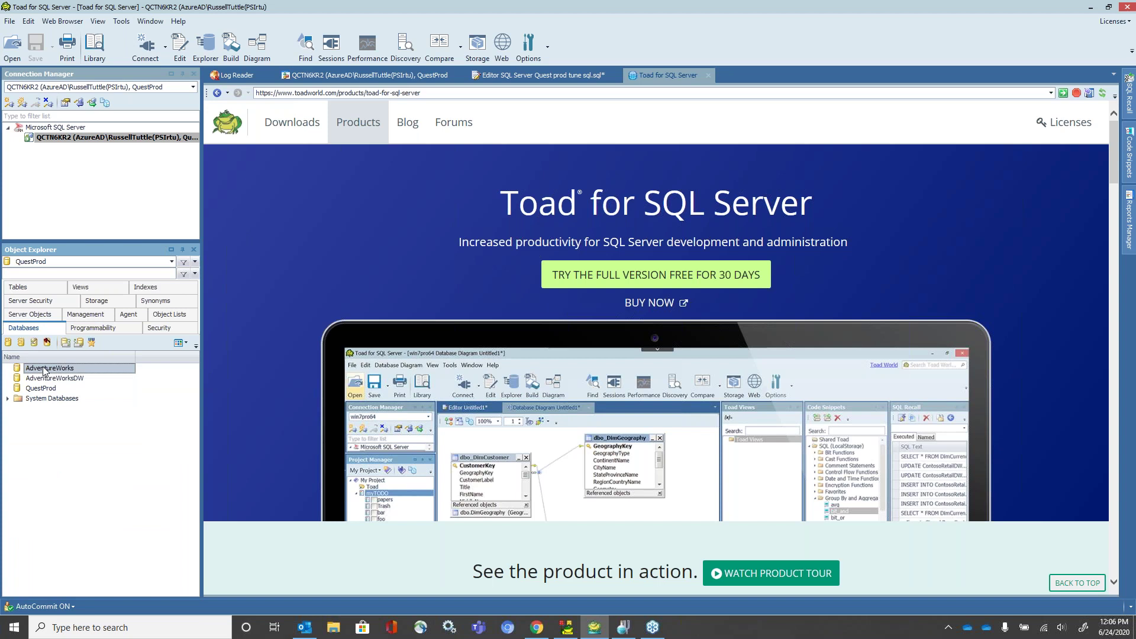
Step: Open a new Explorer document for QuestProd, and auto-hide the Connection Manager before pinning it back in place
left_click(205, 47)
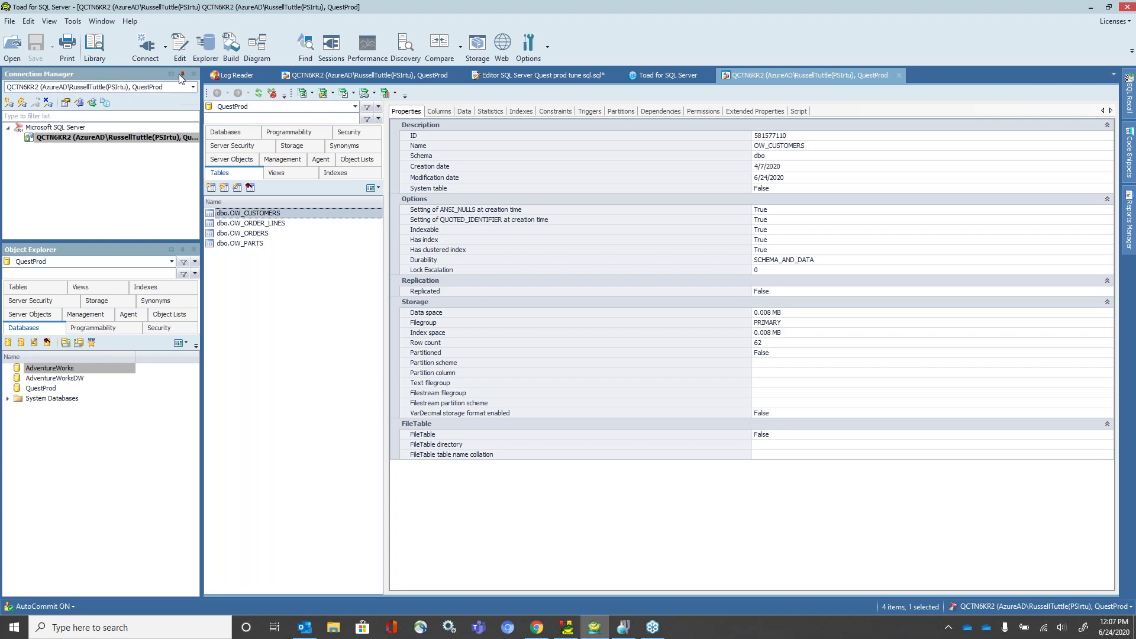
left_click(182, 75)
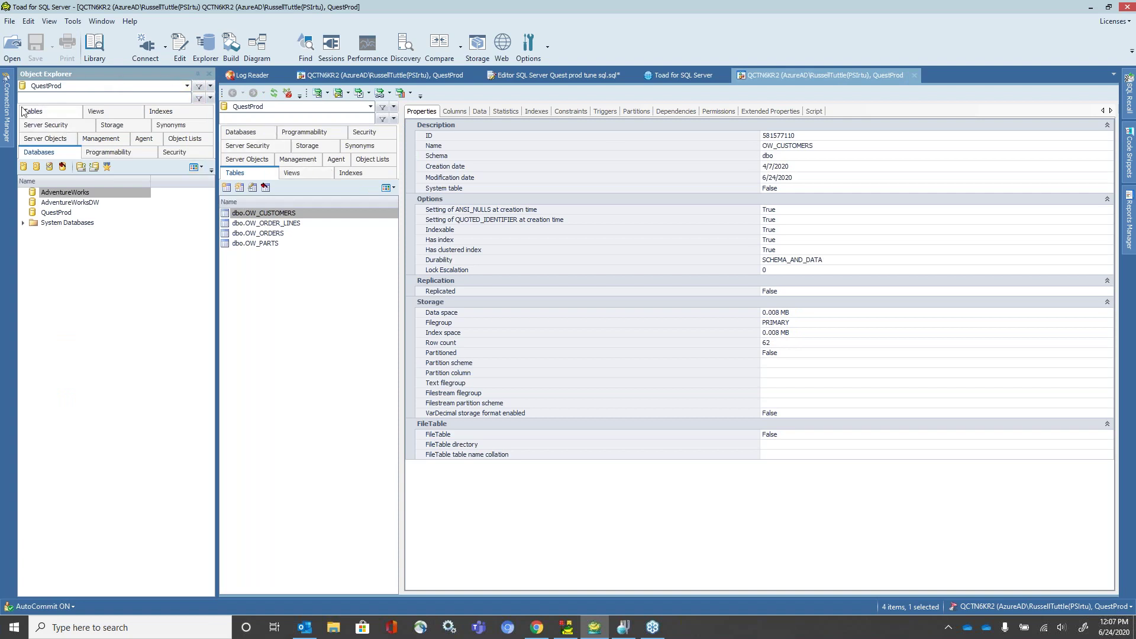
mouse_move(11, 109)
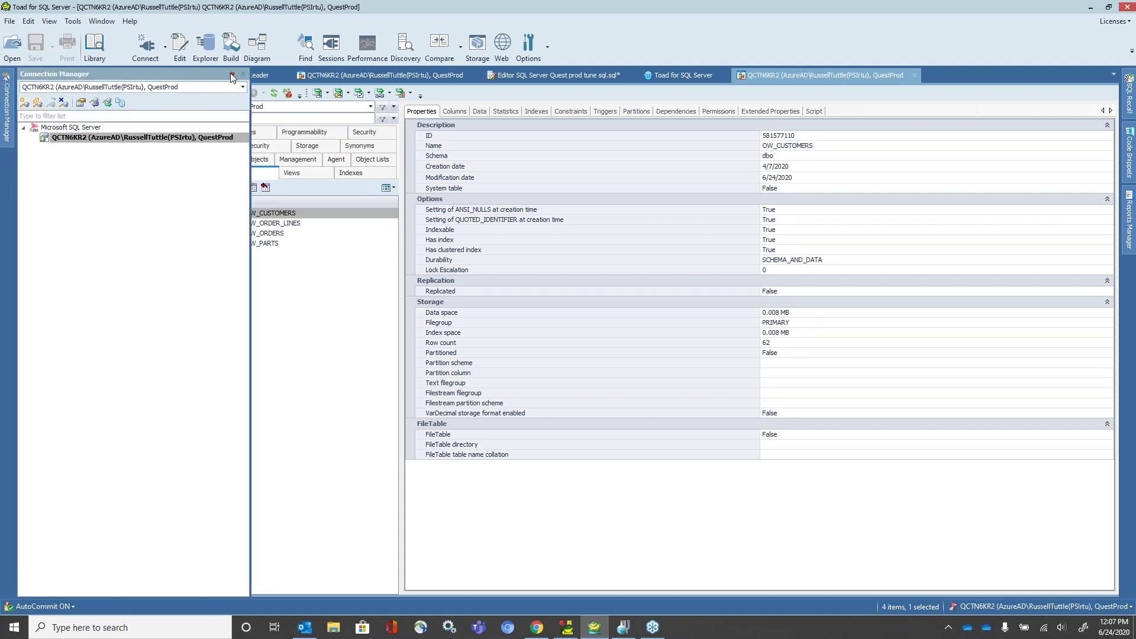
left_click(231, 74)
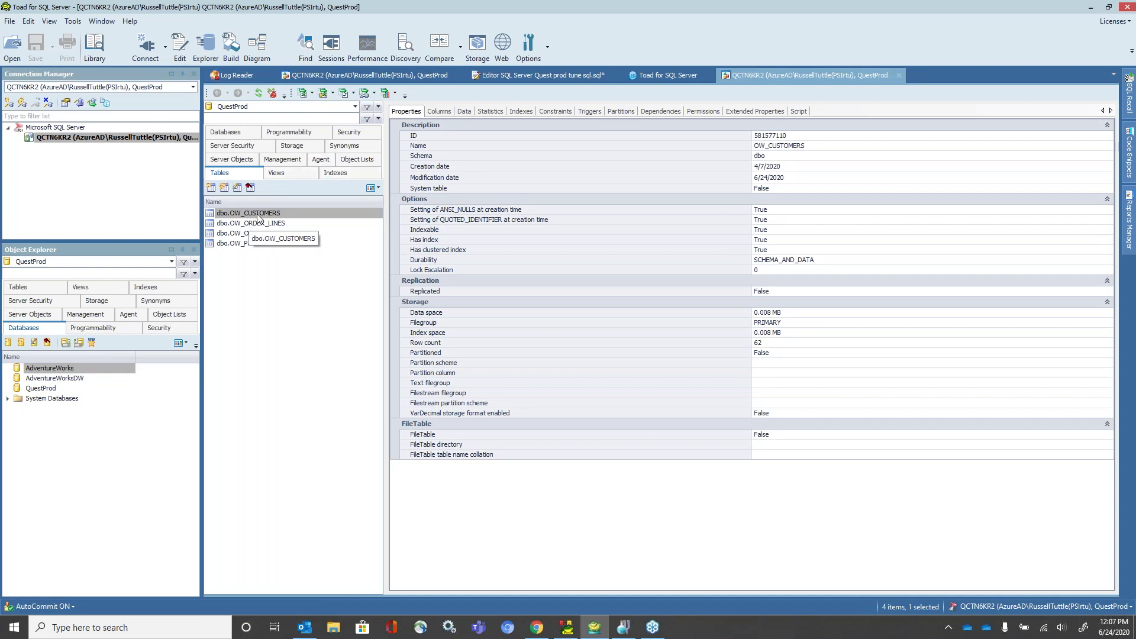
Step: Examine the columns and data of dbo.OW_CUSTOMERS, and check the export and send-to options offered for the row with CUST_ID 102
left_click(436, 113)
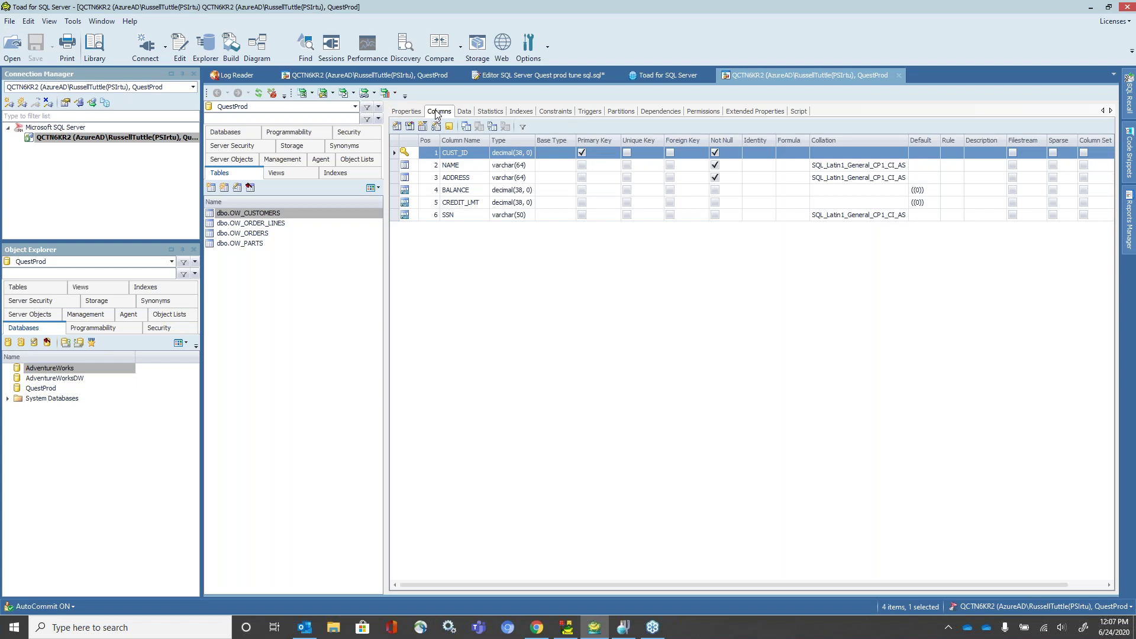
left_click(464, 112)
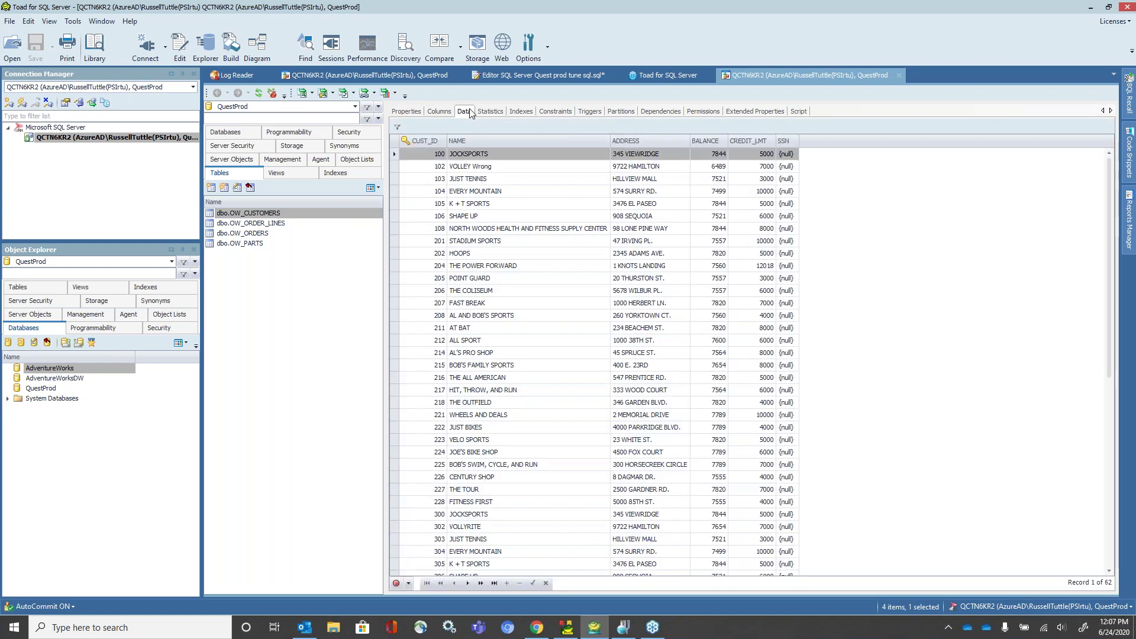
right_click(473, 172)
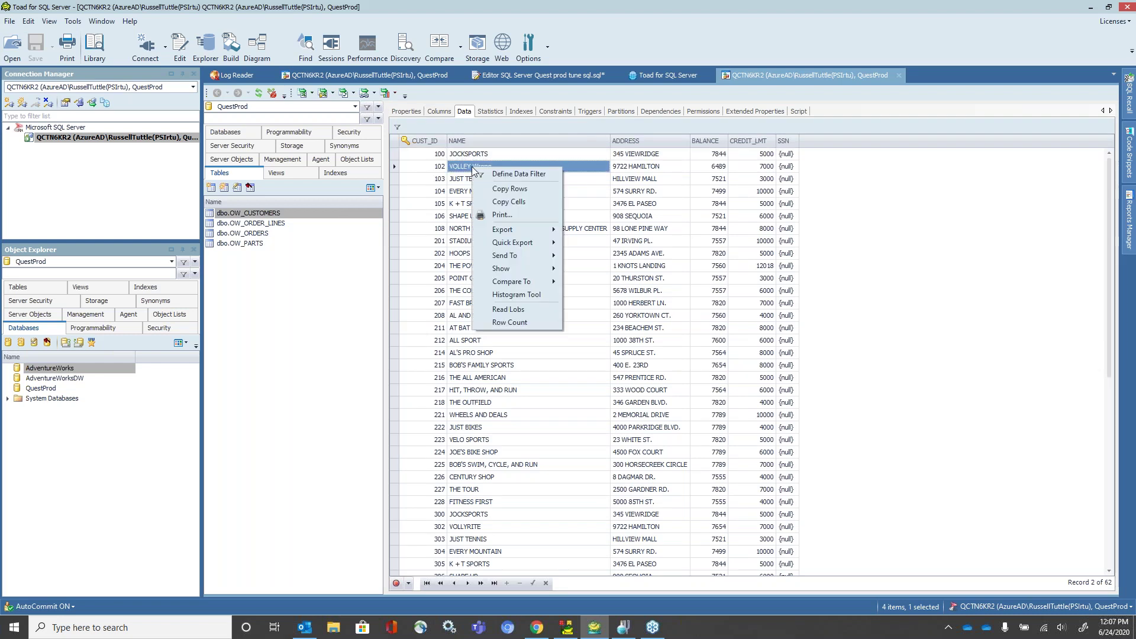
mouse_move(497, 231)
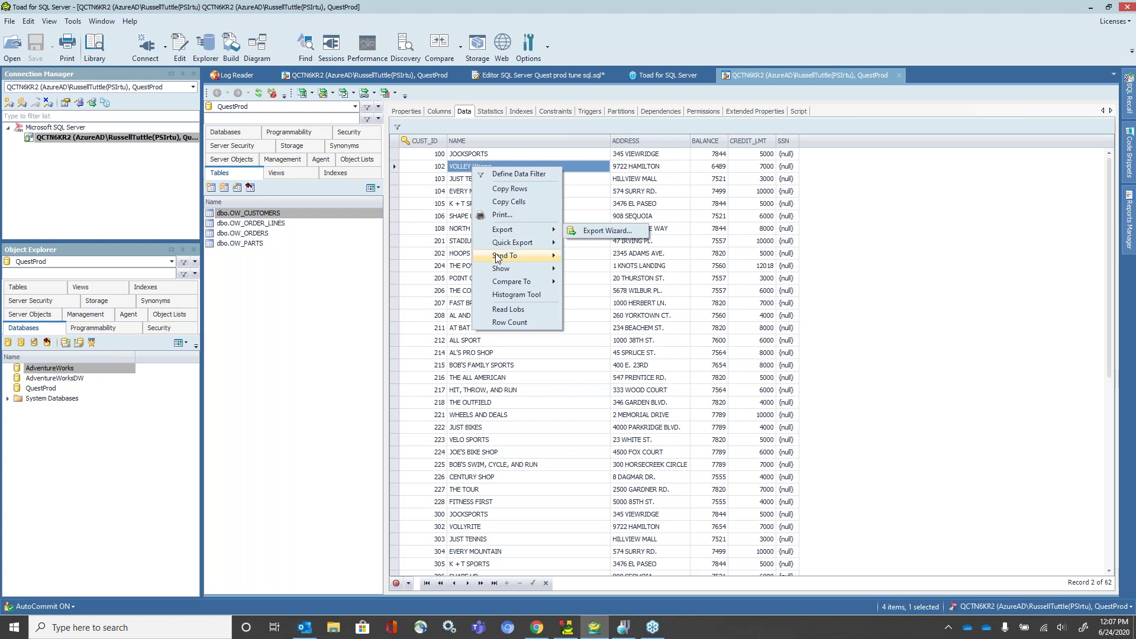
mouse_move(497, 257)
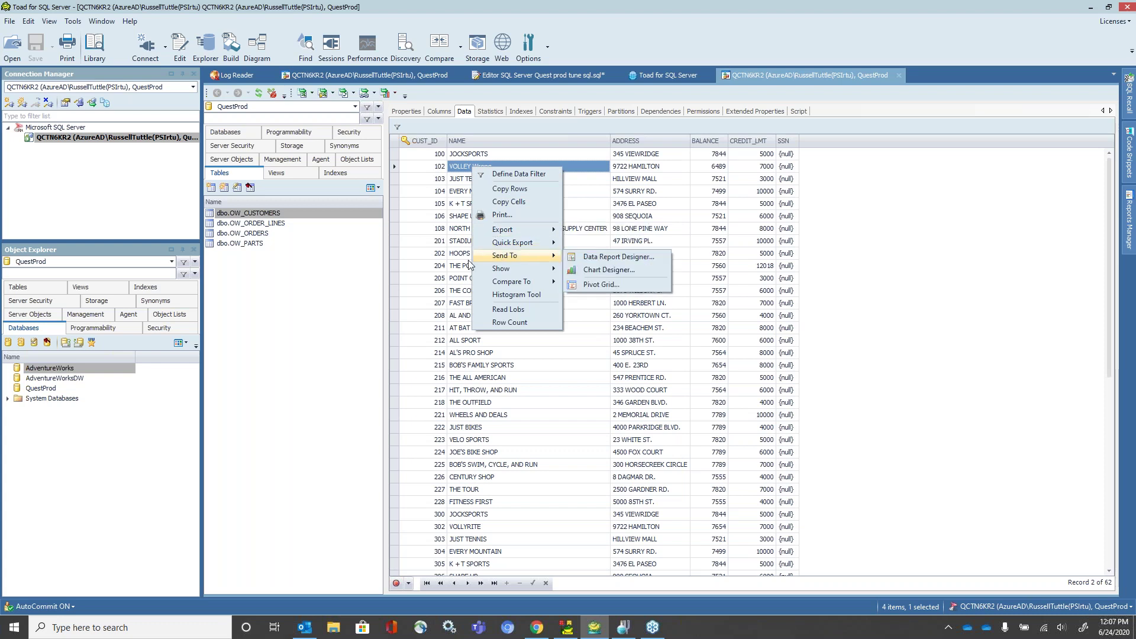
left_click(599, 22)
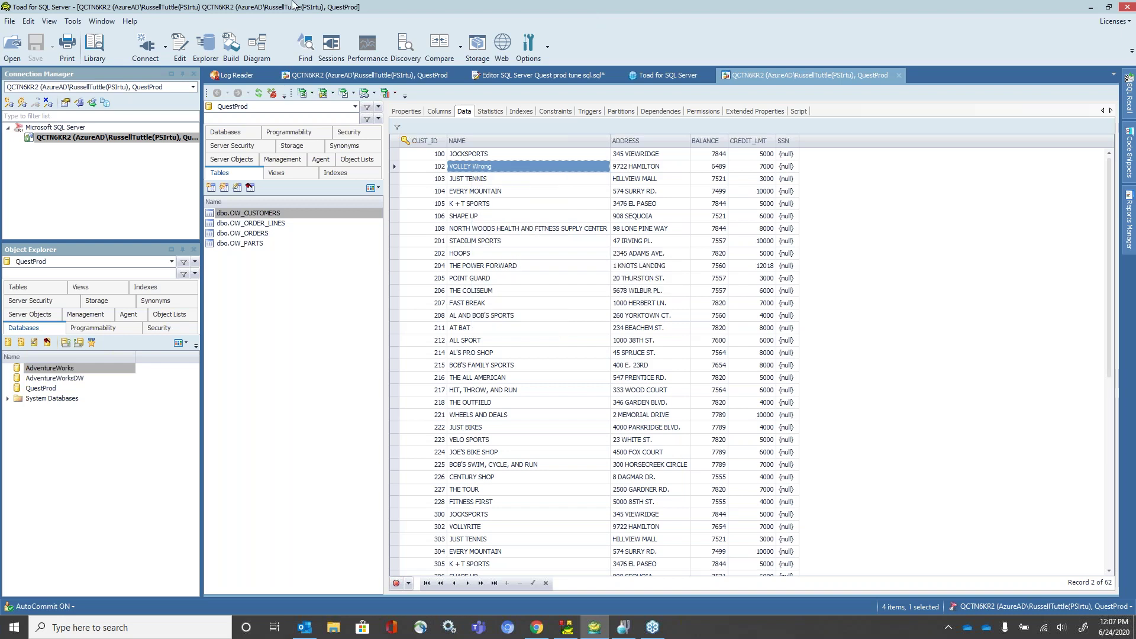
left_click(74, 22)
left_click(101, 21)
left_click(386, 8)
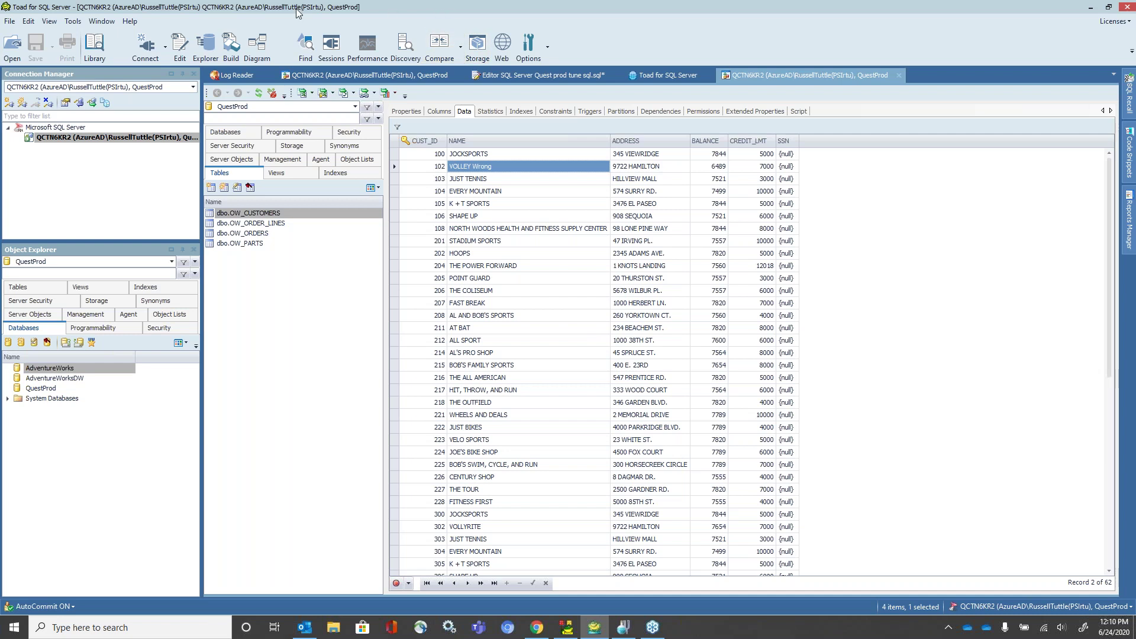
Step: Start a new SQL Server Discovery and include the QUEST and QUESTPUBLICSECTOR domains in the domain search
left_click(10, 22)
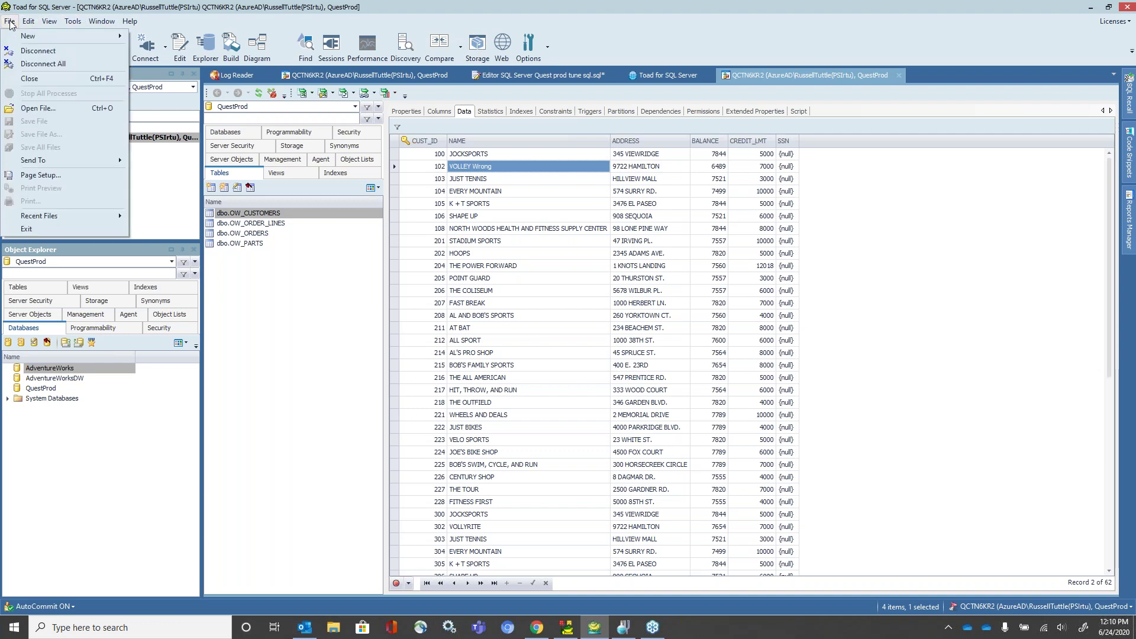
mouse_move(31, 25)
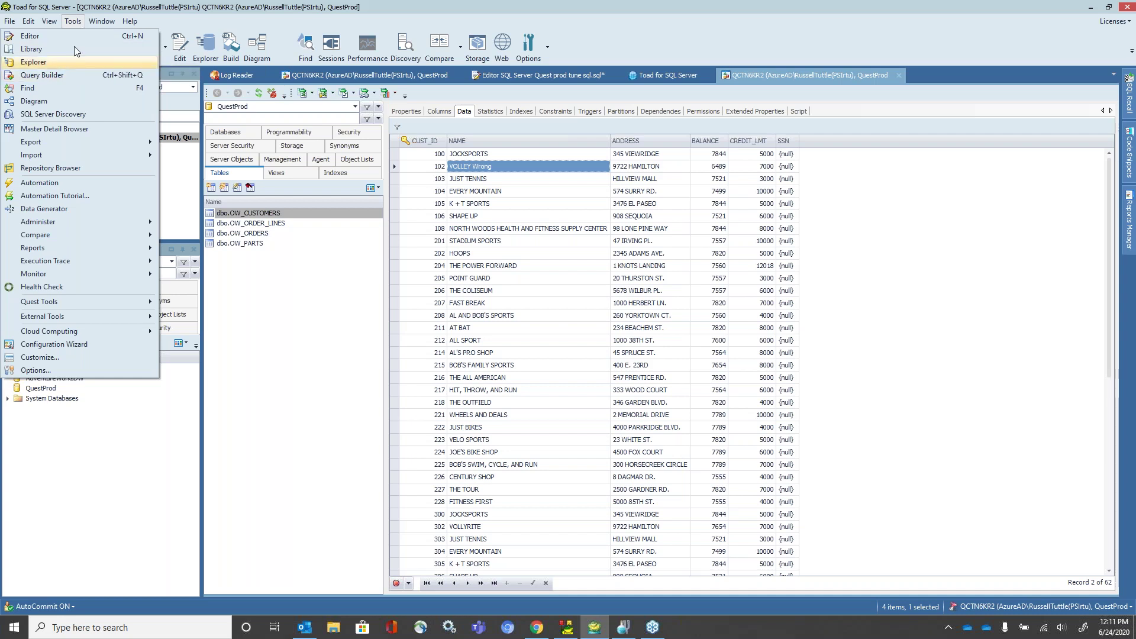
left_click(86, 117)
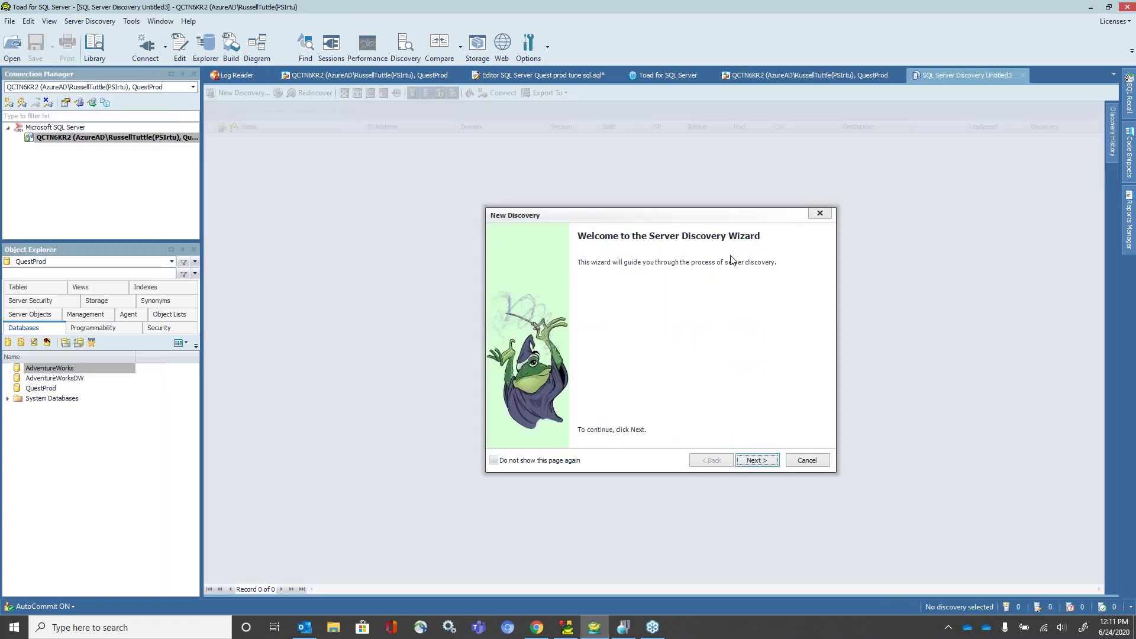
left_click(758, 461)
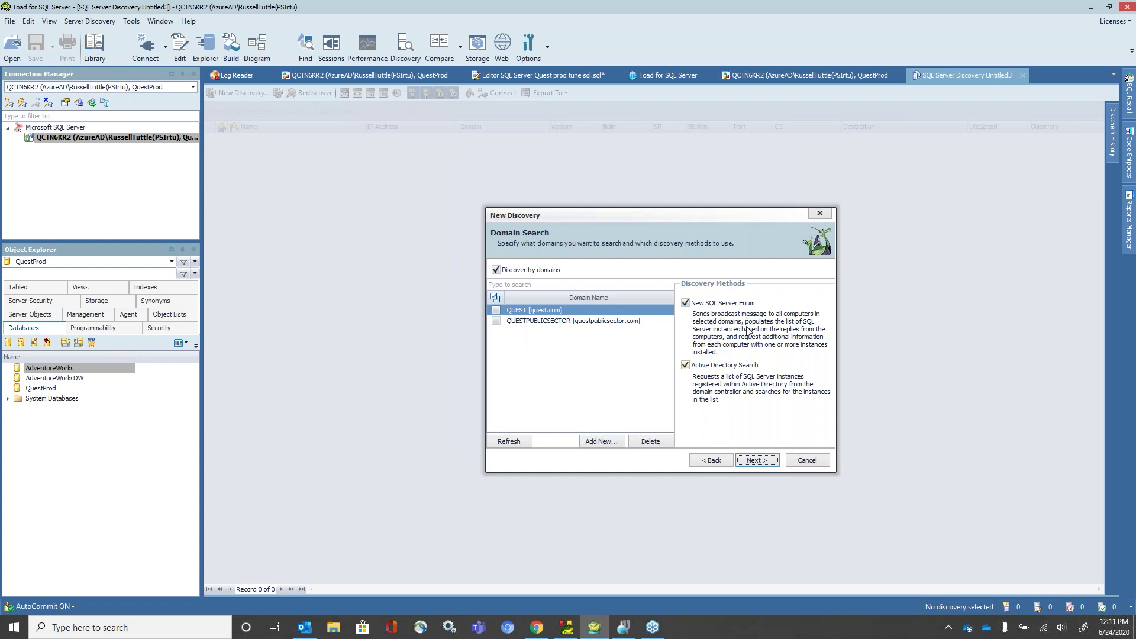
left_click(755, 461)
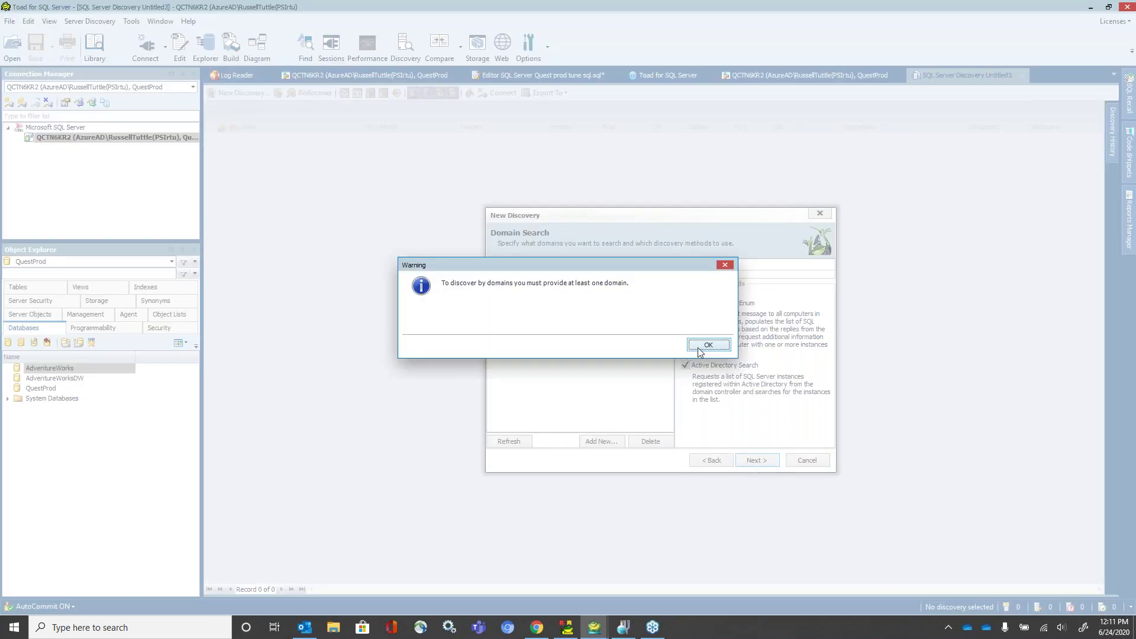
left_click(698, 345)
left_click(496, 311)
left_click(496, 321)
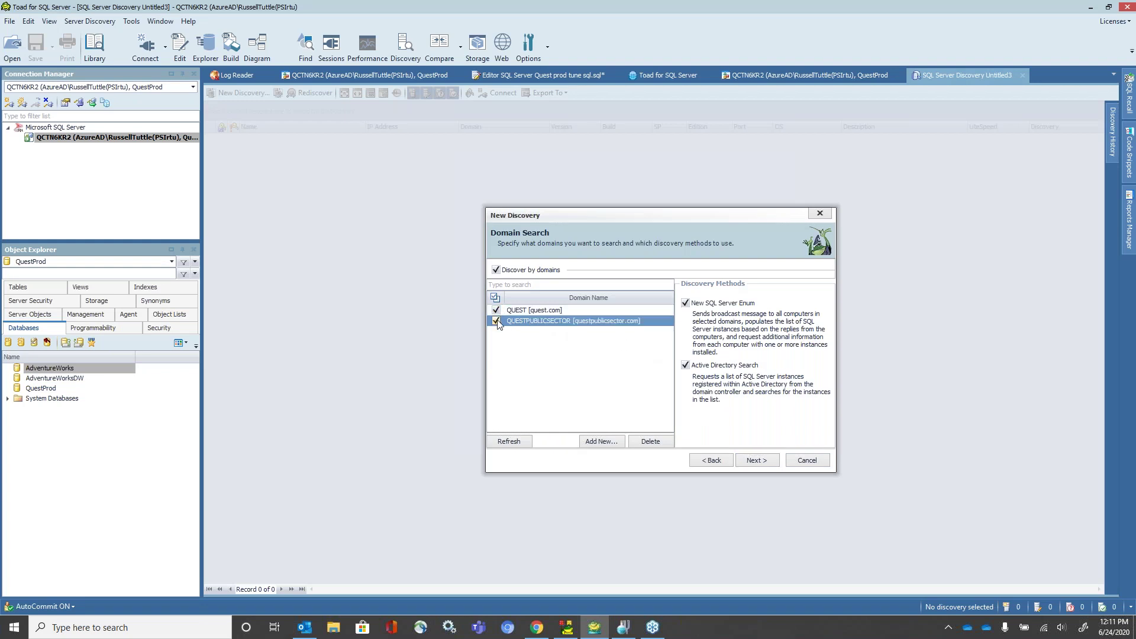
left_click(750, 464)
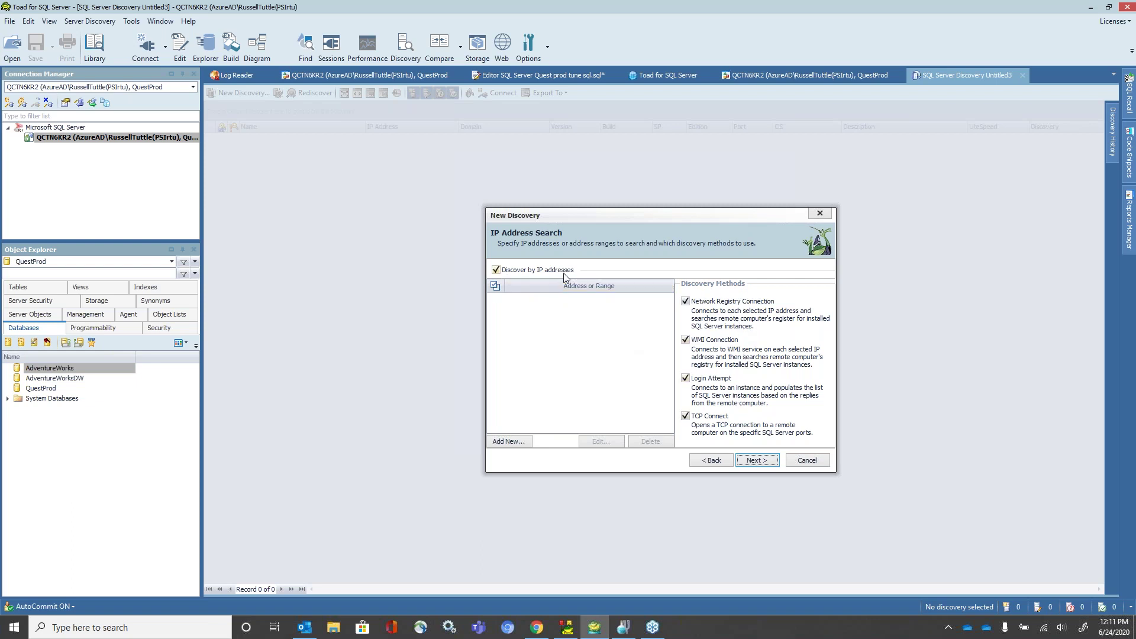
Step: Turn off discovery by IP addresses, review the discovery options and login settings, and cancel the discovery wizard
left_click(496, 270)
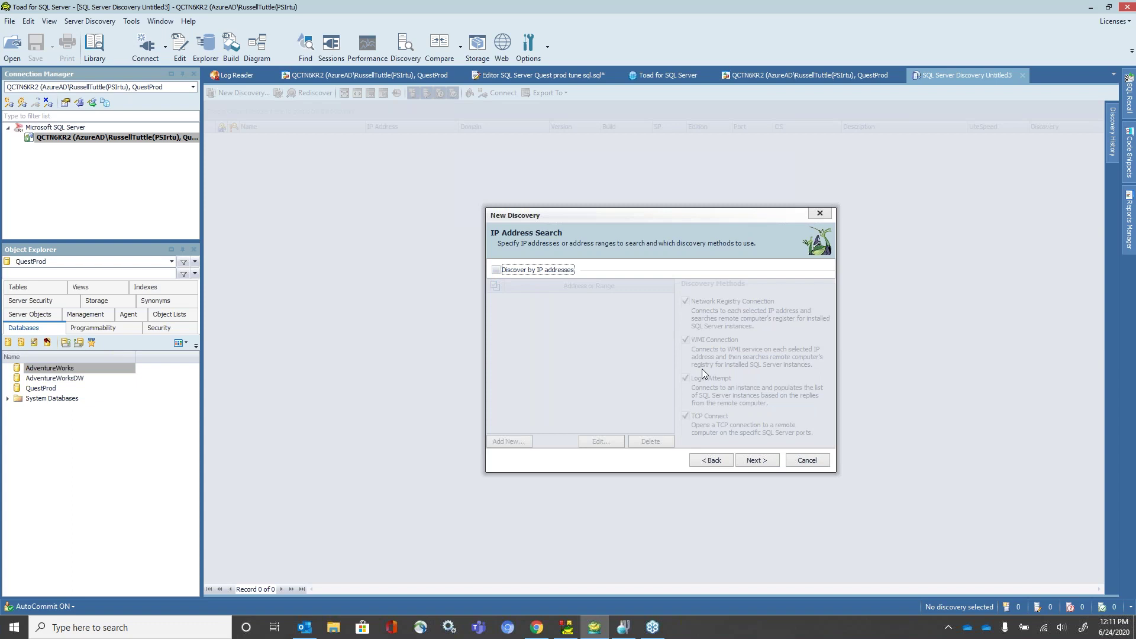
left_click(762, 462)
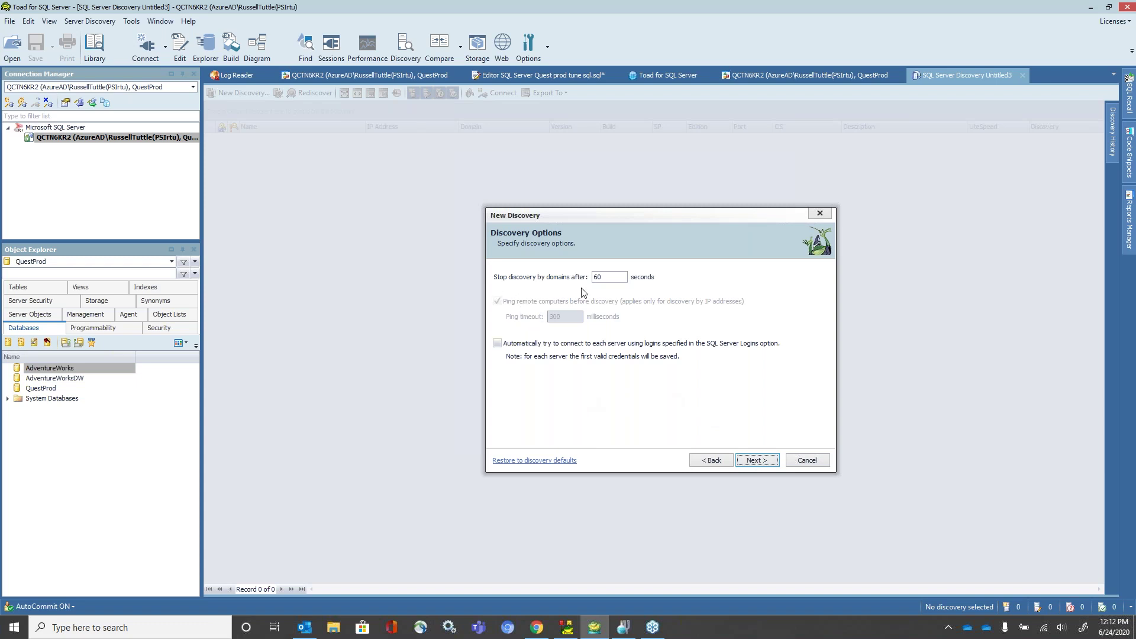
left_click(756, 462)
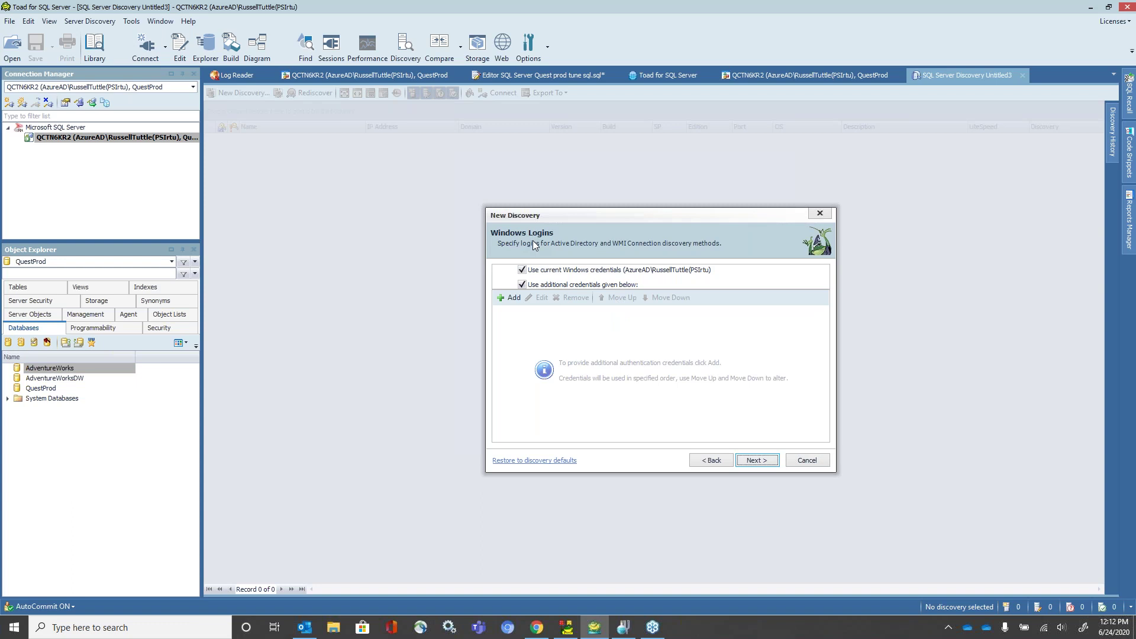
left_click(757, 461)
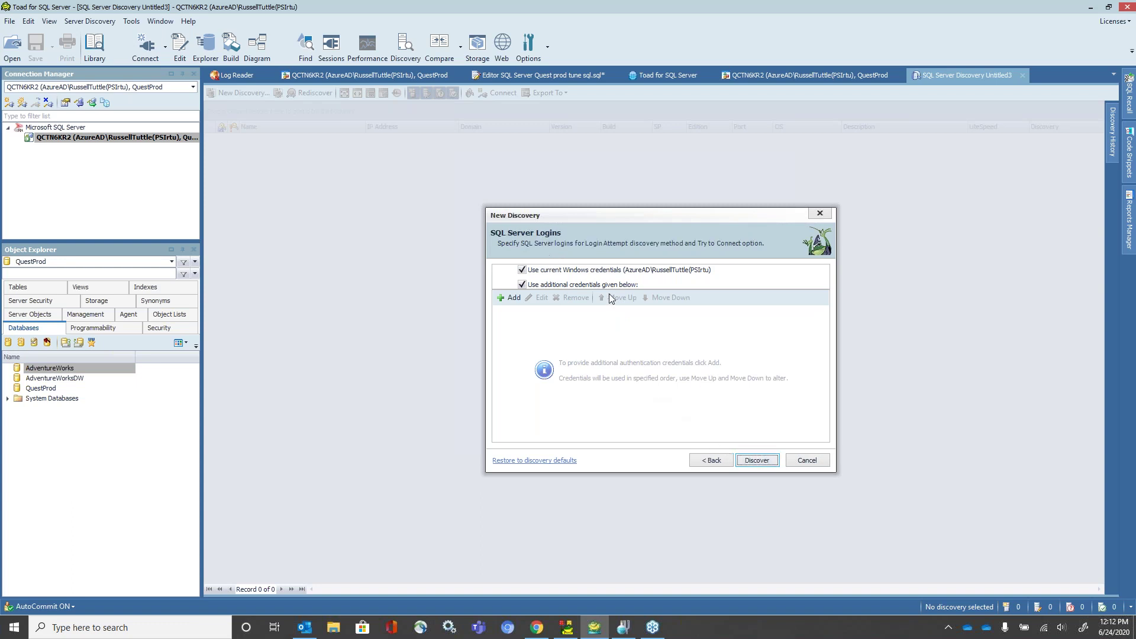
left_click(812, 465)
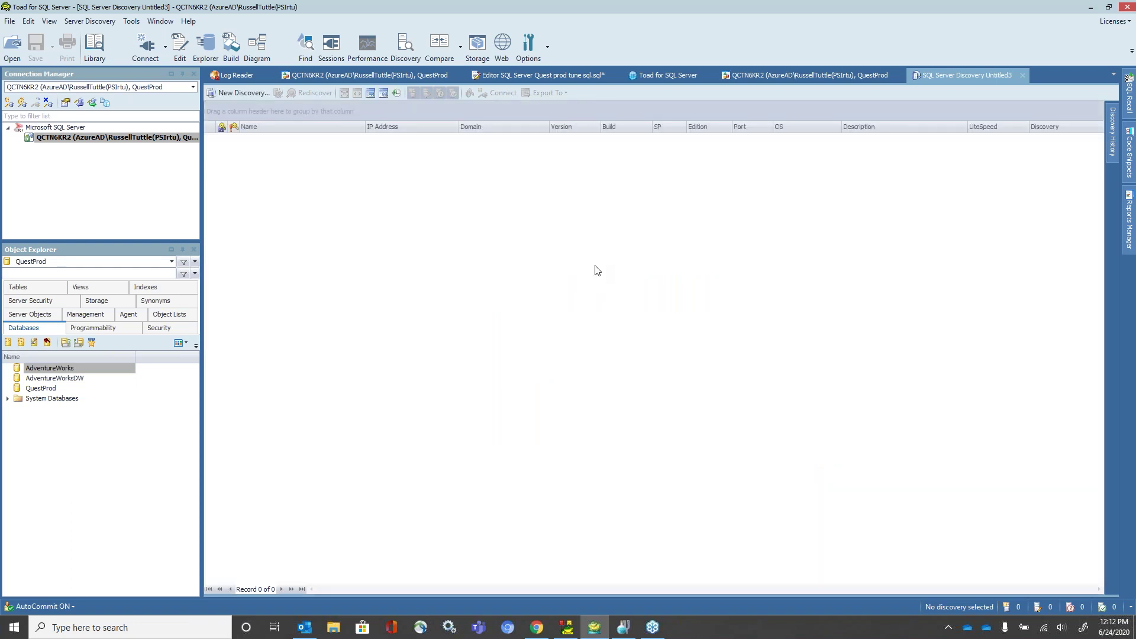
left_click(131, 22)
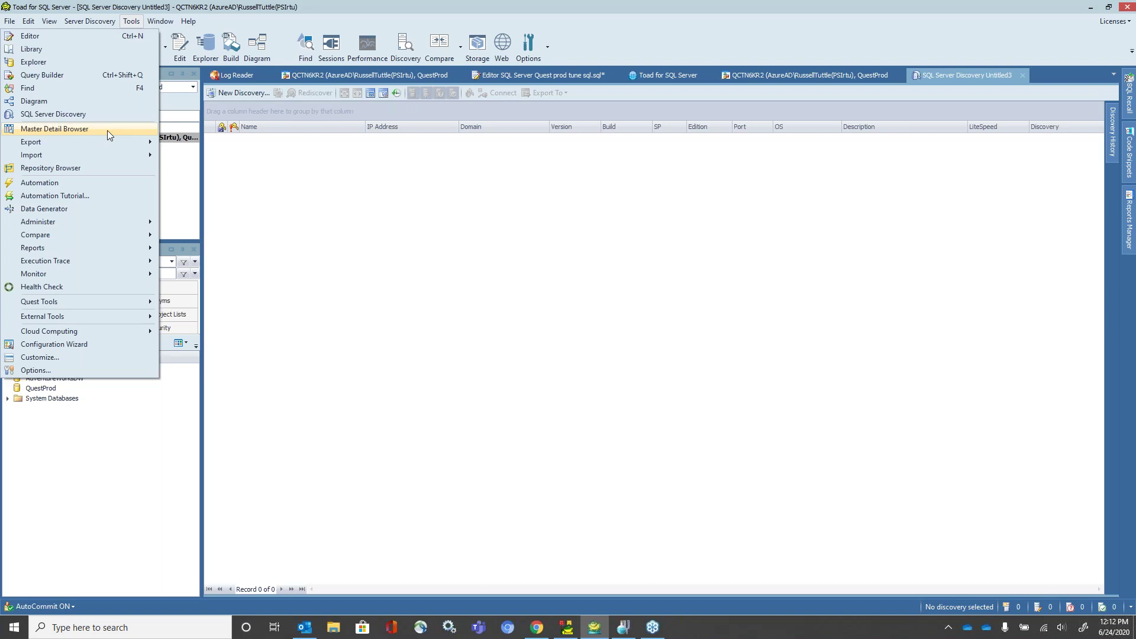
mouse_move(105, 142)
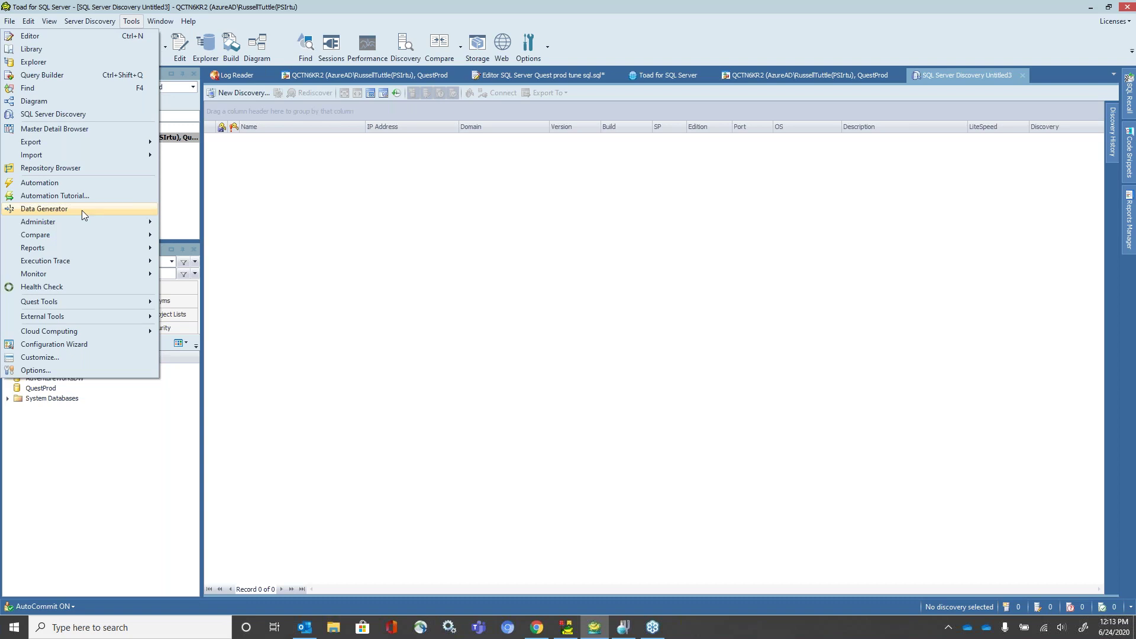
left_click(239, 183)
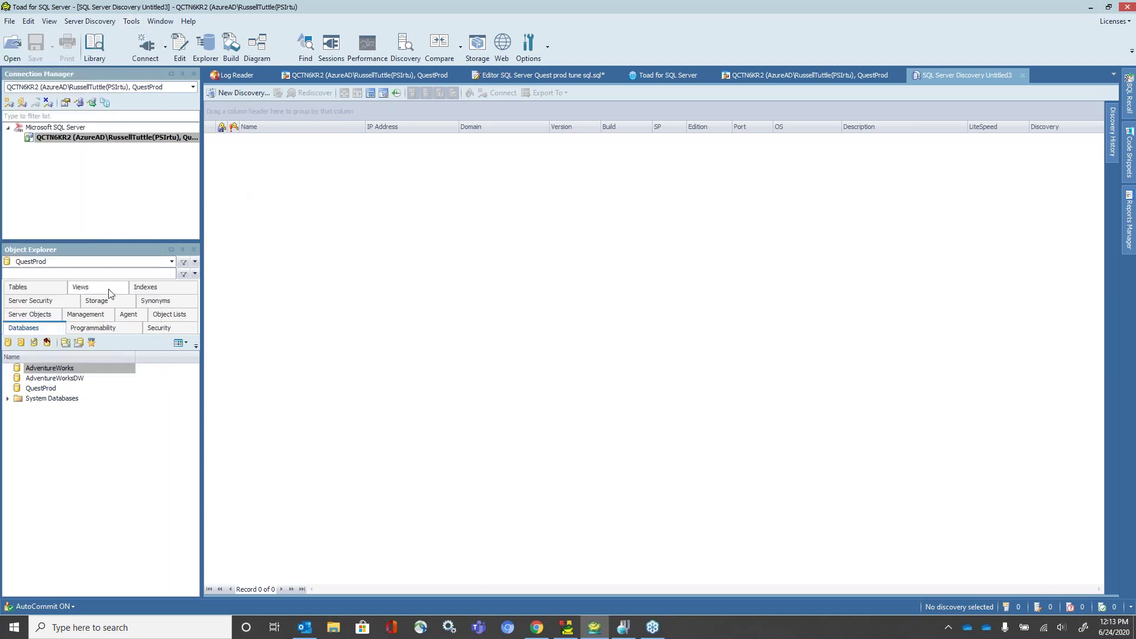
Step: Select QuestProd in the Object Explorer and list its tables
left_click(41, 389)
left_click(97, 263)
left_click(96, 263)
left_click(18, 287)
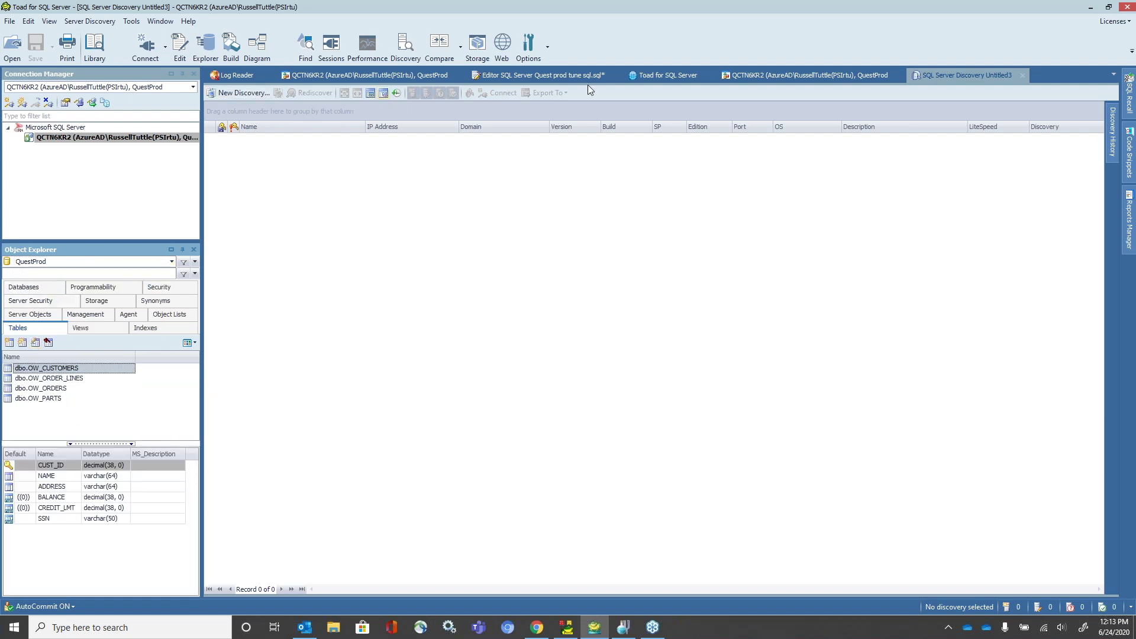
Step: Return to the QuestProd Explorer document and review the columns and data of dbo.OW_CUSTOMERS
left_click(731, 76)
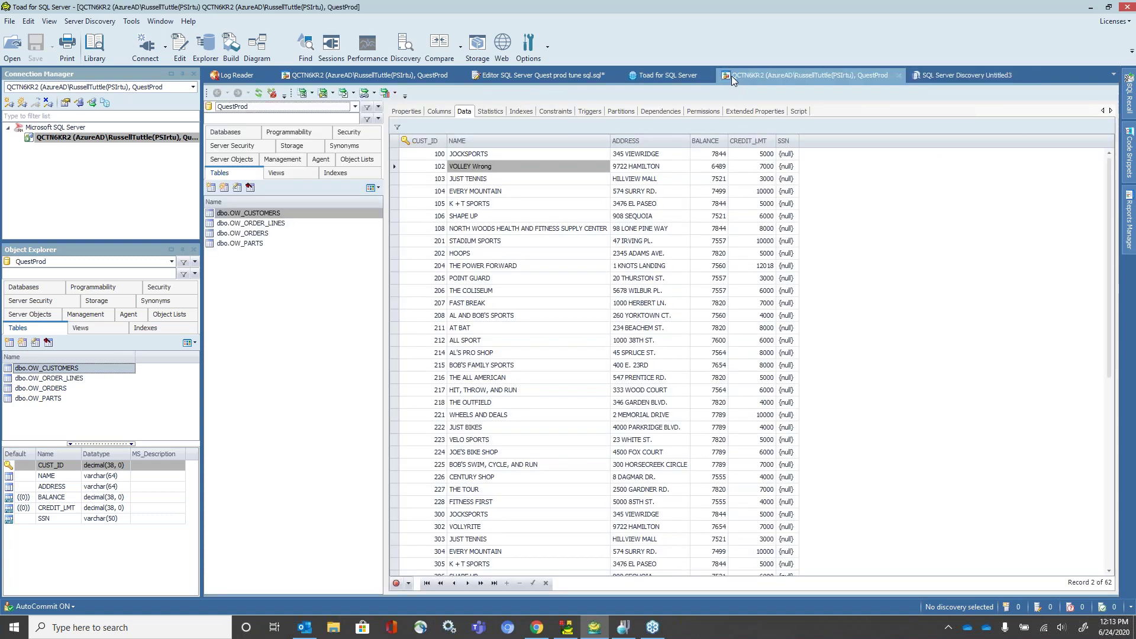
left_click(437, 112)
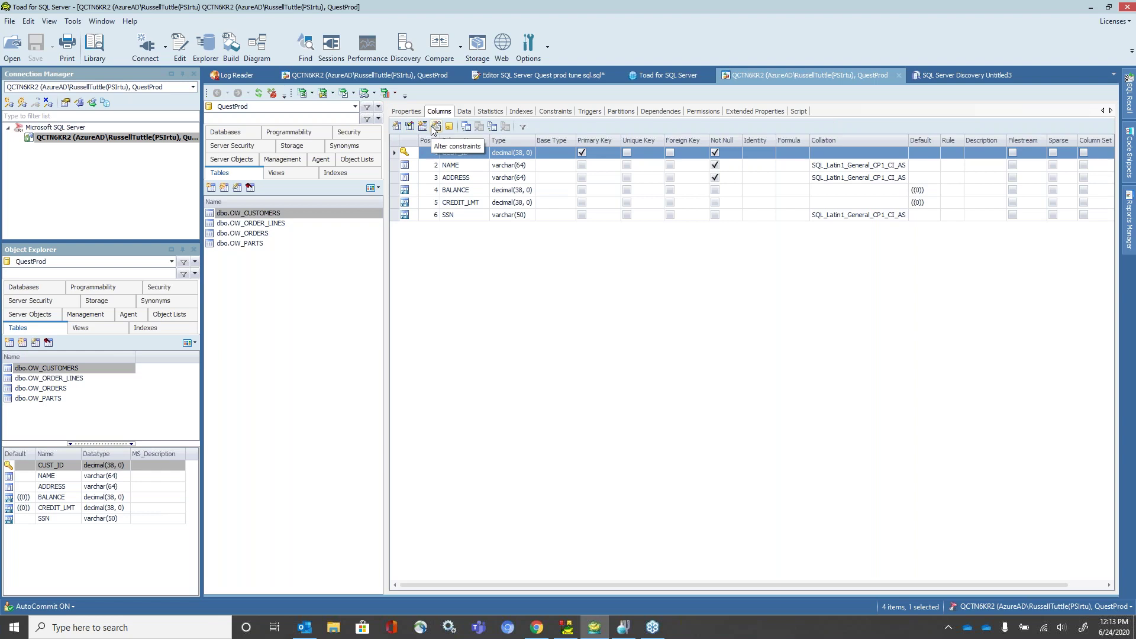
left_click(464, 112)
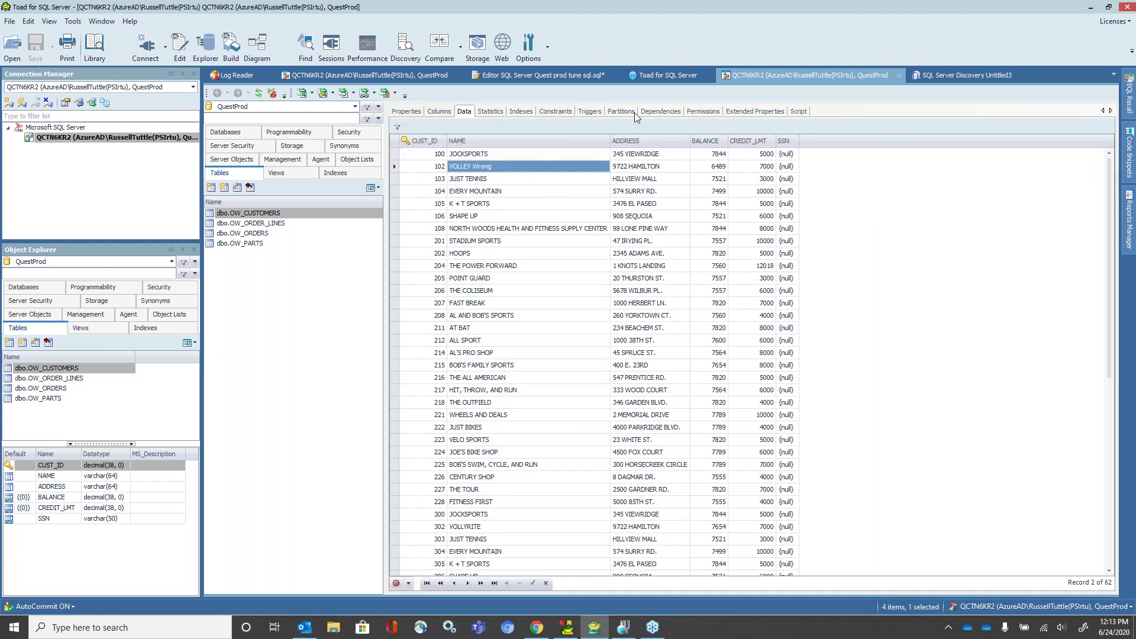
Step: Show the dependencies of dbo.OW_CUSTOMERS and expand the dependent tables down through OW_ORDERS to OW_ORDER_LINES
left_click(657, 112)
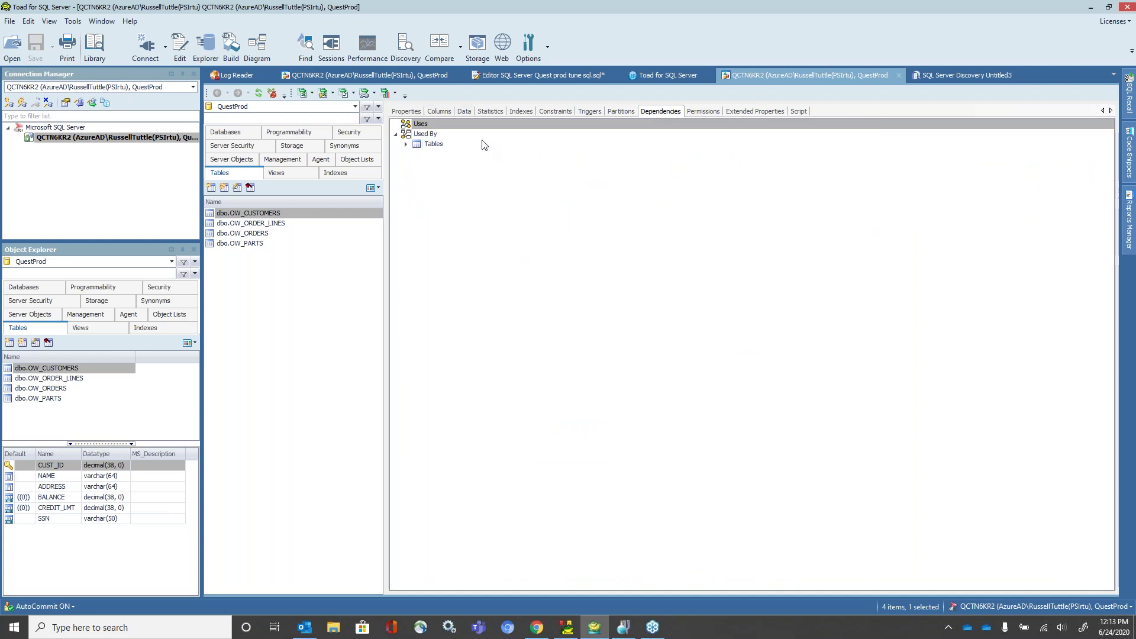
left_click(407, 145)
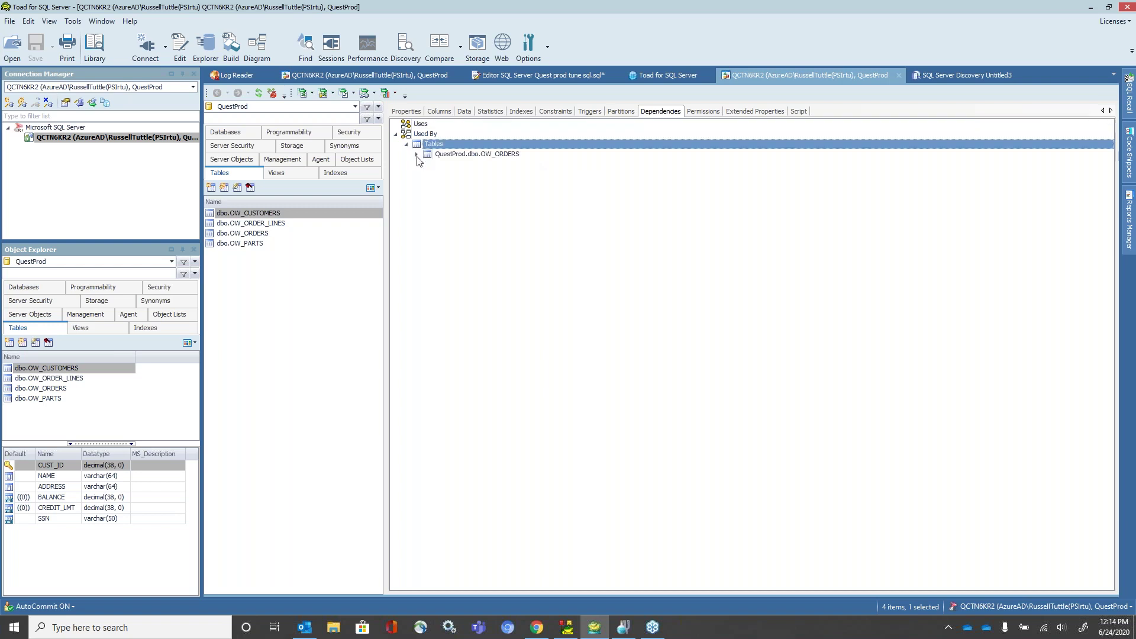
left_click(417, 154)
left_click(428, 165)
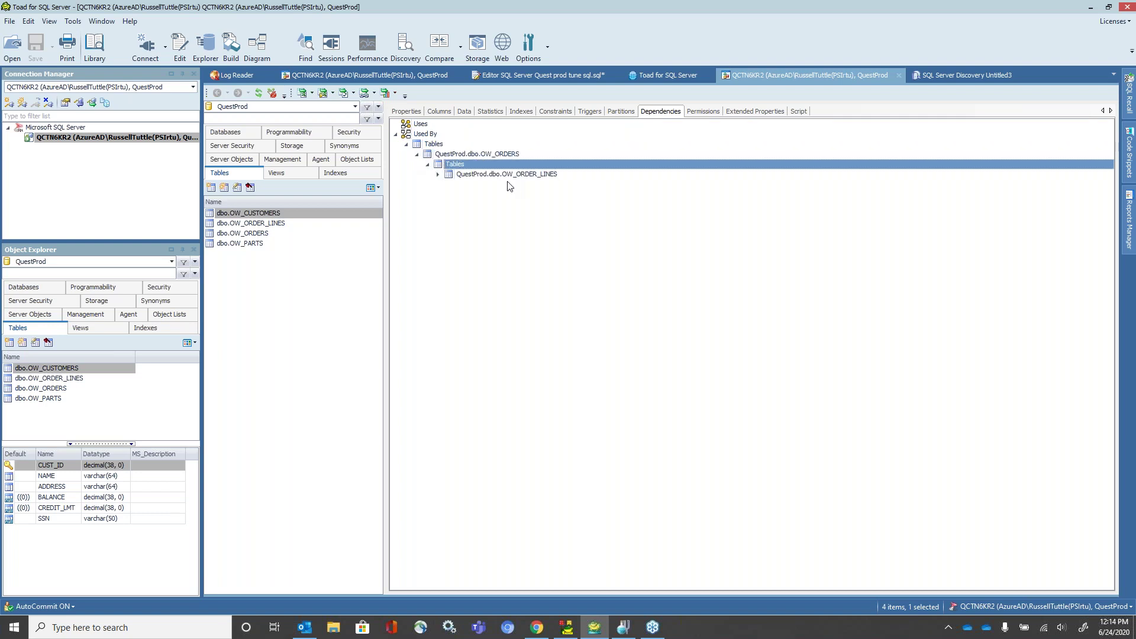
left_click(438, 174)
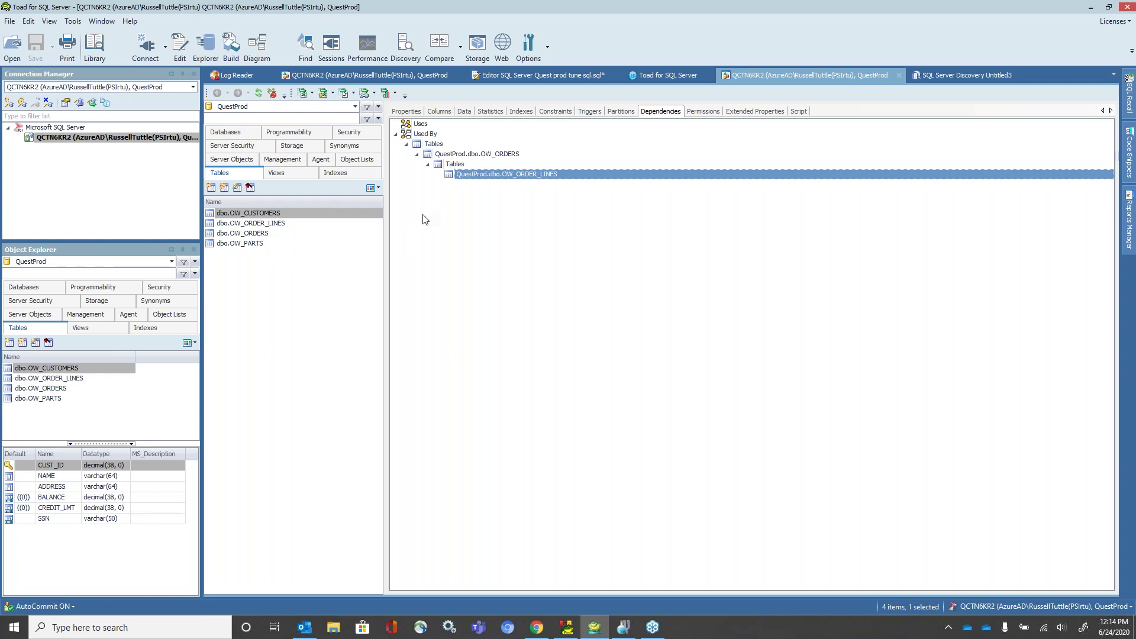
Step: Send dbo.OW_CUSTOMERS to a database diagram including its referenced tables, and move the OW_ORDERS table farther from OW_CUSTOMERS
right_click(284, 219)
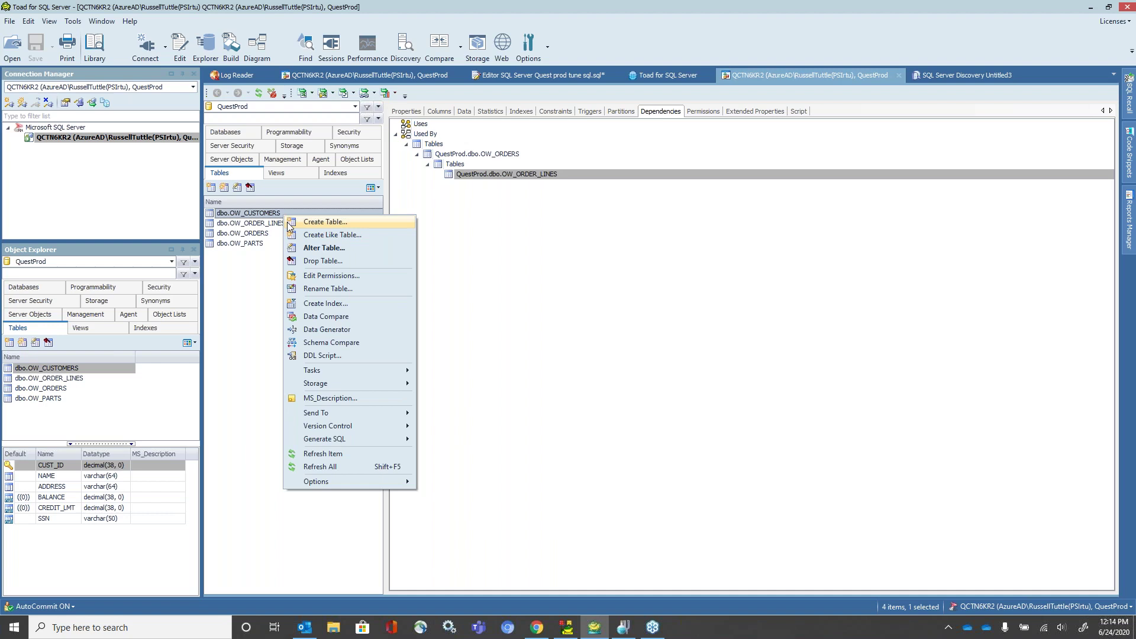
mouse_move(335, 415)
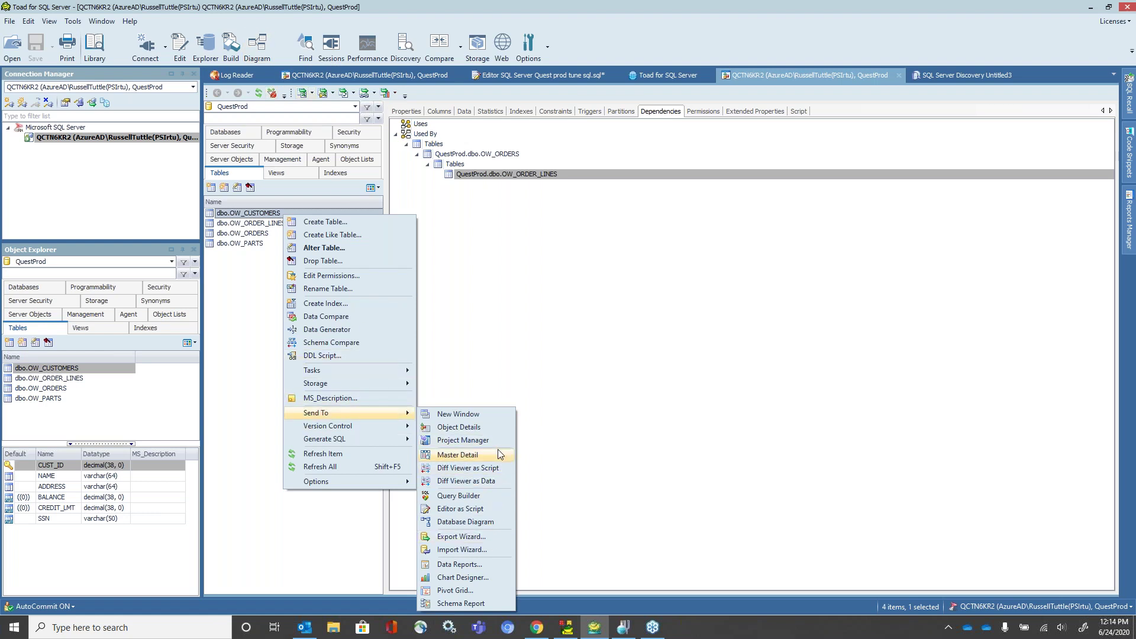
left_click(490, 524)
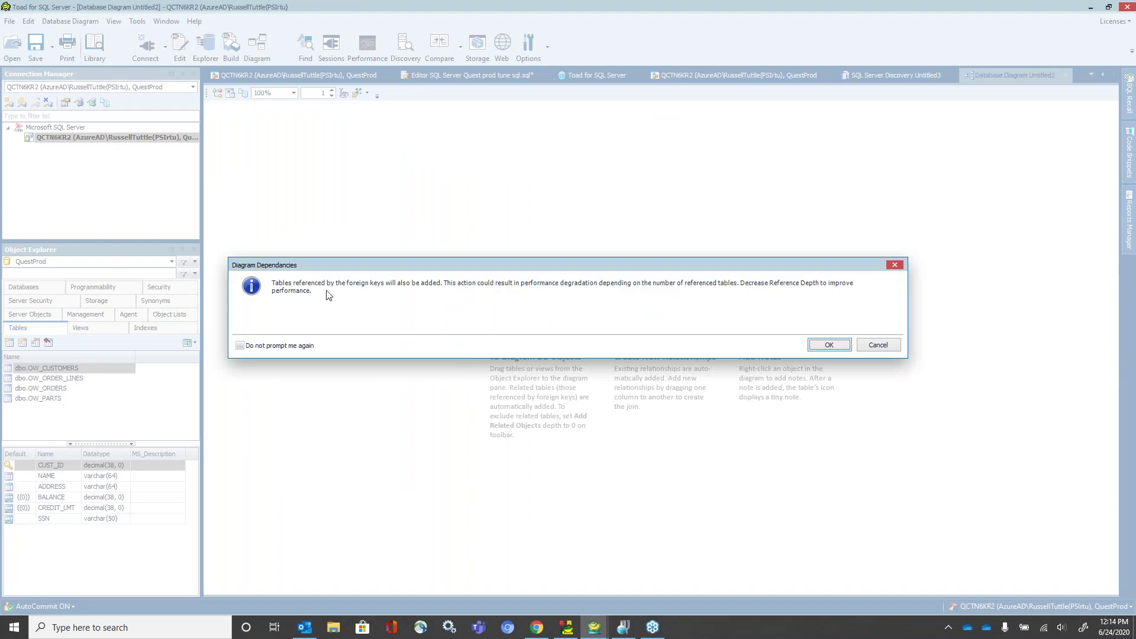
left_click(829, 346)
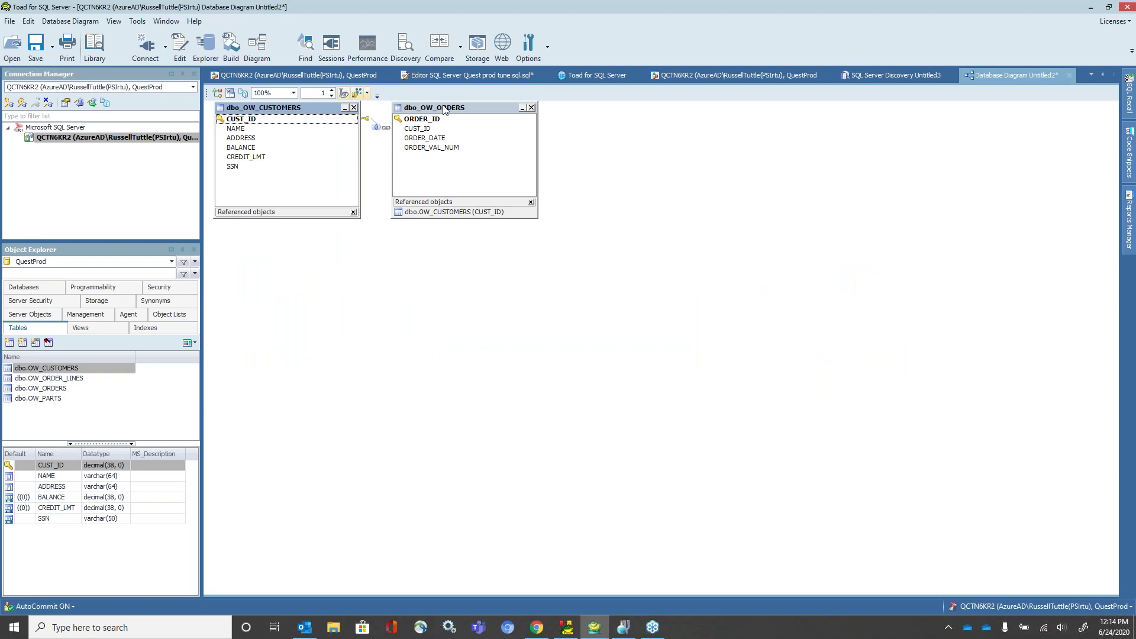
left_click_drag(463, 112, 504, 133)
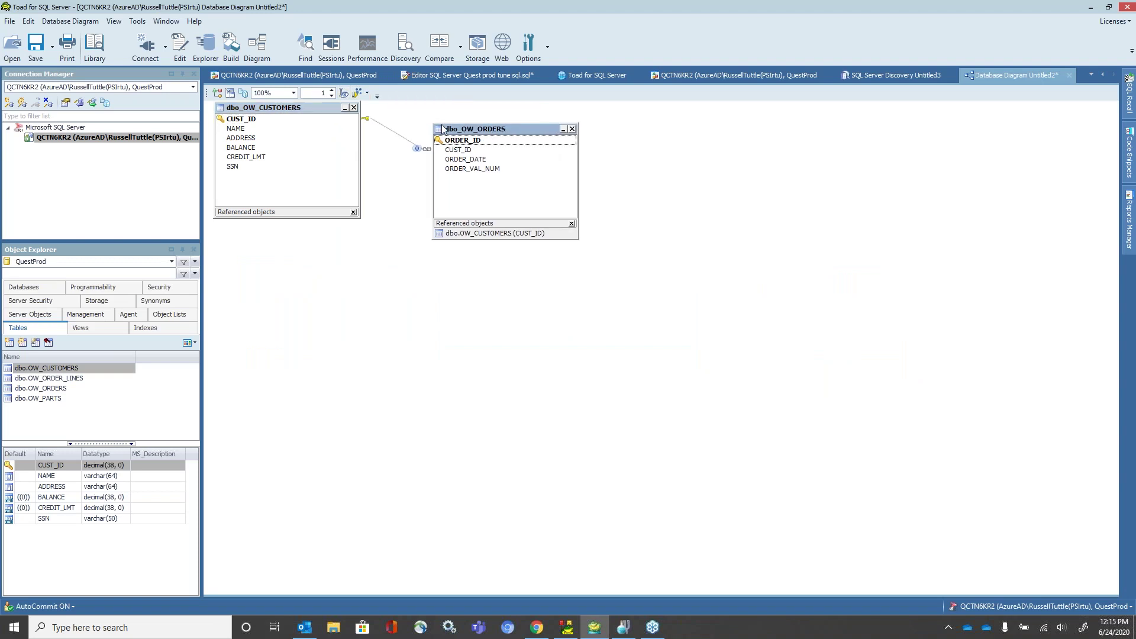
Step: Regenerate the diagram with a reference depth of 2, and stagger OW_ORDERS and OW_ORDER_LINES diagonally below OW_CUSTOMERS
left_click(332, 90)
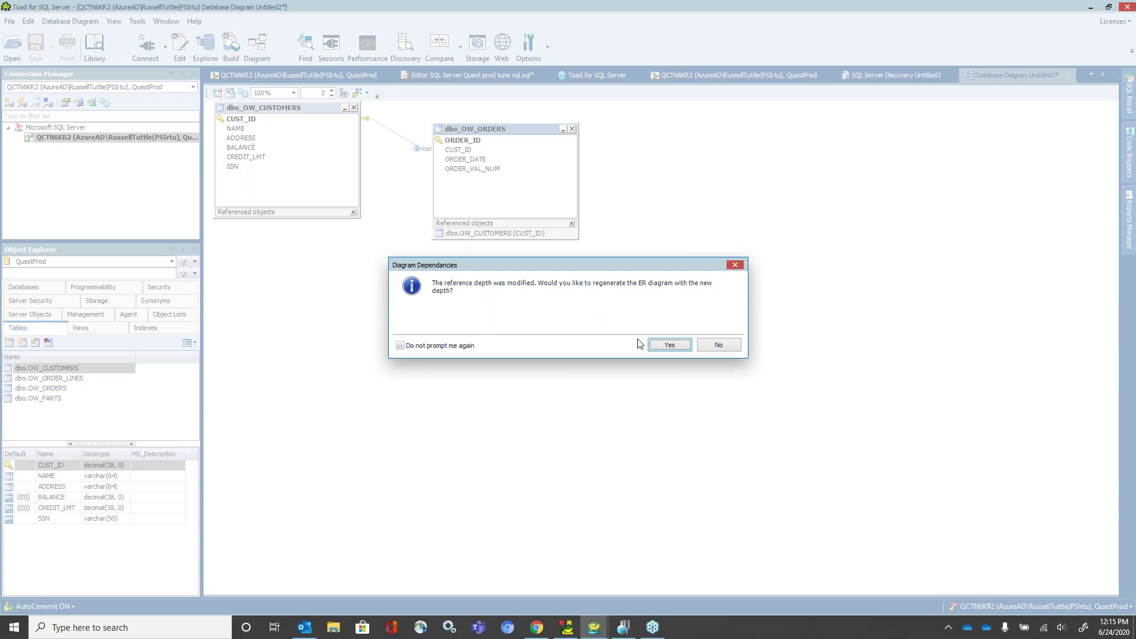
left_click(658, 349)
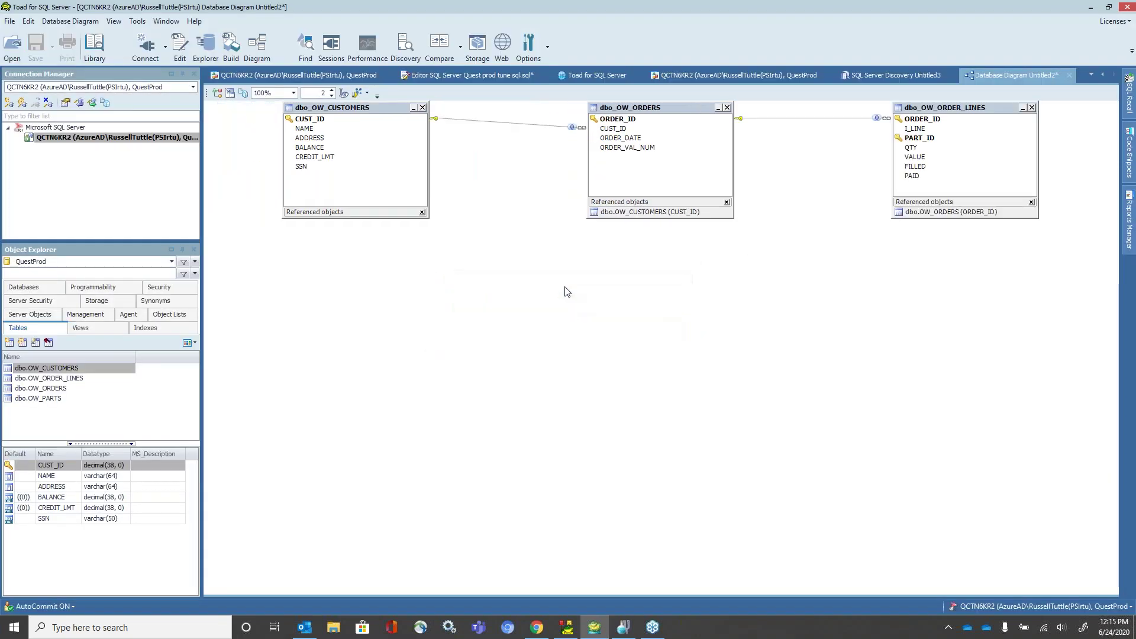
left_click(928, 111)
left_click_drag(927, 111, 878, 205)
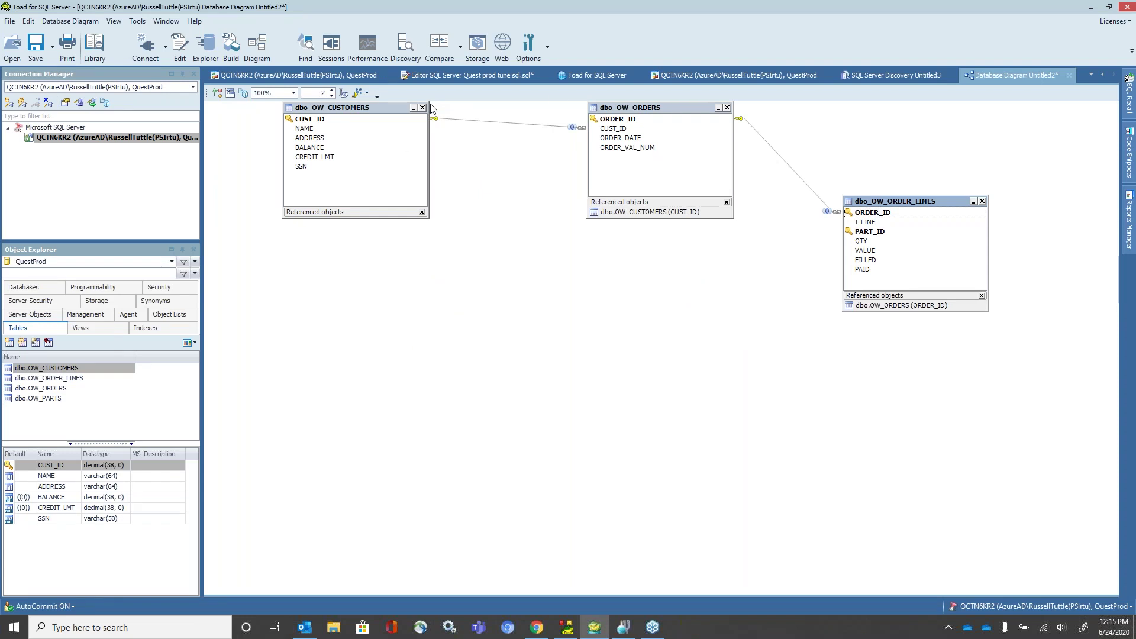
left_click_drag(616, 108, 587, 126)
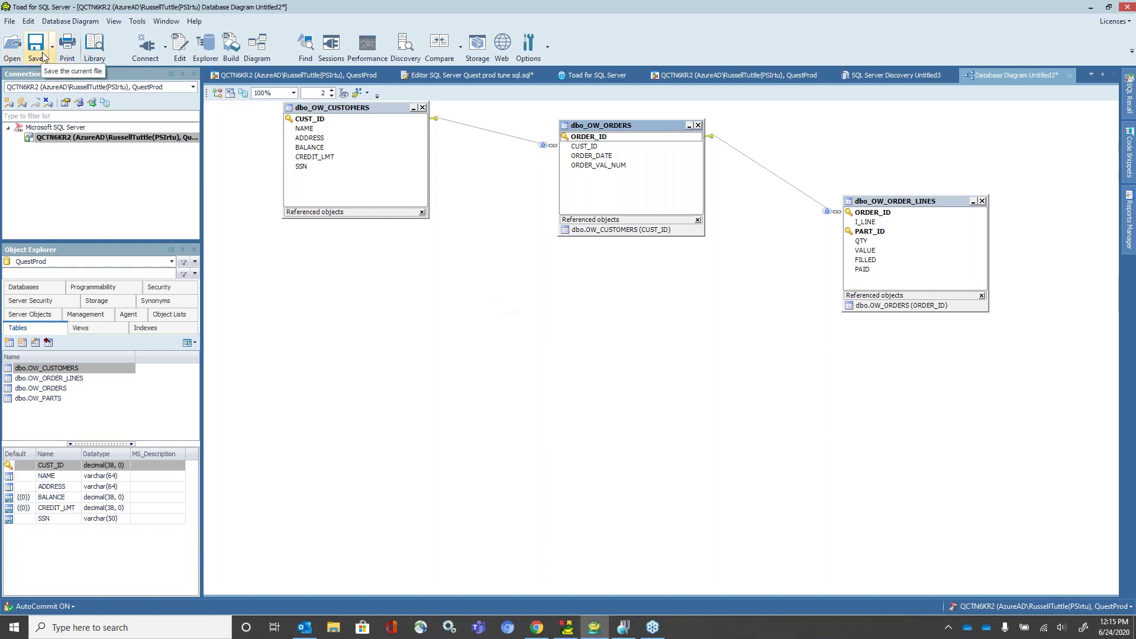
Step: Send the diagram to the Query Builder and tidy its layout, with the three tables roughly in a row above a taller field grid
right_click(348, 249)
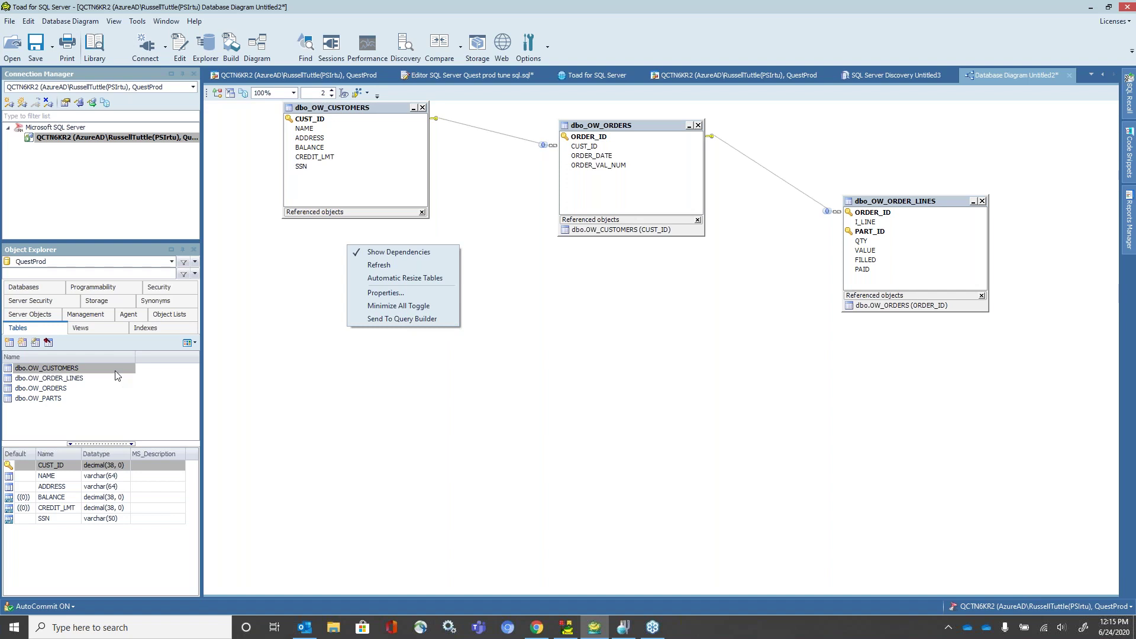
left_click(389, 321)
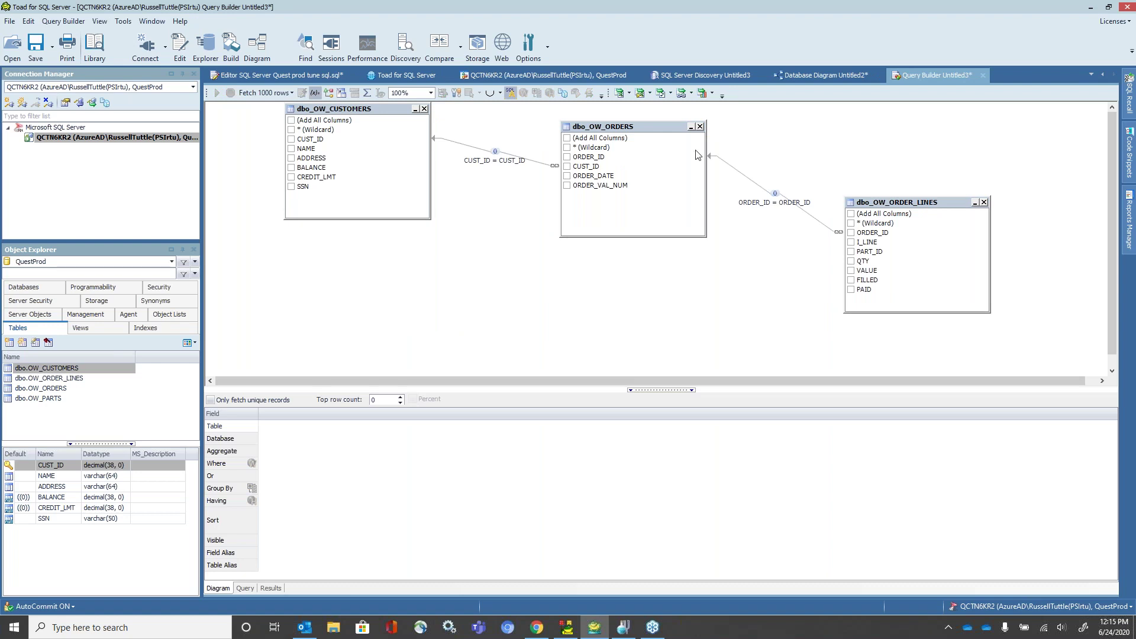
left_click(876, 203)
left_click_drag(846, 146, 846, 145)
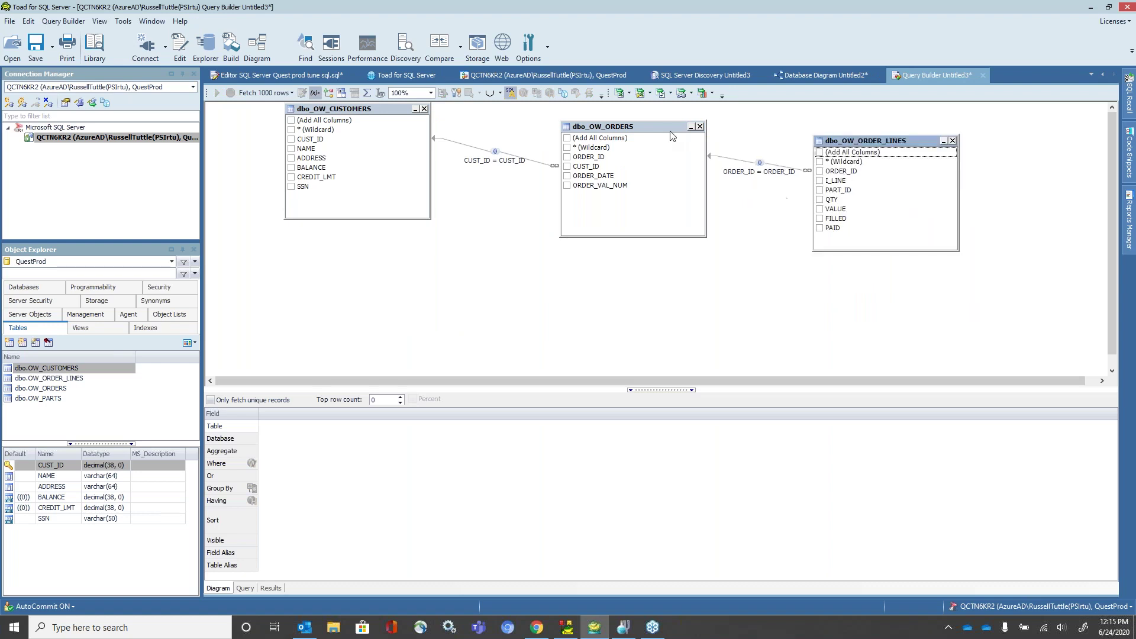
left_click_drag(637, 128, 608, 131)
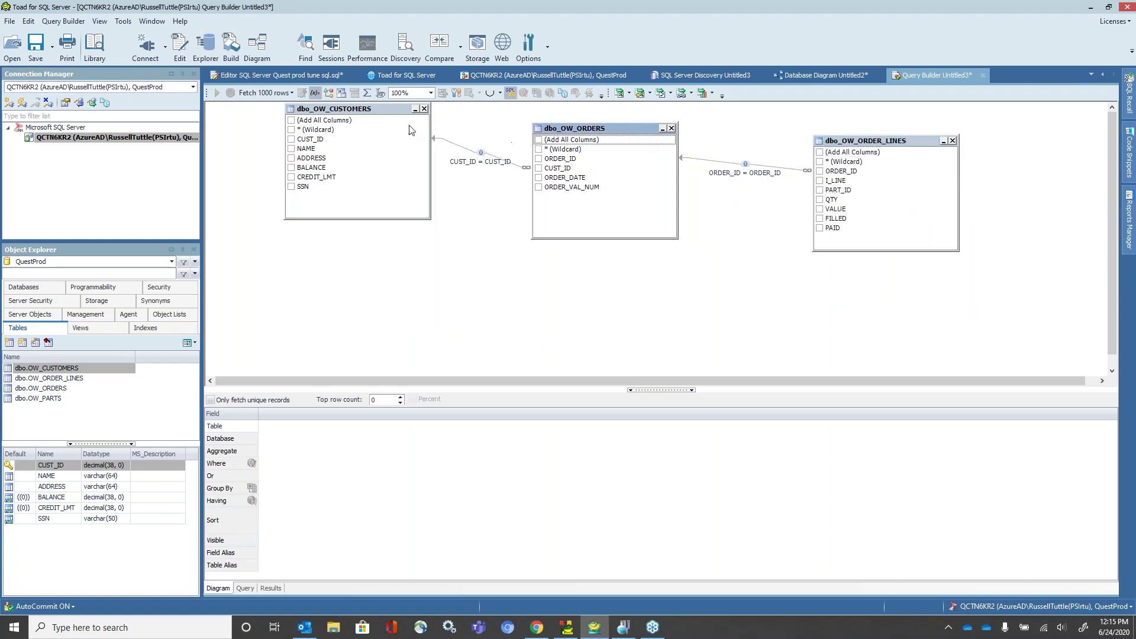
left_click(389, 111)
left_click_drag(385, 129, 384, 139)
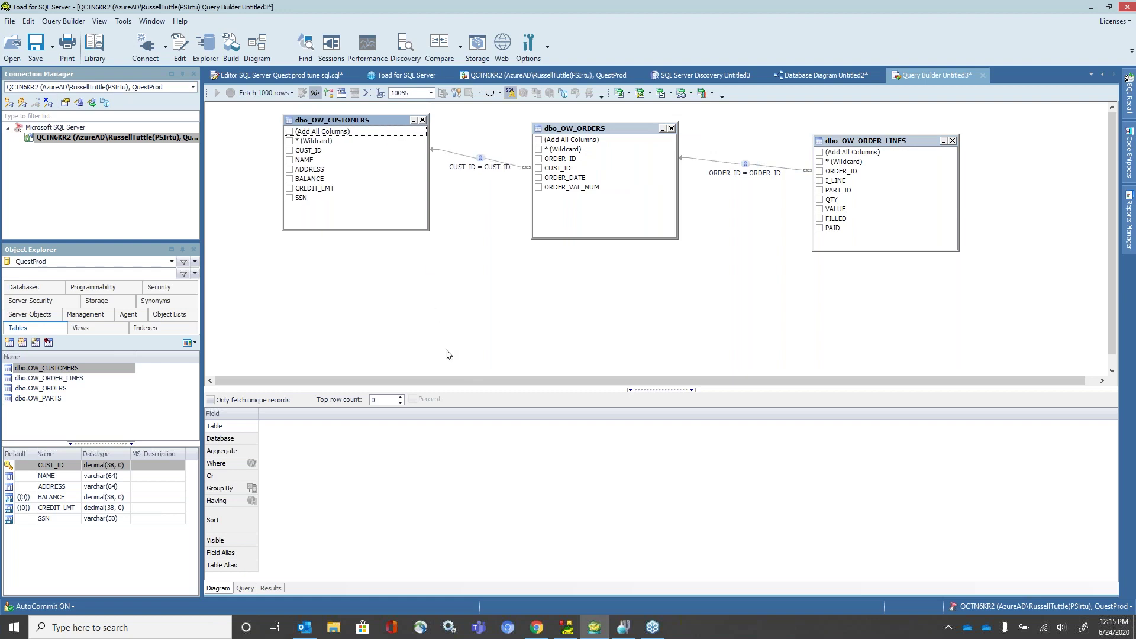
left_click_drag(454, 393, 454, 316)
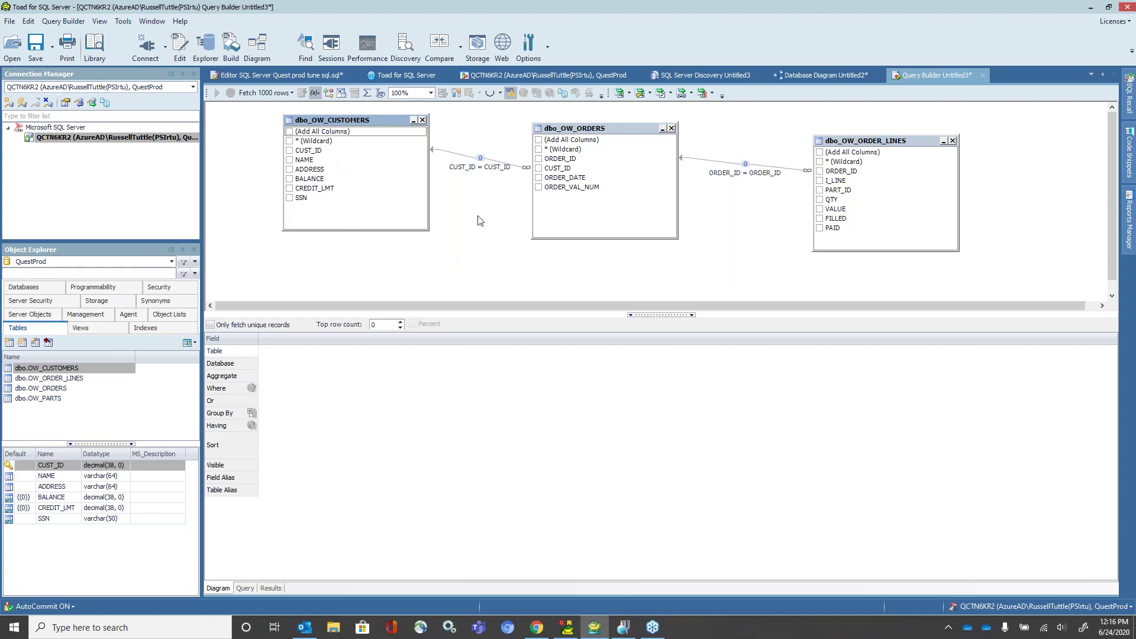
Step: Add CUST_ID, NAME and BALANCE from OW_CUSTOMERS, ORDER_DATE from OW_ORDERS, and QTY and VALUE from OW_ORDER_LINES to the query
left_click(289, 151)
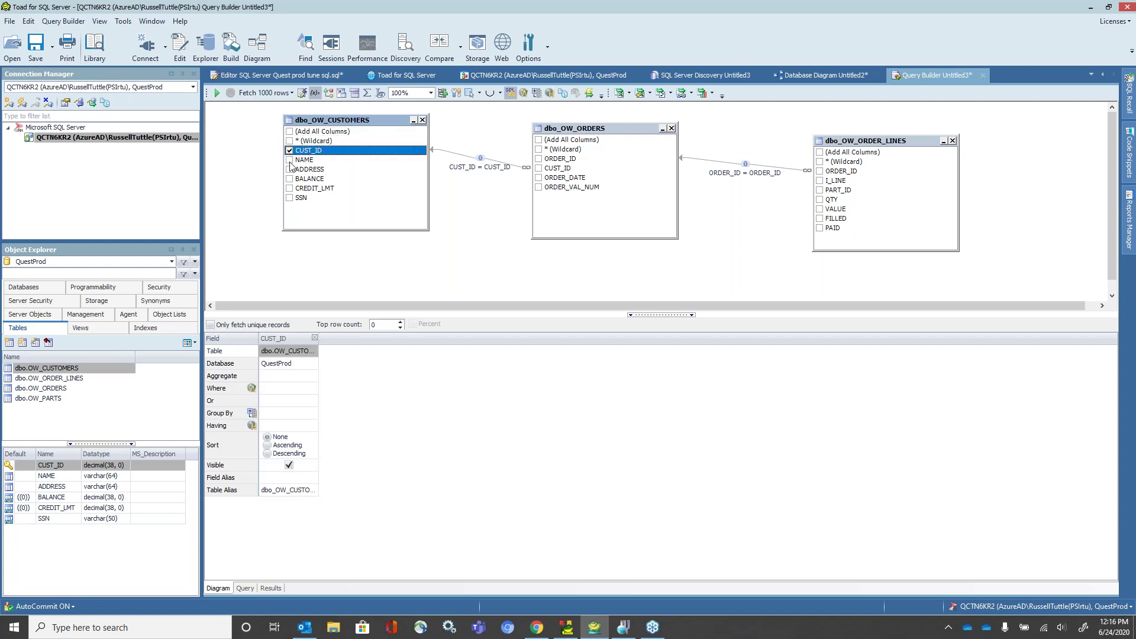
left_click(290, 160)
left_click(289, 179)
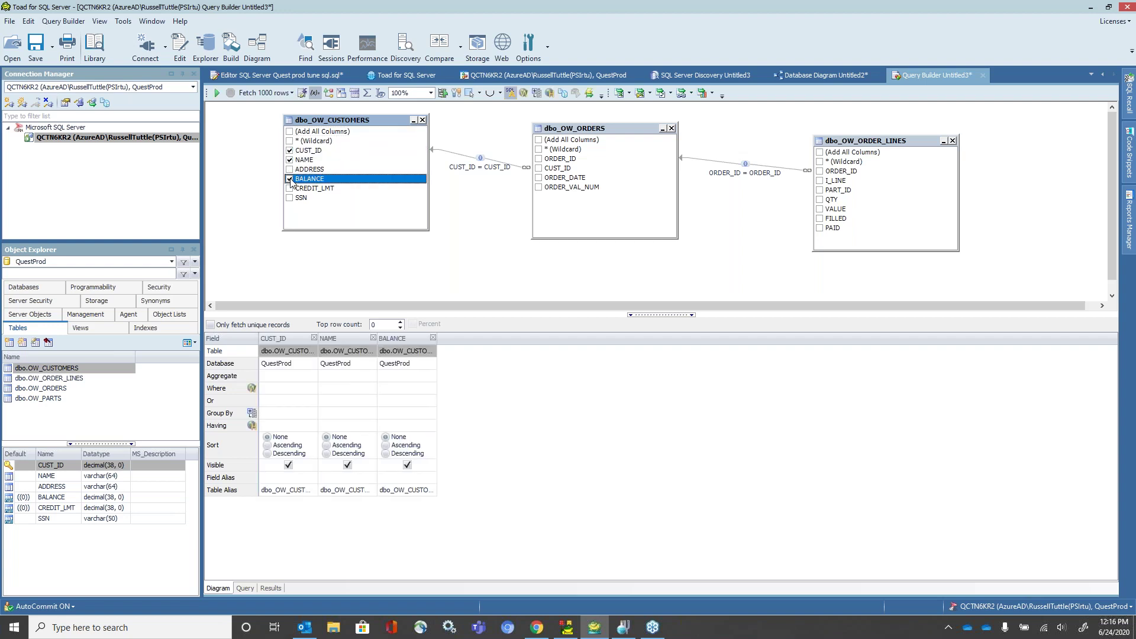
left_click(539, 179)
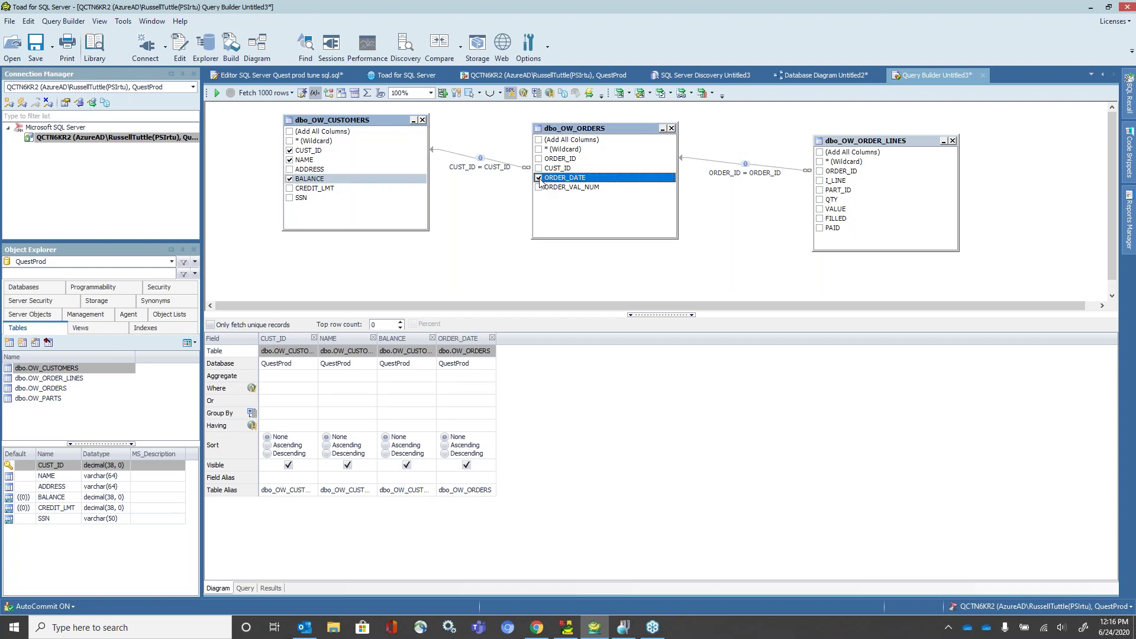
left_click(820, 199)
left_click(820, 208)
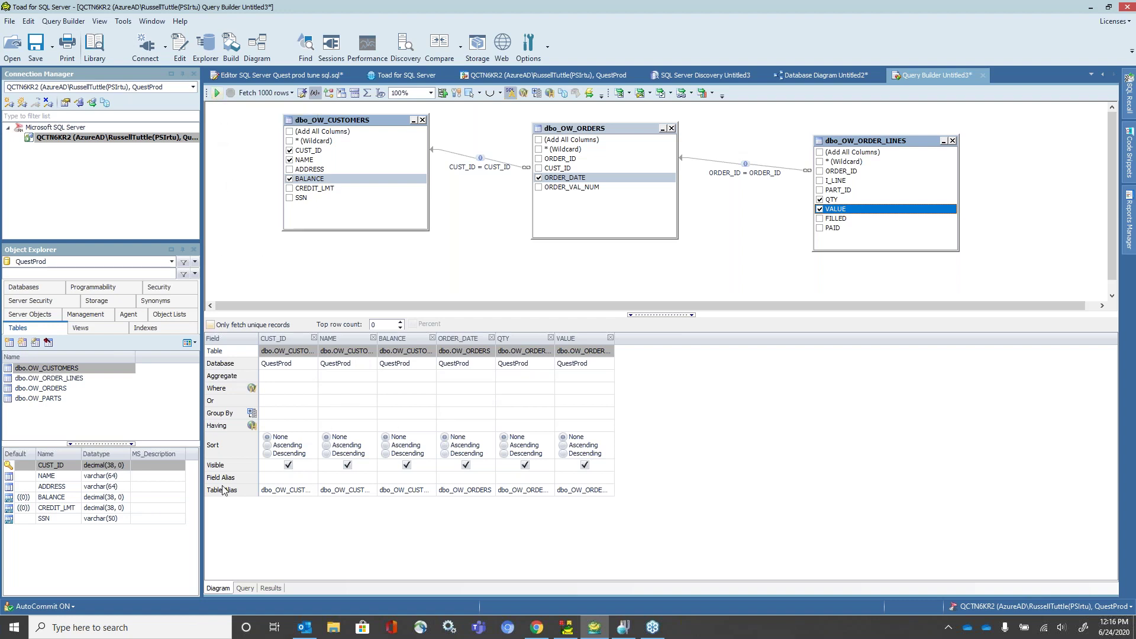
Step: Review the generated SQL of the three-table join and execute the query
left_click(246, 589)
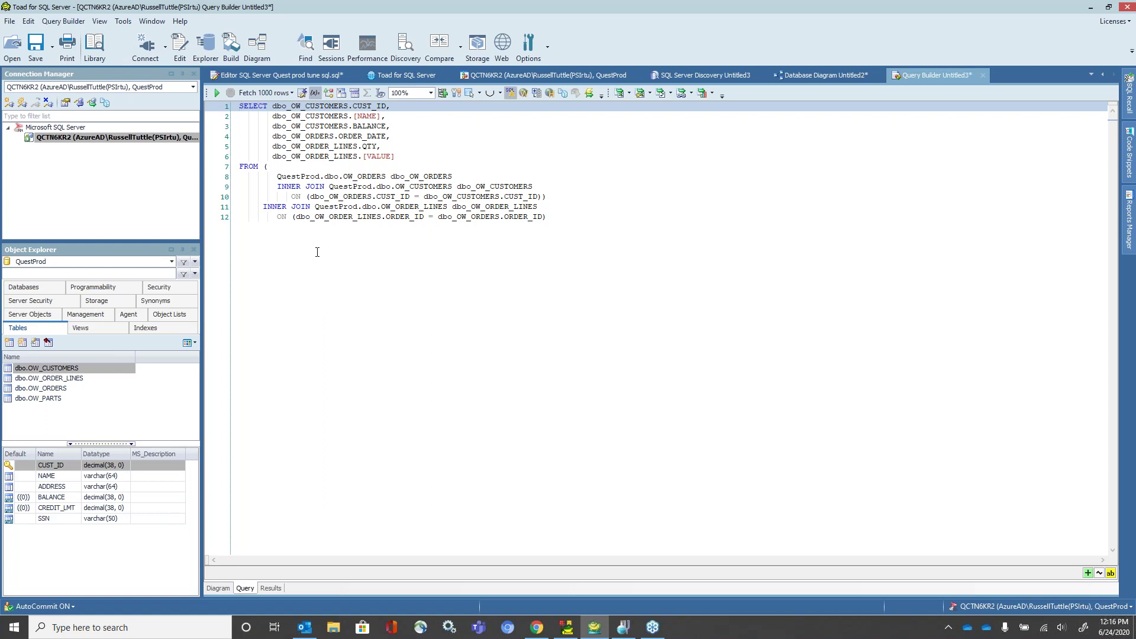
left_click(217, 92)
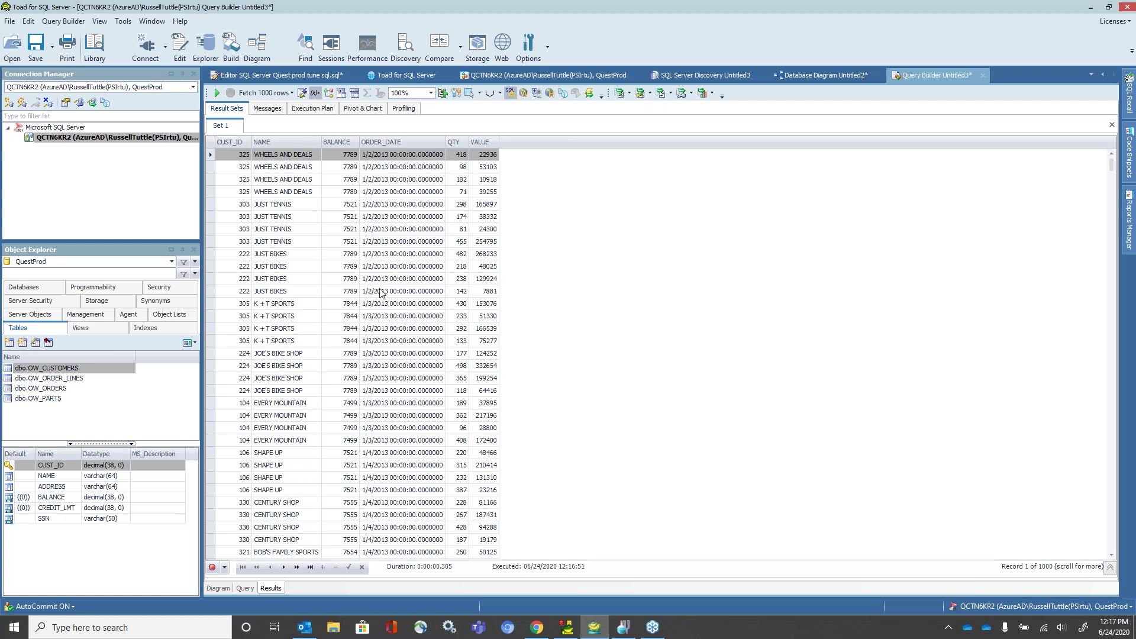
Step: Sort the query by customer NAME in ascending order and execute it again
left_click(218, 588)
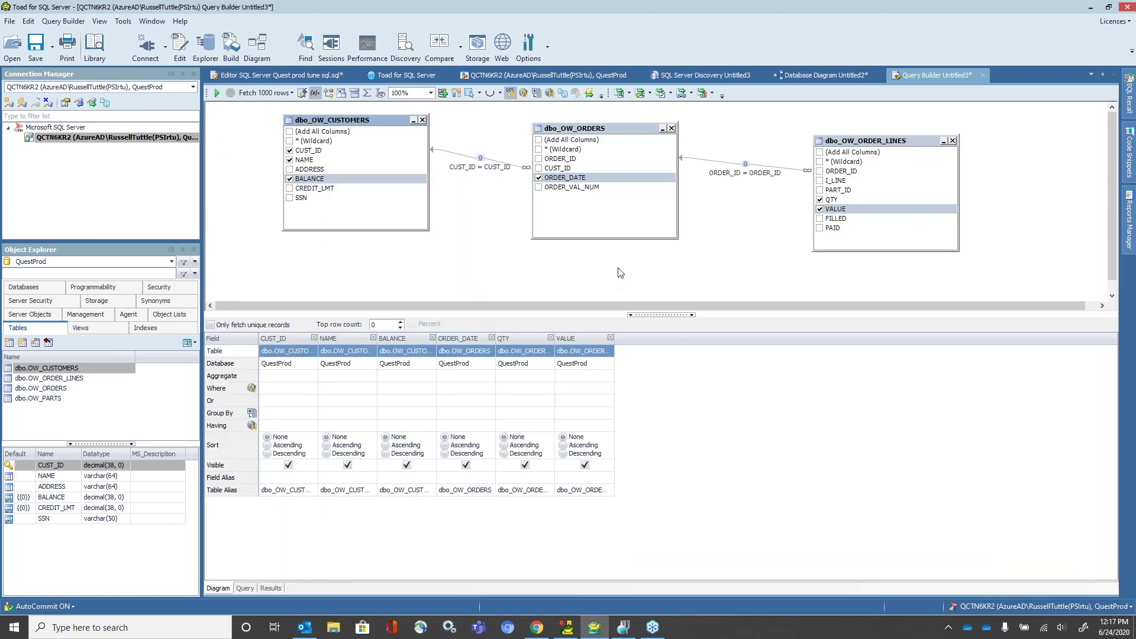
left_click(327, 446)
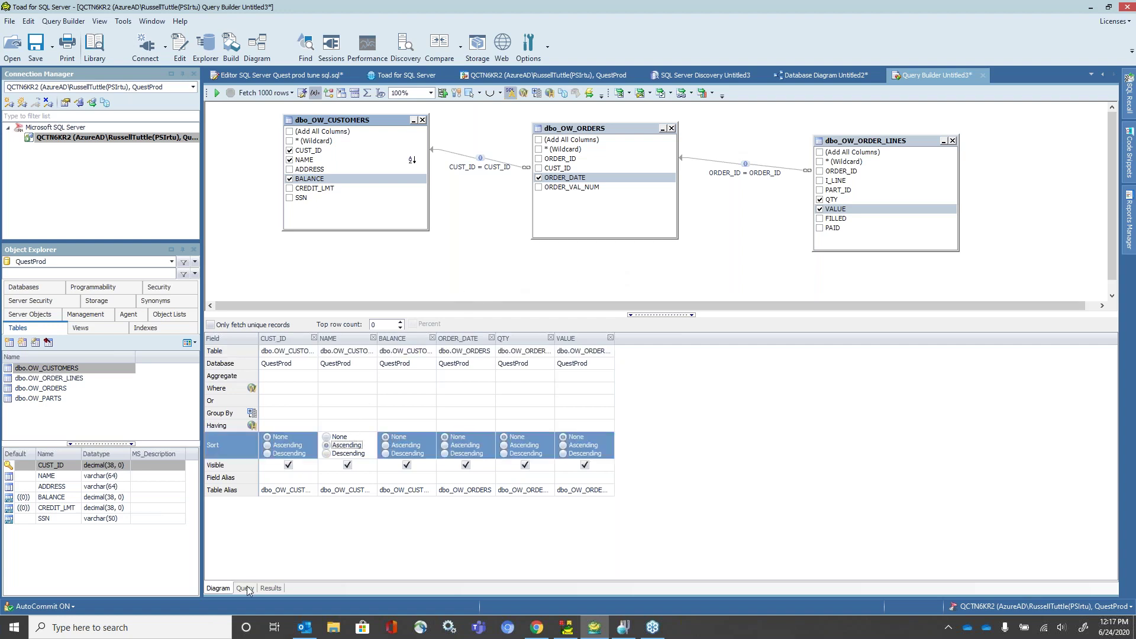
left_click(245, 588)
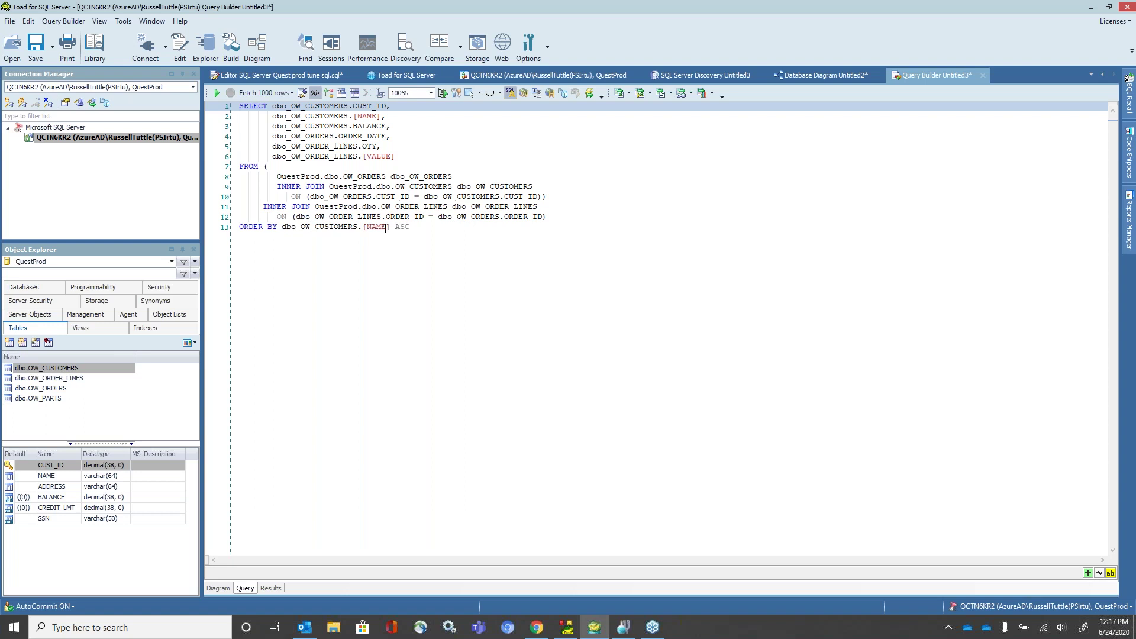
left_click(216, 93)
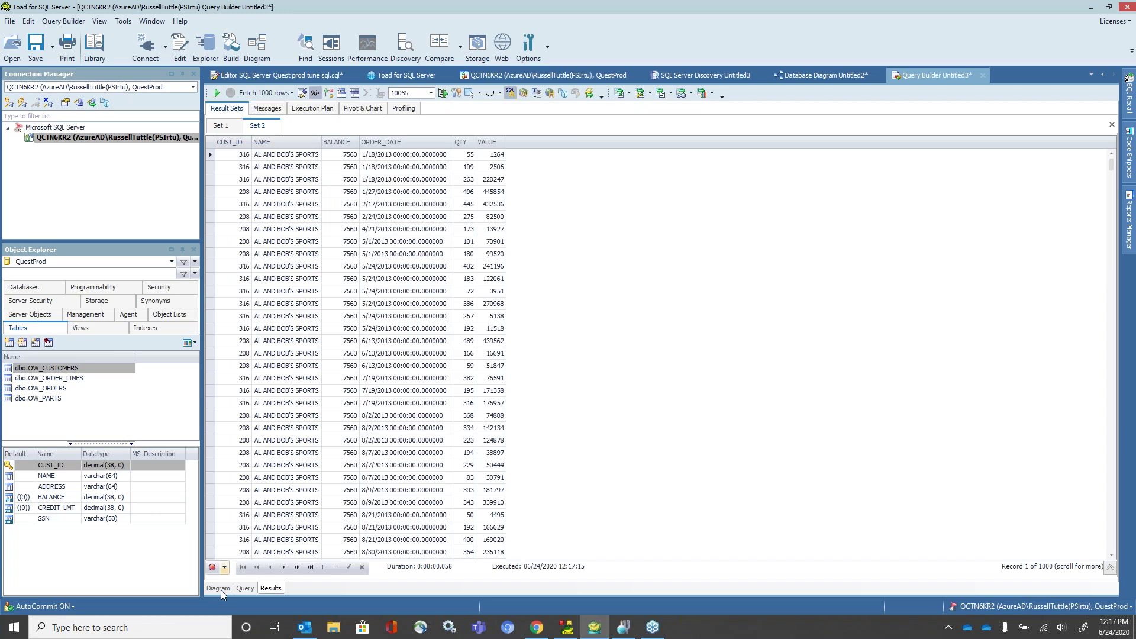
Step: Define a Where condition on CUST_ID in the query diagram, using the > operator with the constant 202
left_click(218, 588)
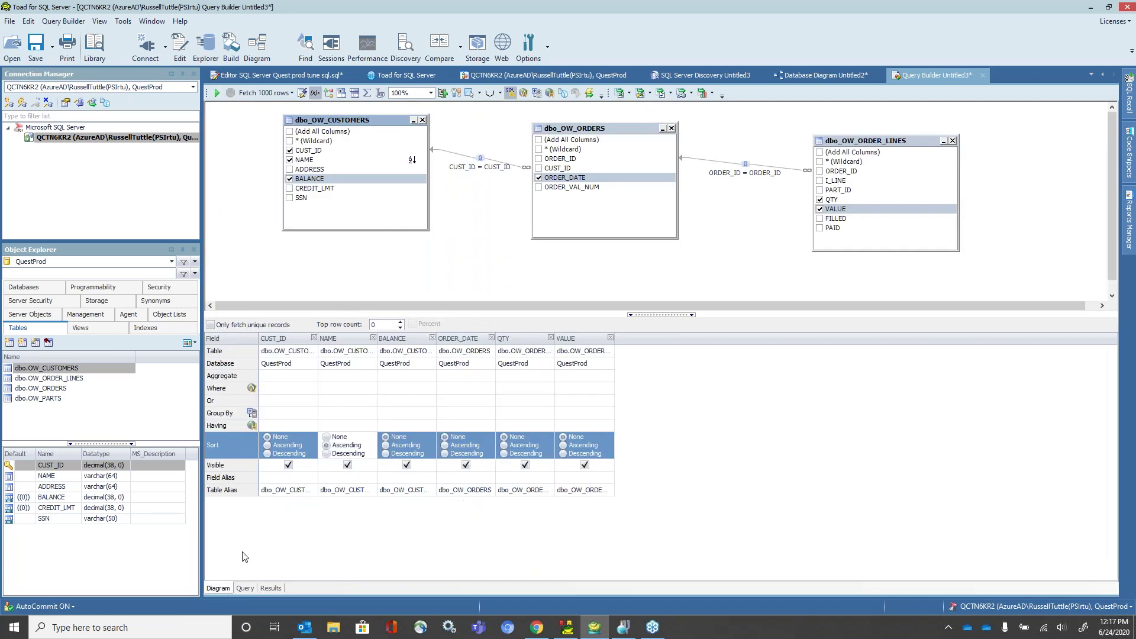
left_click(300, 391)
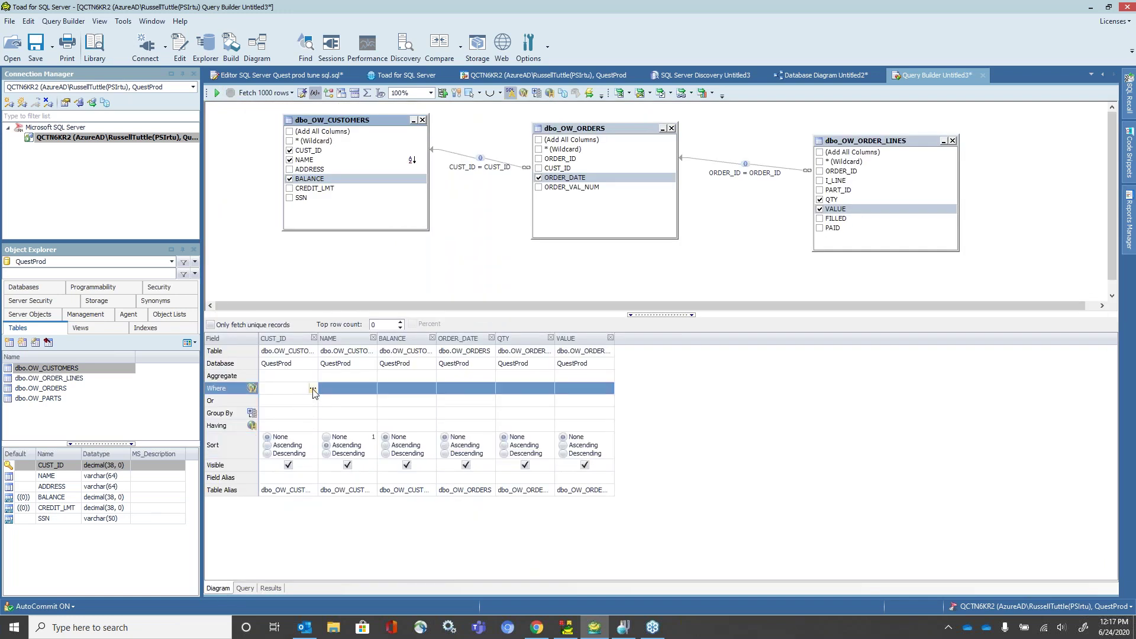
left_click(312, 389)
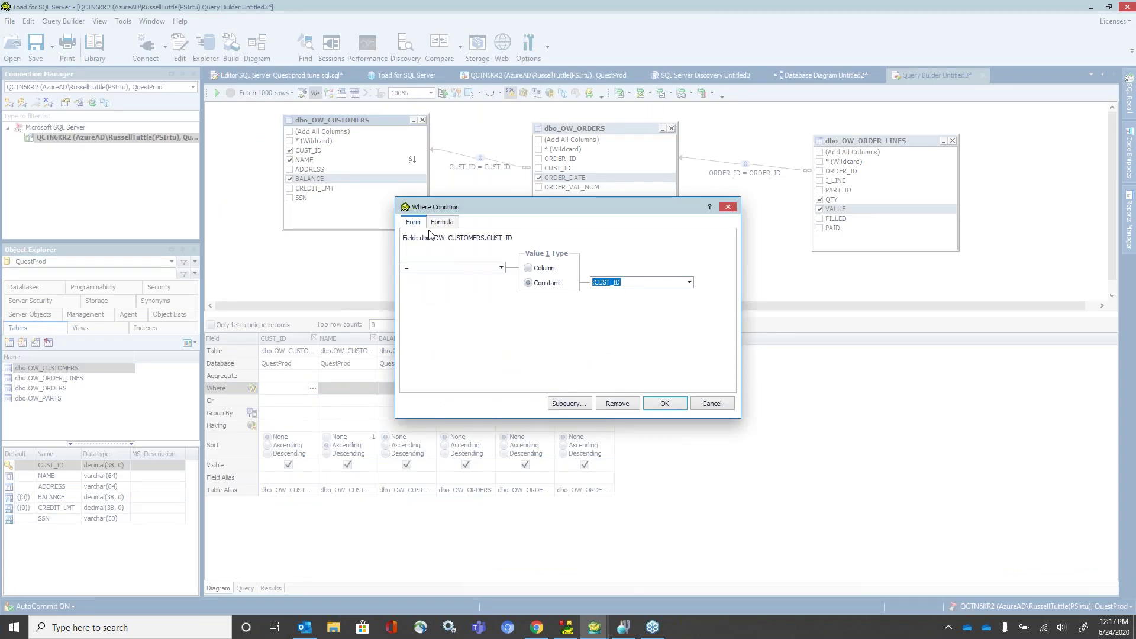
left_click(501, 267)
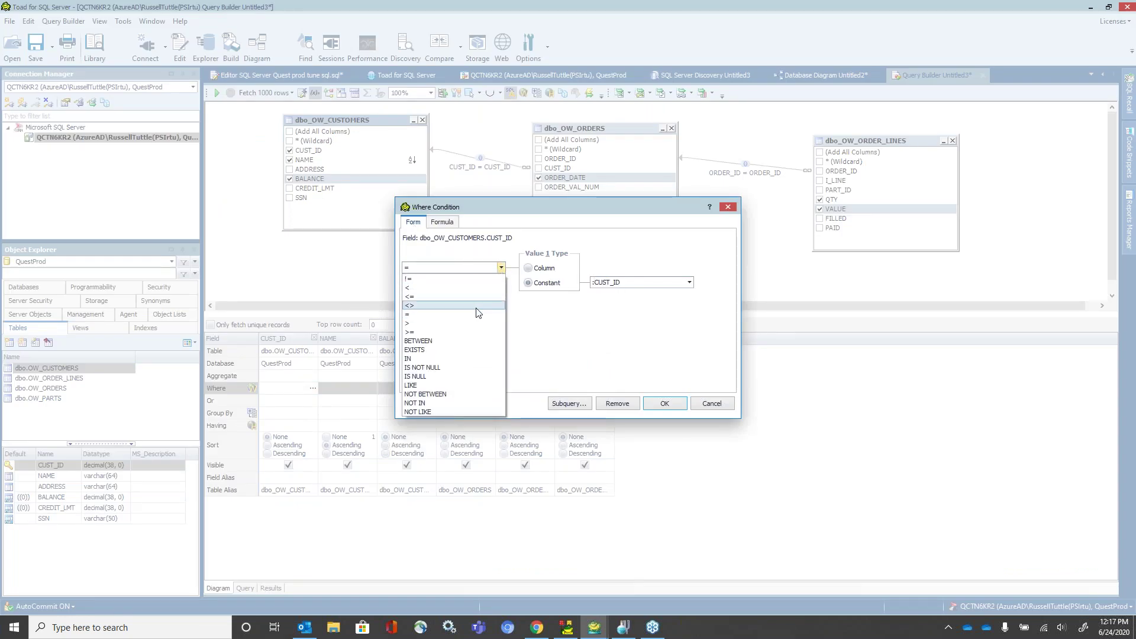
left_click(478, 323)
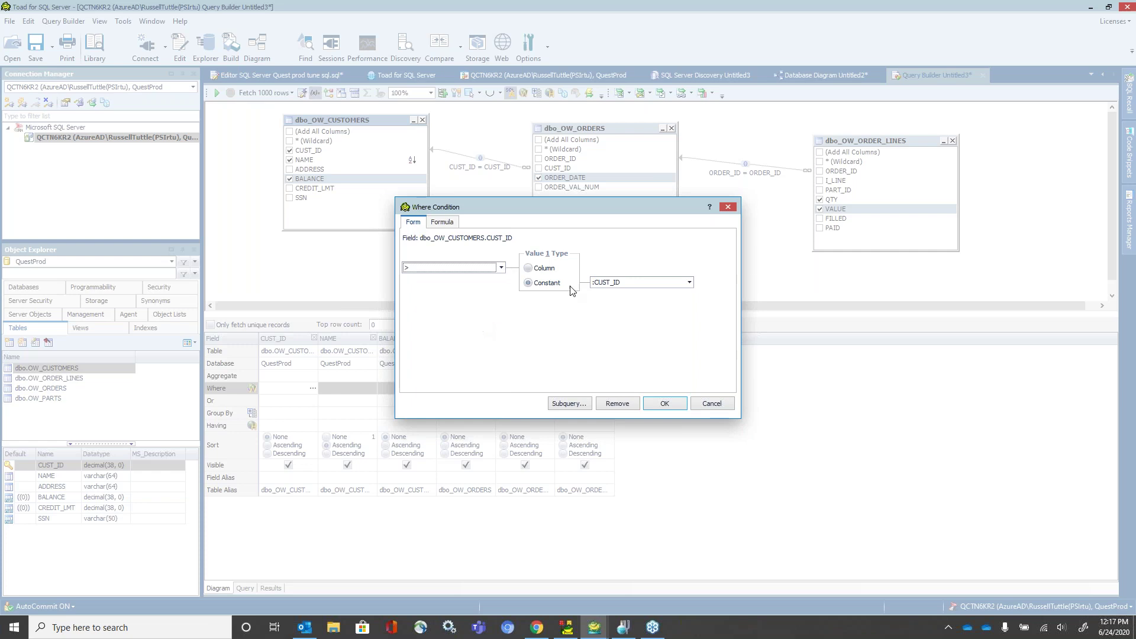
left_click(646, 282)
type("202")
Step: Examine the operators, functions and columns offered for writing the Where condition as a formula, and return to the form view
left_click(454, 225)
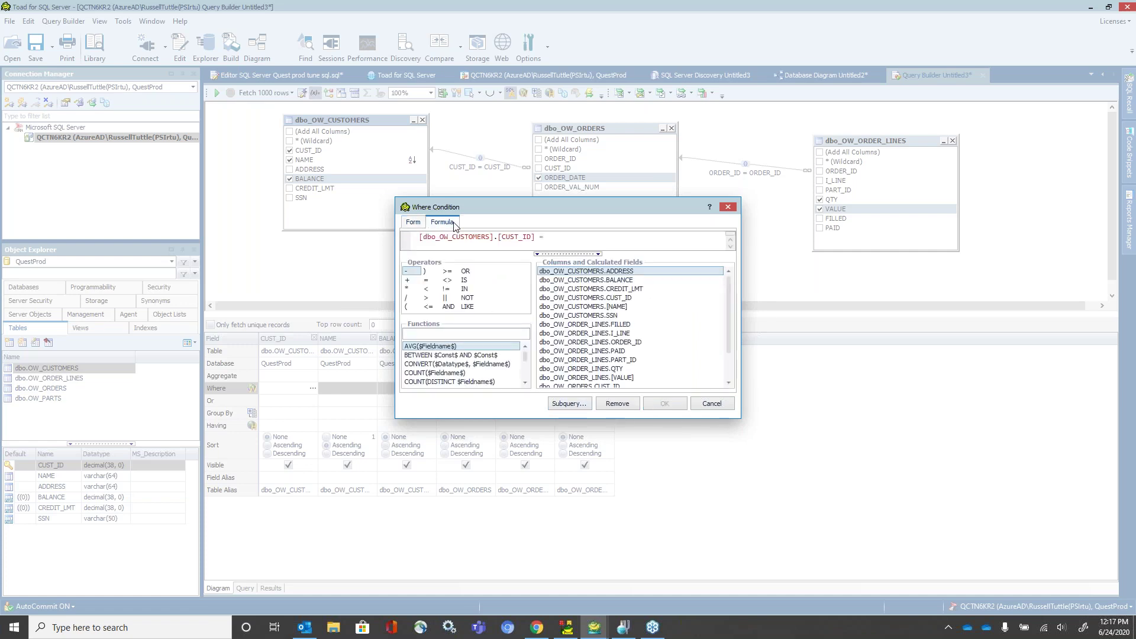
left_click(450, 382)
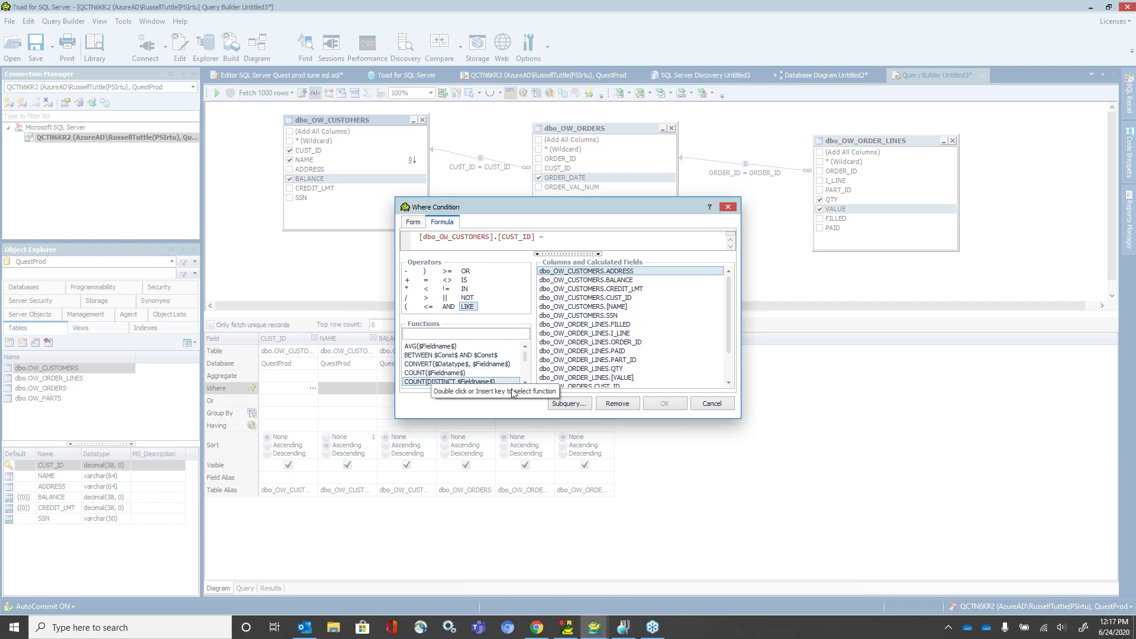
left_click(589, 359)
left_click(413, 224)
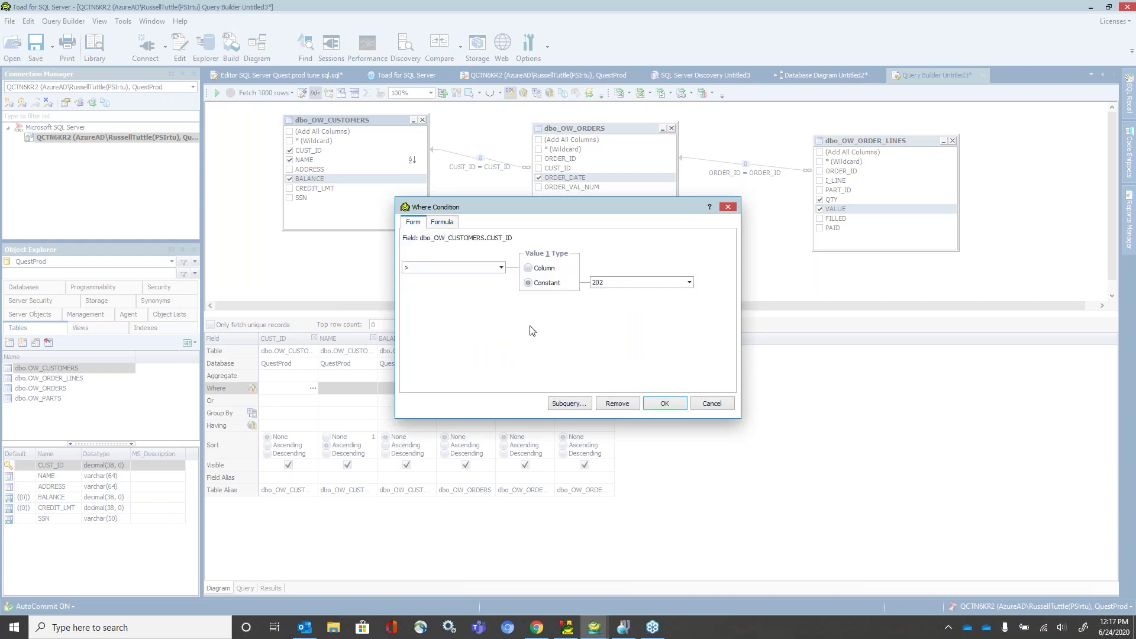
Step: Apply the CUST_ID condition, check the WHERE clause in the generated SQL, and execute the query
left_click(665, 404)
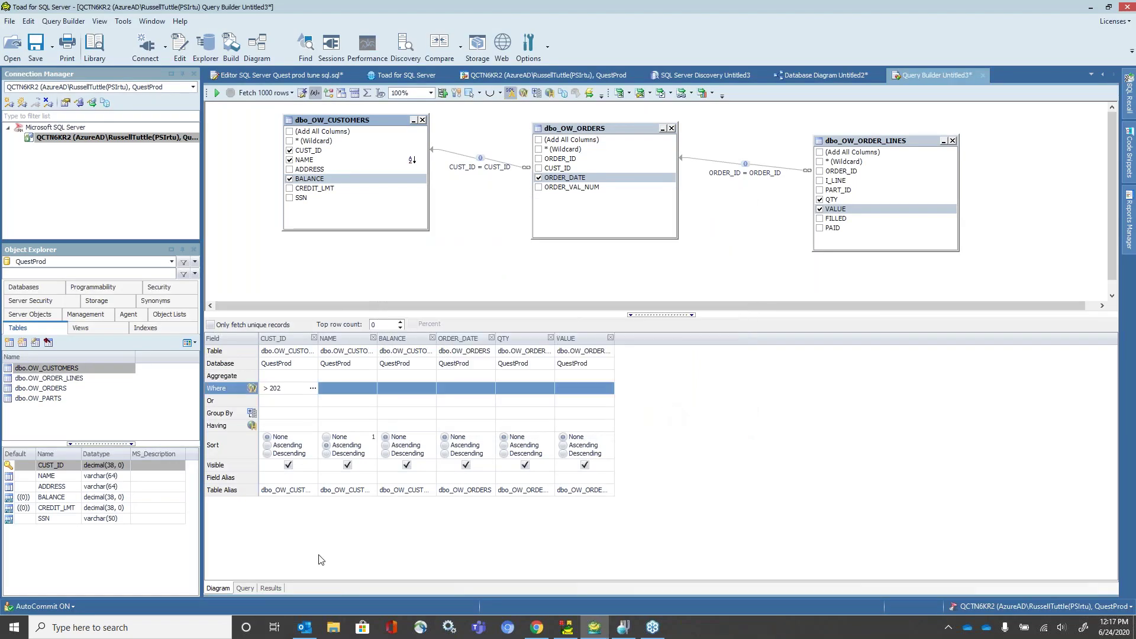
left_click(244, 588)
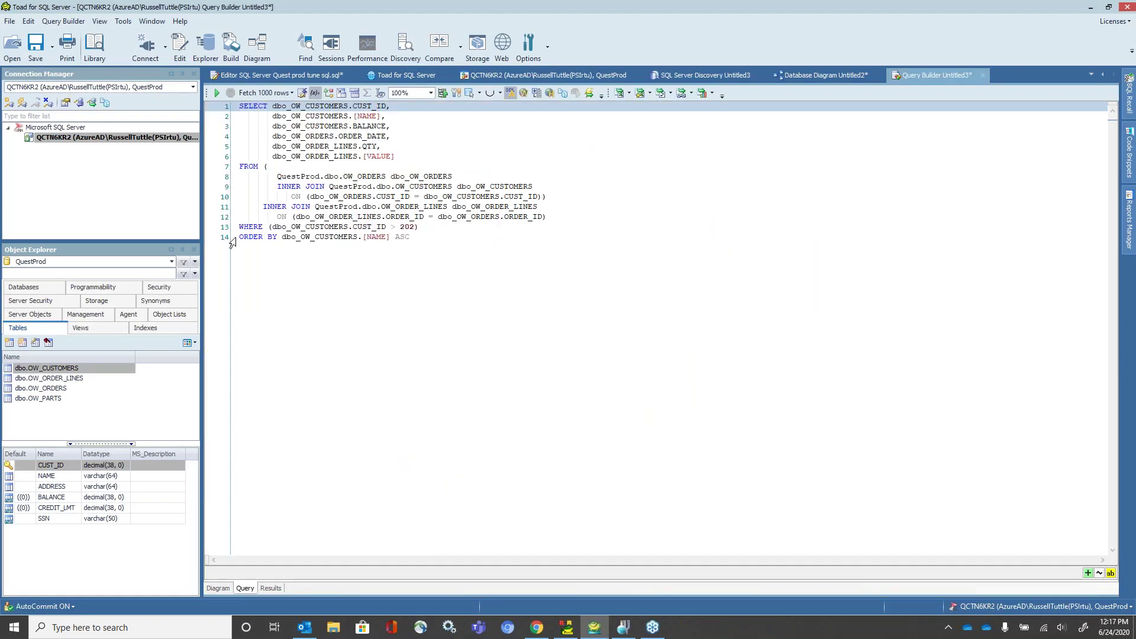
key("F5")
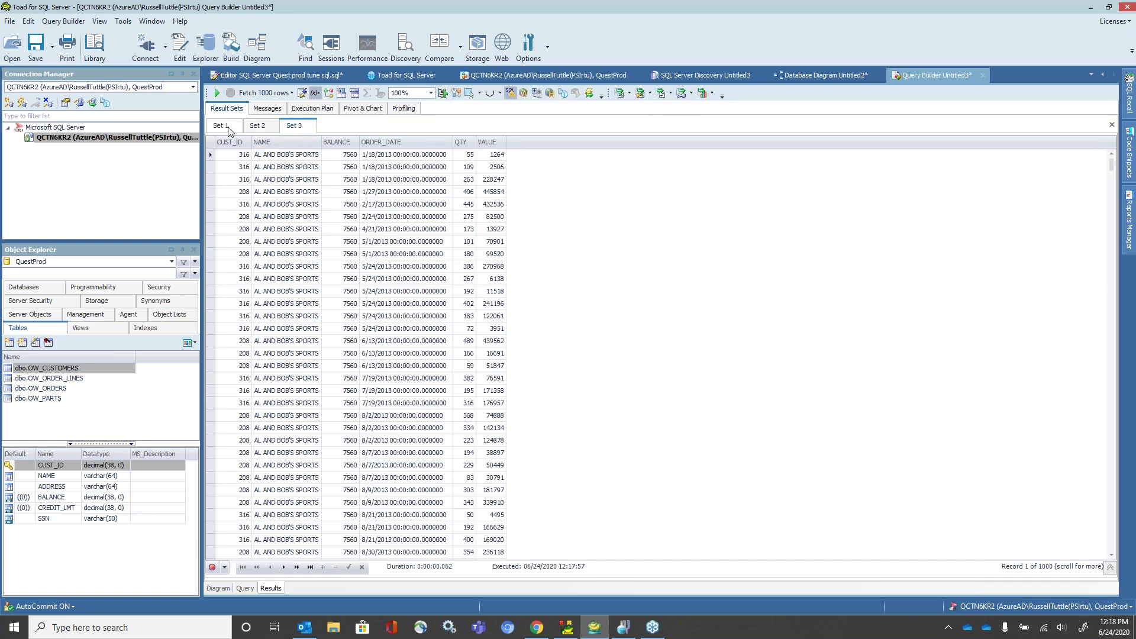
Step: Check the comparison targets offered for the third result set, and dismiss them without choosing one
right_click(381, 259)
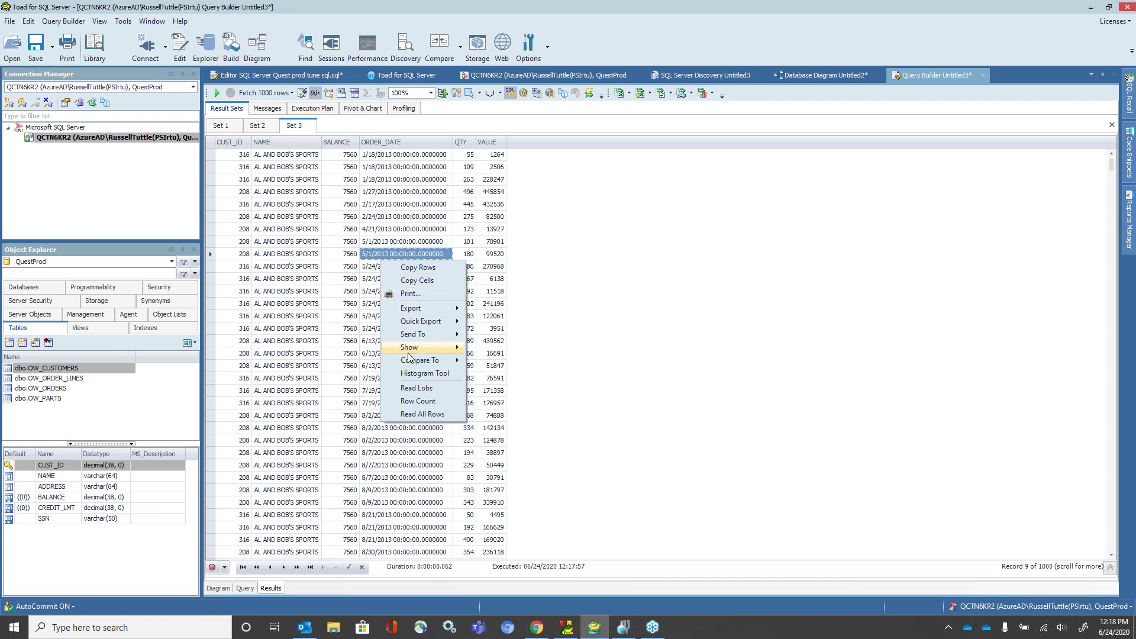
mouse_move(412, 364)
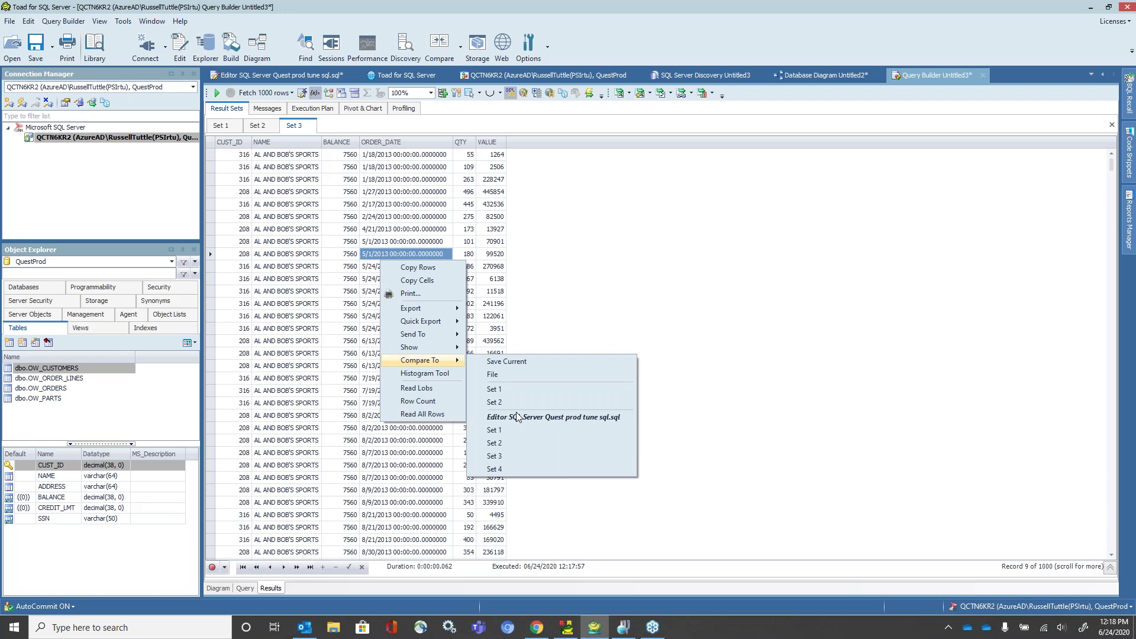
left_click(567, 320)
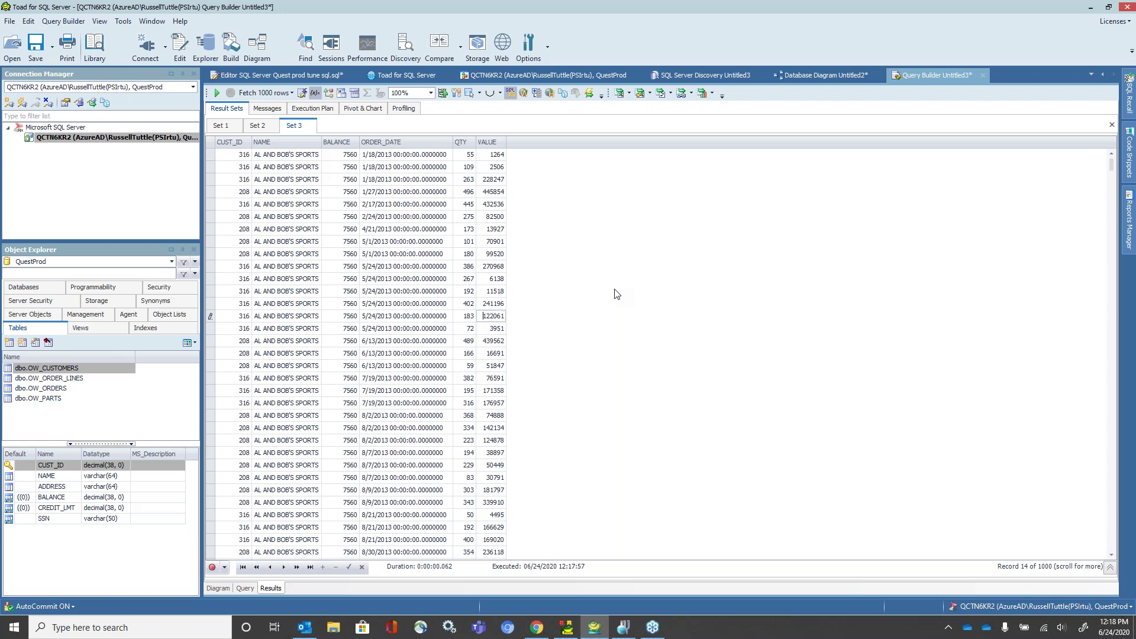
Step: Review the Quick Export options for the result set, and start the Export Wizard without reading all rows
right_click(338, 243)
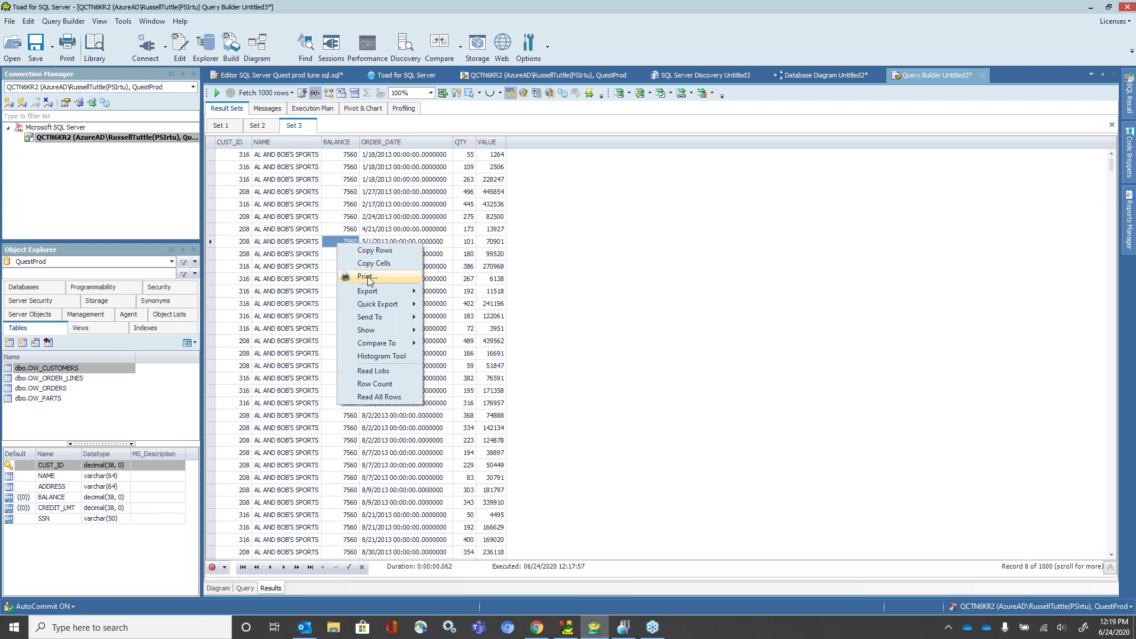
mouse_move(368, 294)
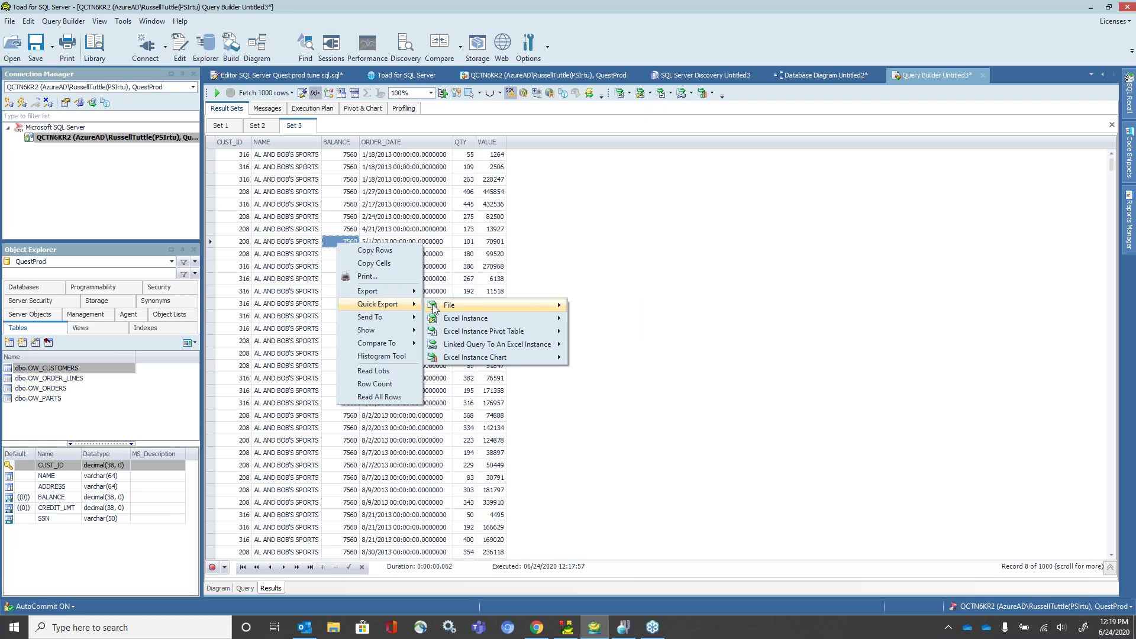
mouse_move(435, 309)
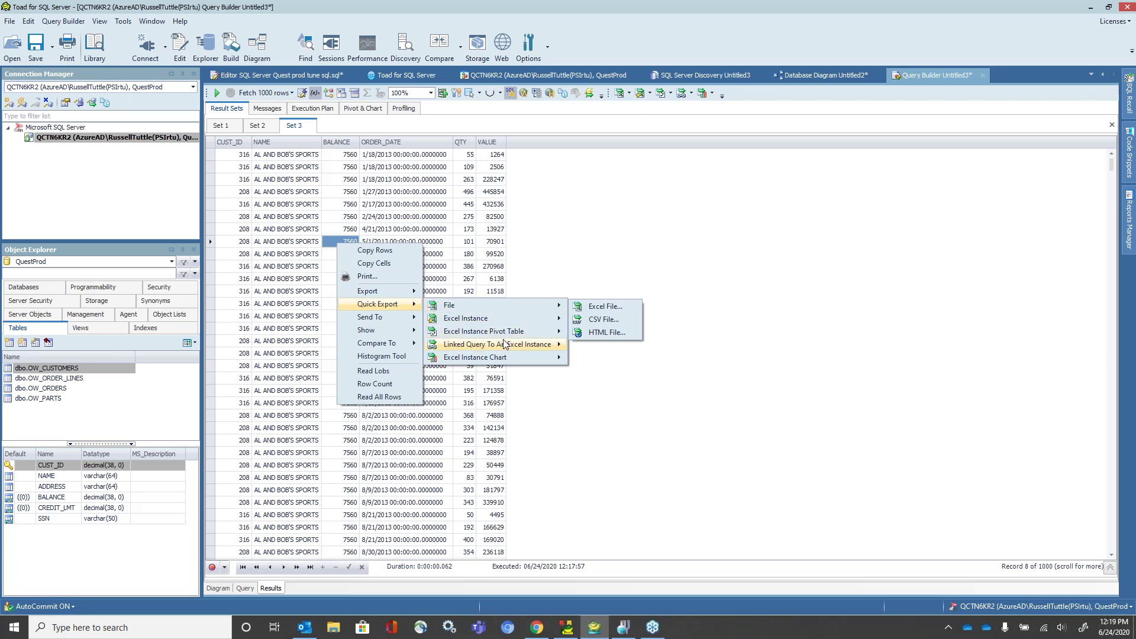
mouse_move(505, 334)
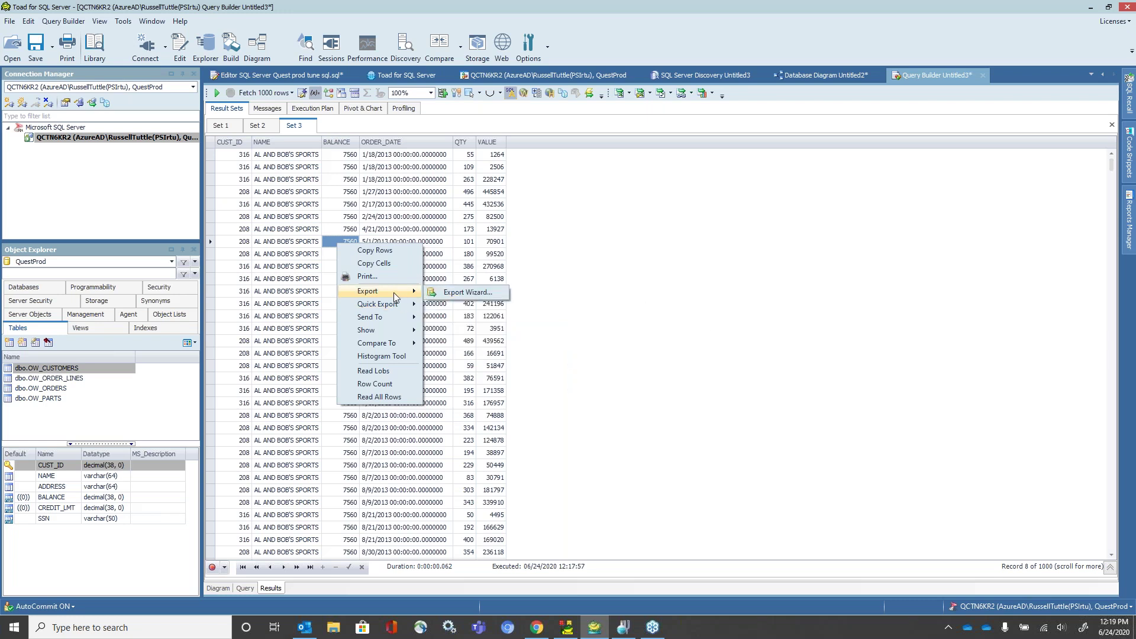
left_click(459, 294)
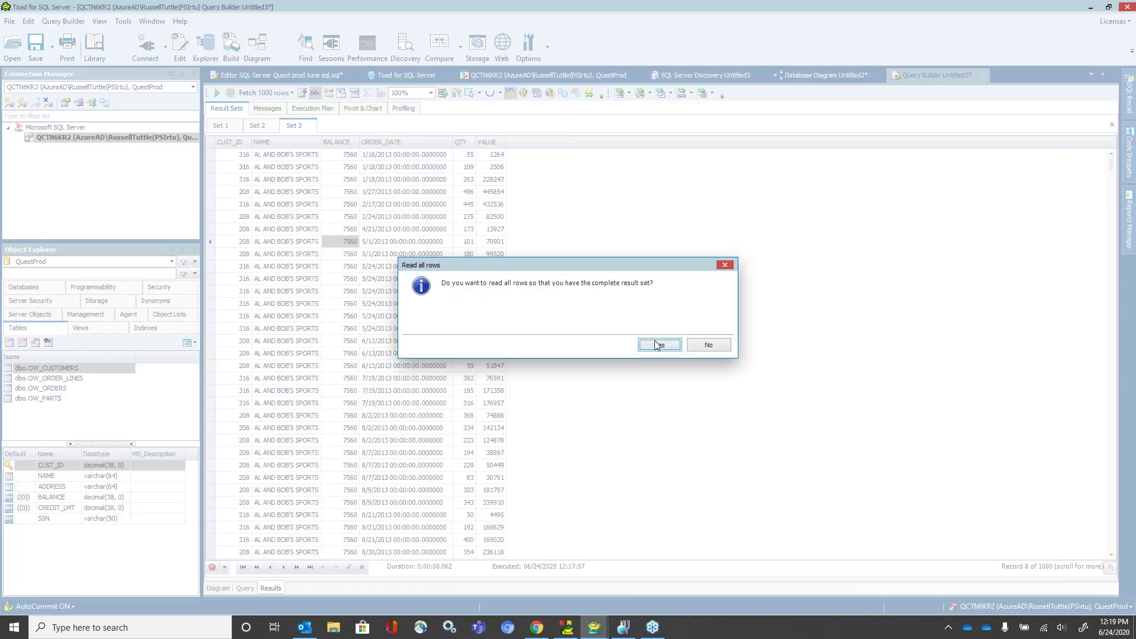
left_click(703, 347)
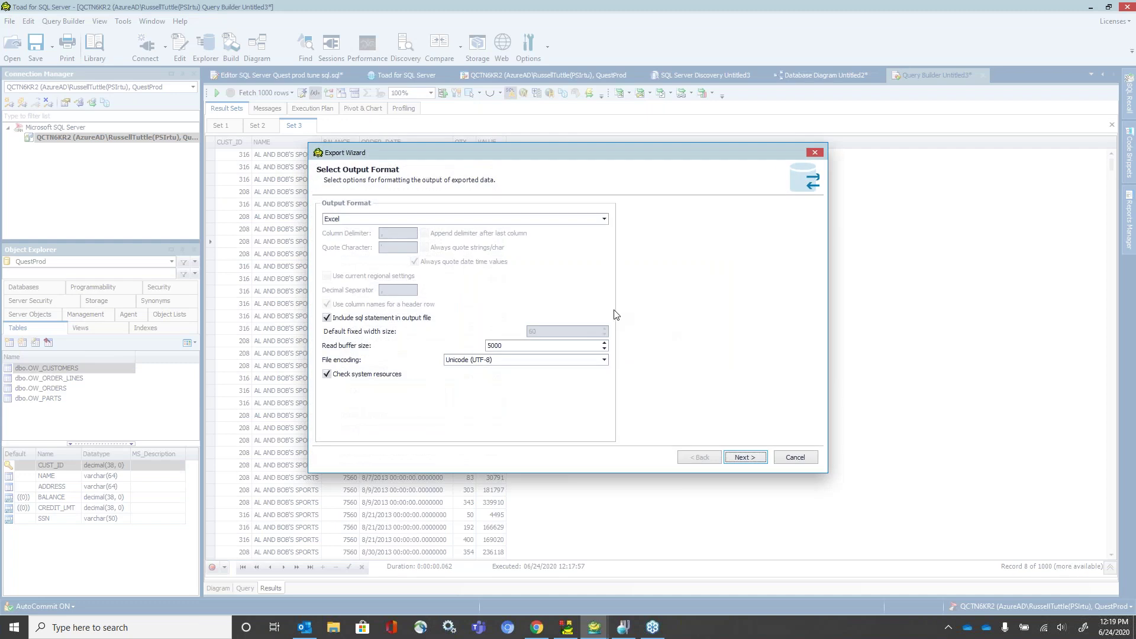
Step: Review the available output formats in the Export Wizard, choose Excel, and continue to the column selection
left_click(604, 220)
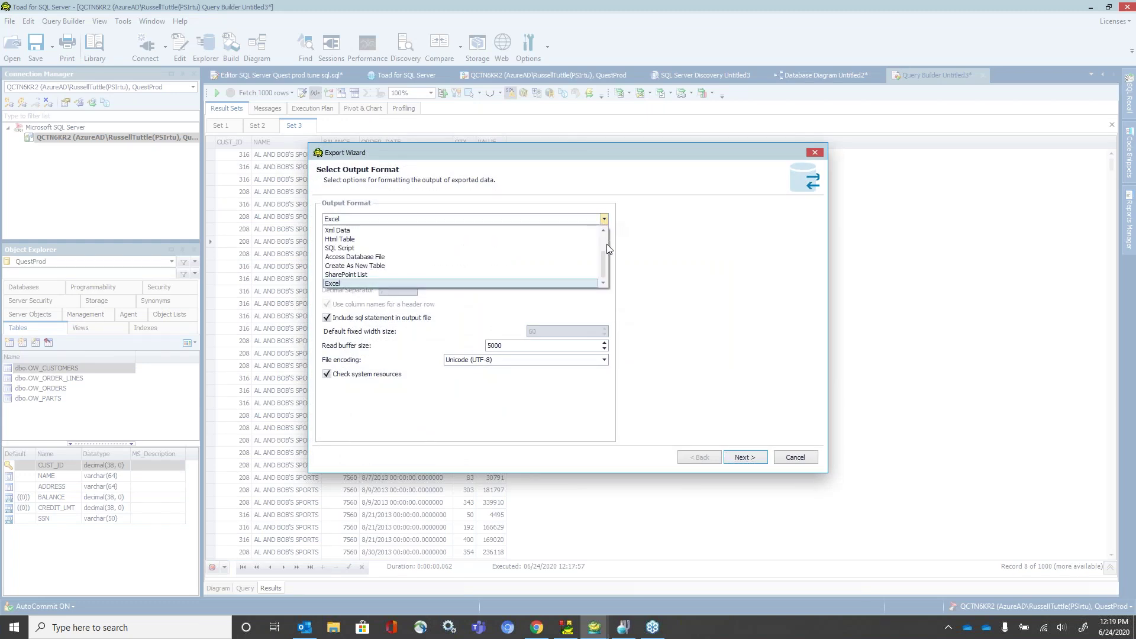
left_click_drag(602, 261, 601, 229)
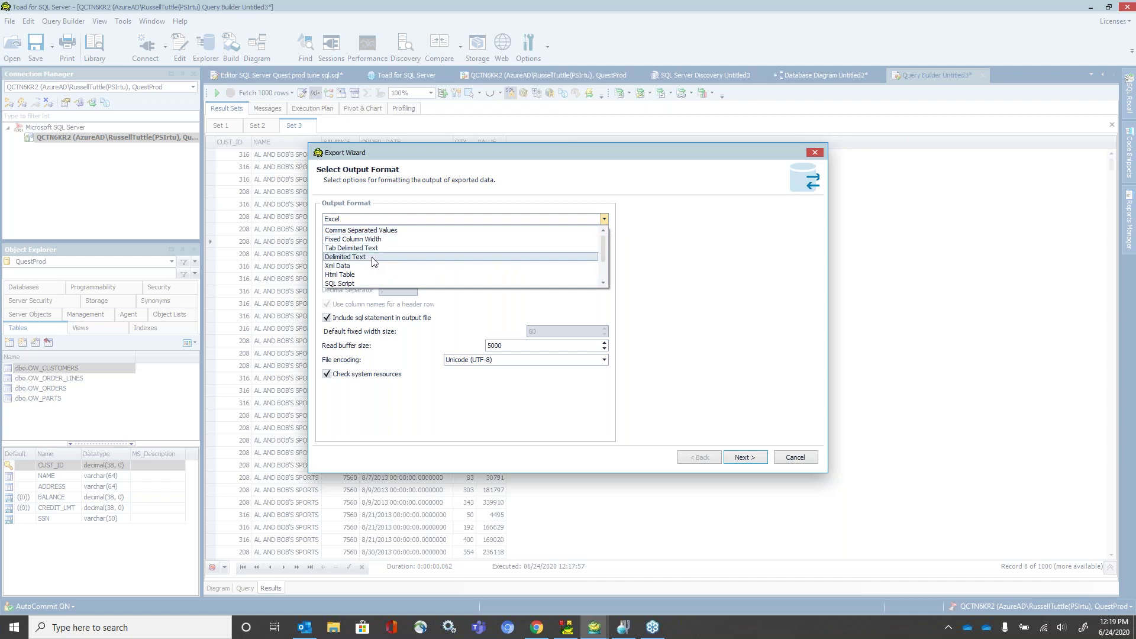
left_click_drag(605, 249, 602, 264)
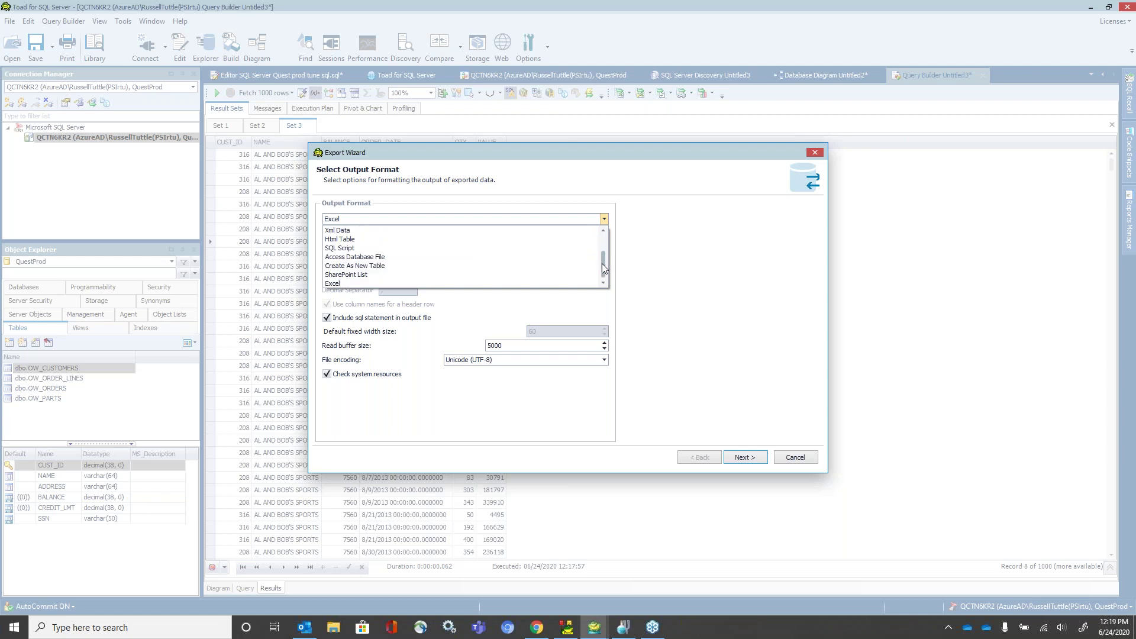
left_click(400, 283)
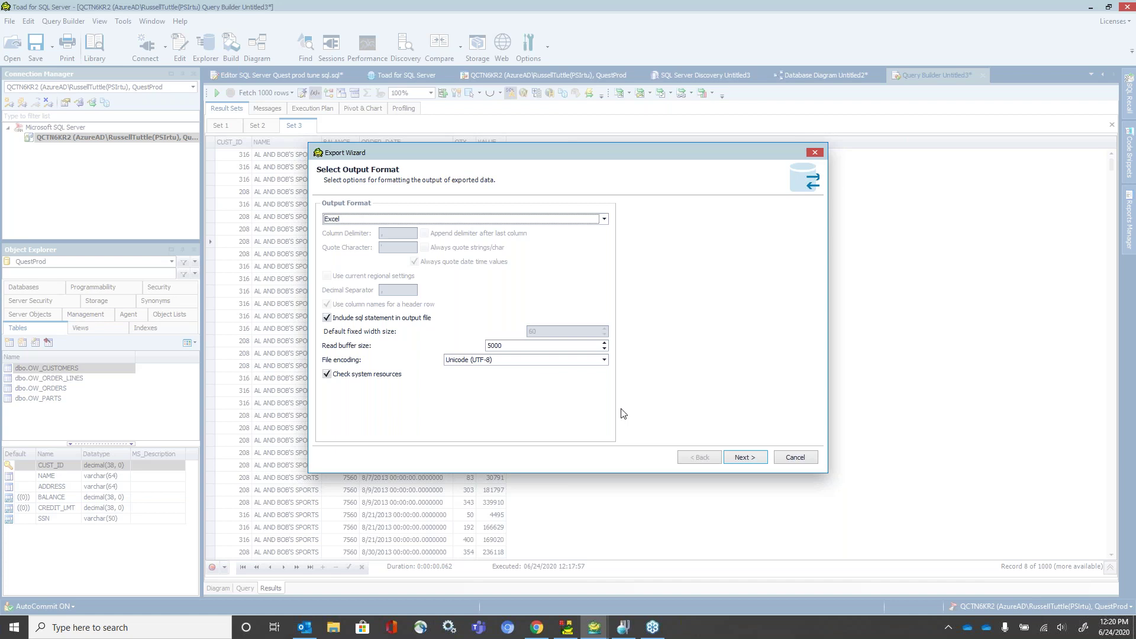
left_click(745, 457)
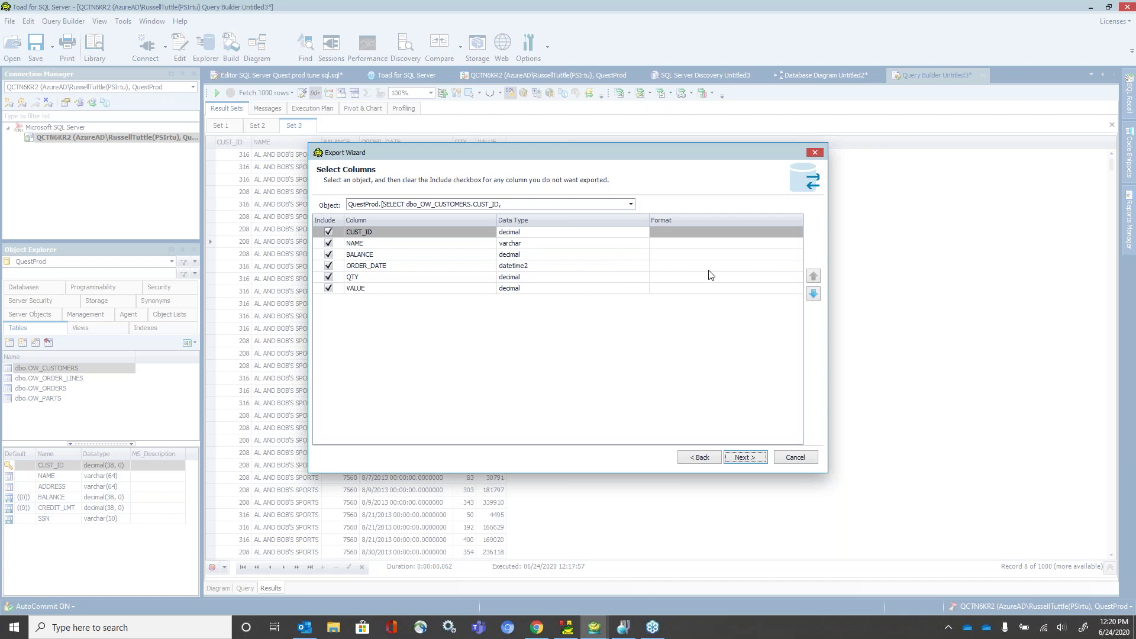
Step: Check the date format options for the ORDER_DATE column, leave its format empty, and accept all columns for export
left_click(794, 269)
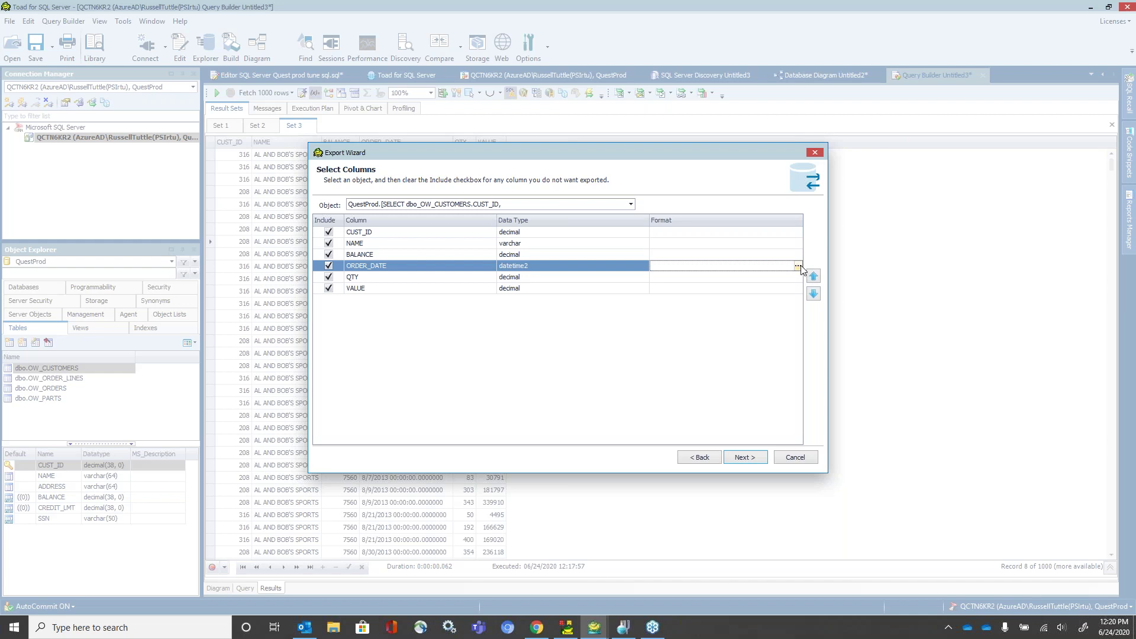
left_click(799, 267)
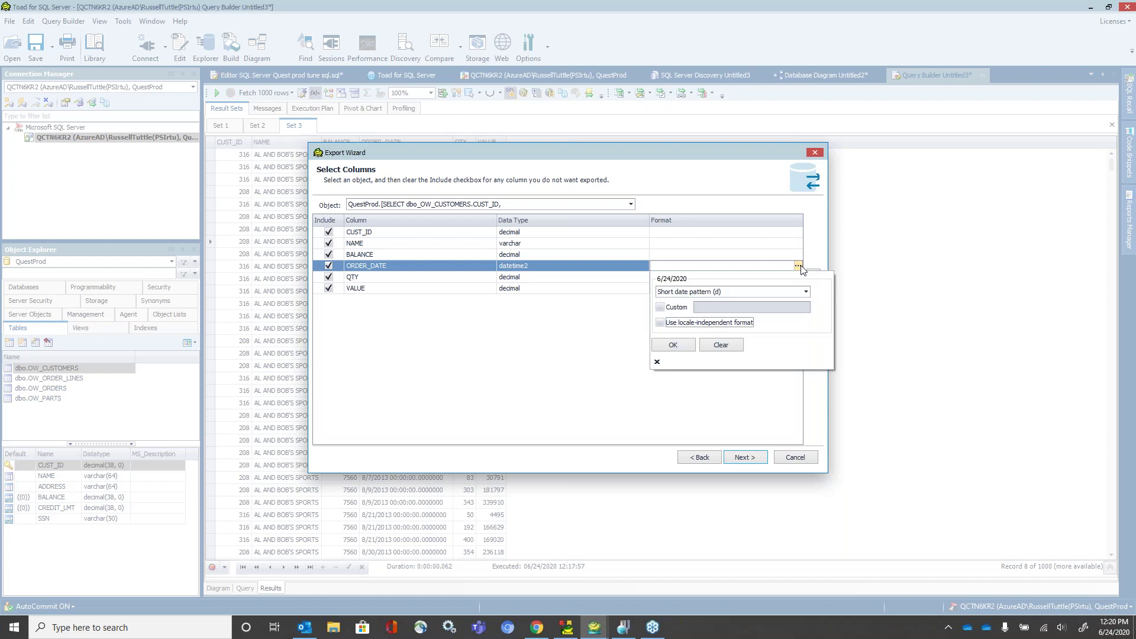
left_click(638, 394)
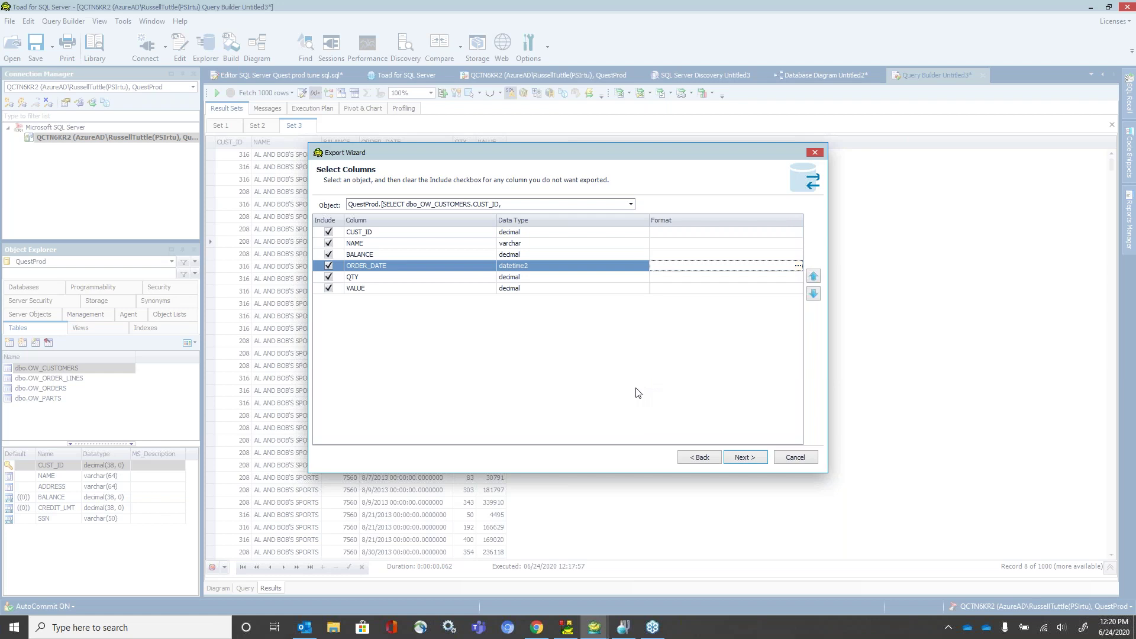
left_click(734, 459)
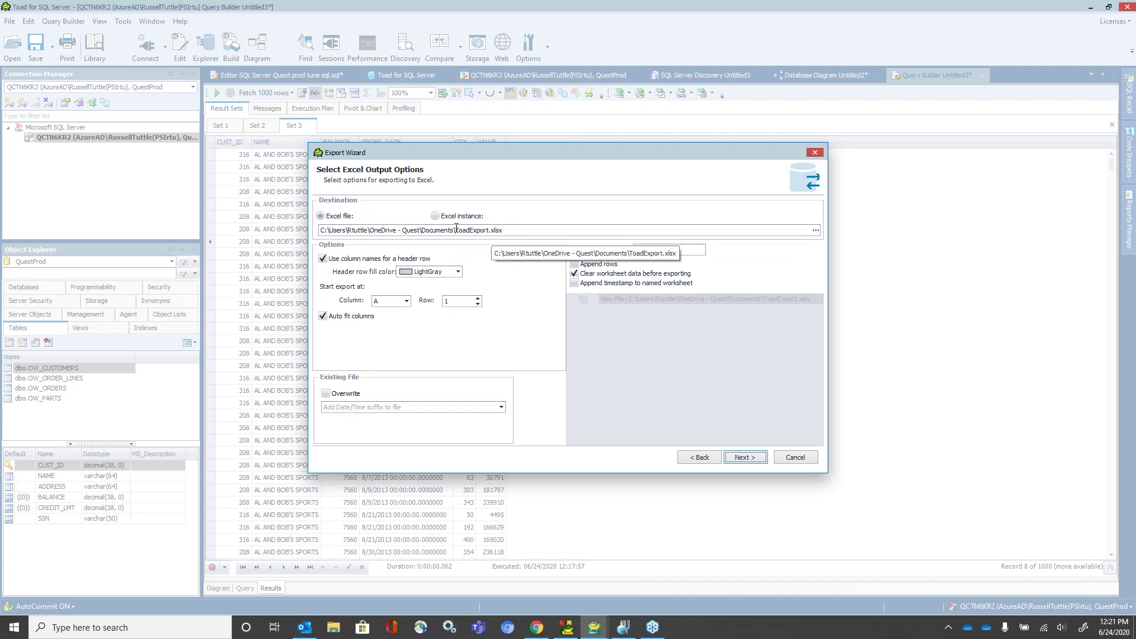
Step: Prefix the destination Excel file name with ss, making it ss ToadExport.xlsx, and accept the output options and export object list
type("ss")
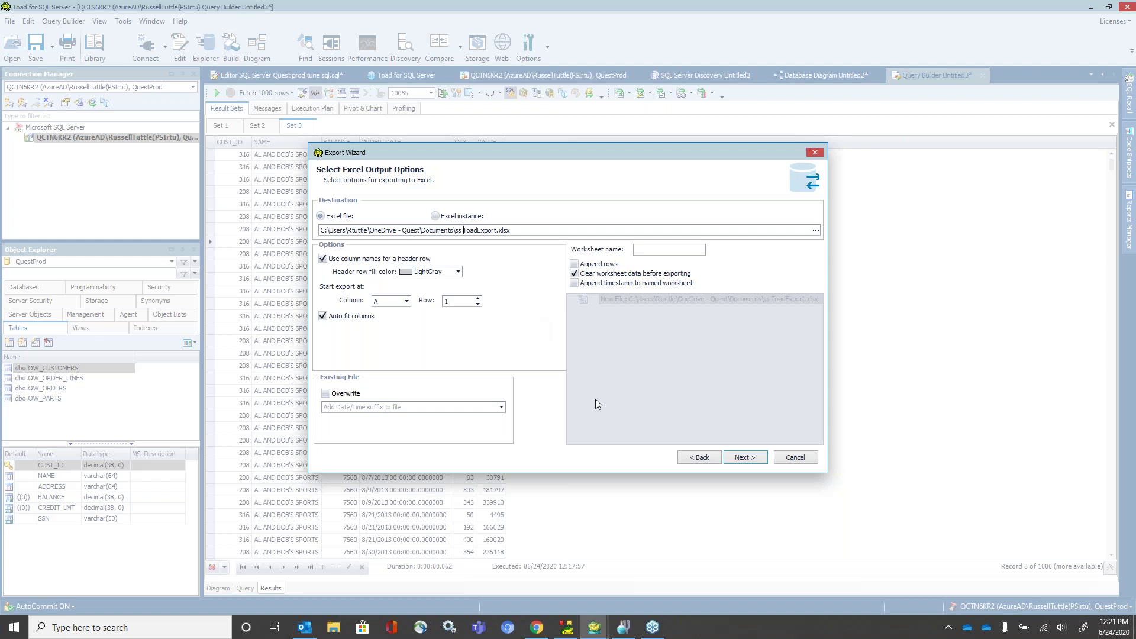
left_click(745, 459)
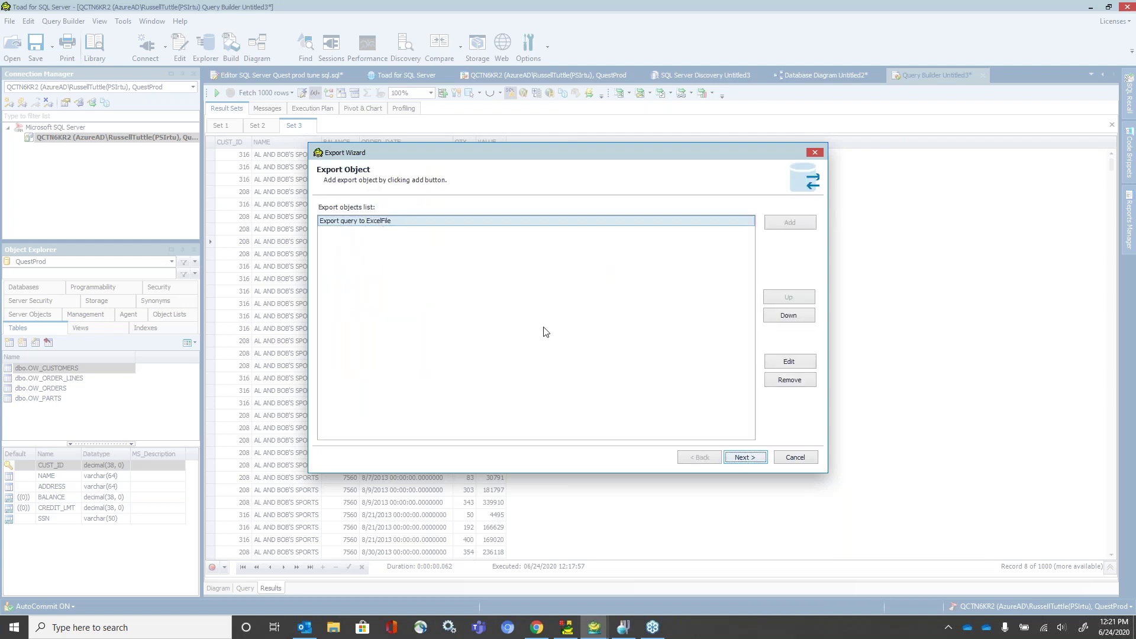
left_click(744, 458)
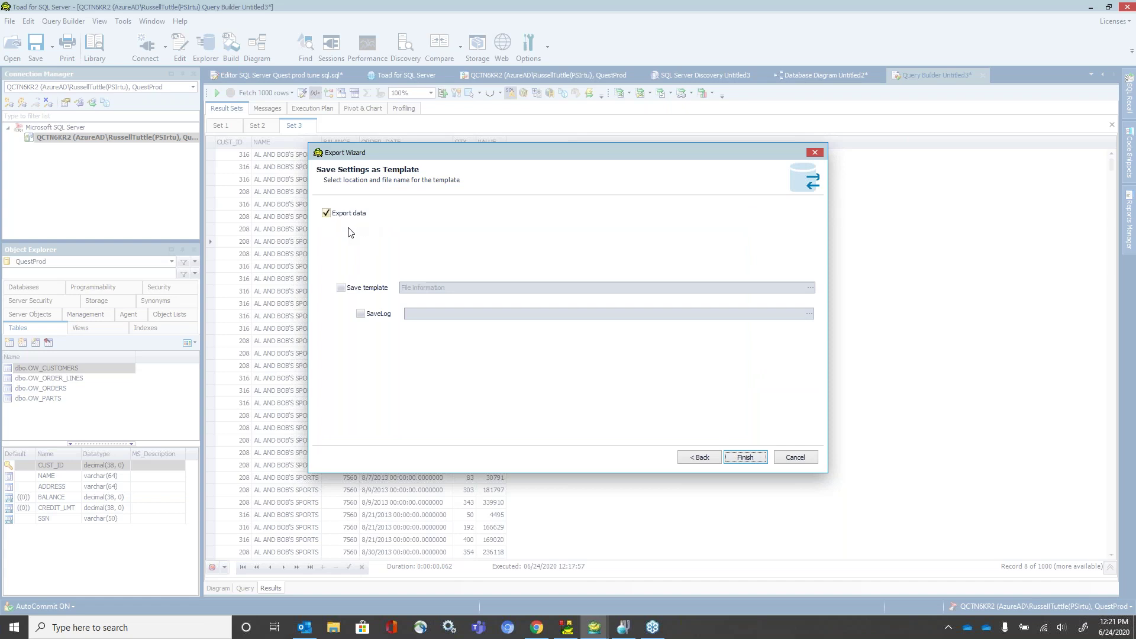
Step: Save the export settings as a template named "ss exp temp" on the Desktop, and run the export
left_click(342, 288)
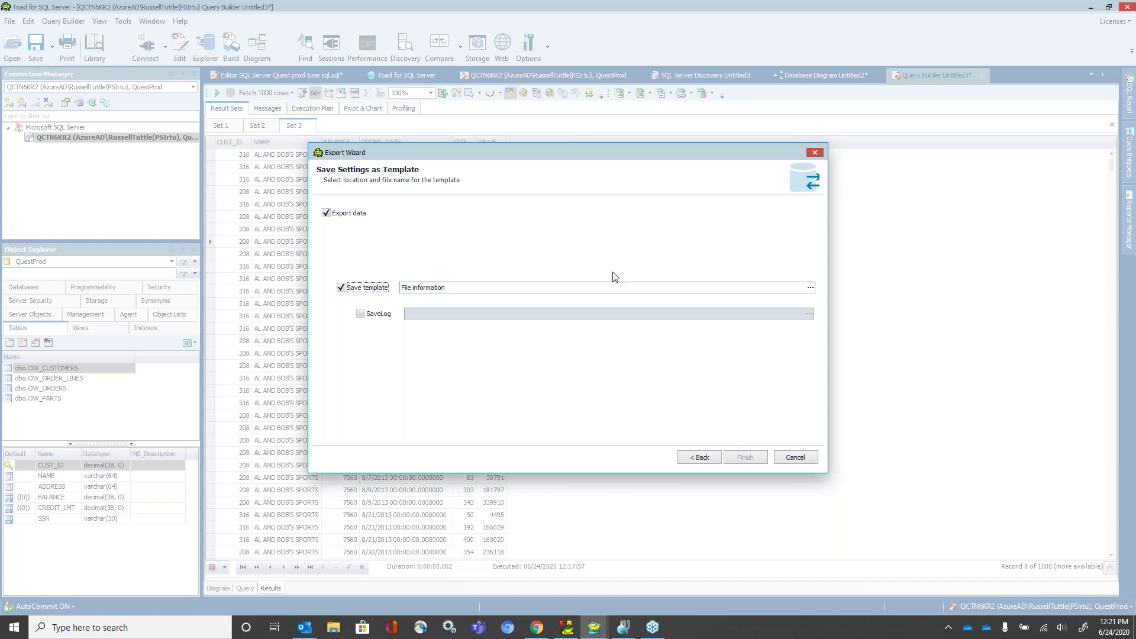
left_click(811, 288)
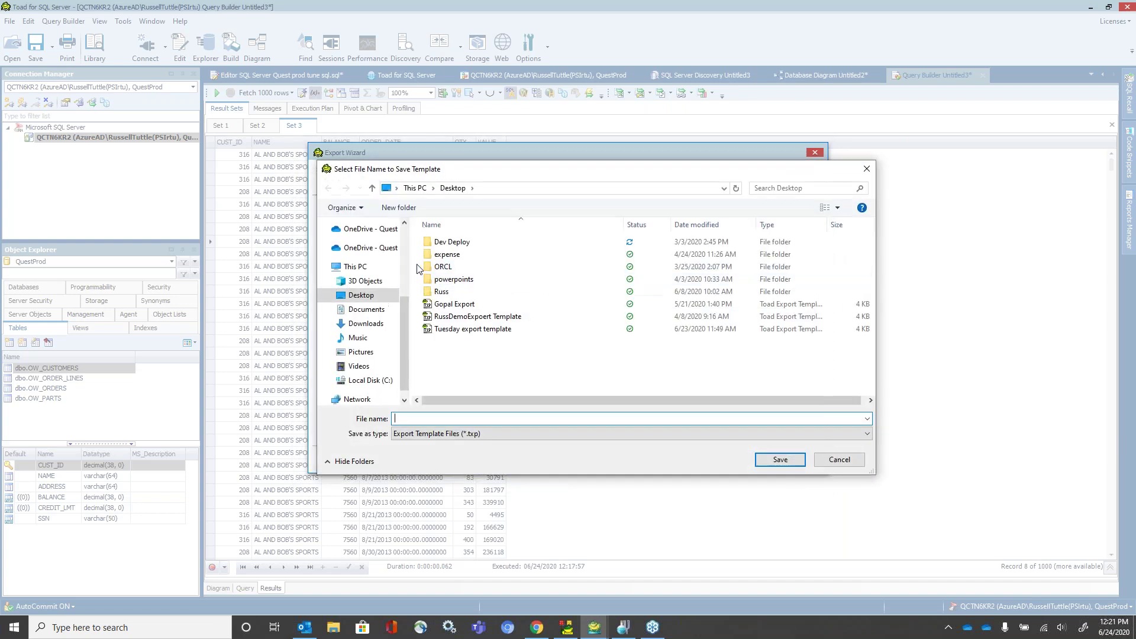
left_click(361, 295)
left_click(430, 422)
type("ss")
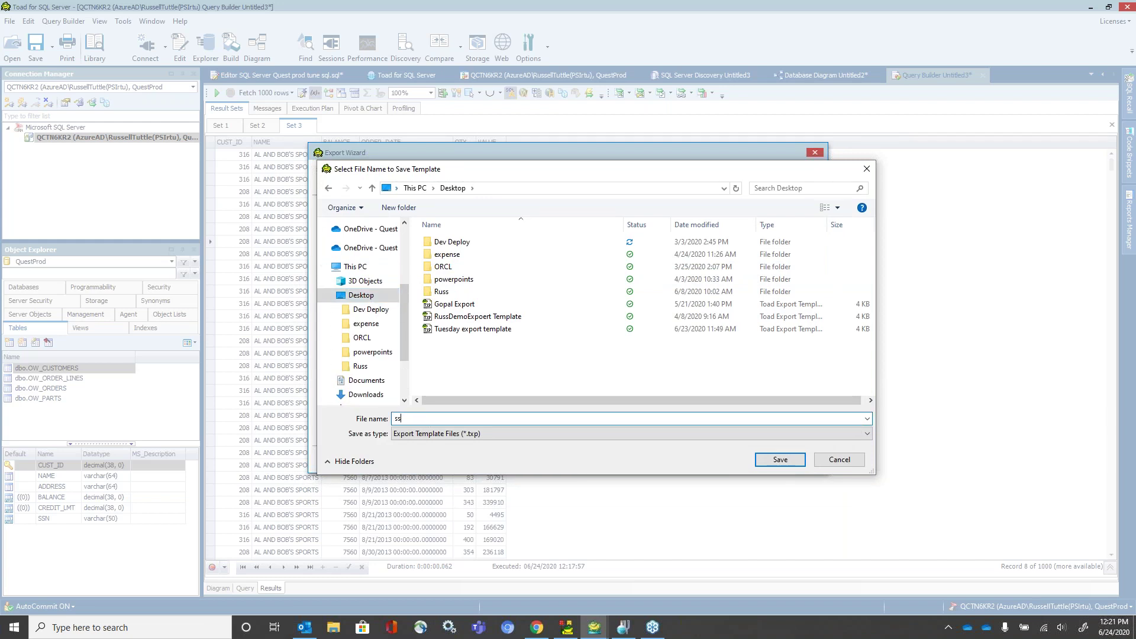
type("sexp temp")
left_click(780, 460)
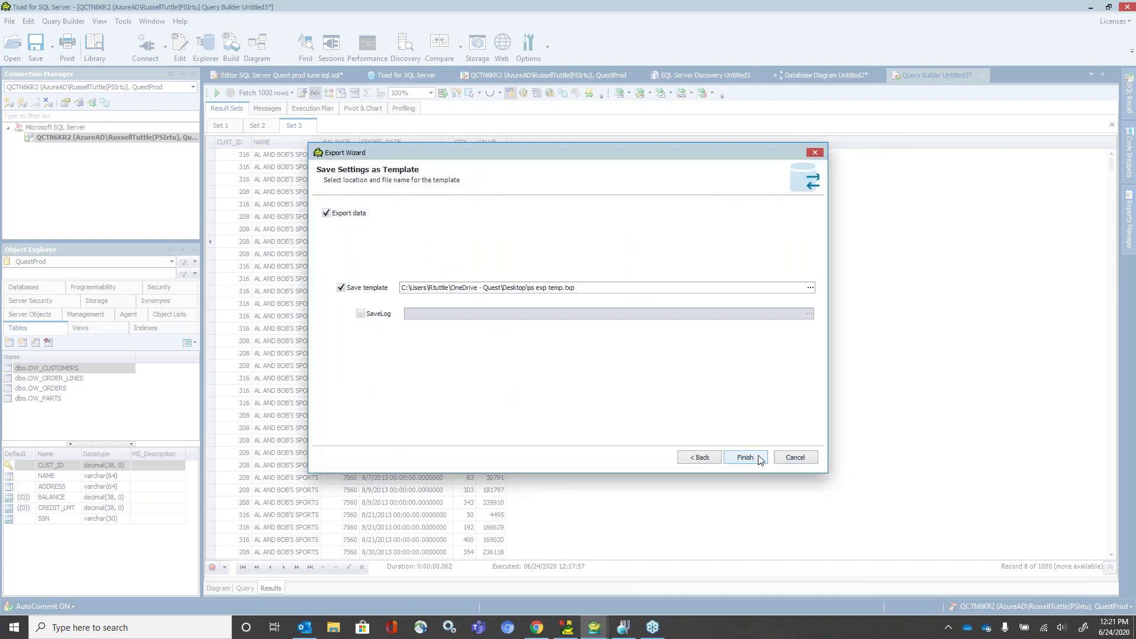
left_click(746, 457)
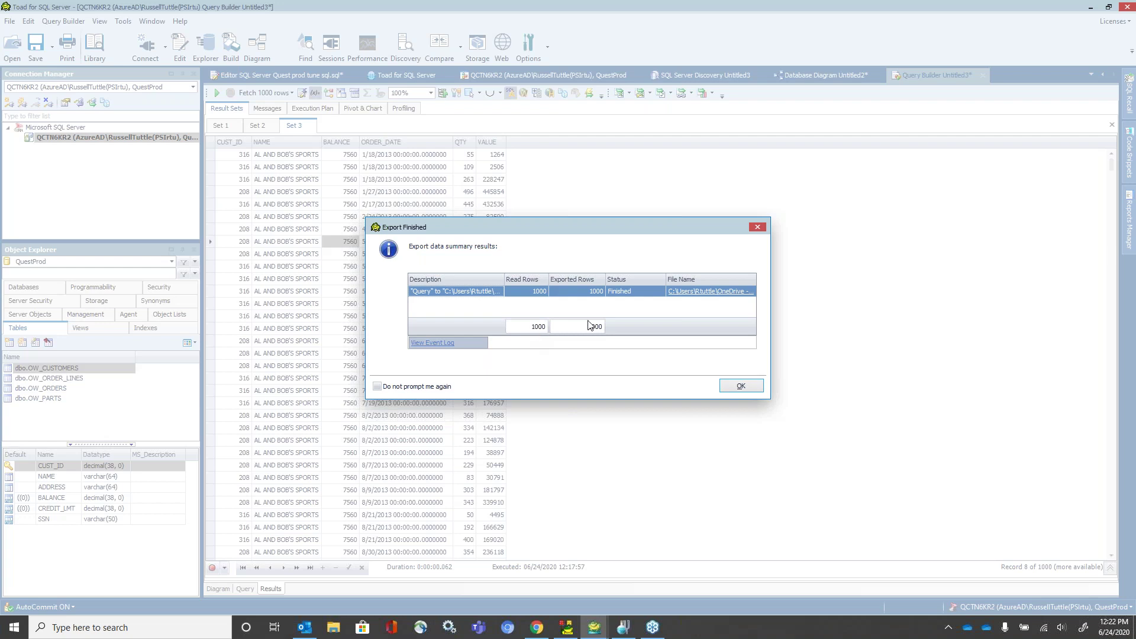
Step: Open the exported workbook in Excel, view its SQL Statement sheet, and close the workbook to return to Toad for SQL Server
left_click(691, 296)
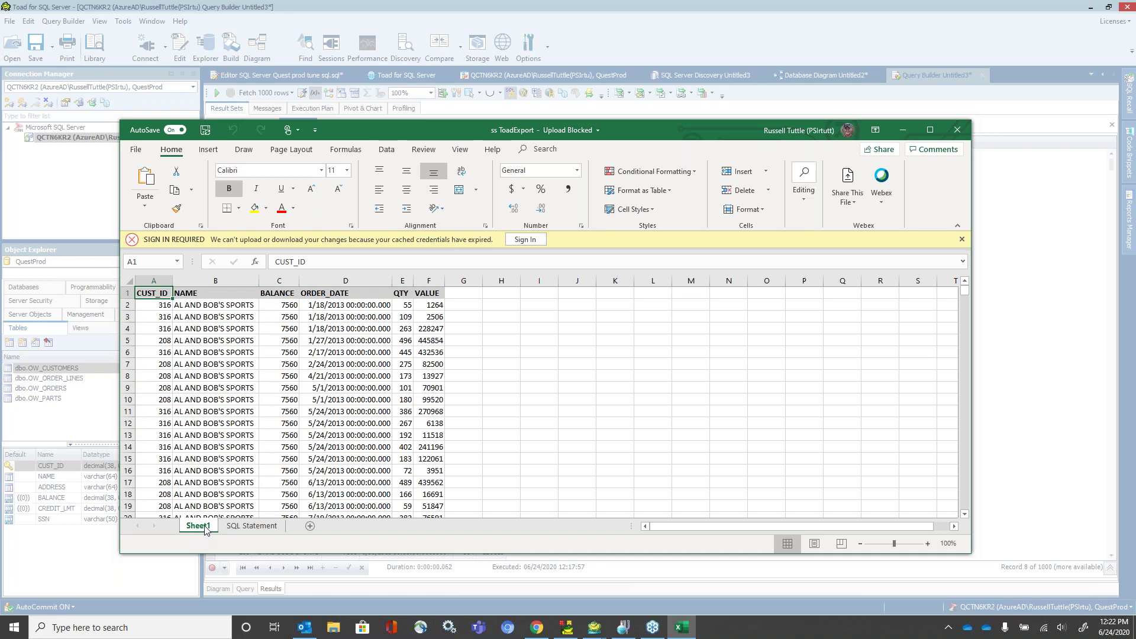
left_click(252, 526)
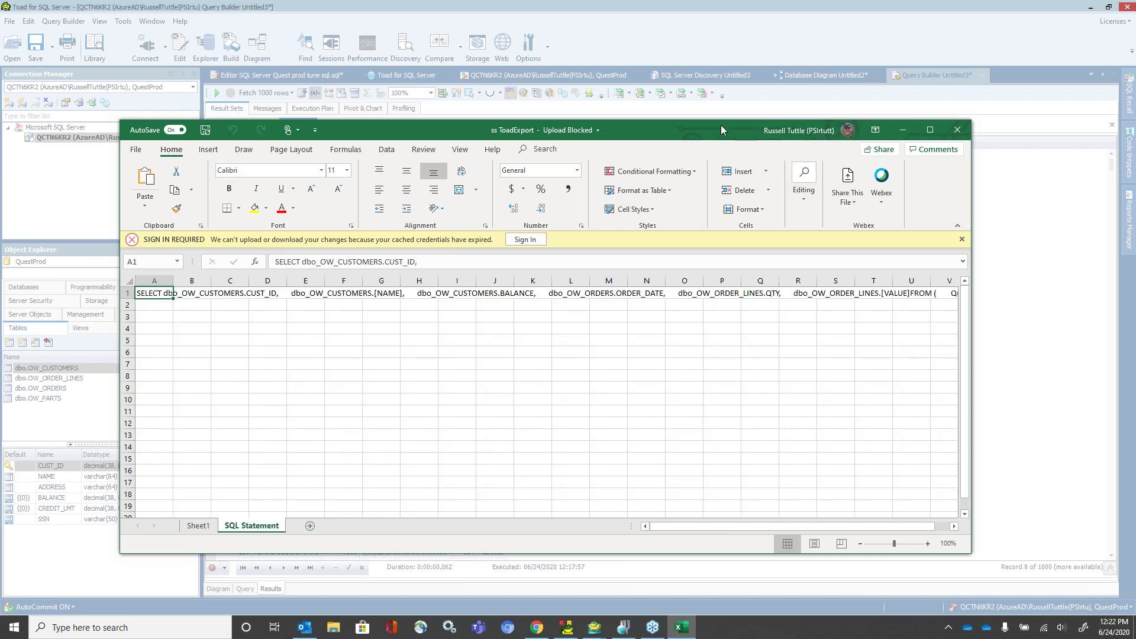
left_click_drag(692, 126, 610, 127)
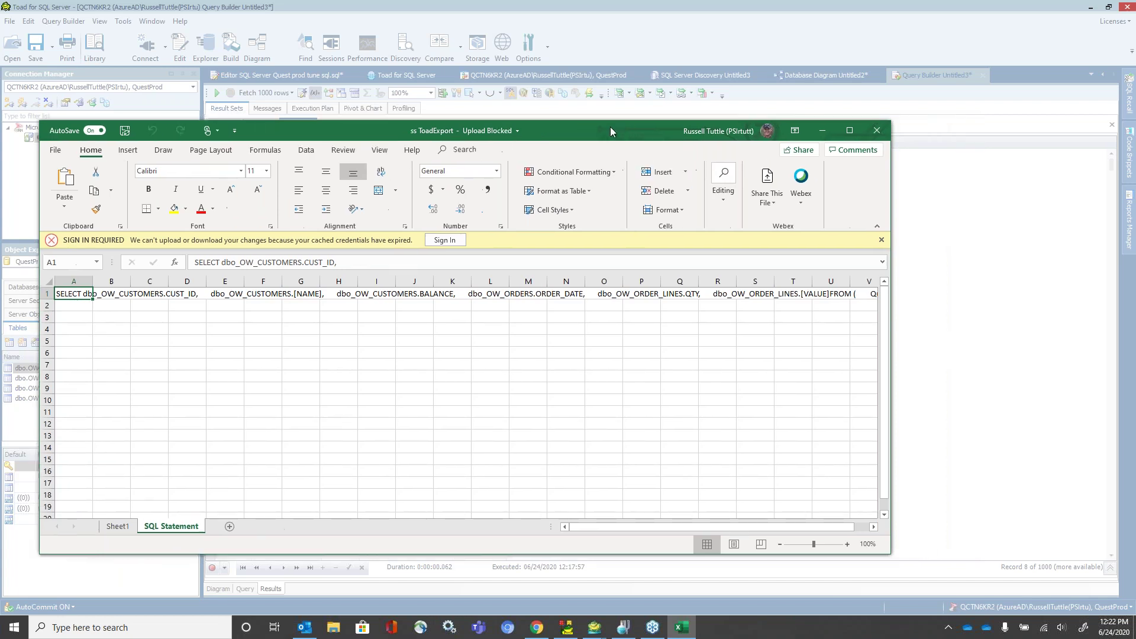
left_click(877, 129)
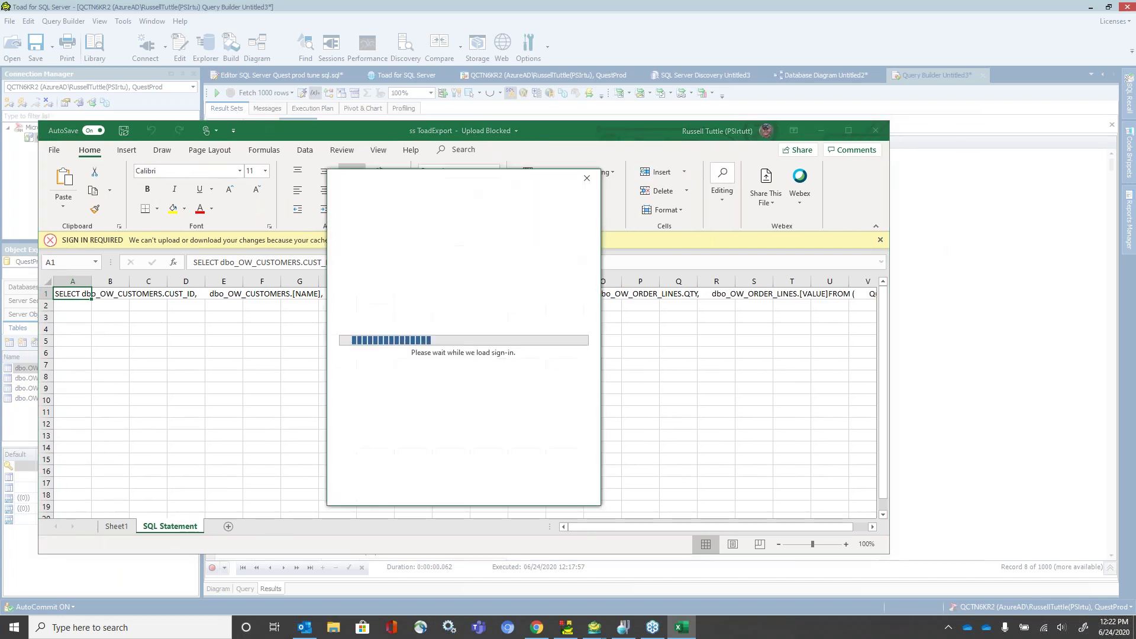
left_click(586, 178)
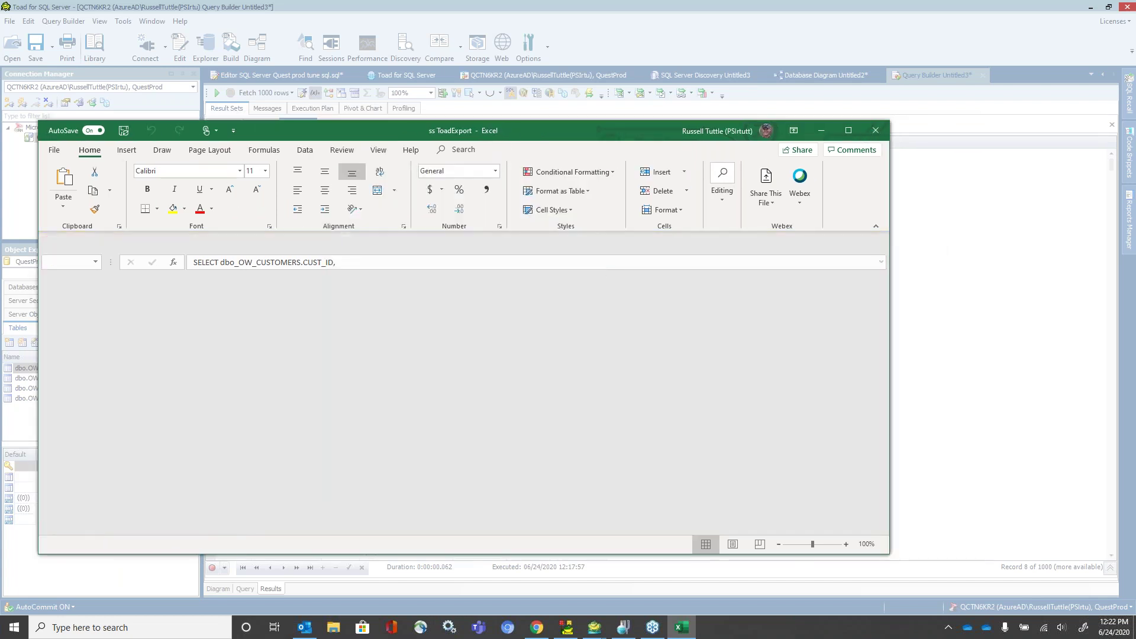
left_click(758, 228)
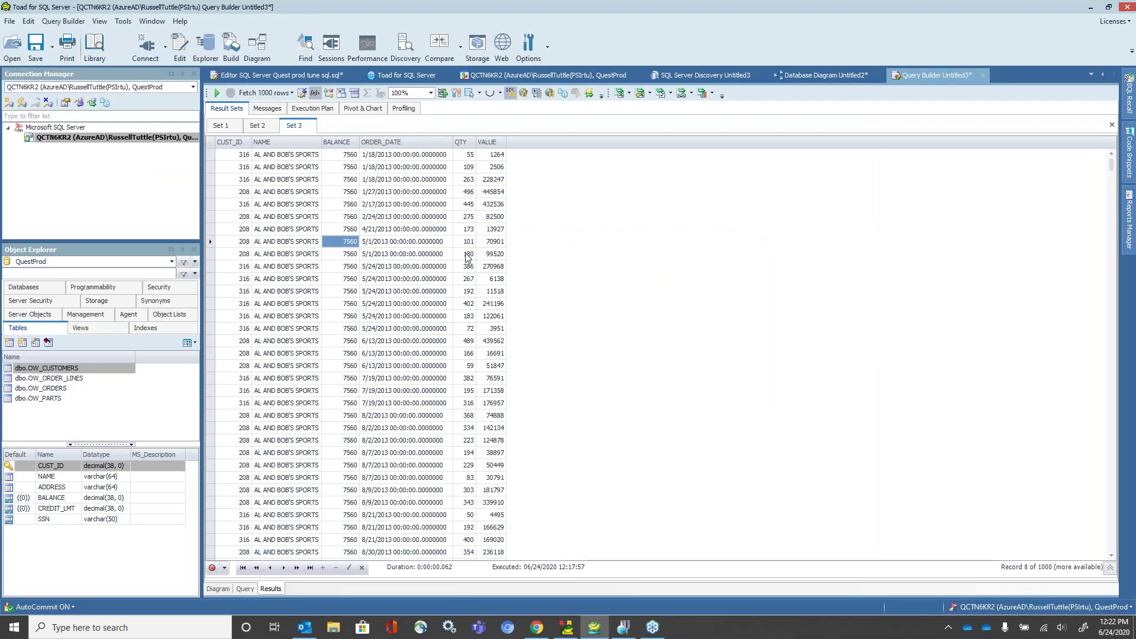
Step: Send the Set 3 query results to the Data Report Designer and choose a standard report
right_click(338, 257)
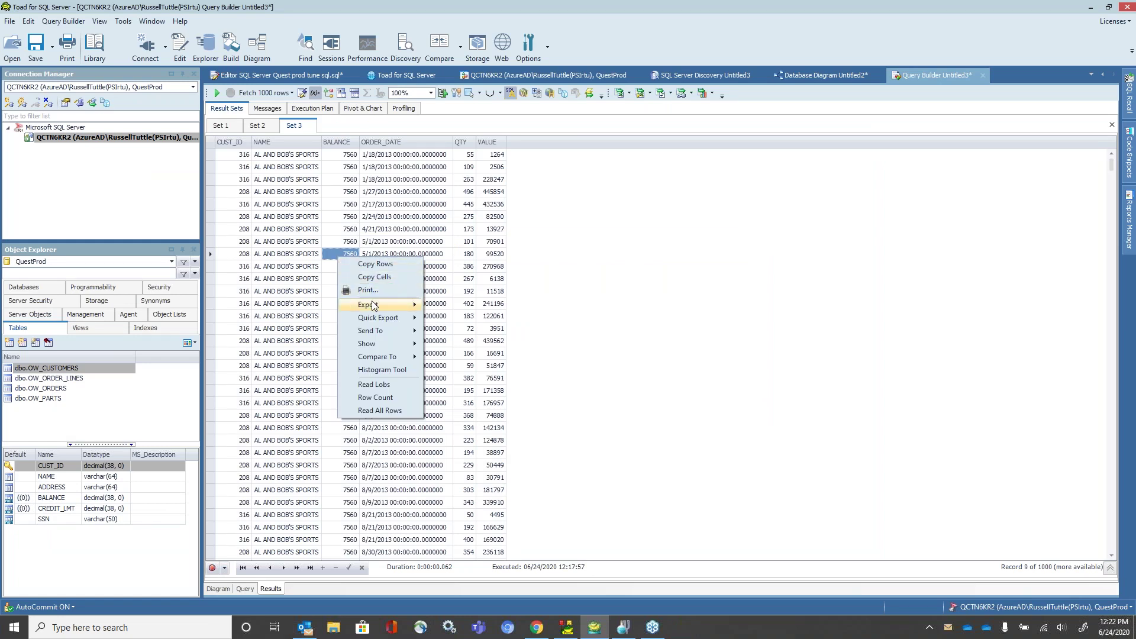
mouse_move(374, 303)
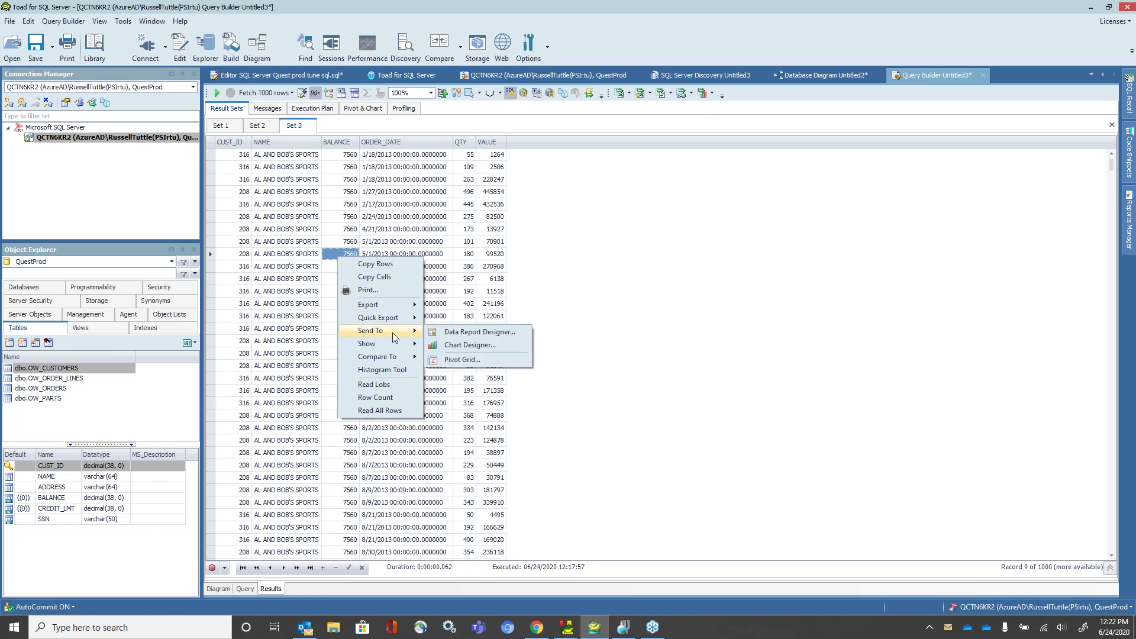
left_click(517, 332)
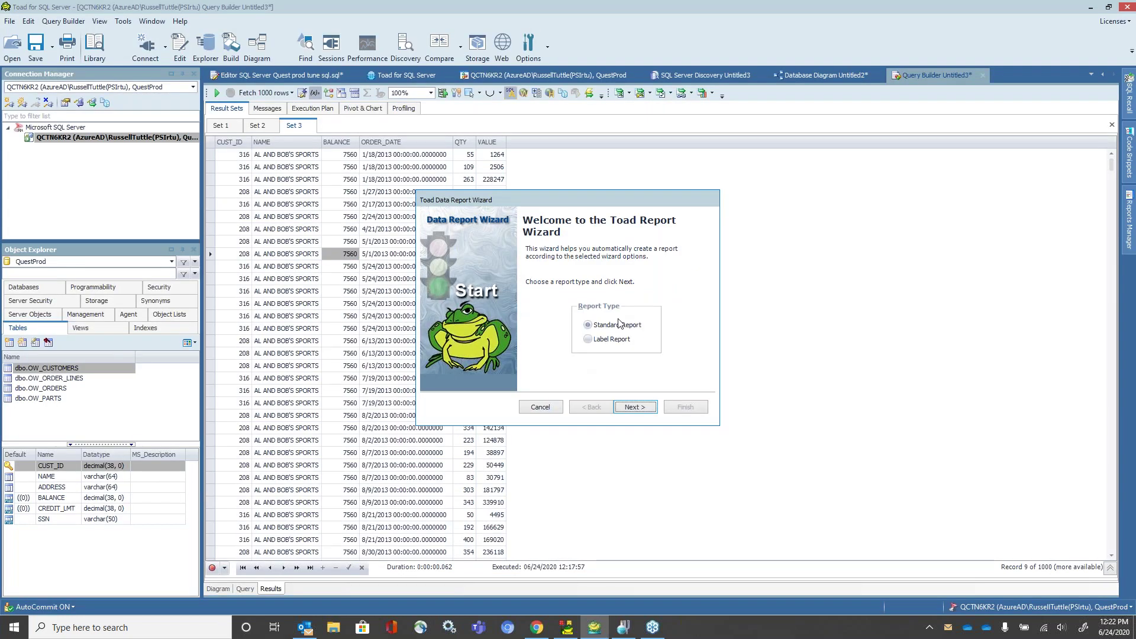
left_click(639, 408)
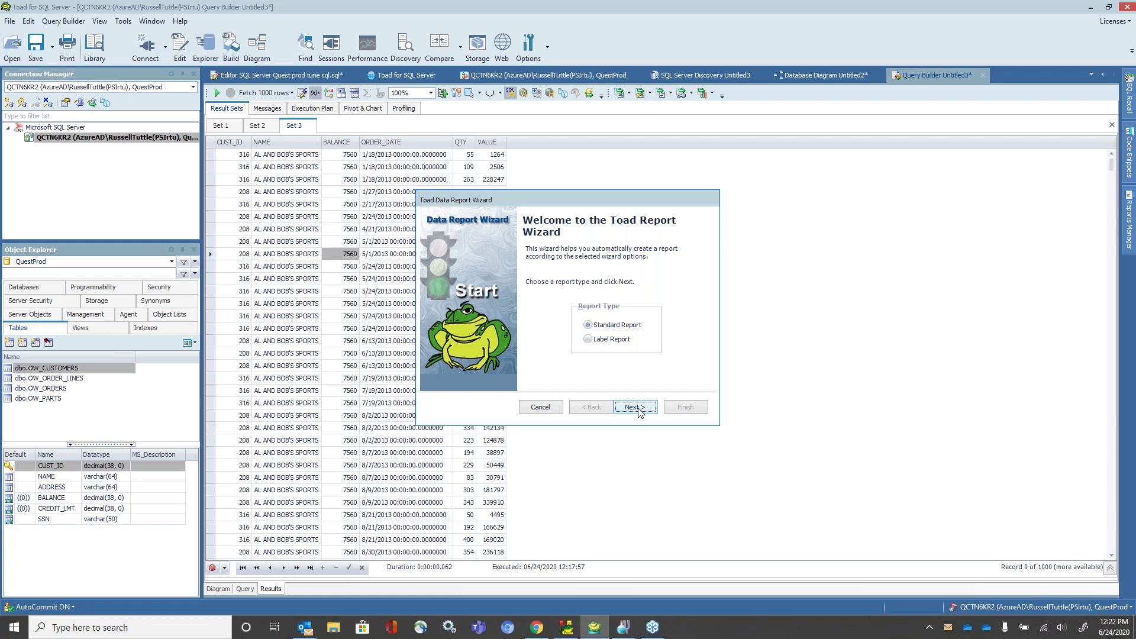
Step: Include the CUST_ID, NAME, BALANCE, ORDER_DATE and QTY columns in the report and accept the selection
left_click(565, 292)
left_click(565, 290)
left_click(565, 290)
left_click(565, 290)
left_click(566, 290)
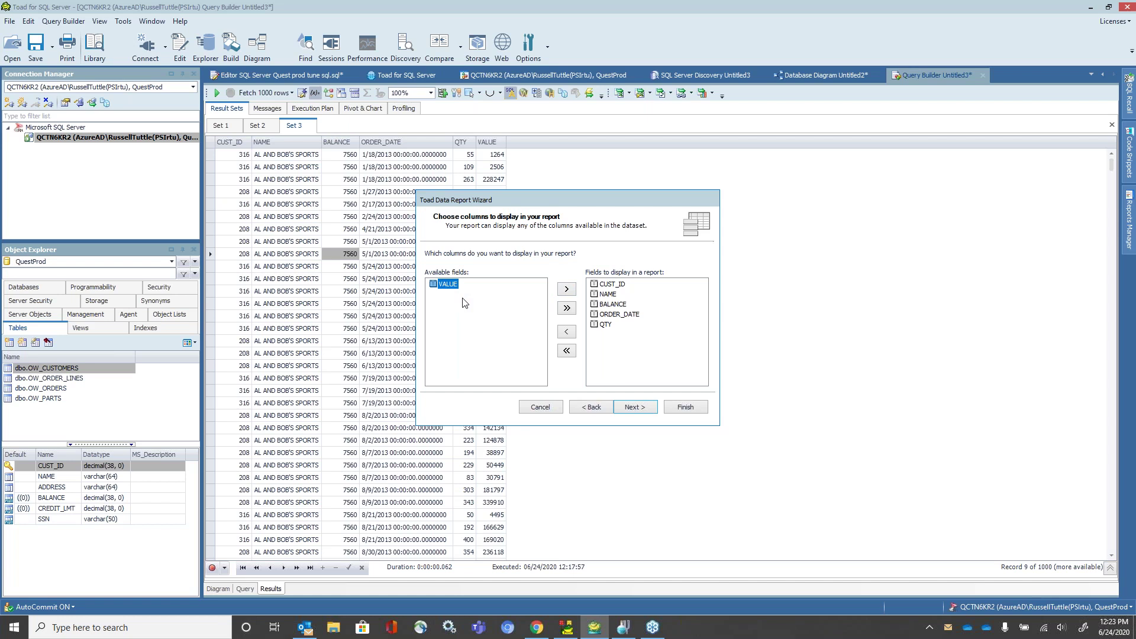
left_click(632, 408)
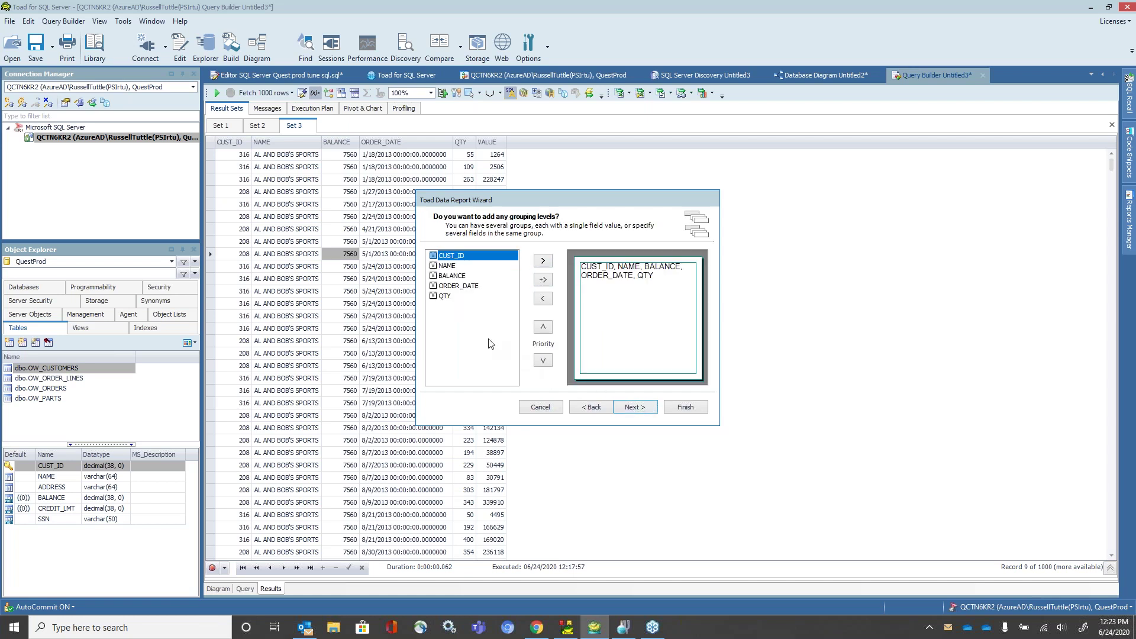
Step: Group the report by ORDER_DATE and add an average summary for QTY
left_click(456, 287)
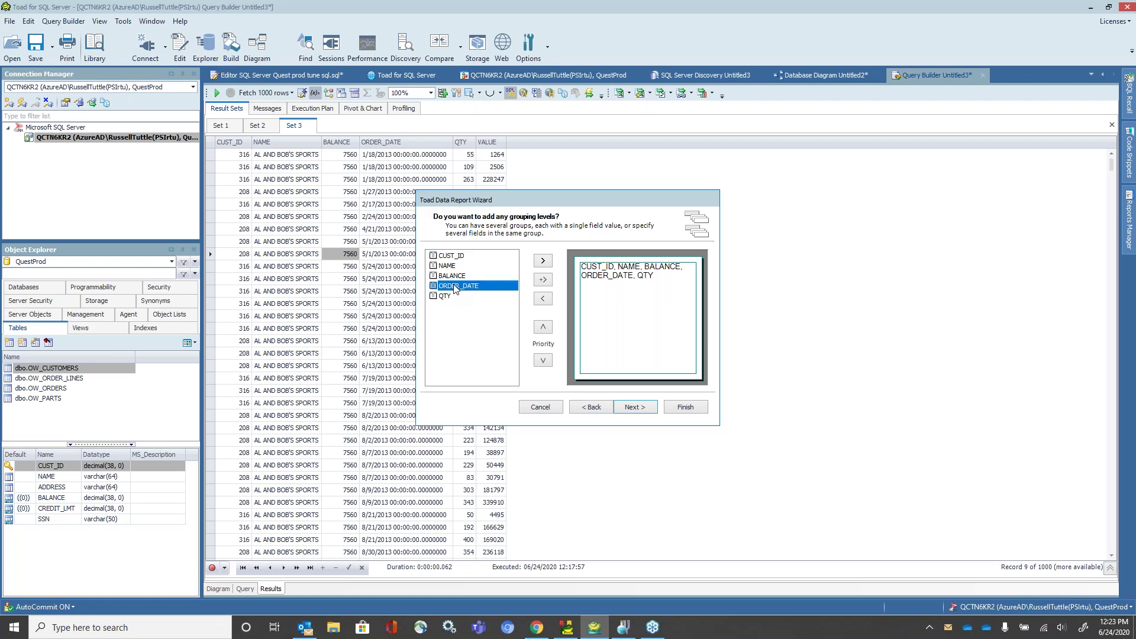
left_click(543, 261)
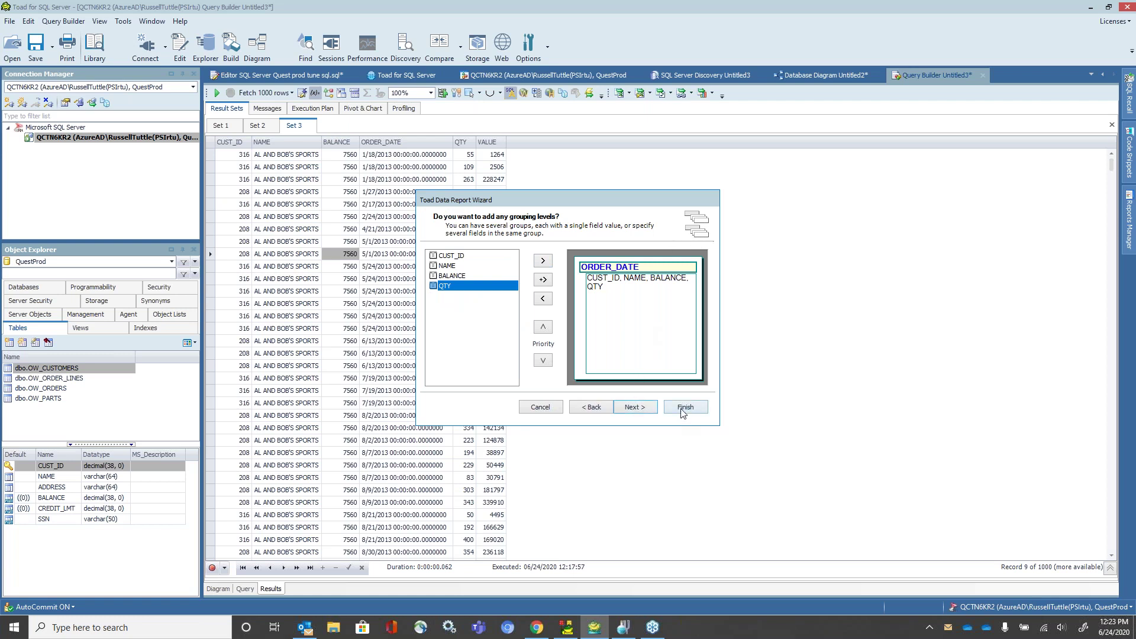
left_click(643, 413)
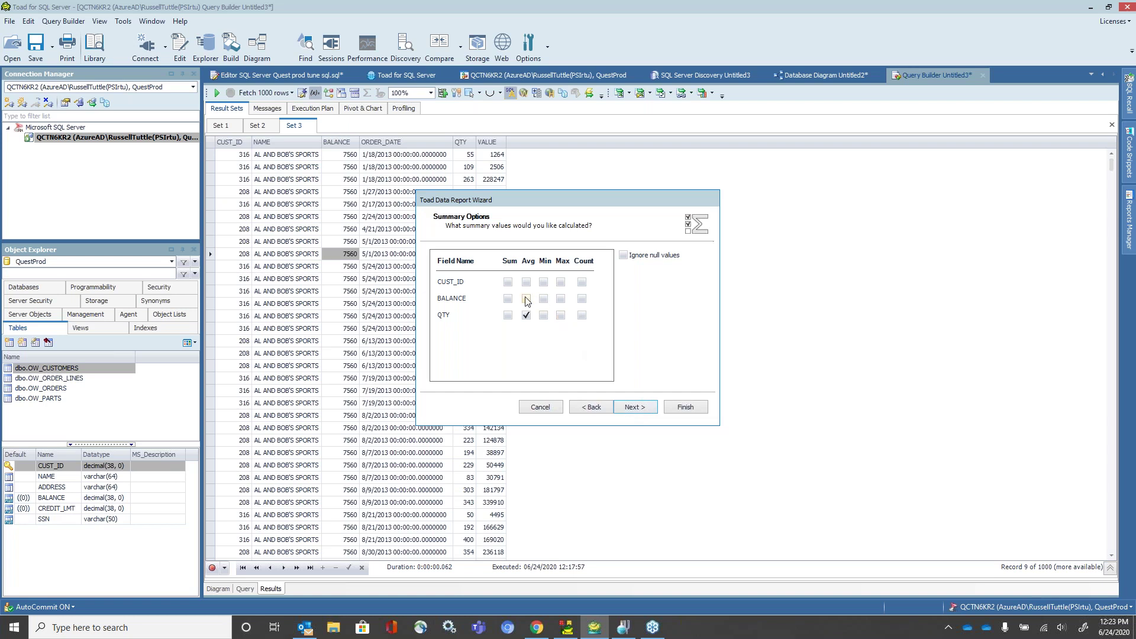
left_click(638, 408)
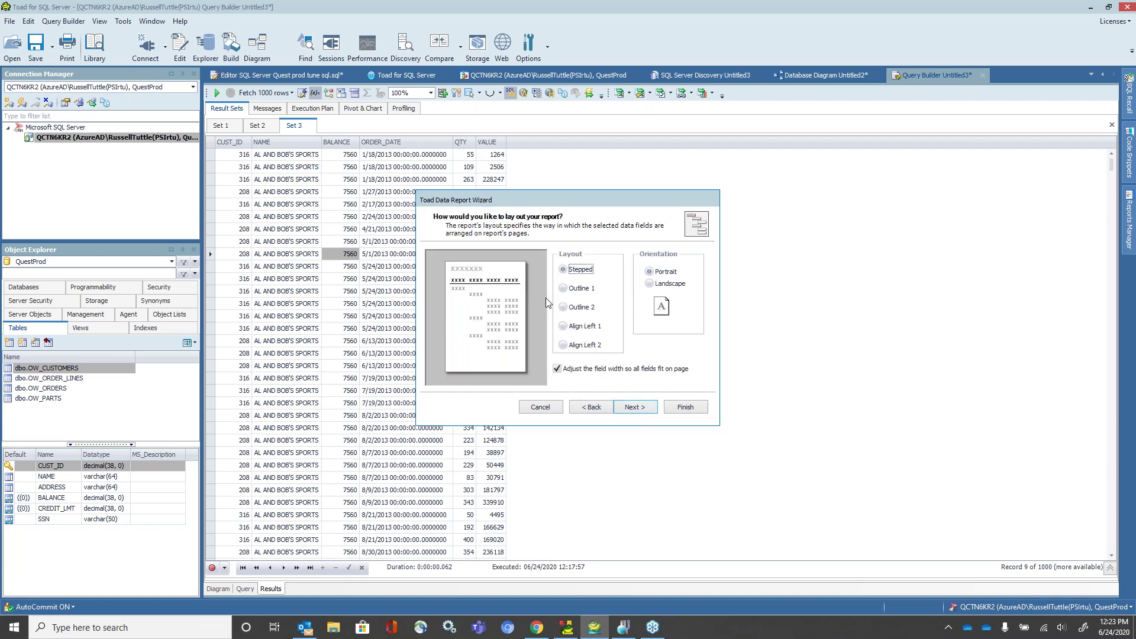
Step: Compare the report layouts and choose Align Left 2 in portrait orientation
left_click(564, 291)
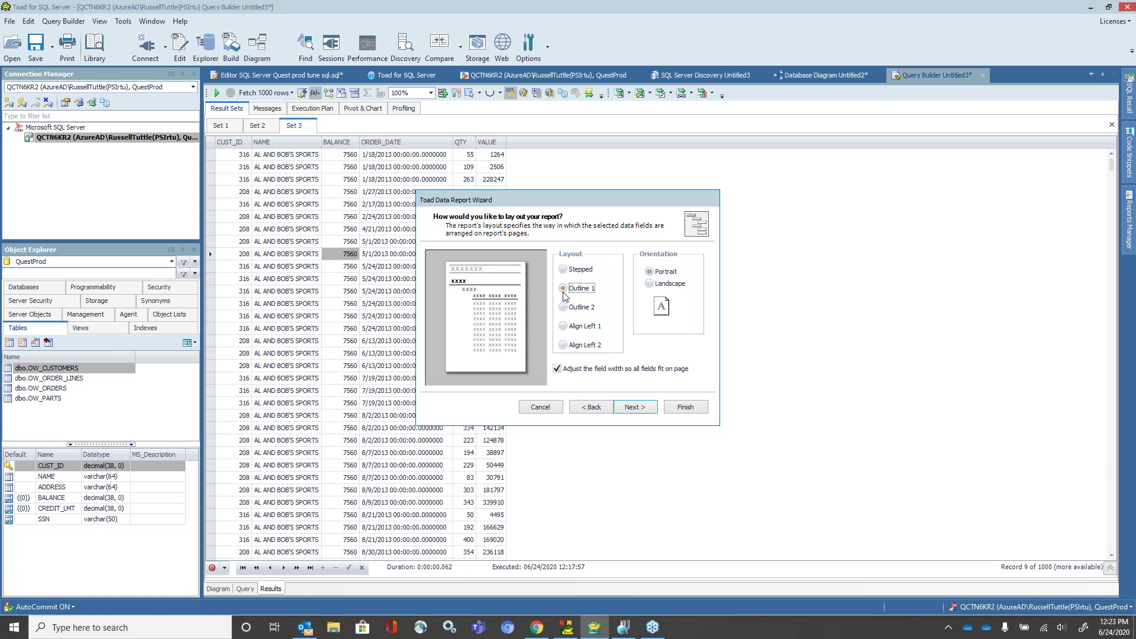
left_click(564, 308)
left_click(564, 327)
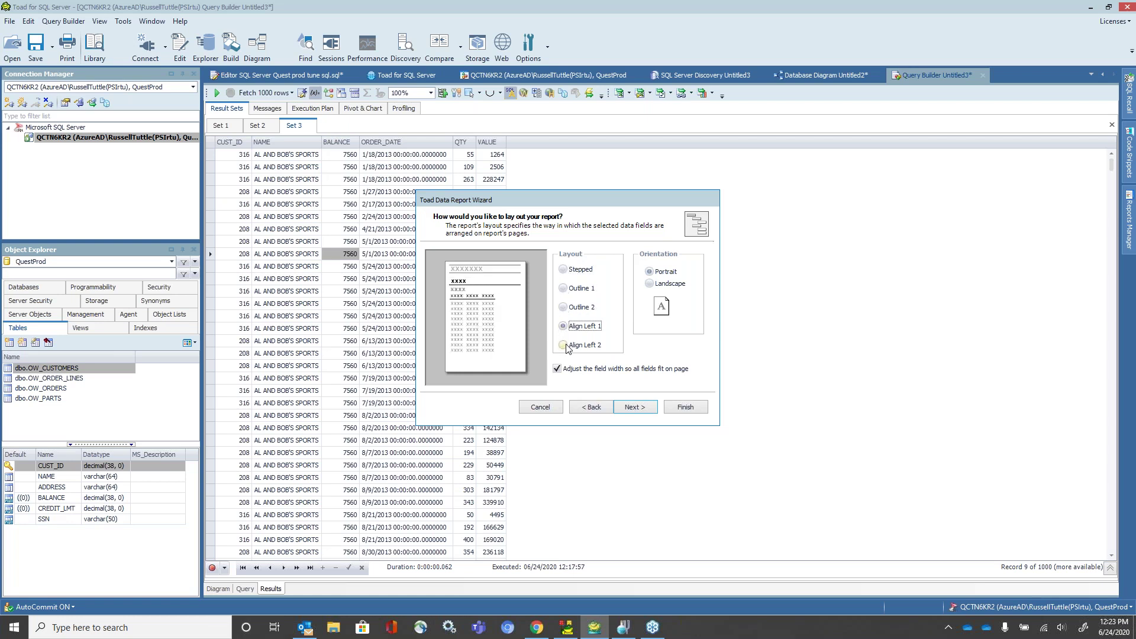
left_click(566, 346)
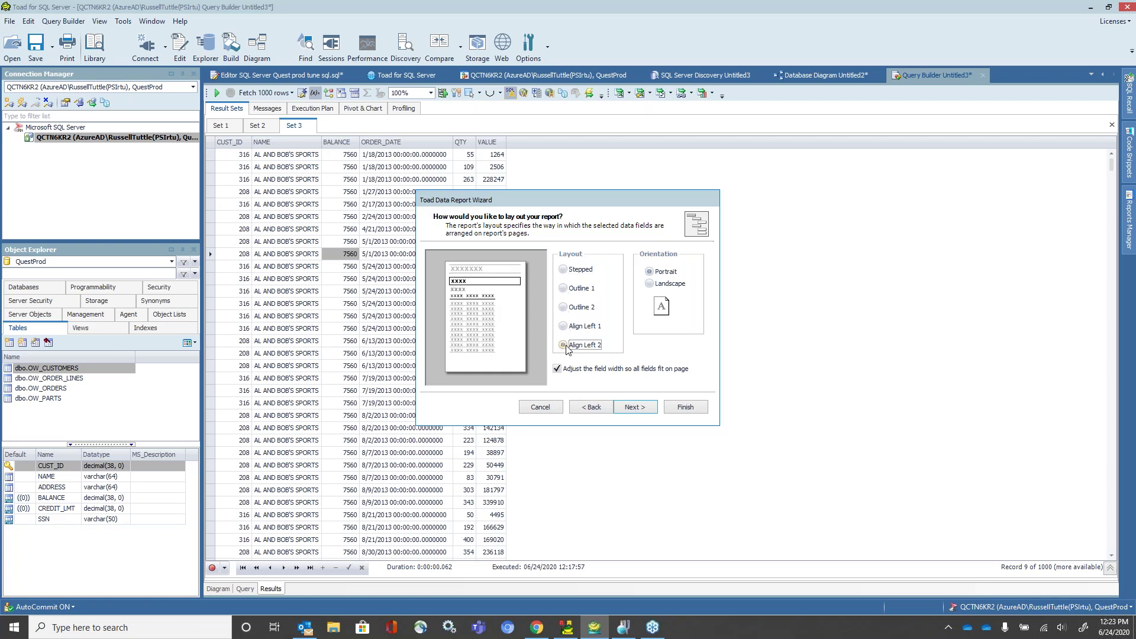
left_click(629, 409)
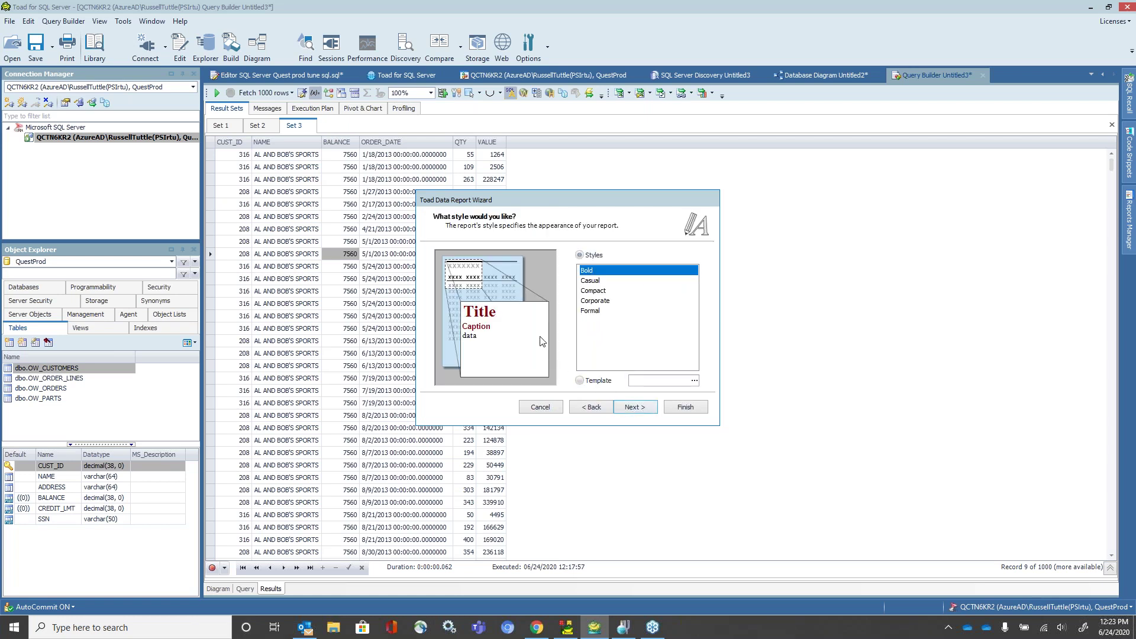
Step: Apply the Corporate style to the report, fill in the report title, and finish the wizard
left_click(593, 282)
left_click(596, 293)
left_click(598, 301)
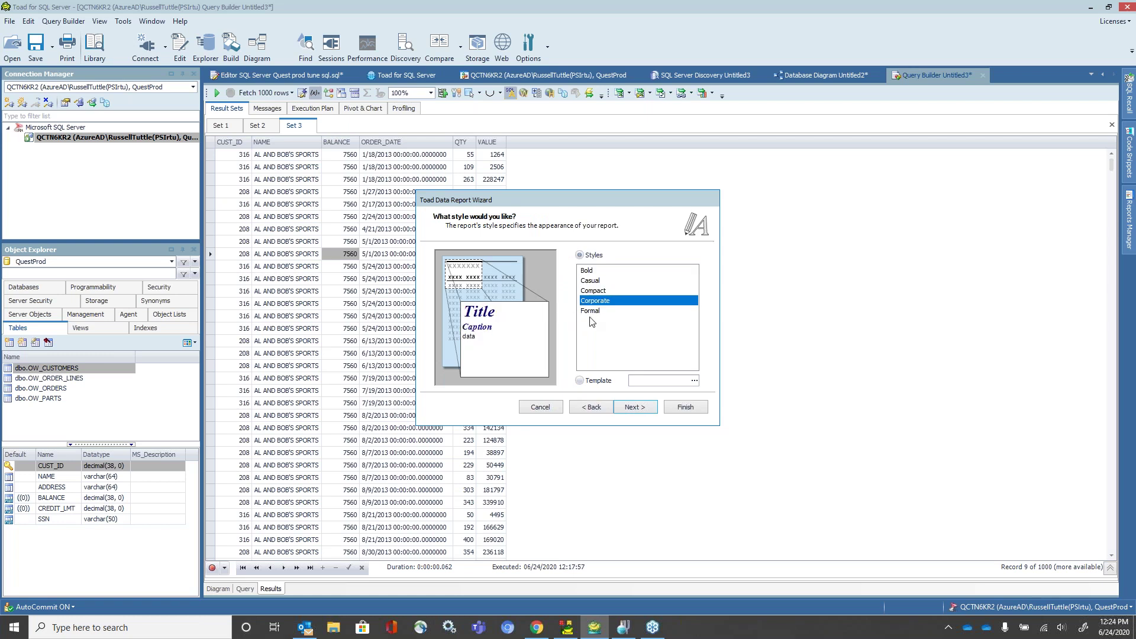
left_click(637, 411)
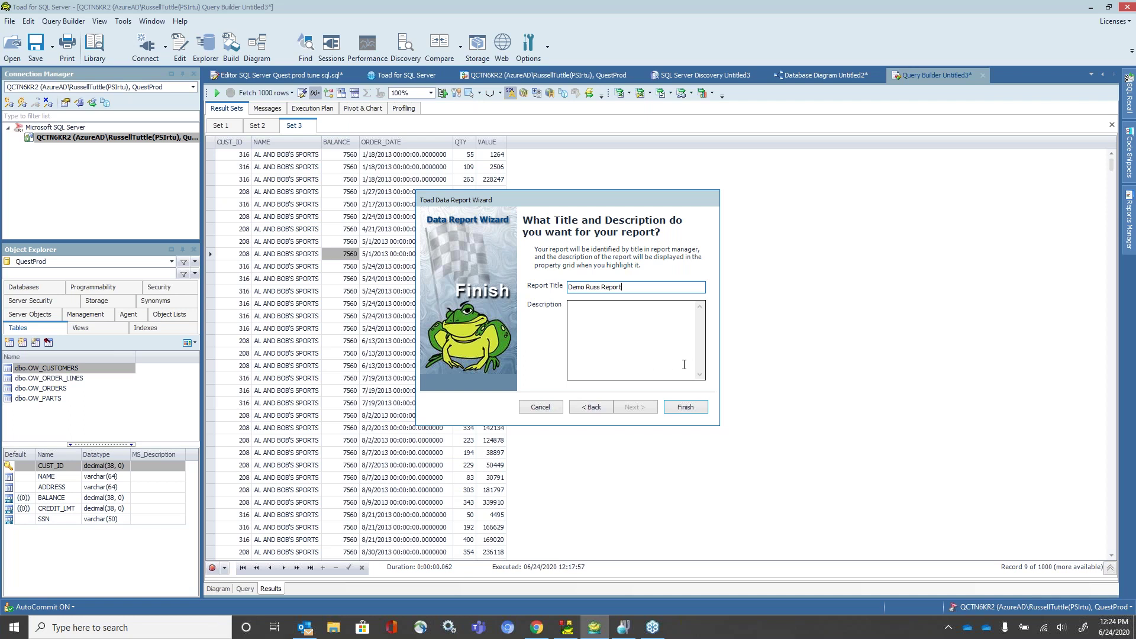
left_click(685, 407)
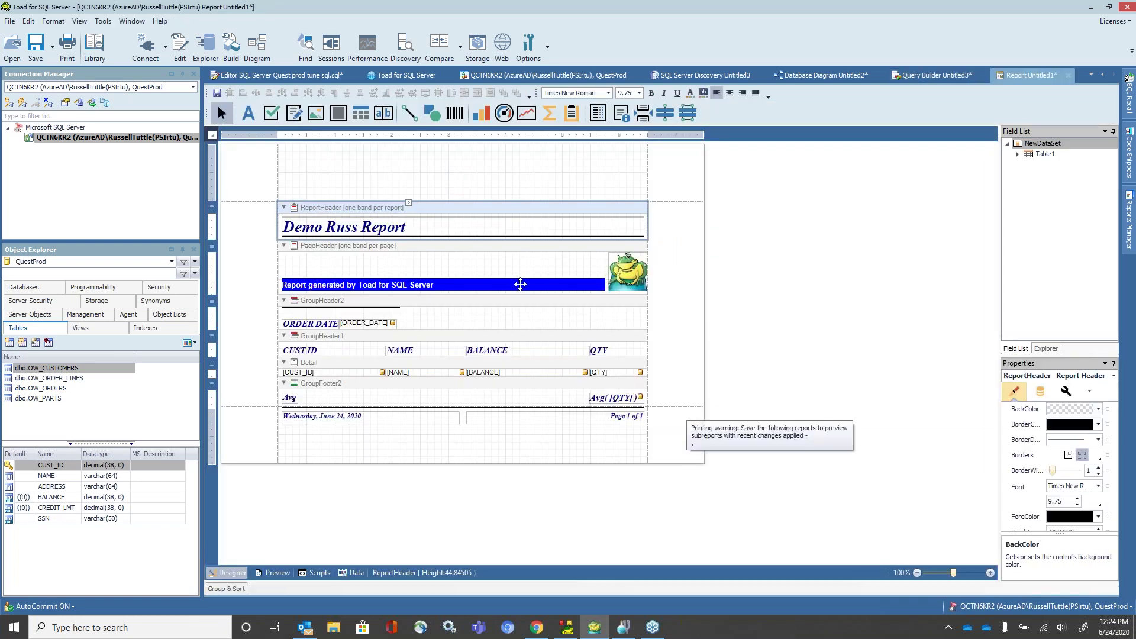
Step: Delete the "Report generated by Toad for SQL Server" label from the page header, and preview the report and its export file formats
left_click(520, 285)
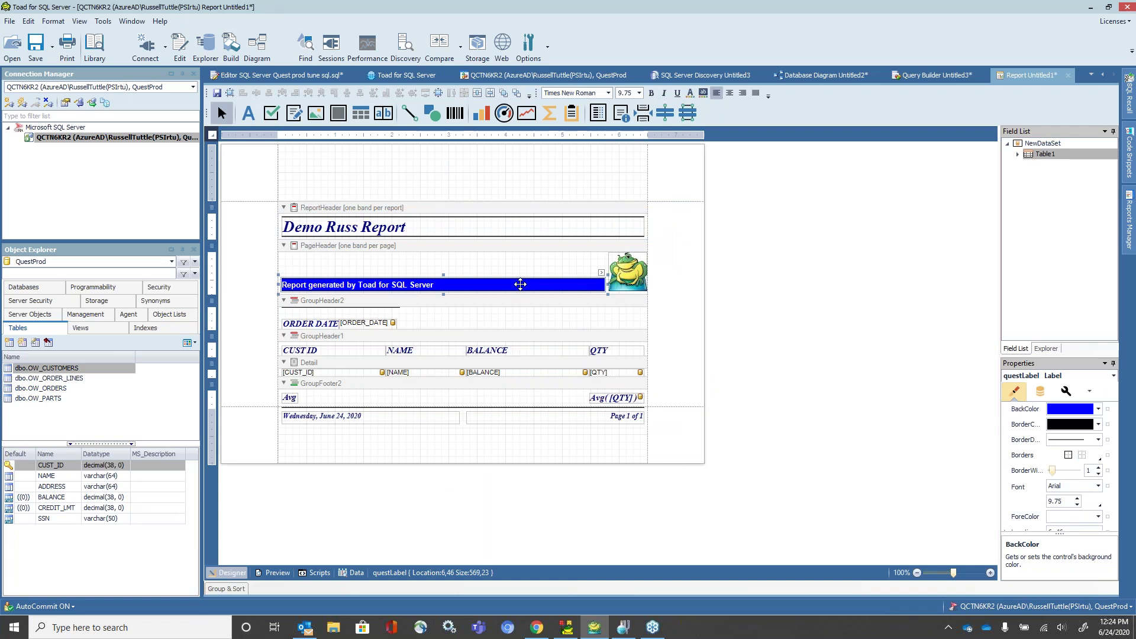
key("Delete")
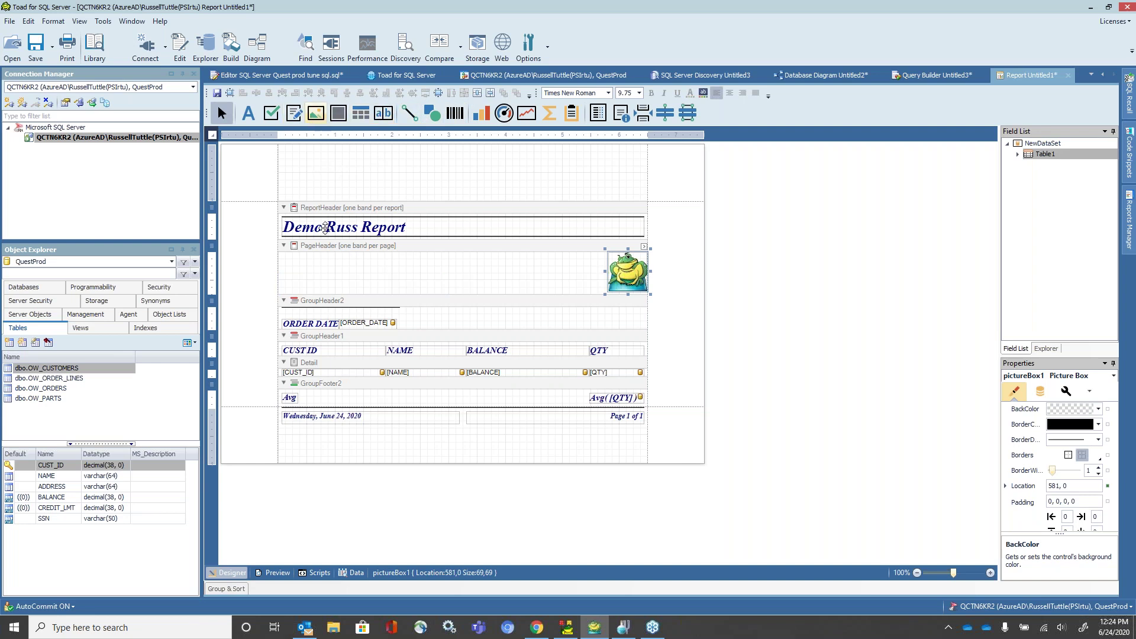
left_click(274, 573)
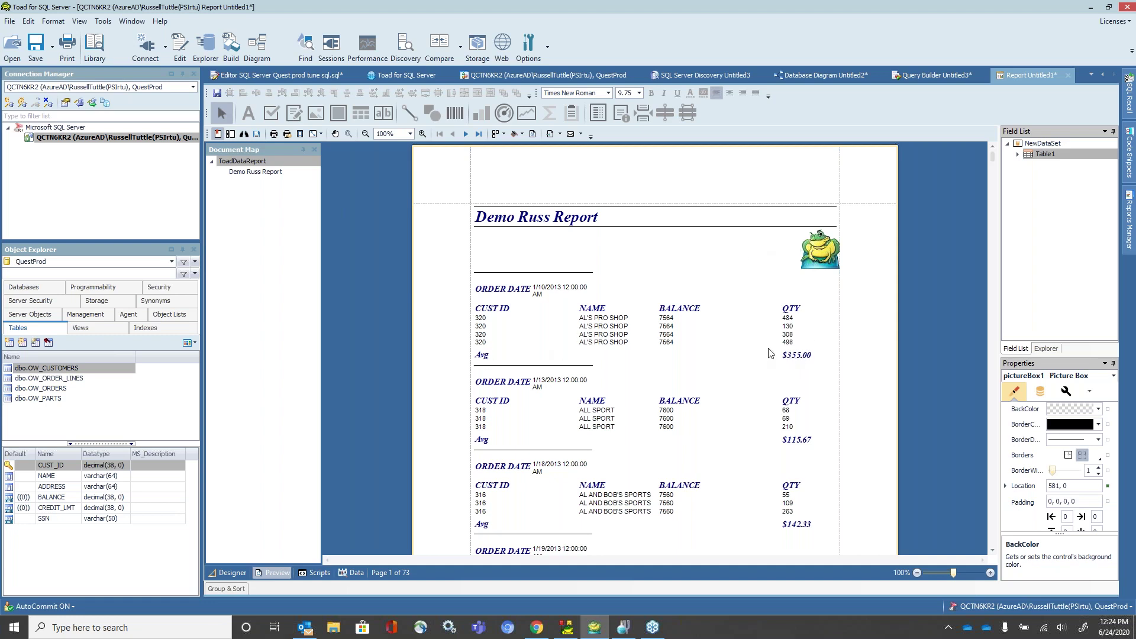
left_click(560, 135)
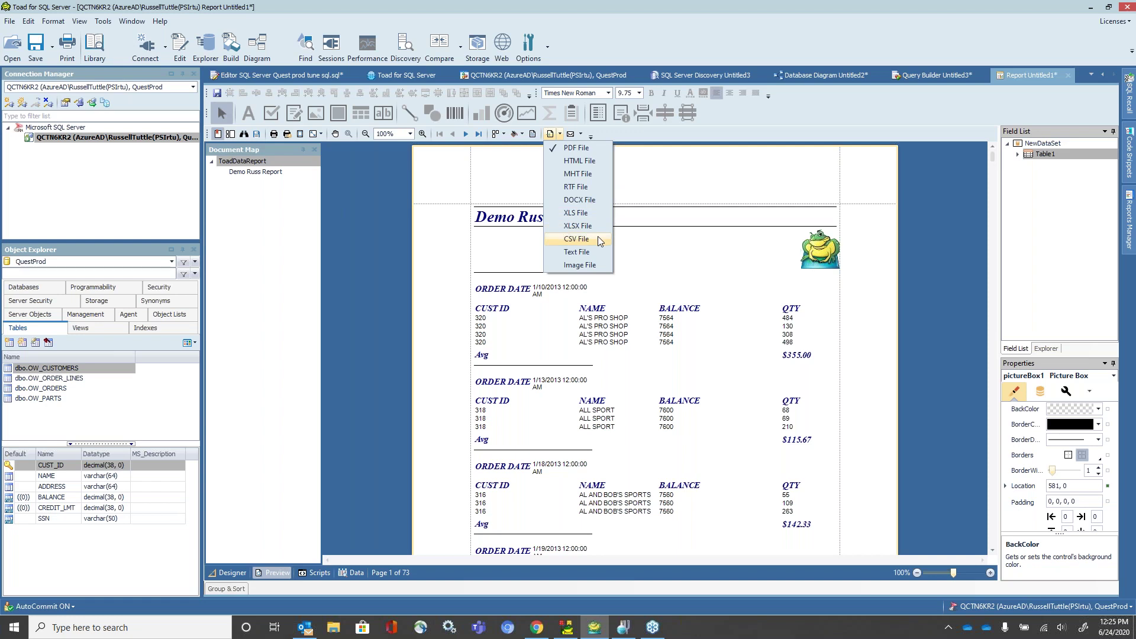
left_click(644, 11)
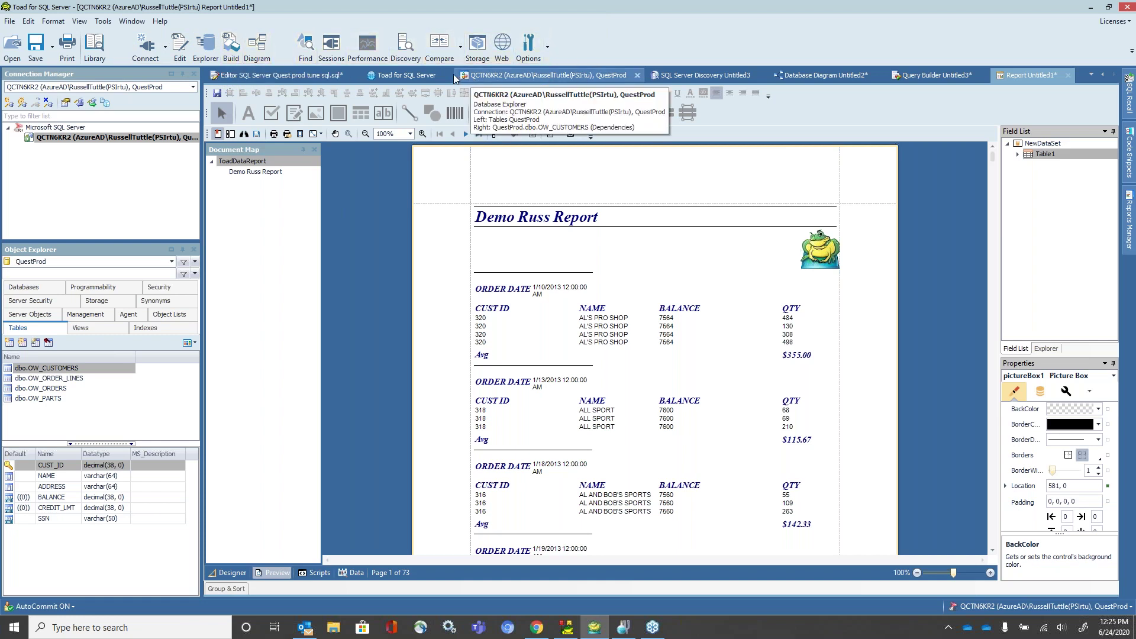
Step: Return to the Query Builder's generated SQL and open the statement in the Editor
left_click(910, 75)
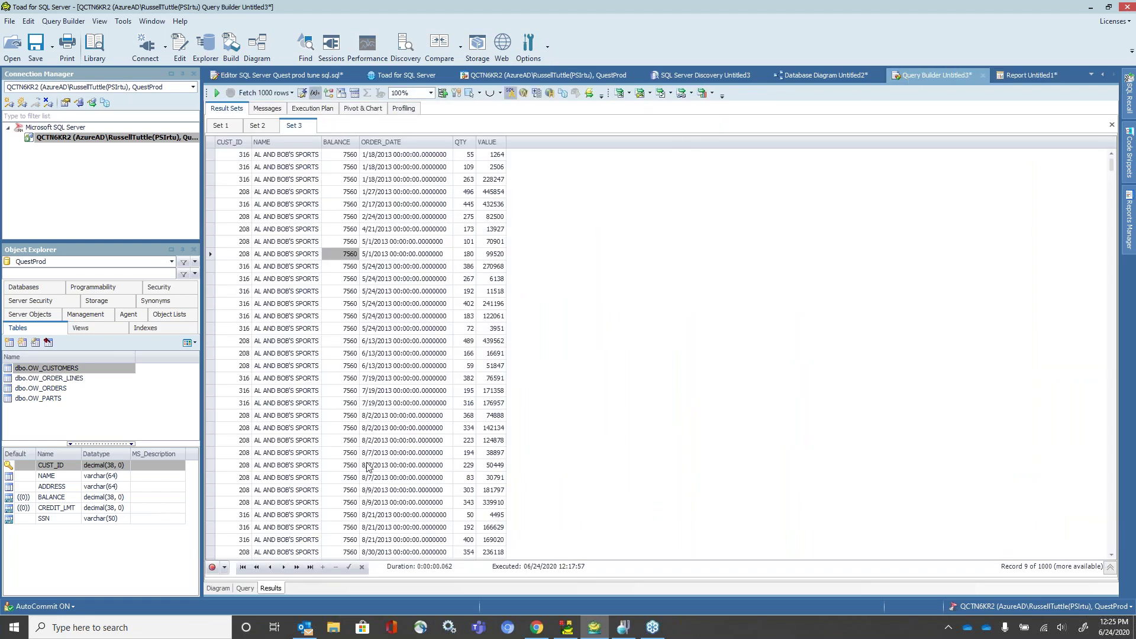
left_click(245, 589)
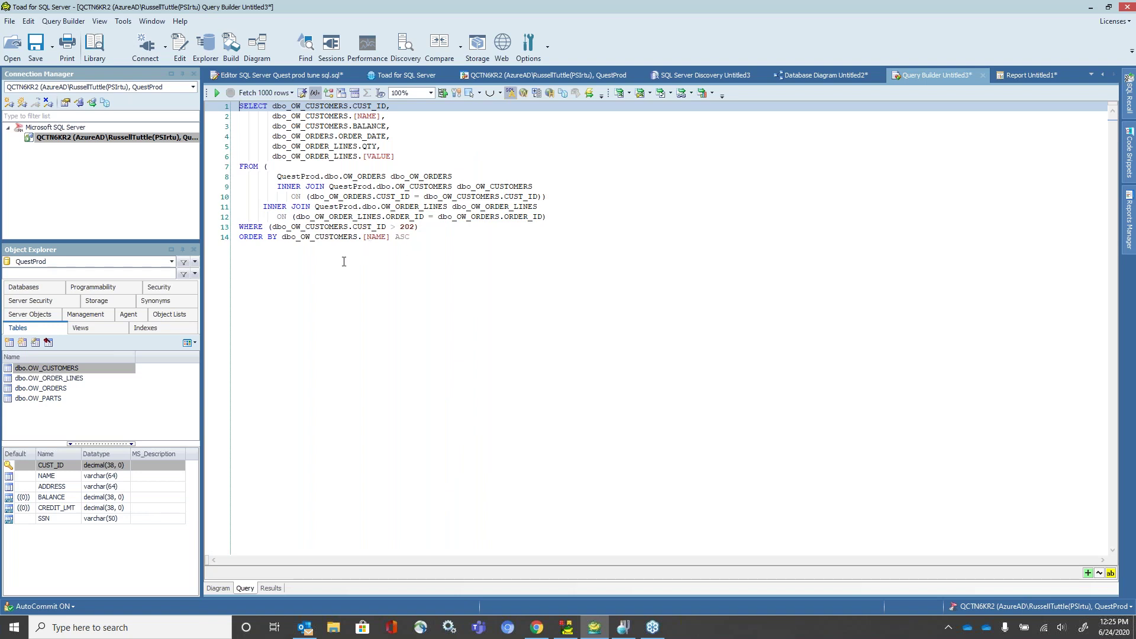
right_click(344, 262)
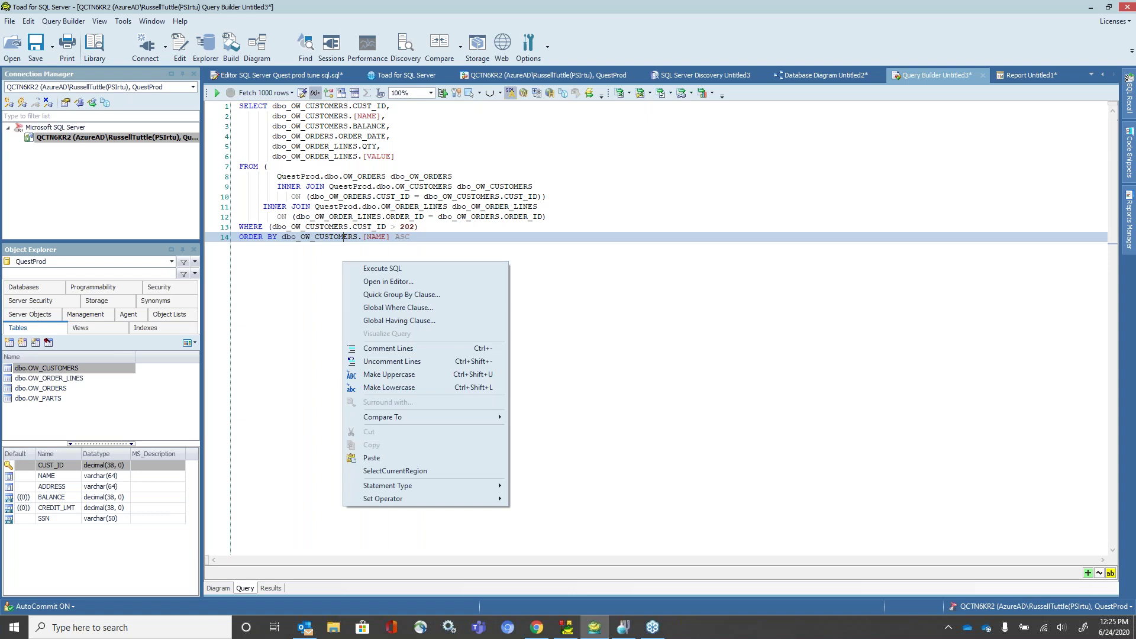
left_click(444, 281)
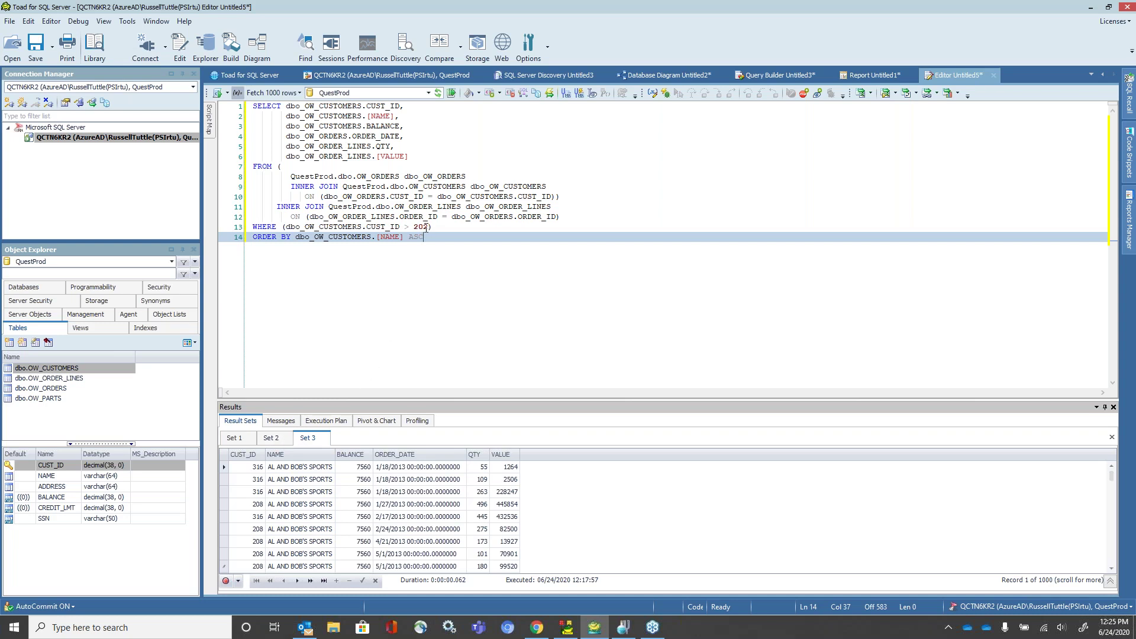
Step: Change the WHERE condition to CUST_ID > 223 and execute the edited query
left_click(428, 227)
key("BackSpace")
key("BackSpace")
type("23")
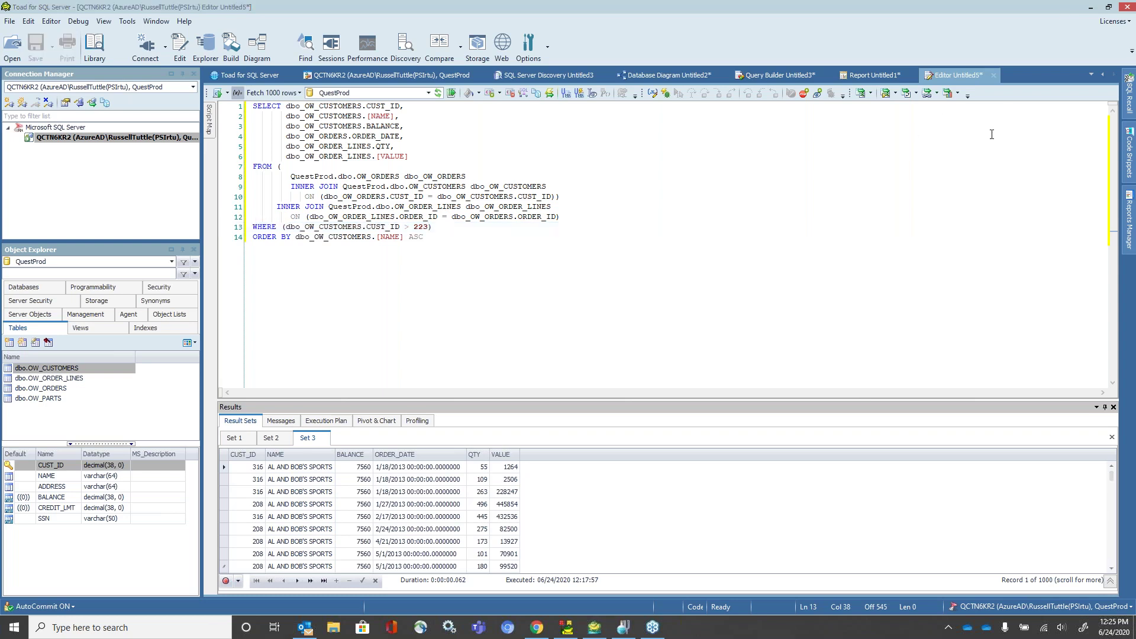
left_click(104, 22)
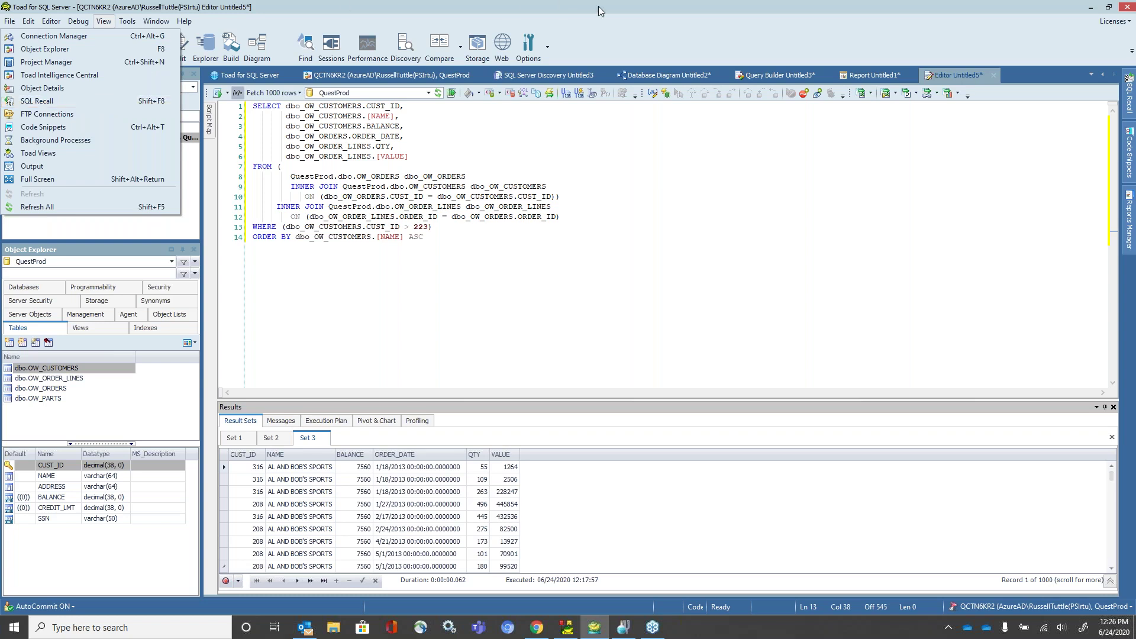
left_click(260, 67)
left_click(218, 95)
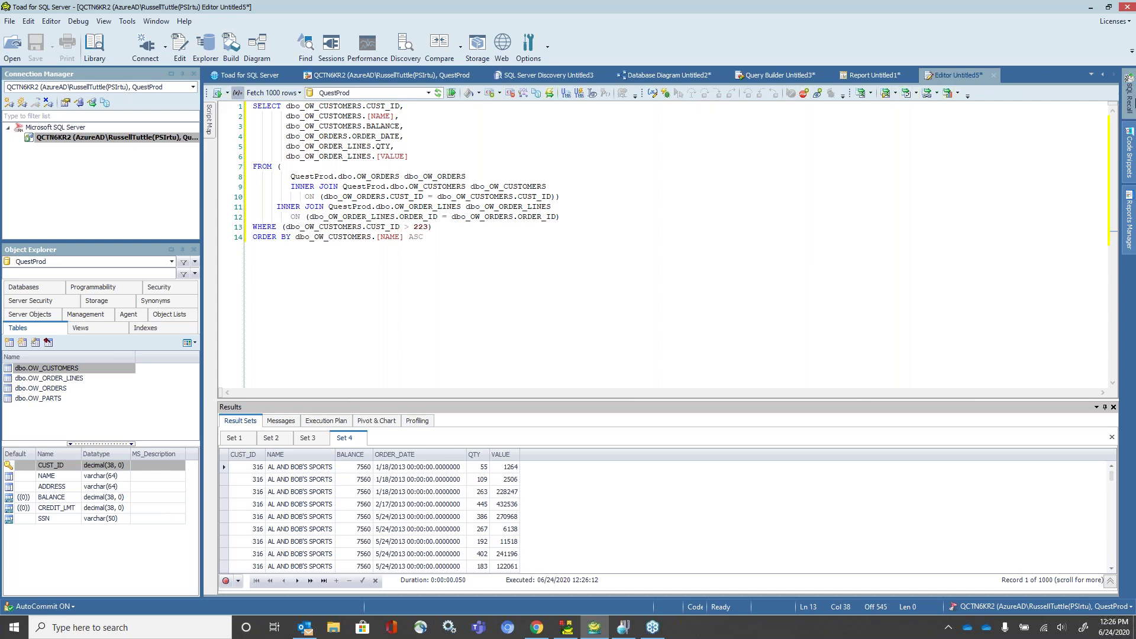
Step: Pin SQL Recall open and move the most recent executed statement to the named statements as FAA DEMO SQL
left_click(1130, 101)
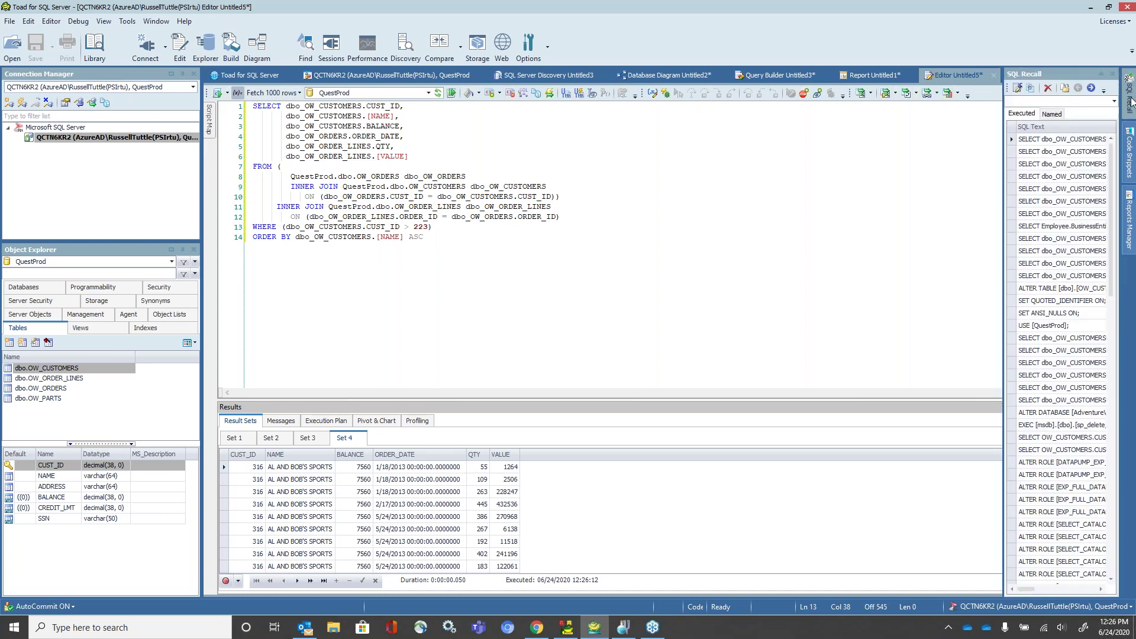
left_click(1102, 77)
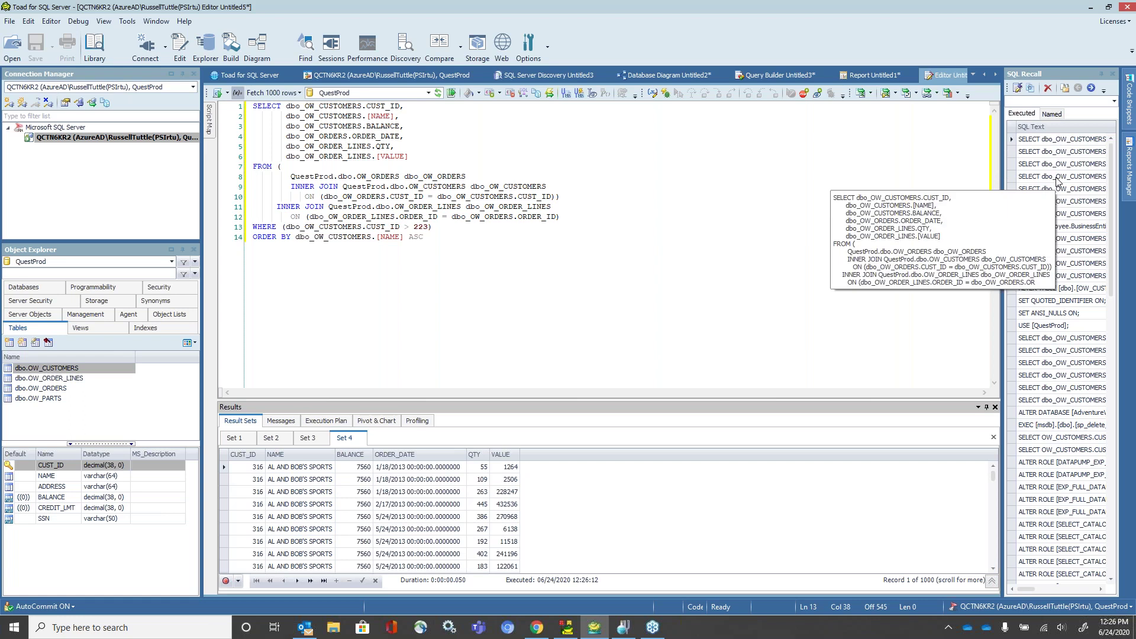
right_click(1036, 145)
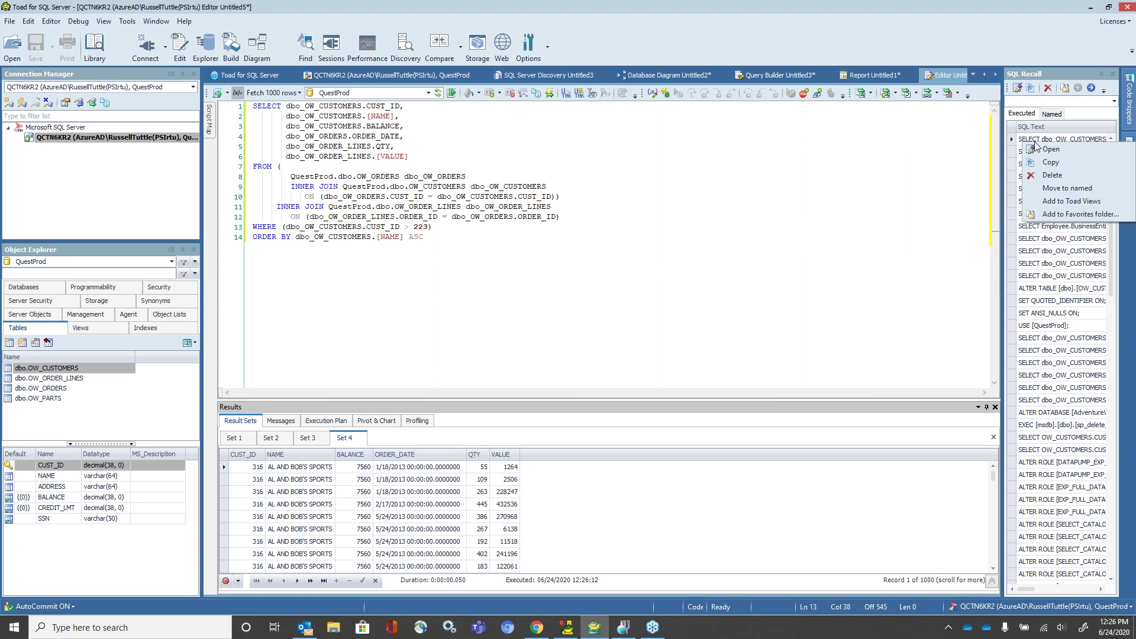
left_click(1098, 188)
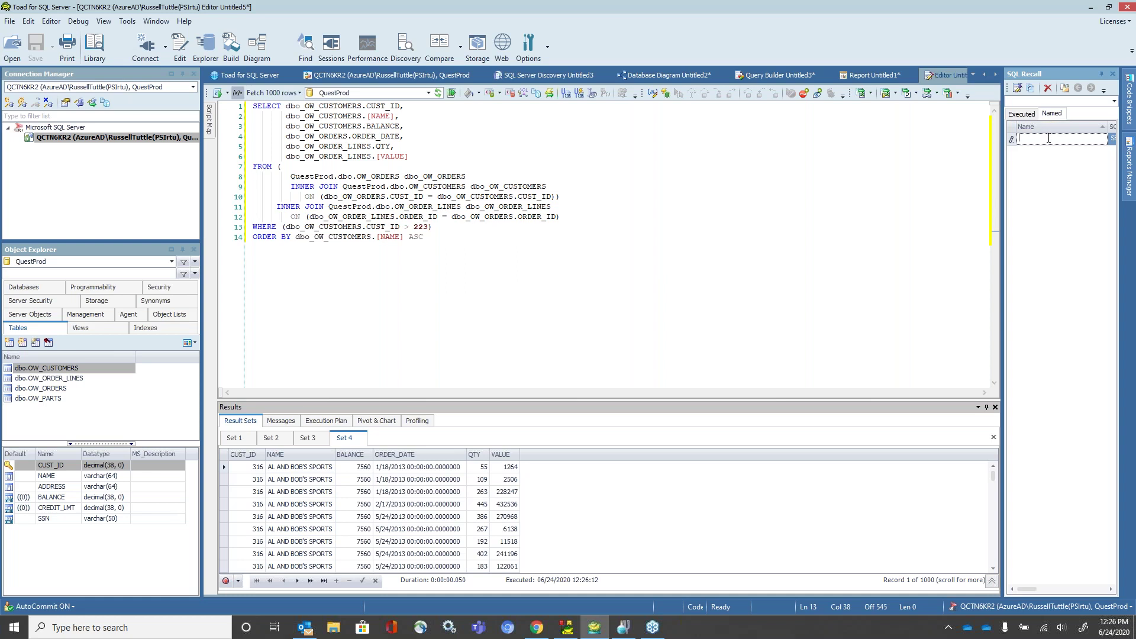
type("FAA DEMO SQL")
left_click(1022, 113)
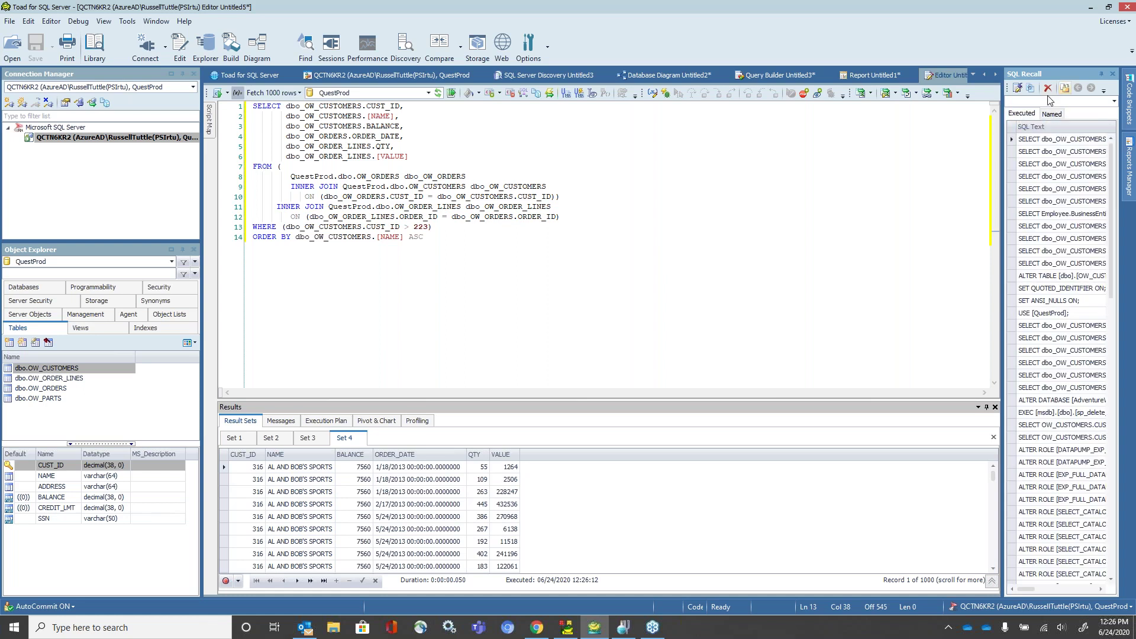
left_click(1053, 114)
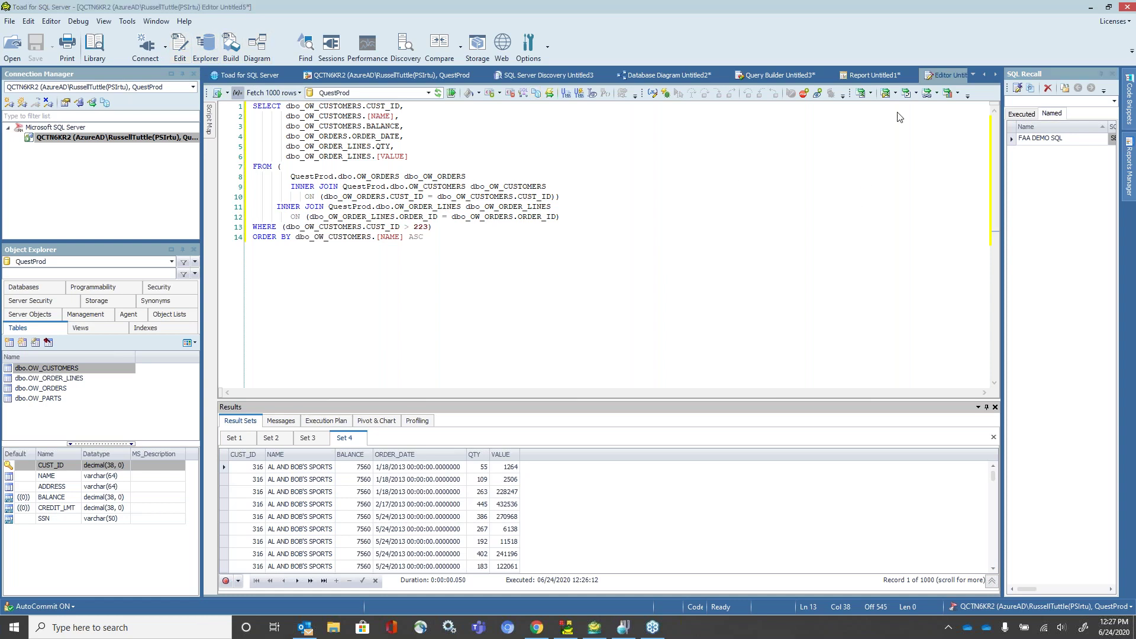
Step: Unpin SQL Recall so it collapses, and return to the SQL statement in the Editor
left_click(1103, 76)
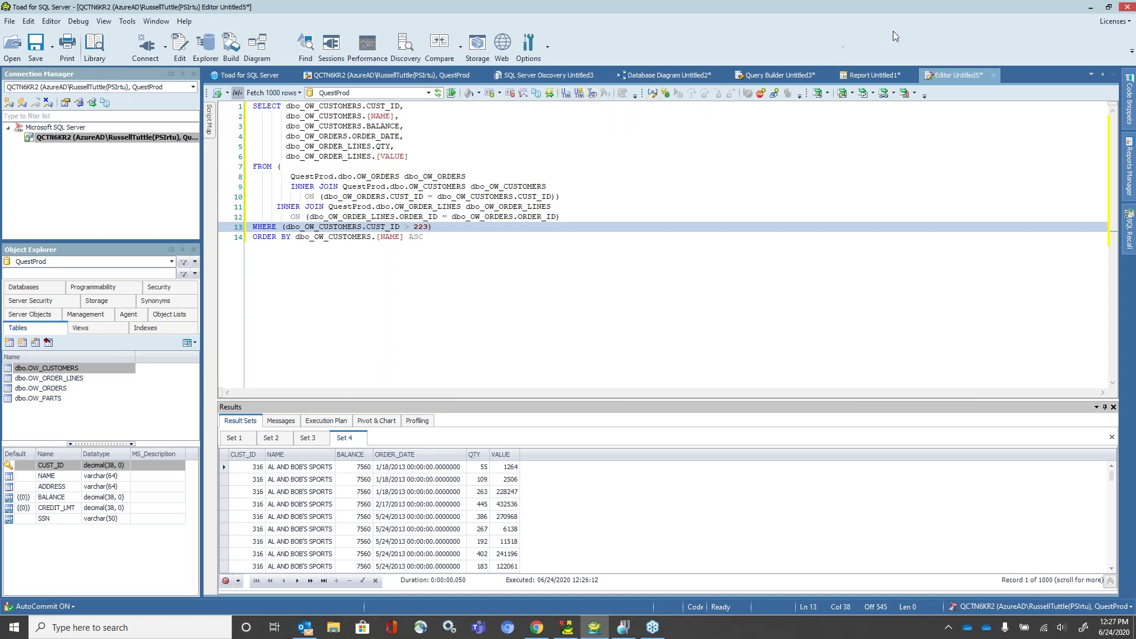
left_click(912, 19)
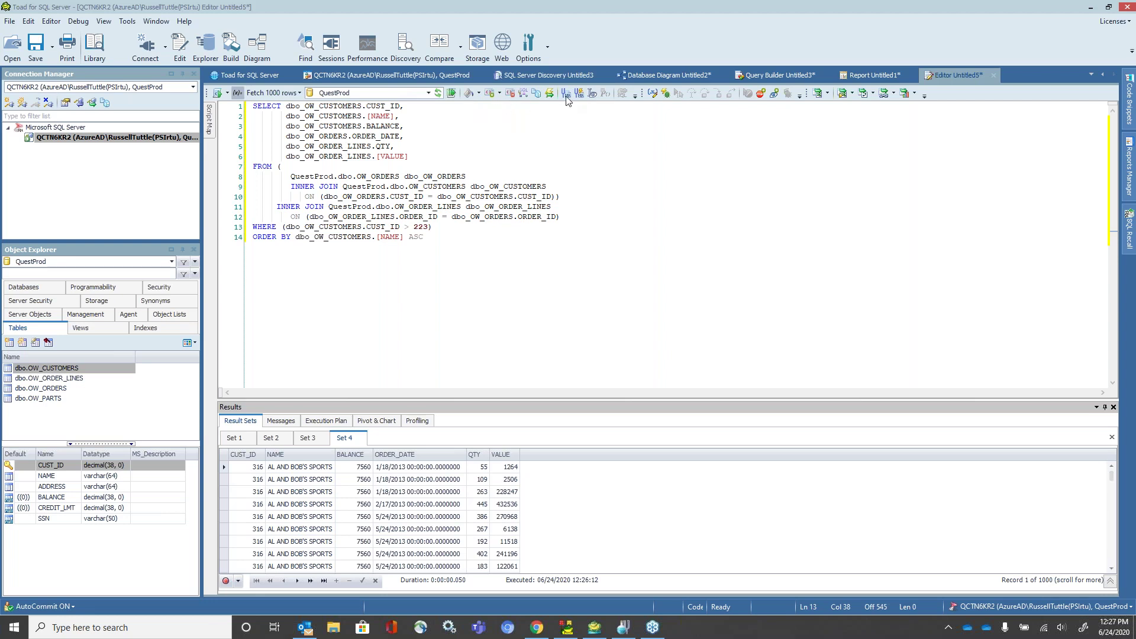
left_click(566, 144)
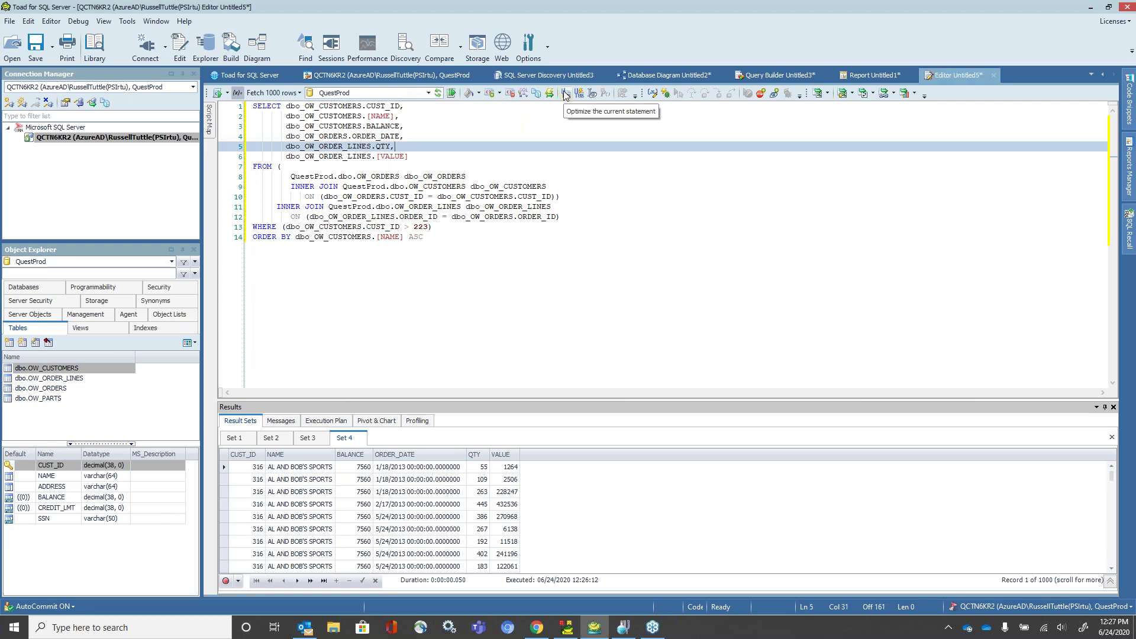
Step: Switch to Quest SQL Optimizer and look through its open rewrite sessions and the test-run choices for the SQL alternatives
left_click(626, 628)
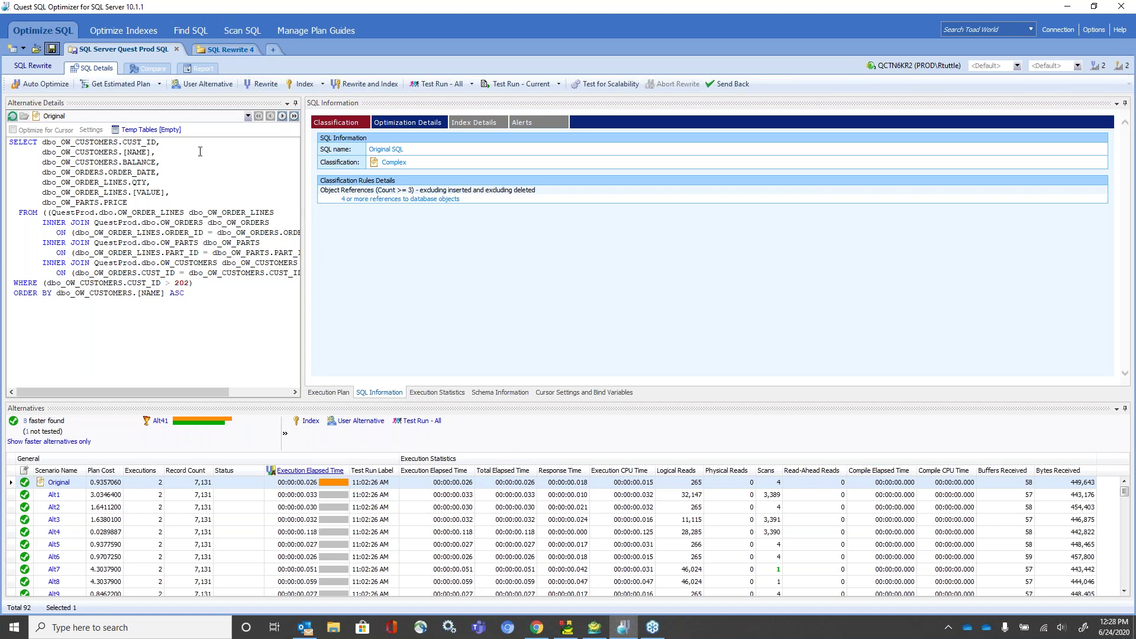
left_click(234, 50)
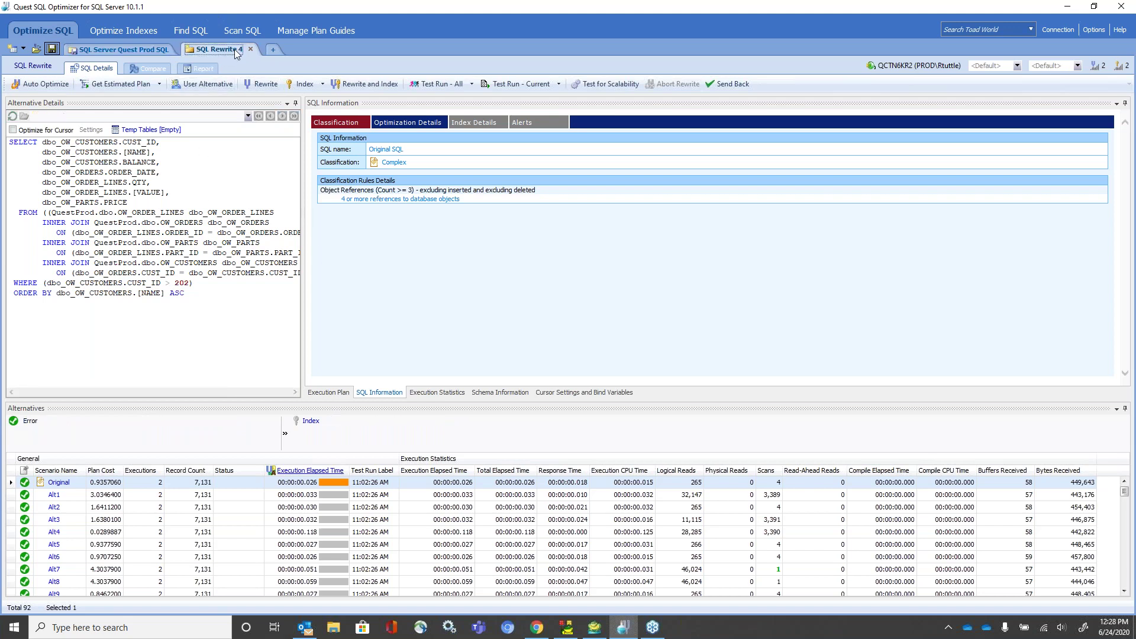
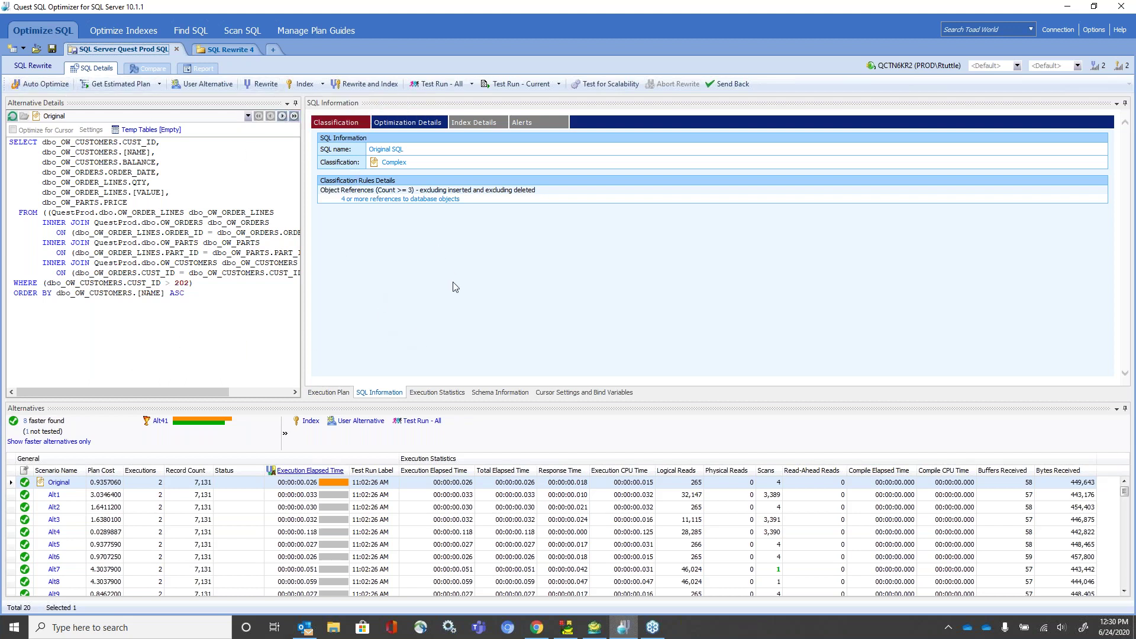
left_click(472, 84)
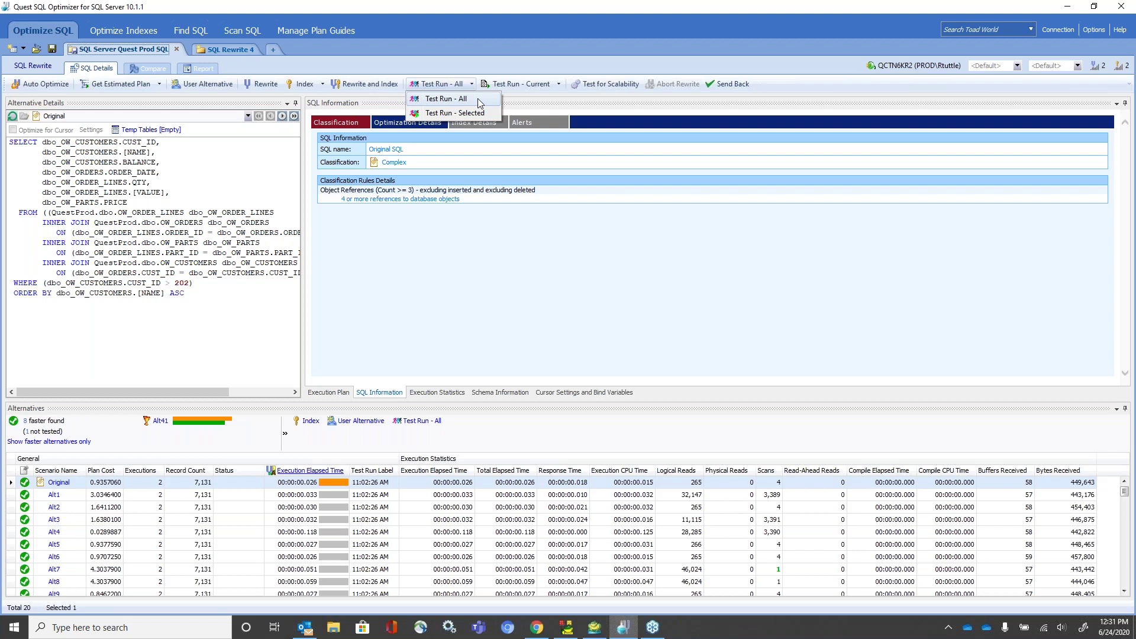
left_click(467, 260)
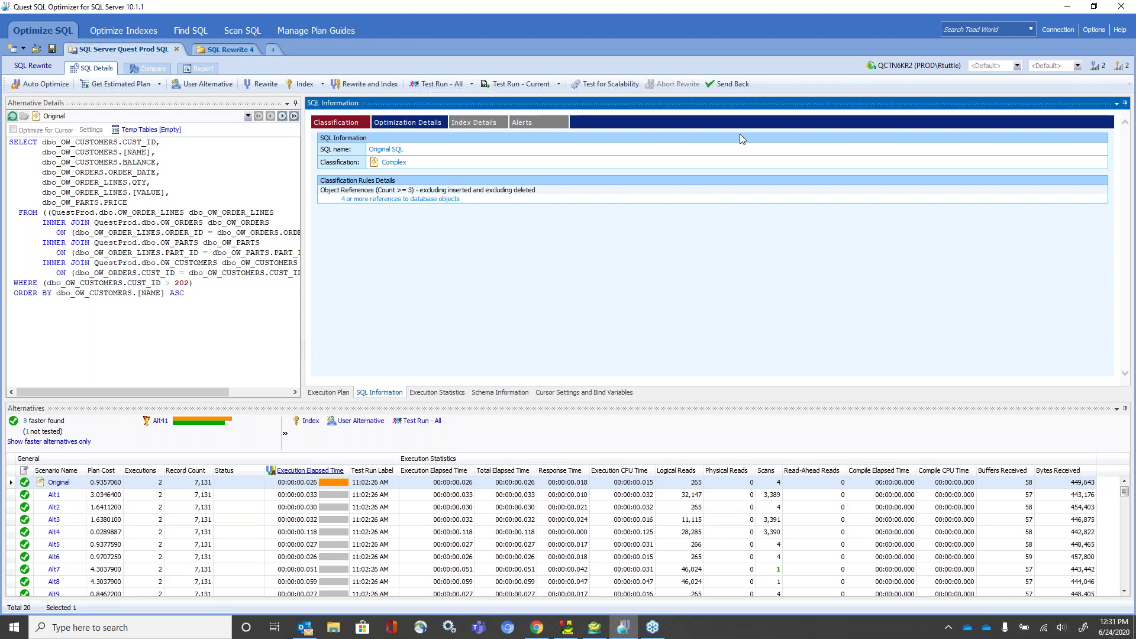
Step: Review the predefined intelligence levels for SQL rewriting and leave the options without changing them
left_click(1099, 66)
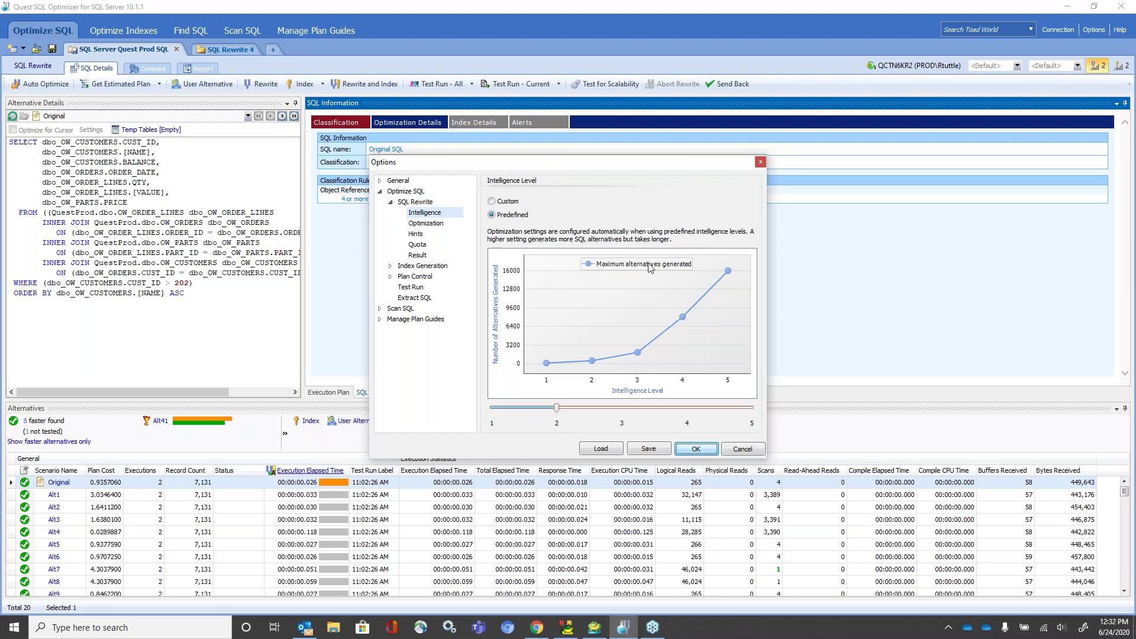
left_click(740, 450)
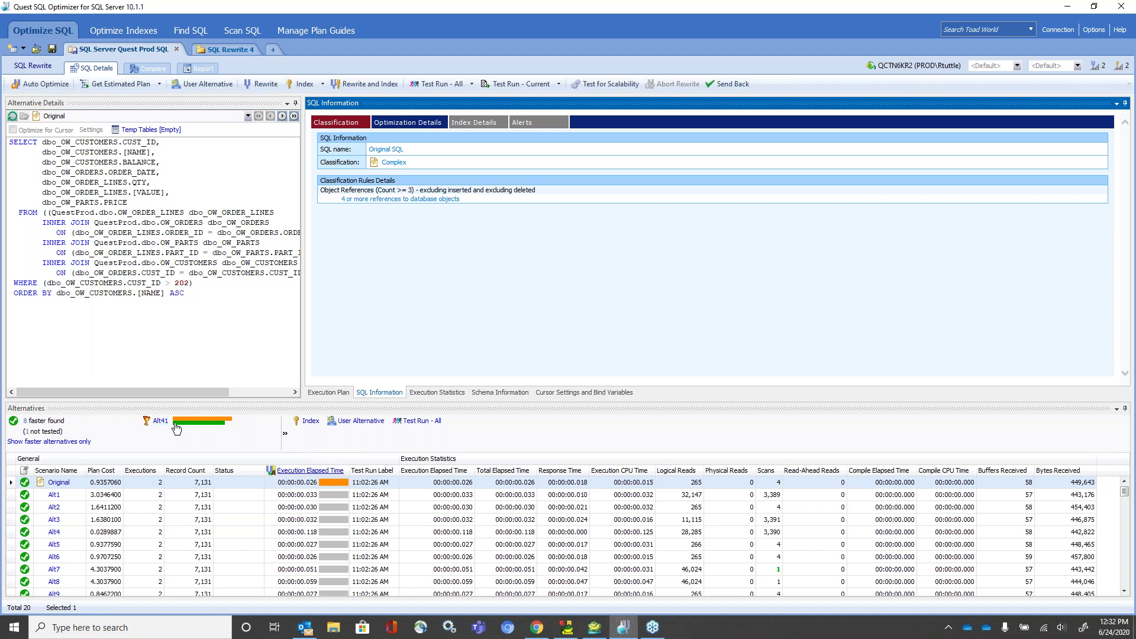
Step: Compare the original SQL side by side with the best alternative, Alt41
mouse_move(193, 428)
left_click(156, 69)
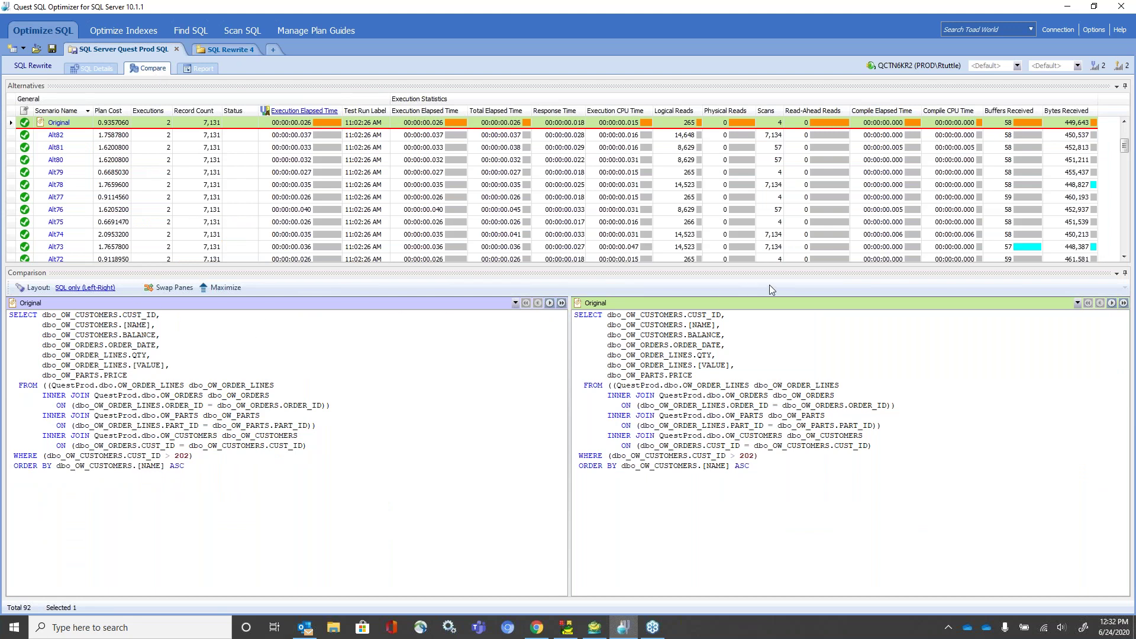
left_click(1078, 303)
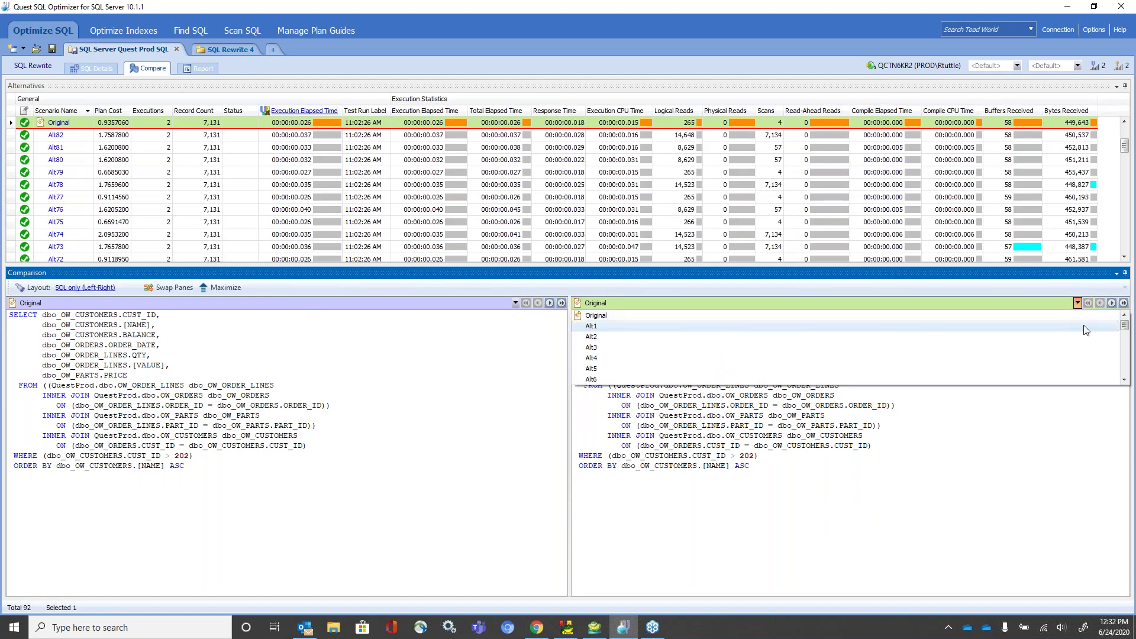
left_click(1125, 380)
left_click(1125, 380)
left_click(1124, 380)
left_click(1125, 380)
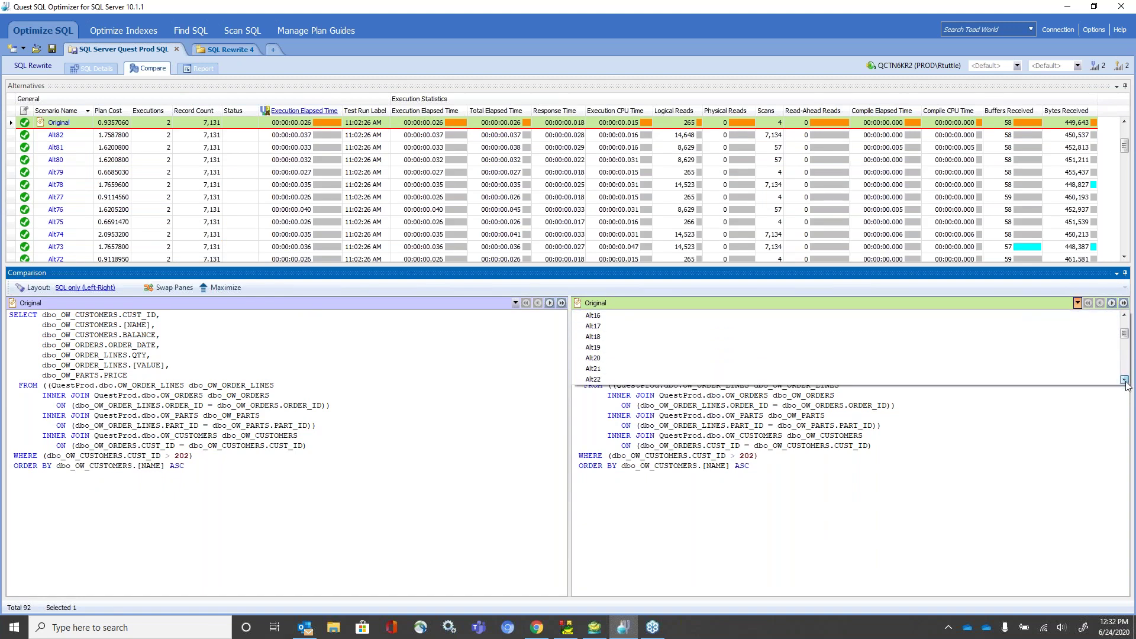
left_click(1124, 380)
left_click(1125, 380)
left_click(1124, 380)
left_click(1125, 380)
left_click(1125, 380)
left_click(1124, 380)
left_click(1125, 380)
left_click(1125, 380)
left_click(1125, 380)
left_click(1125, 380)
left_click(1124, 380)
left_click(1125, 380)
left_click(1124, 380)
left_click(1125, 380)
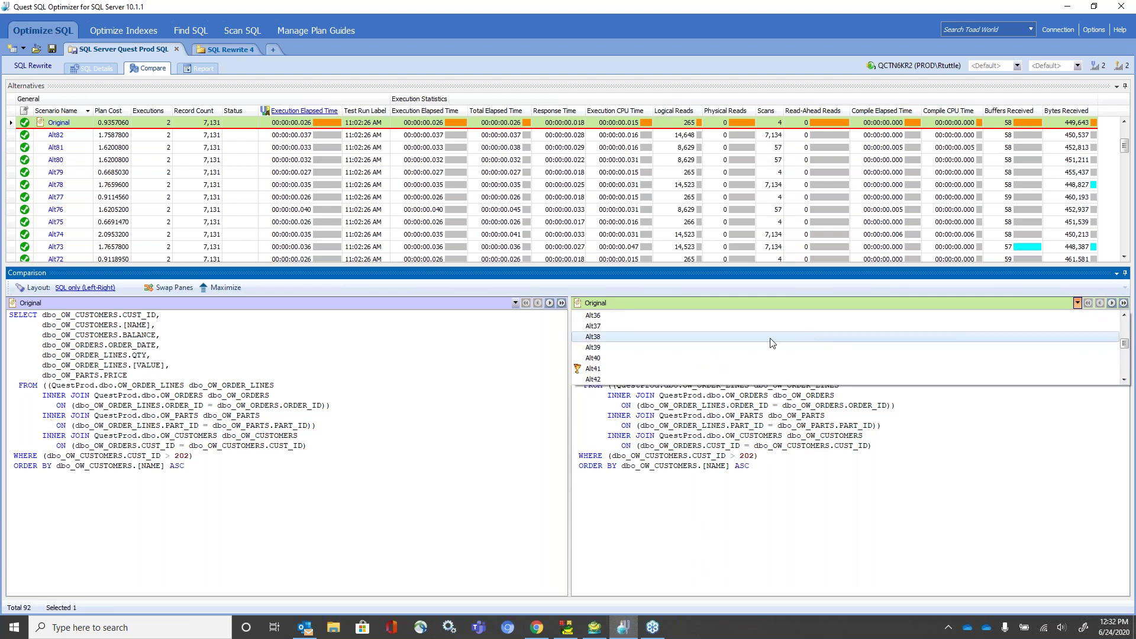
left_click(656, 369)
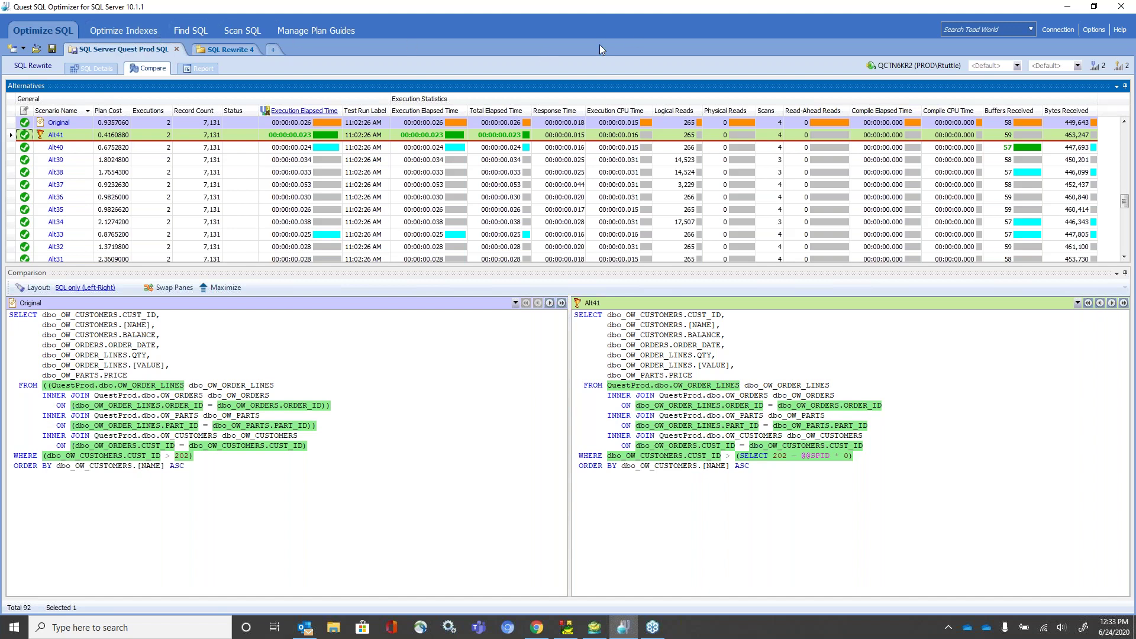
Step: Look up the Create Optimize SQL Sessions topic in the SQL Optimizer help and close the help
left_click(1121, 30)
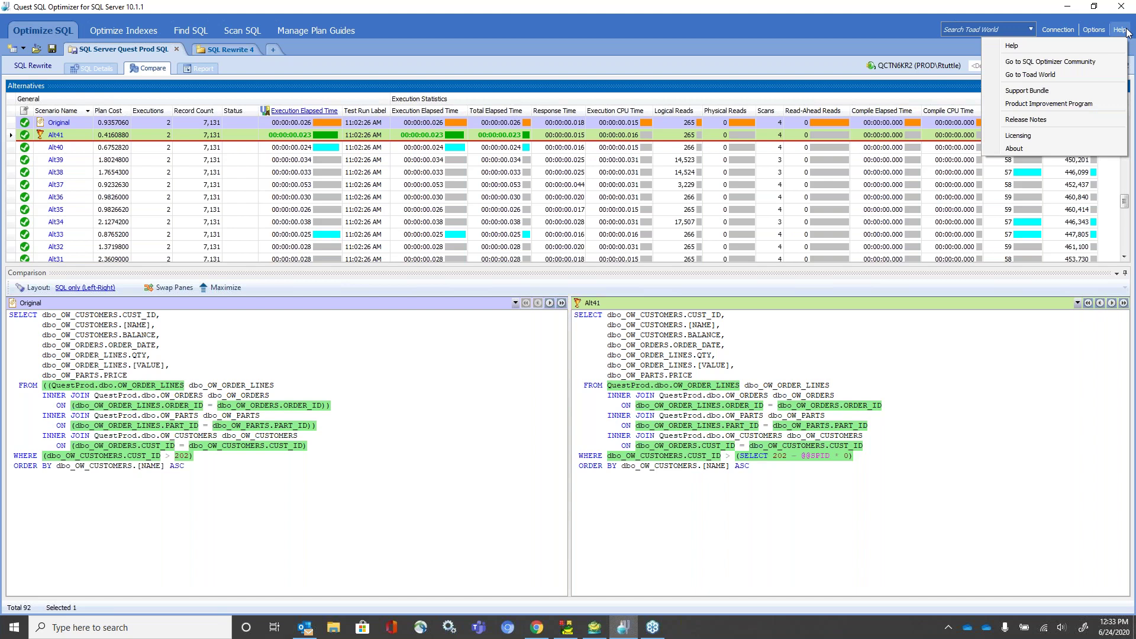
left_click(1078, 45)
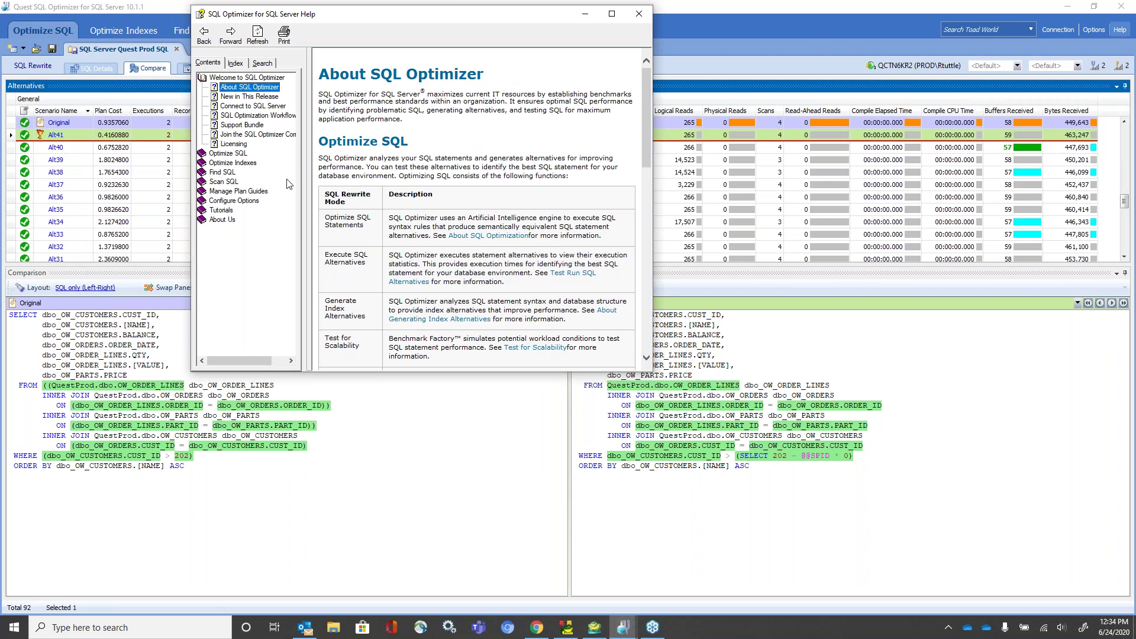
left_click(215, 155)
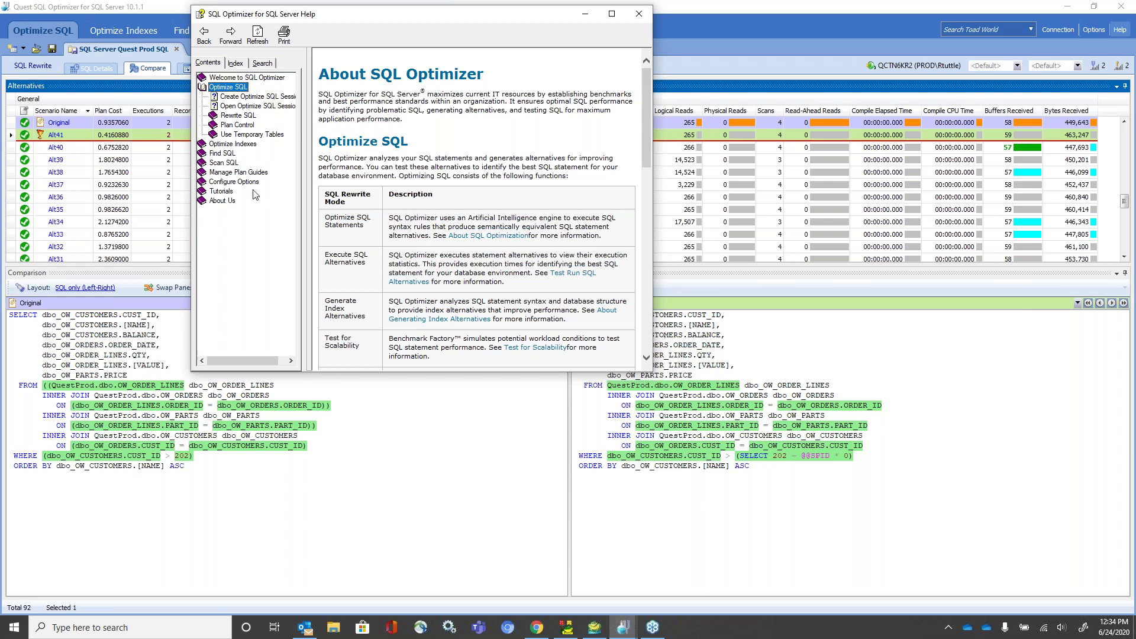
left_click(272, 101)
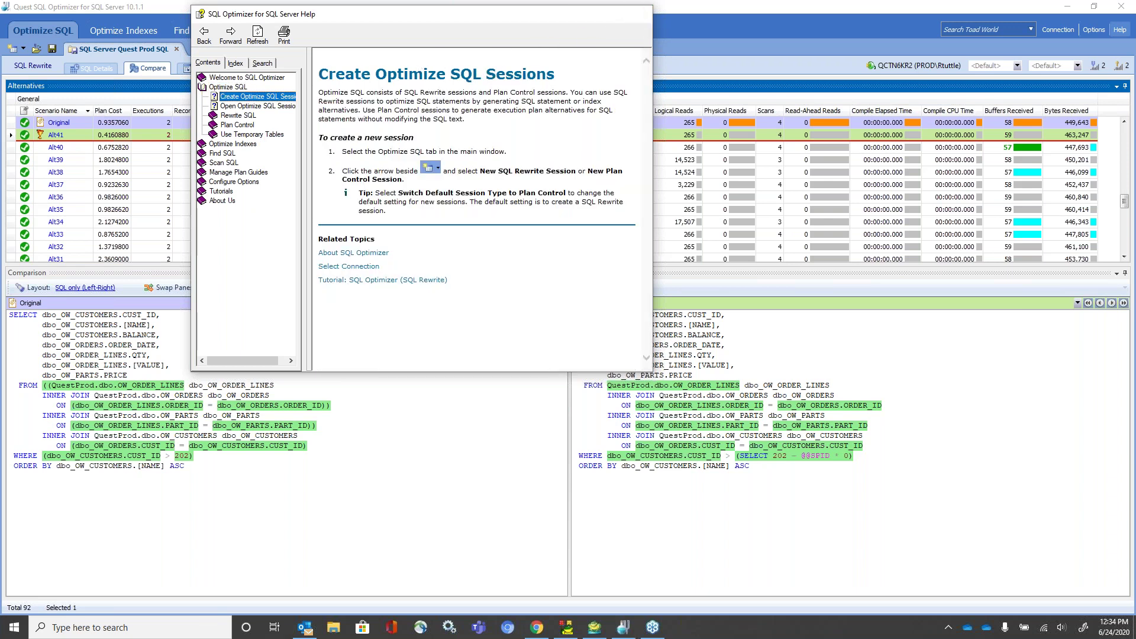
left_click(643, 20)
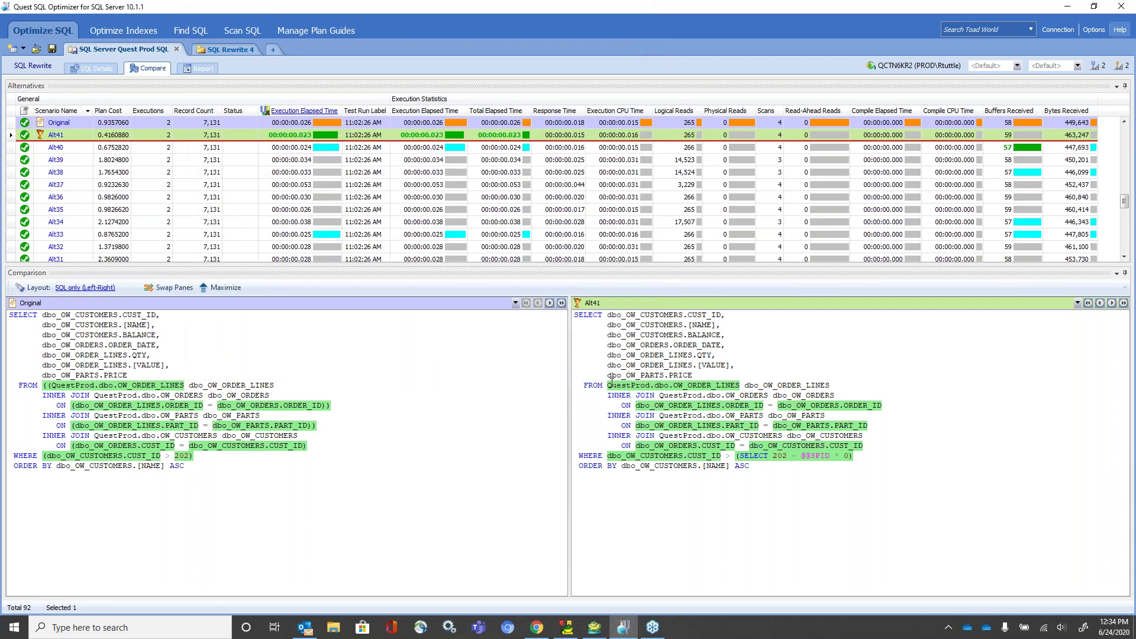
Step: Switch back to Toad for SQL Server and examine its own processes on host QCTN6KR2 in the Session Browser, including the actions available for one
left_click(595, 628)
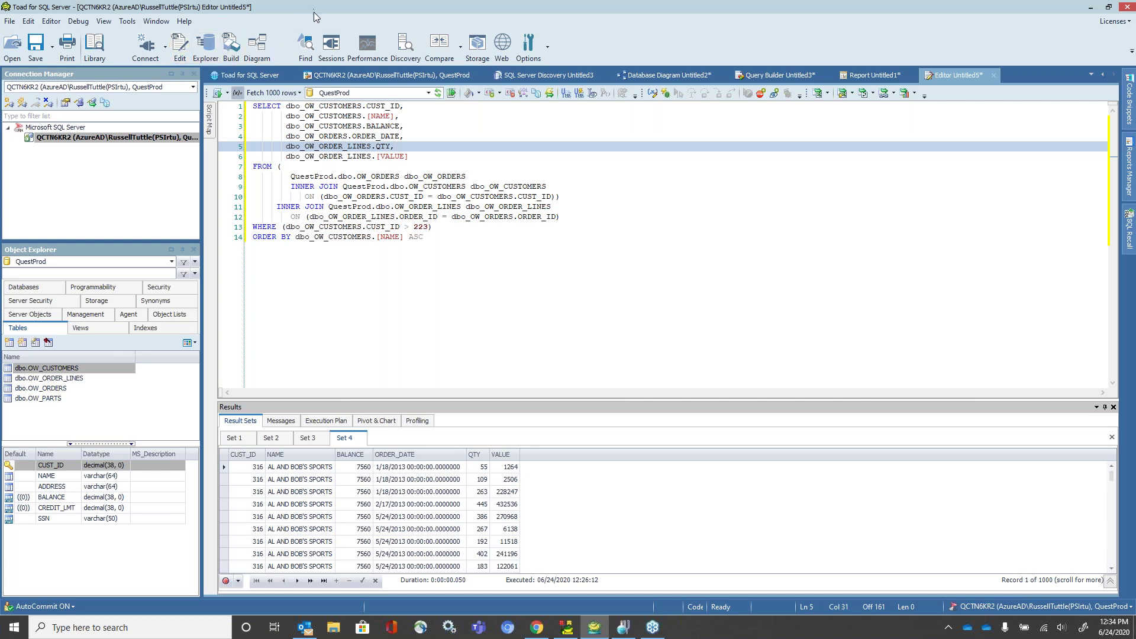
left_click(335, 49)
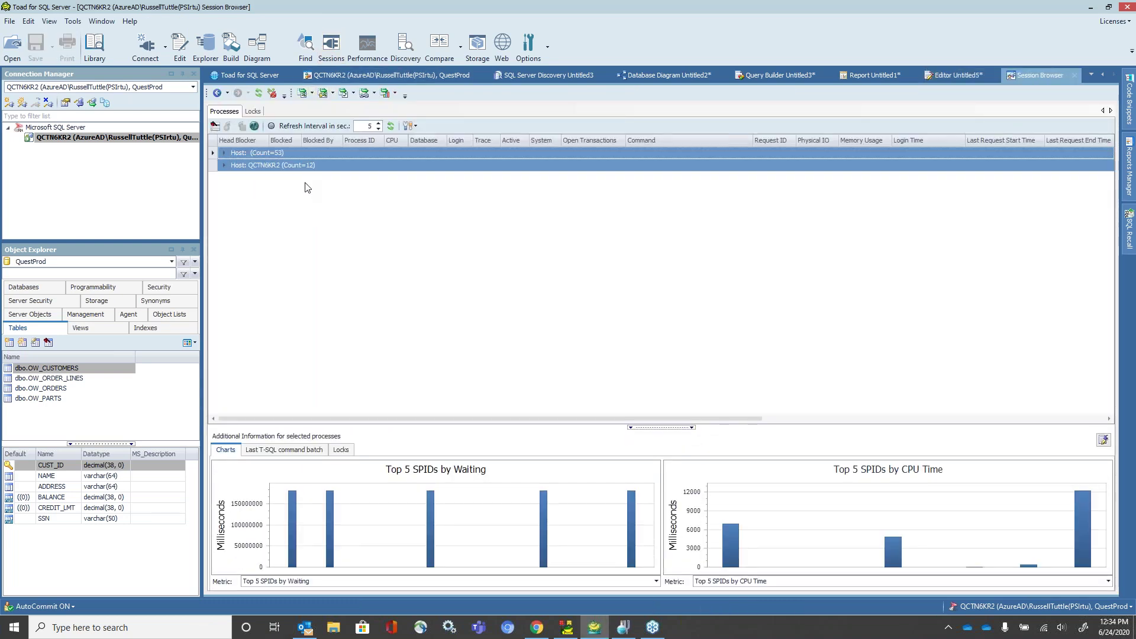
left_click(225, 167)
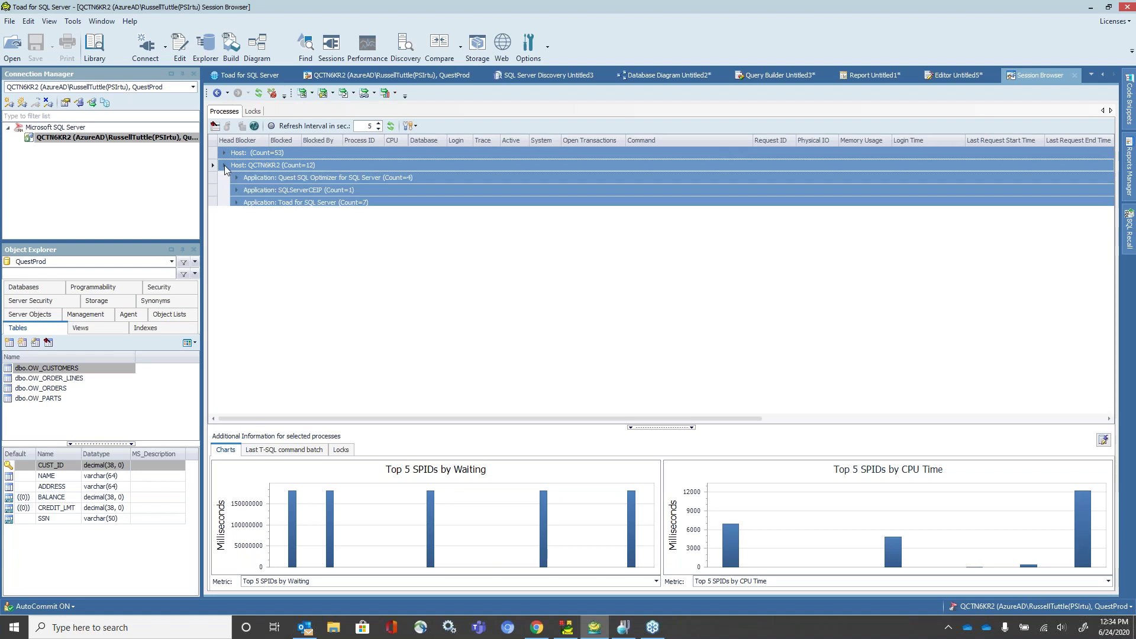
left_click(238, 202)
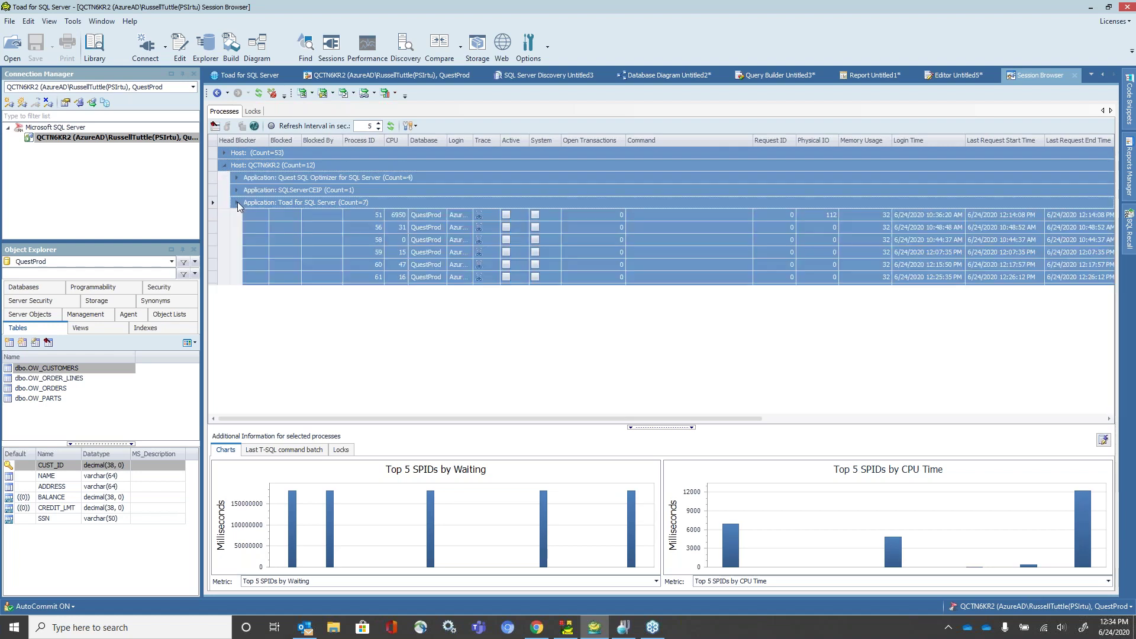
right_click(346, 232)
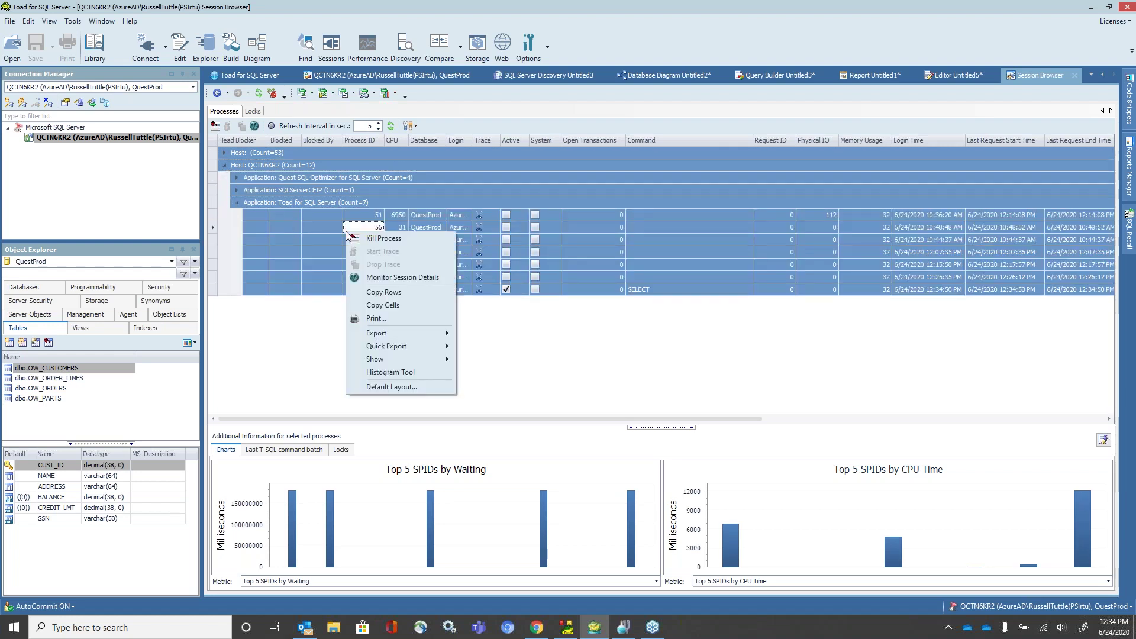
left_click(290, 344)
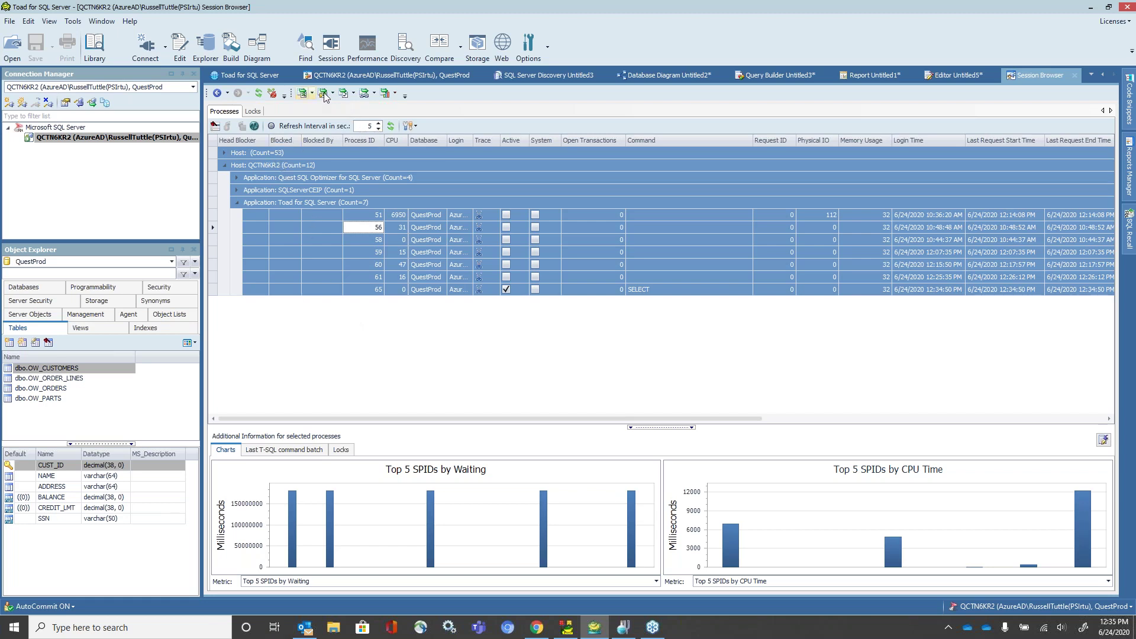
Step: Open the Performance Monitor and start capturing the server's performance counters
left_click(360, 46)
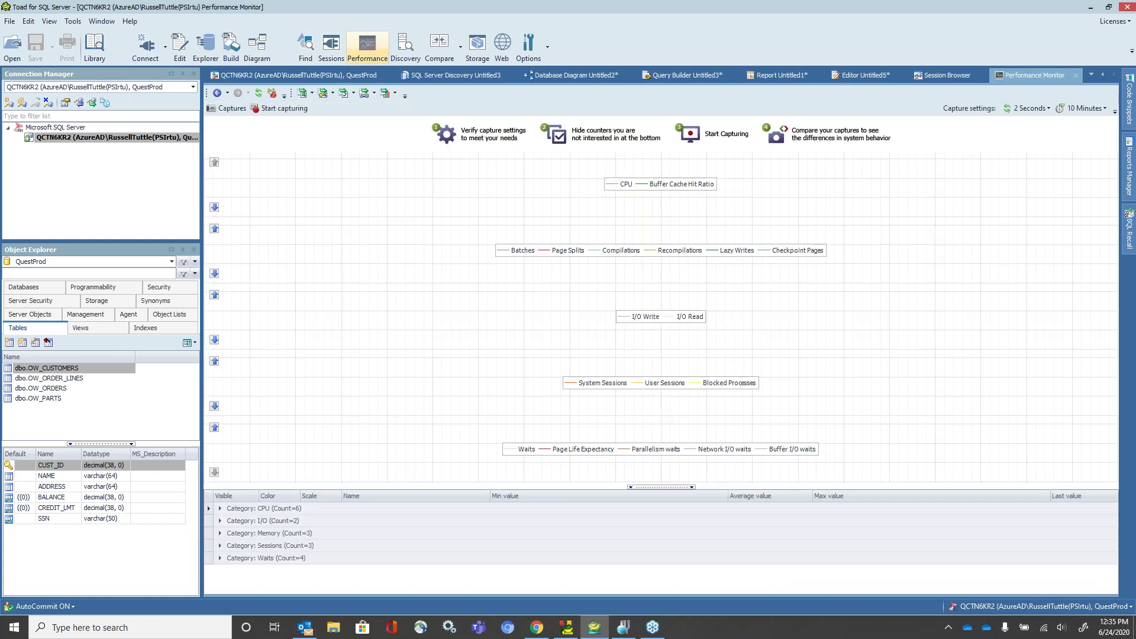
left_click(276, 110)
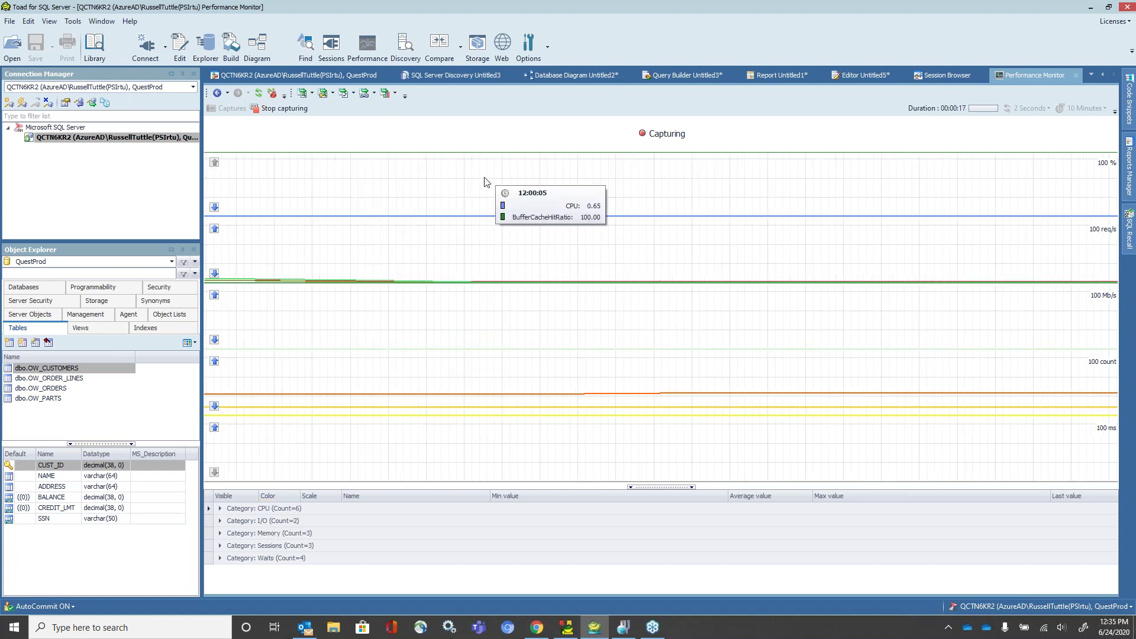
left_click(259, 94)
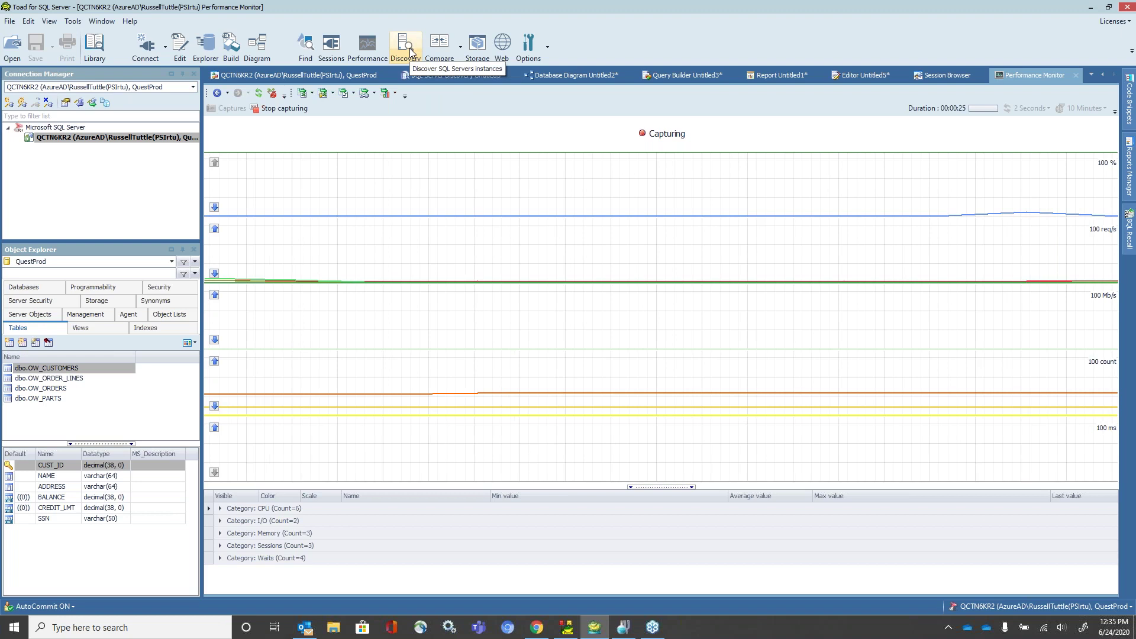
Step: Examine drive C's database storage in Storage Management, expanding QuestProd to its individual files
left_click(478, 49)
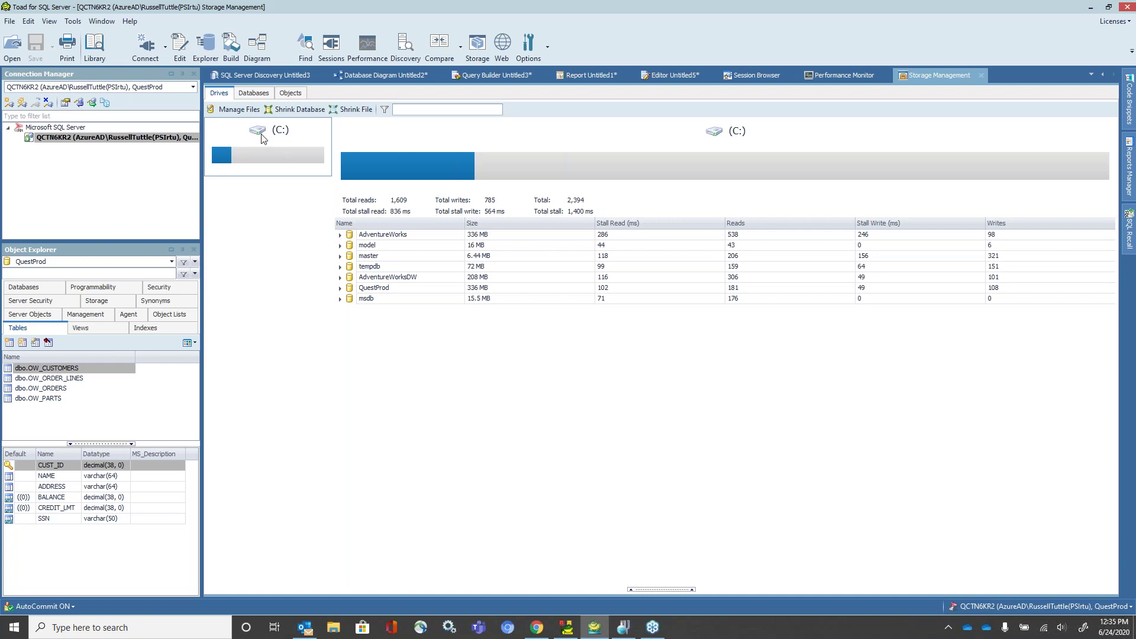
left_click(340, 288)
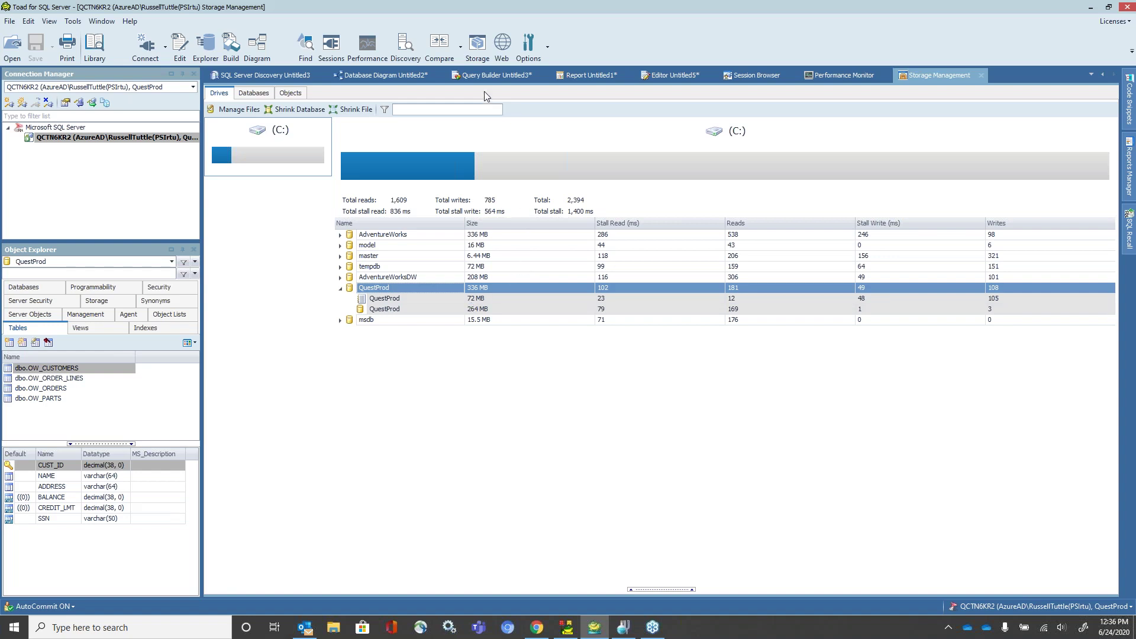
Step: Open the Job Manager and list the agent jobs for all Microsoft SQL Server connections
left_click(72, 21)
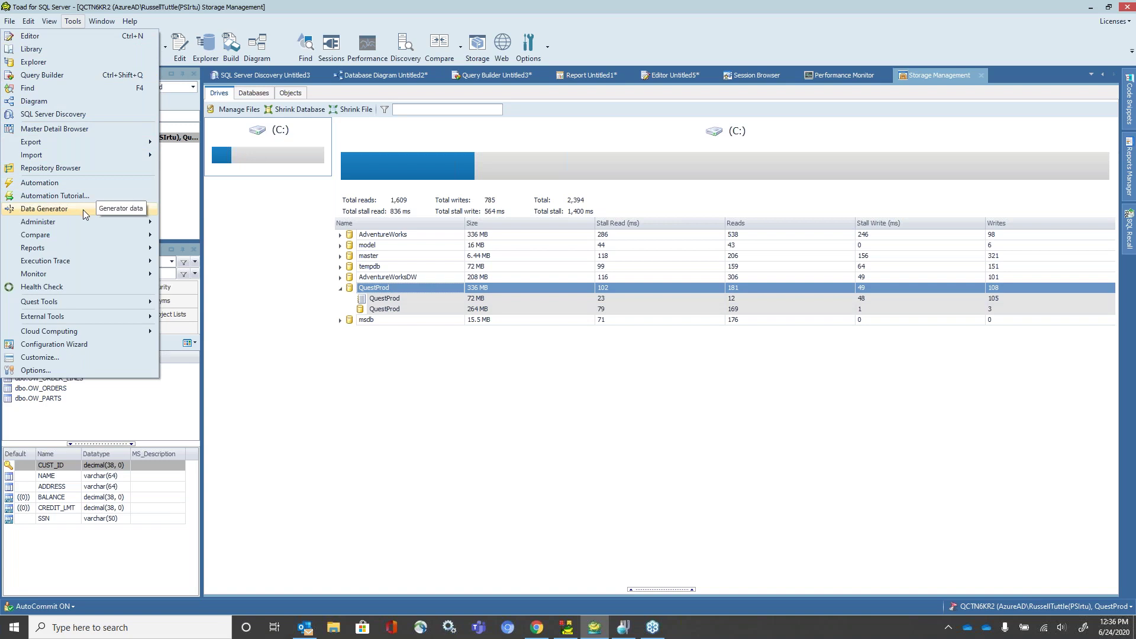
mouse_move(85, 221)
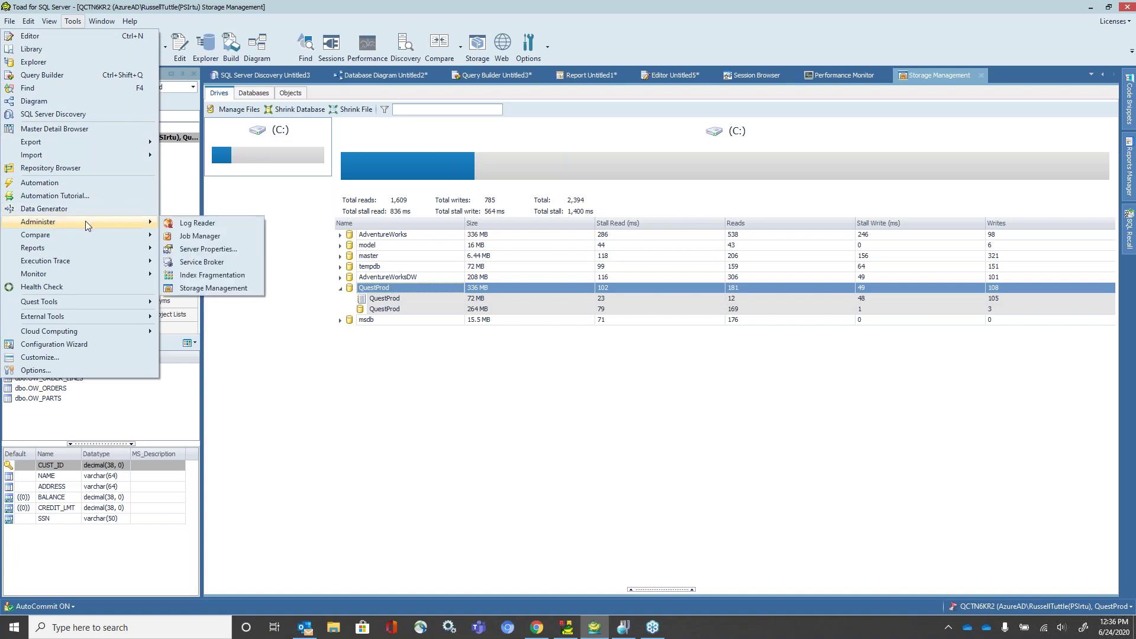
left_click(224, 235)
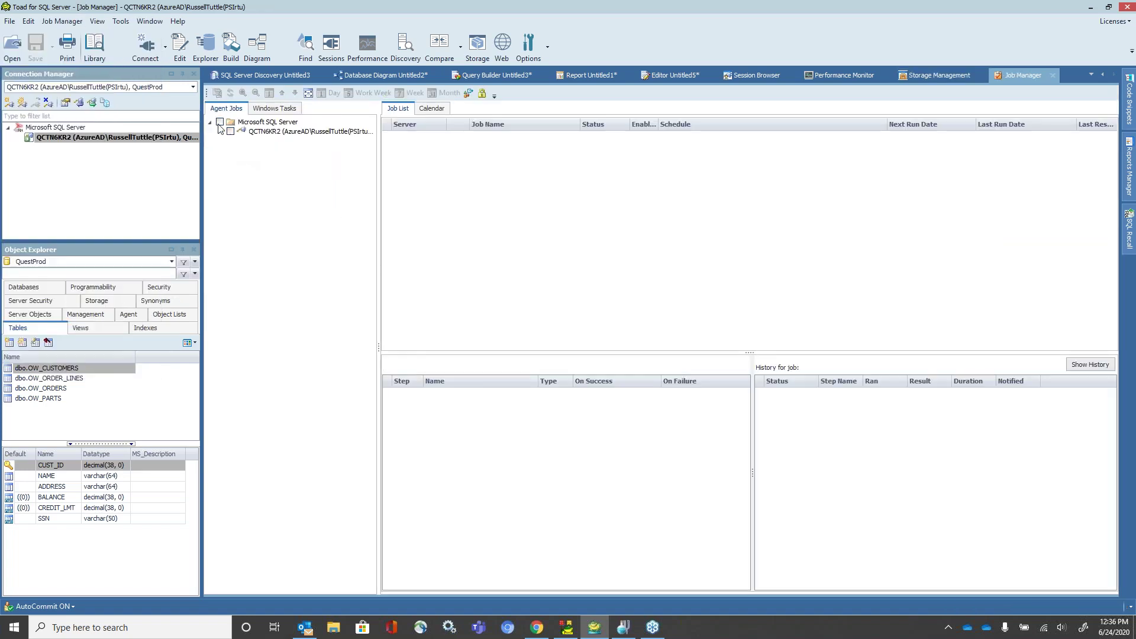
left_click(219, 122)
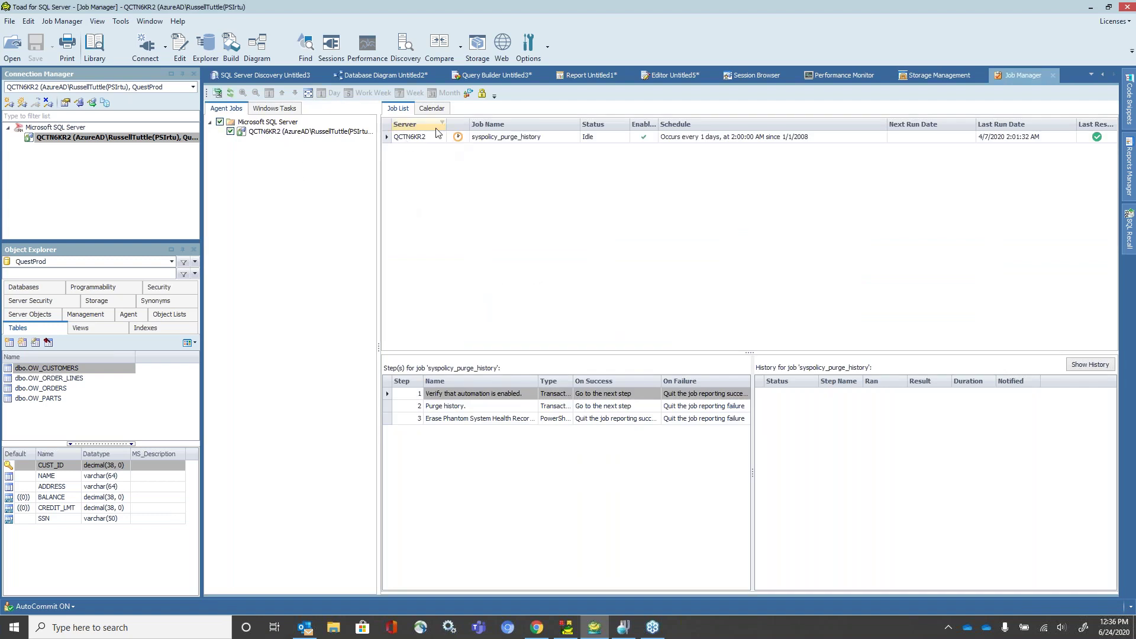
Step: Show the agent jobs calendar in the work week view
left_click(433, 109)
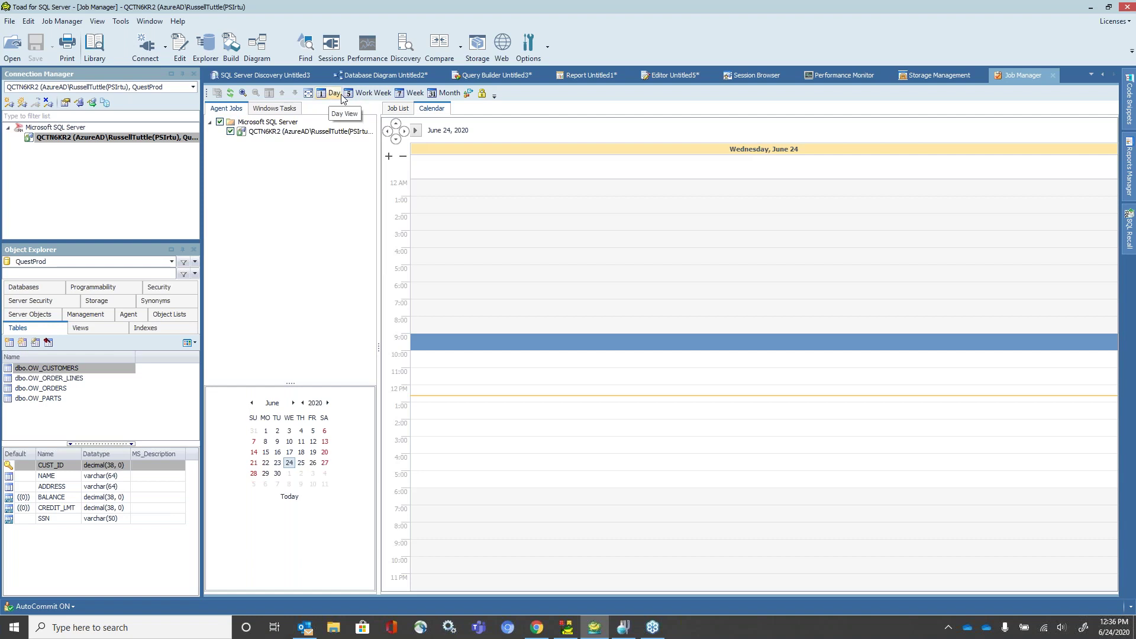
left_click(370, 93)
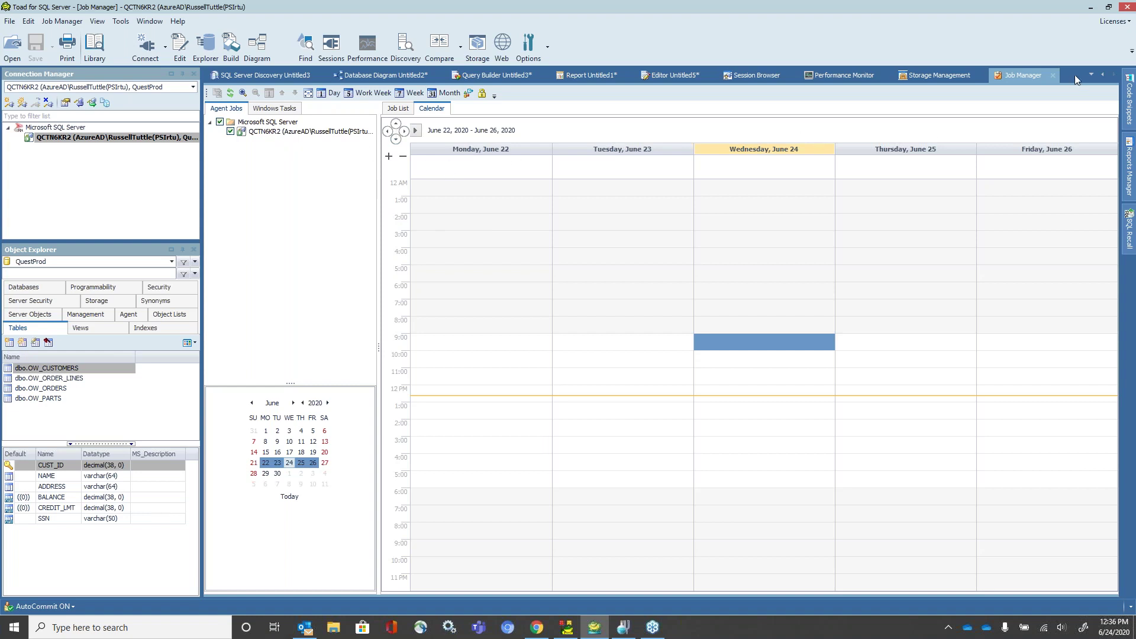
Step: Open the Log Reader and examine the redo SQL of the ALTER TABLE command on dbo.OW_CUSTOMERS
left_click(1103, 76)
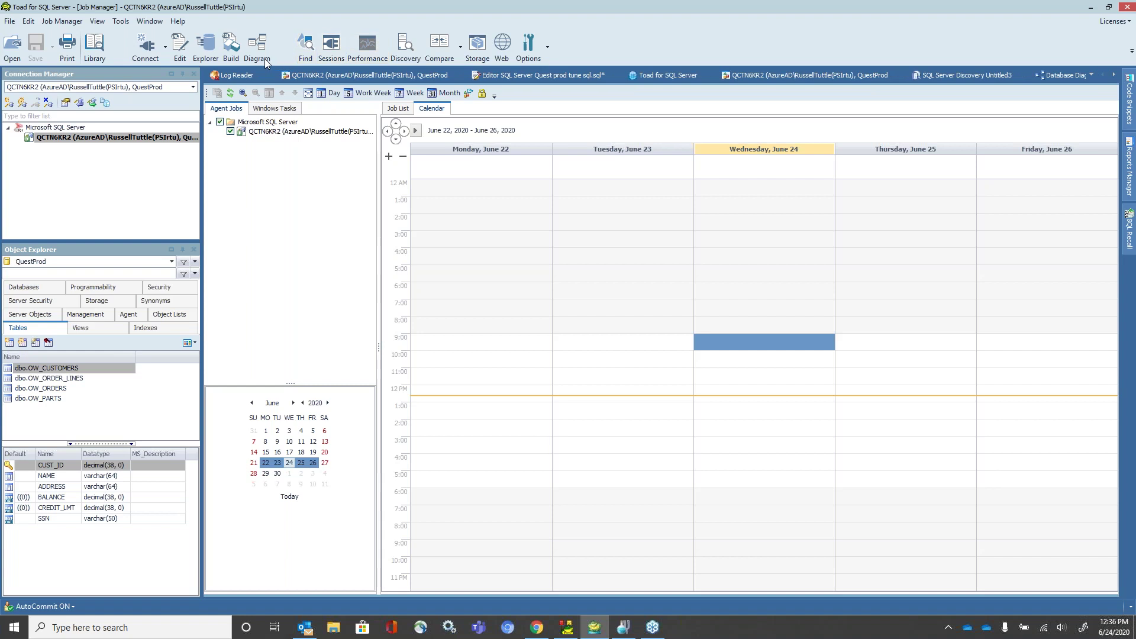
left_click(120, 23)
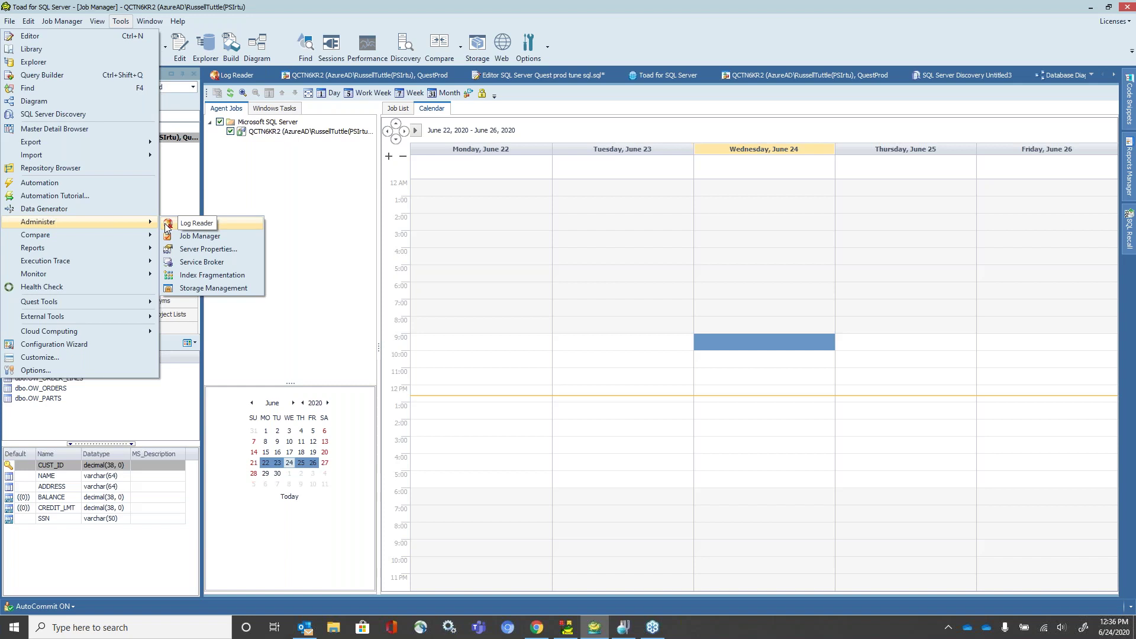
left_click(168, 226)
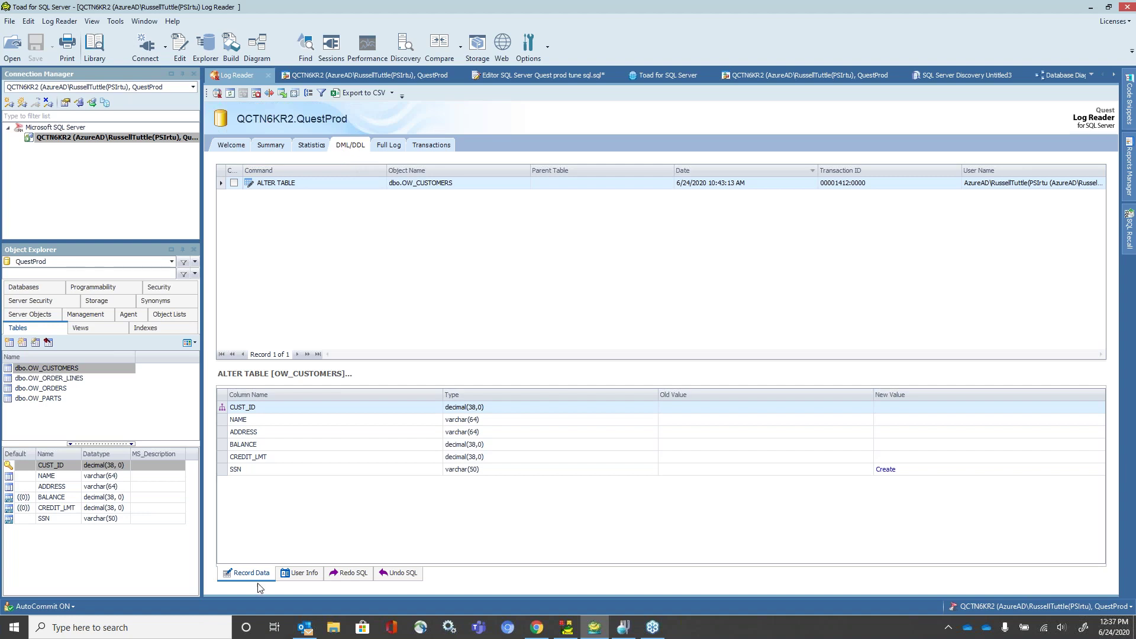
left_click(347, 574)
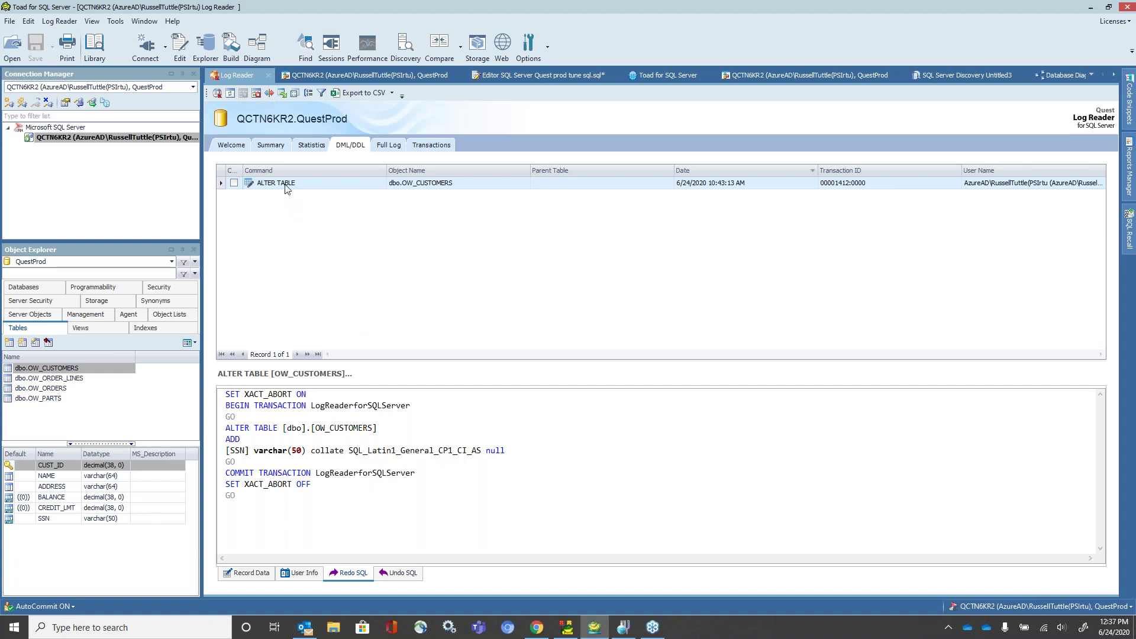
Step: Read QuestProd's online transaction log on QCTN6KR2 with Windows authentication, using only in-memory records and no additional backup files
left_click(237, 147)
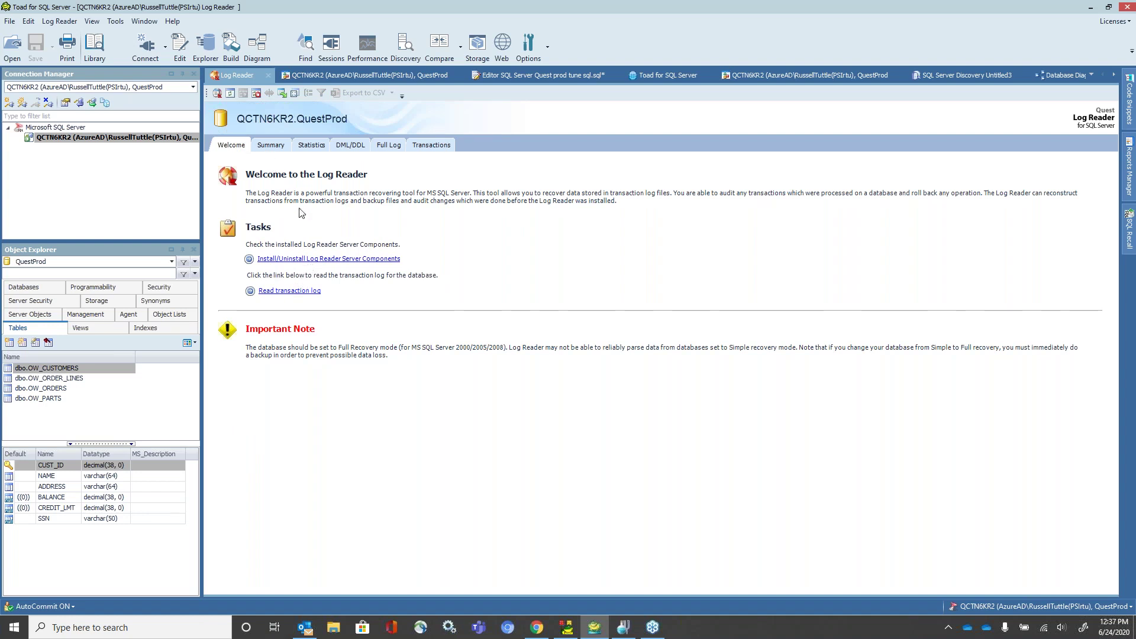
left_click(287, 290)
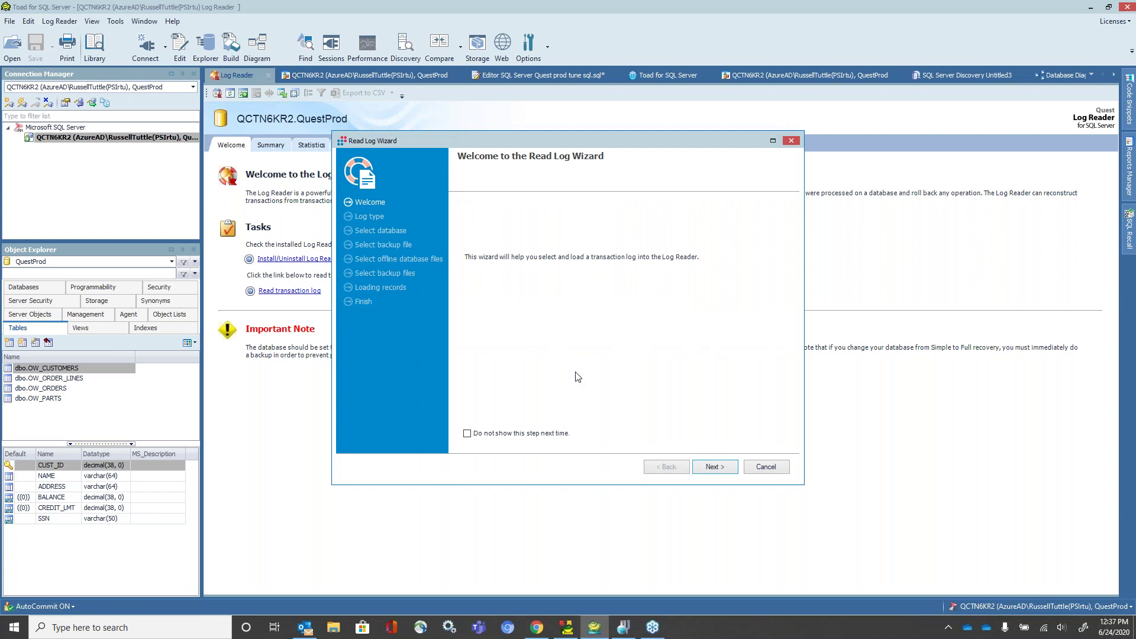
left_click(714, 468)
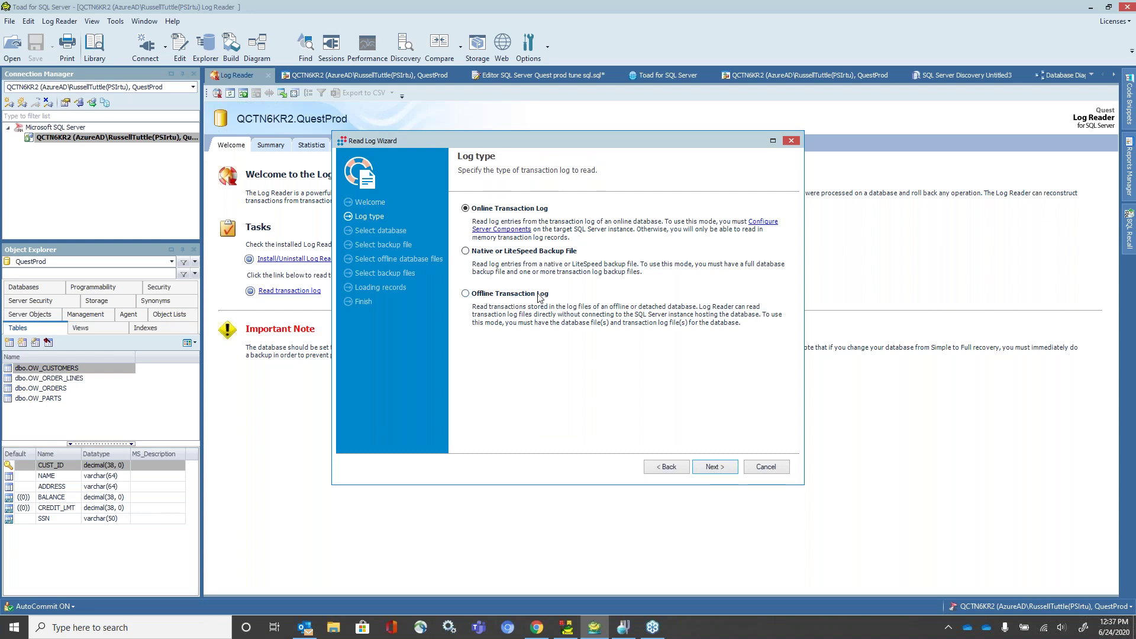
left_click(712, 467)
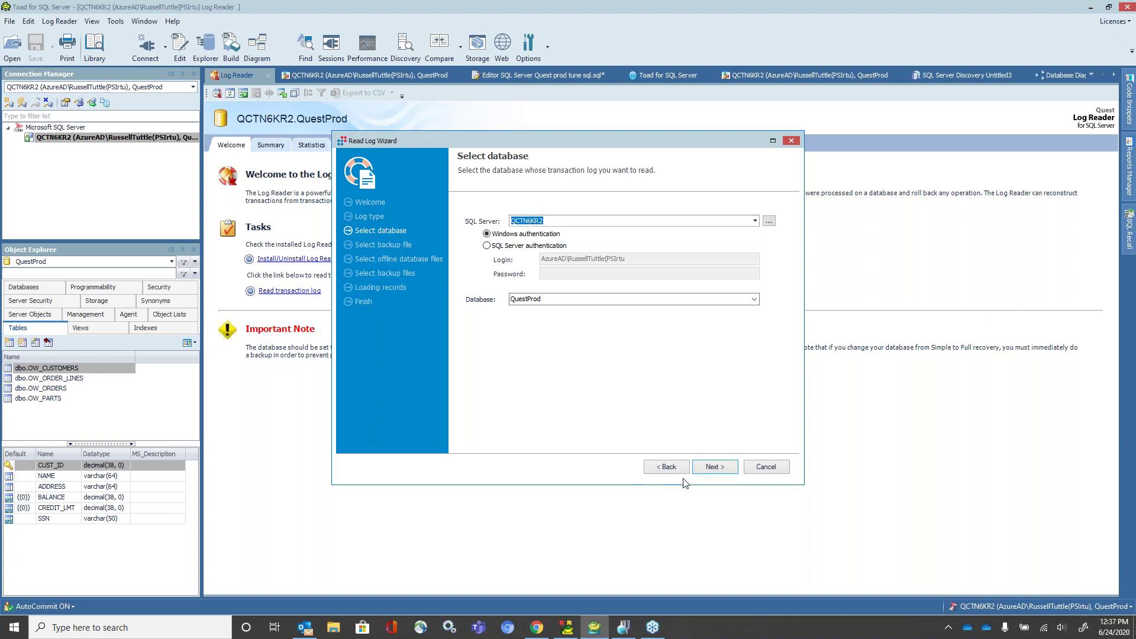
left_click(706, 469)
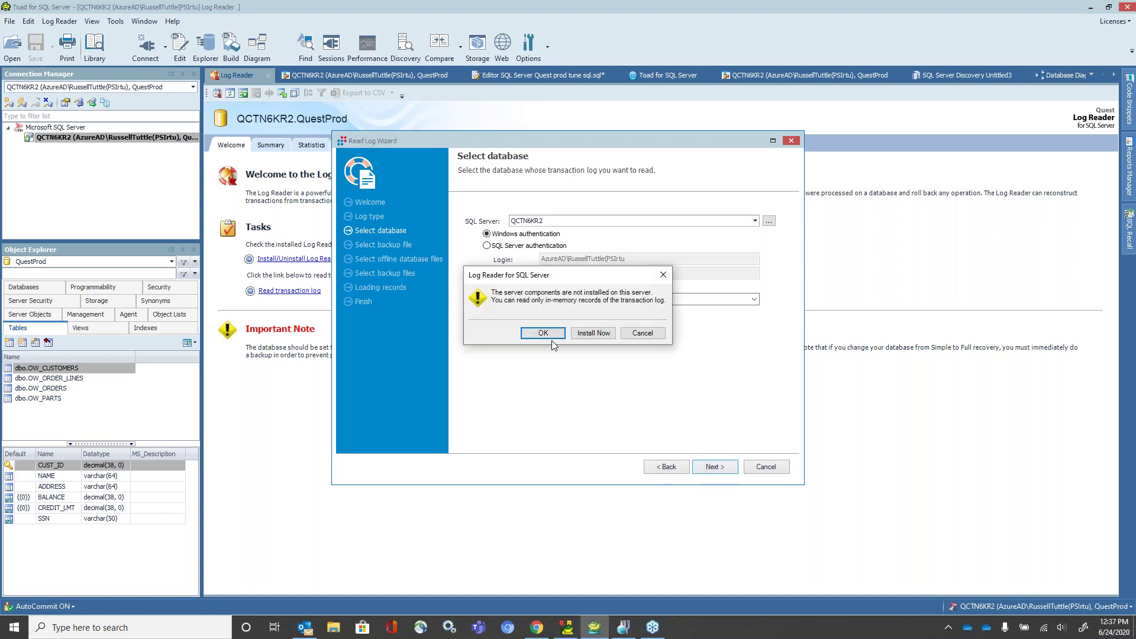
left_click(655, 333)
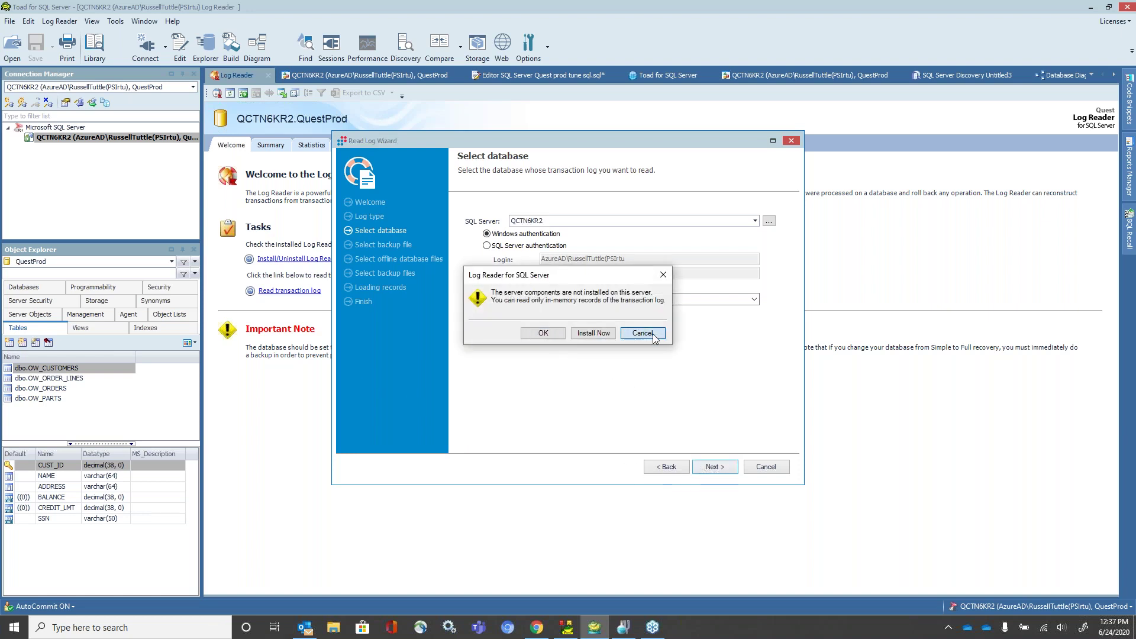
left_click(725, 468)
left_click(543, 333)
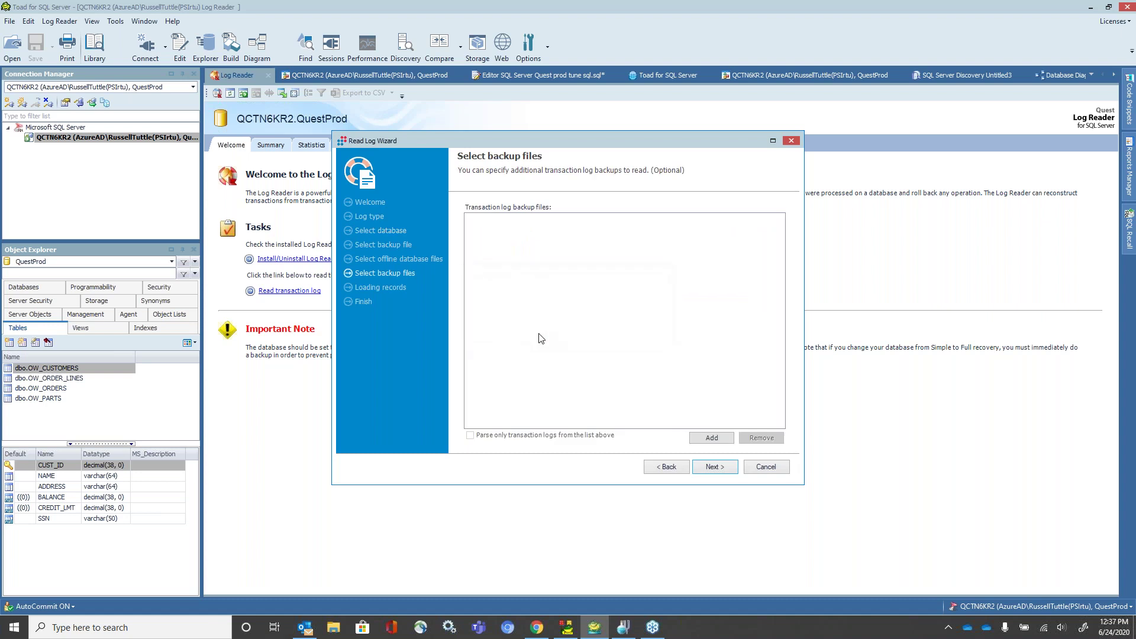
left_click(714, 468)
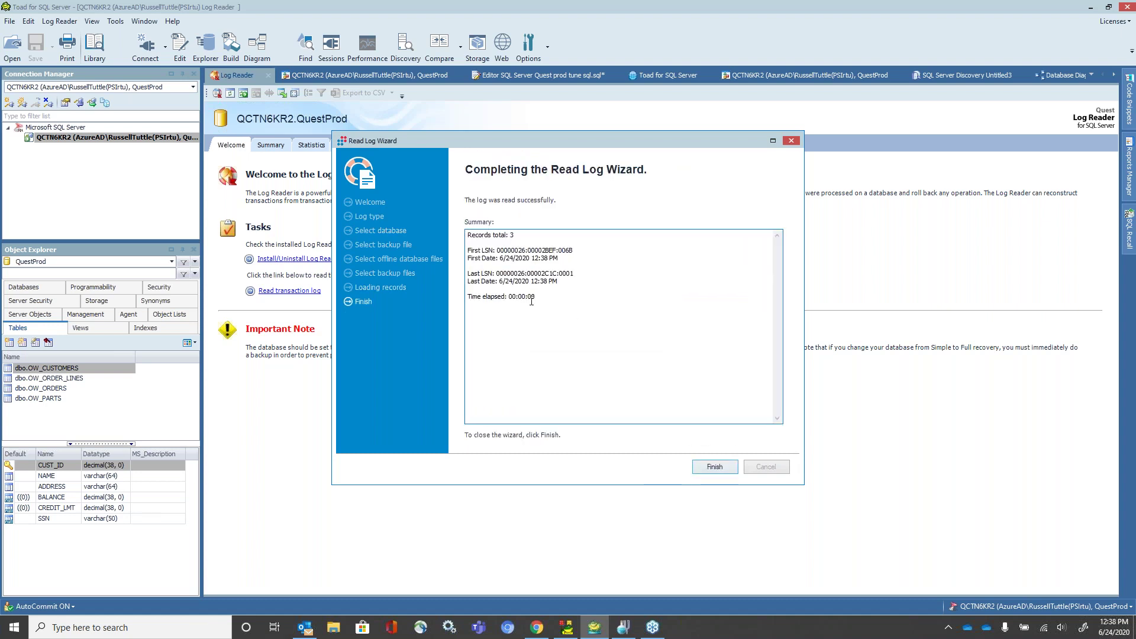
left_click(722, 470)
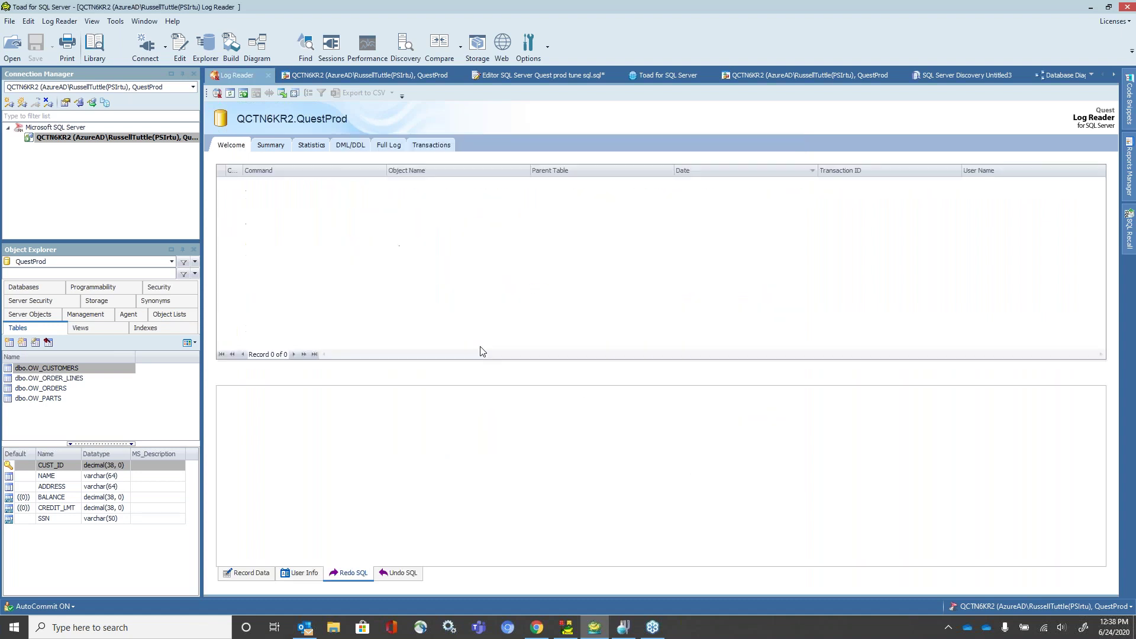
Step: Review the loaded transaction log's file summary and its statistics
left_click(270, 145)
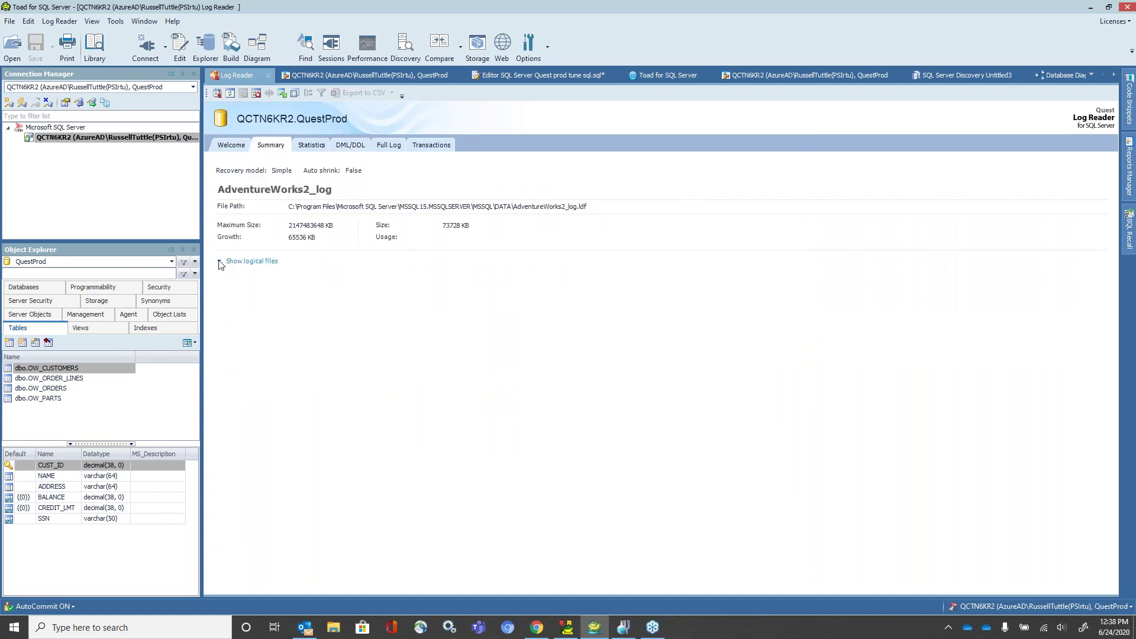
left_click(313, 147)
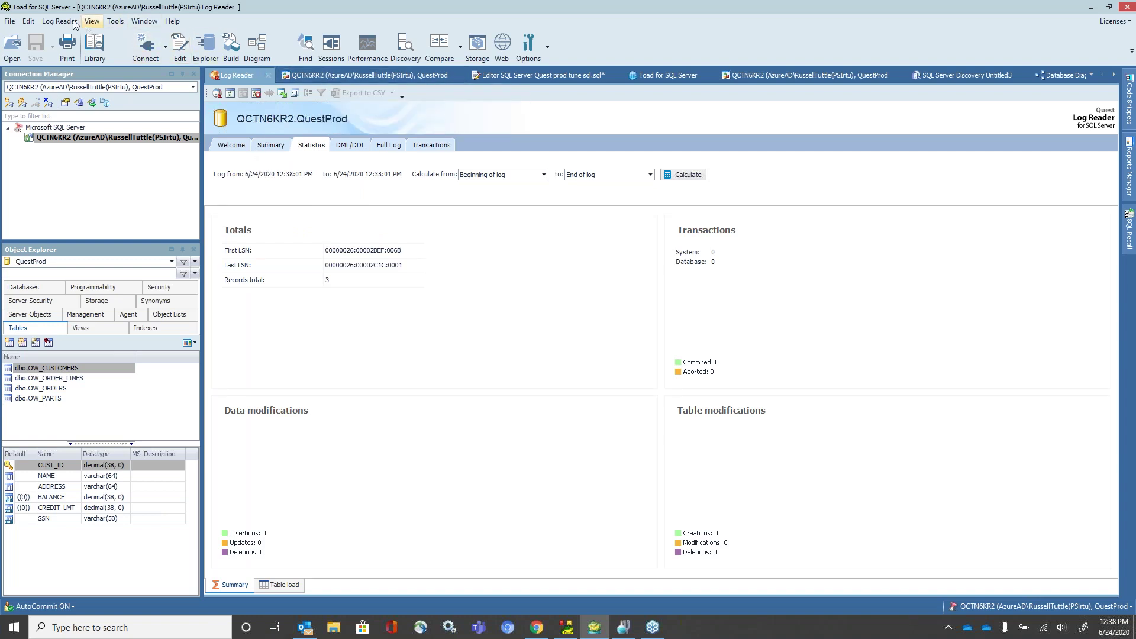
Step: Start a schema comparison and select the AdventureWorks database from the QCTN6KR2 connection for it
left_click(115, 23)
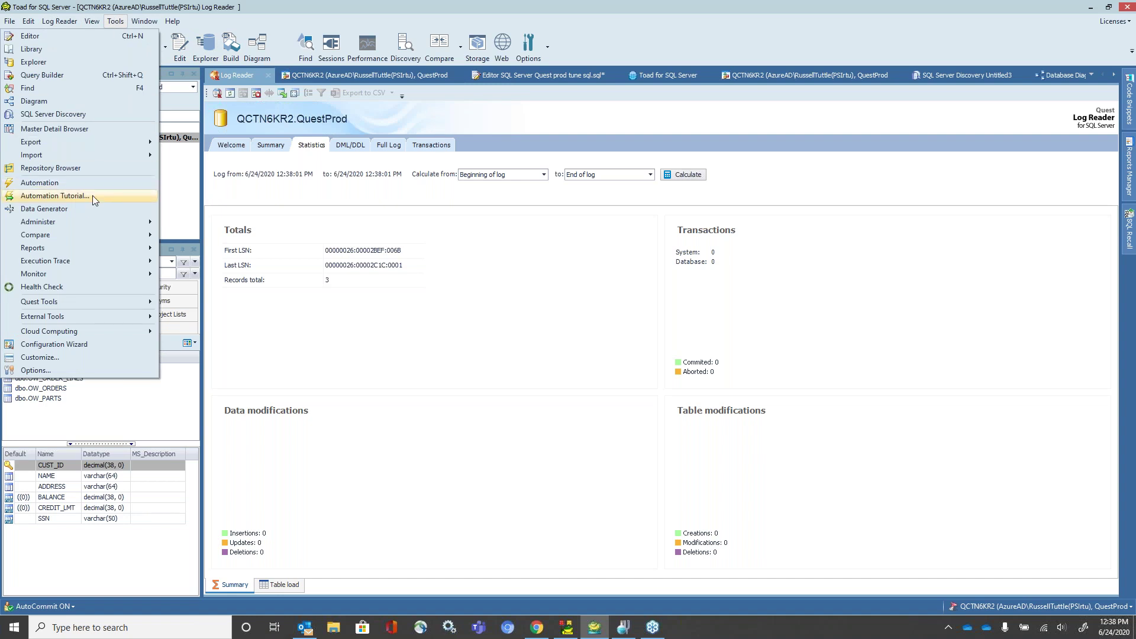
mouse_move(93, 245)
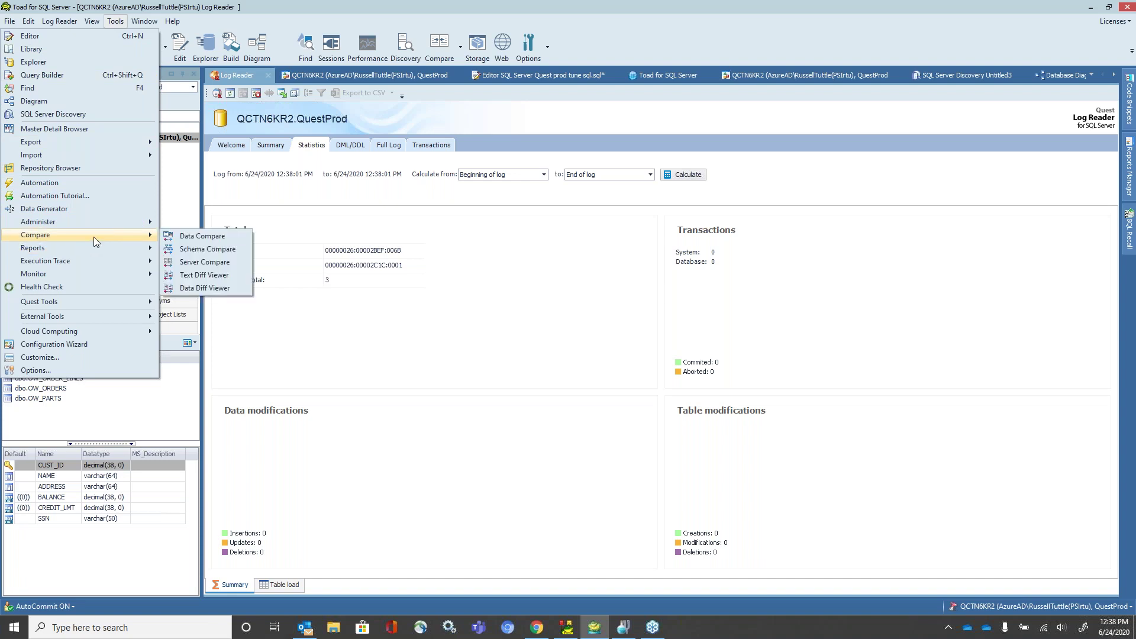
left_click(212, 254)
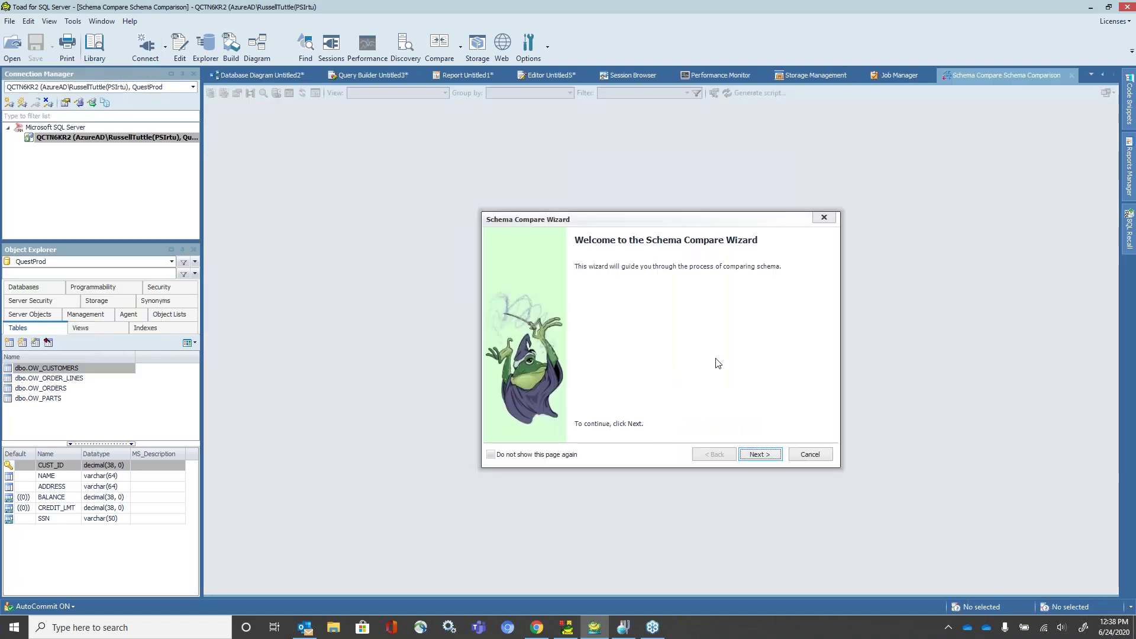
left_click(759, 459)
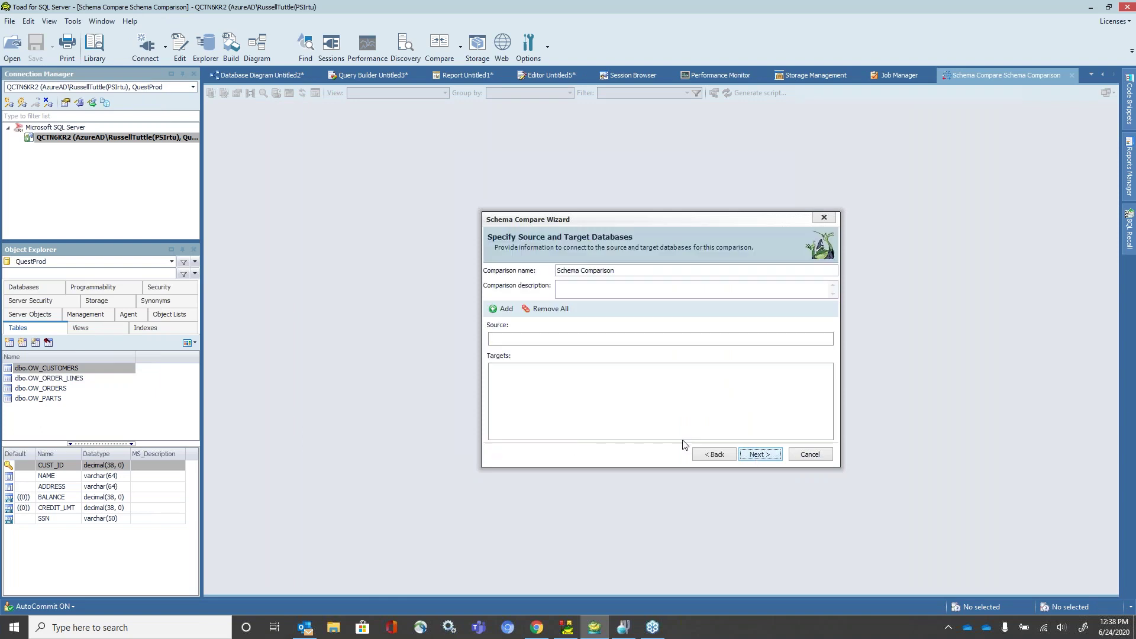
left_click(508, 311)
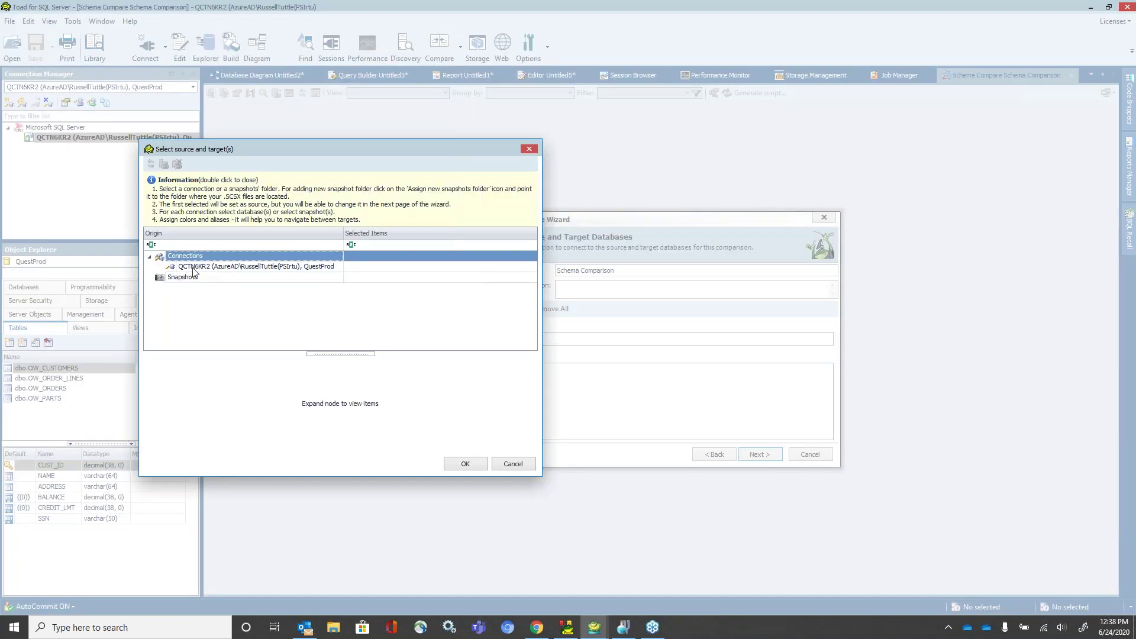
left_click(193, 267)
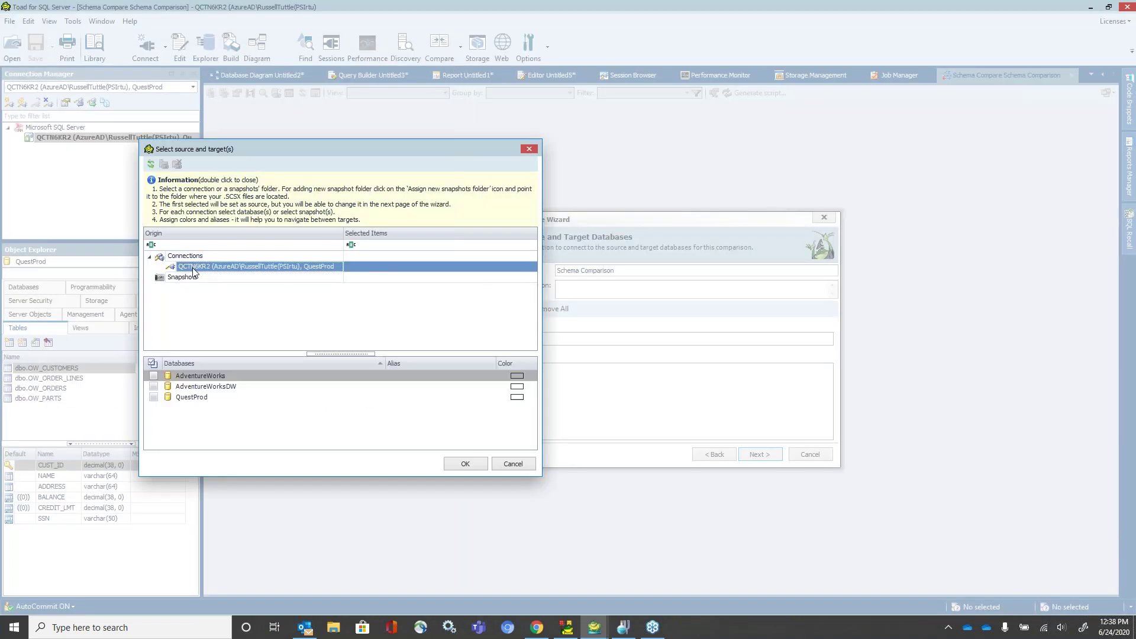
left_click(153, 376)
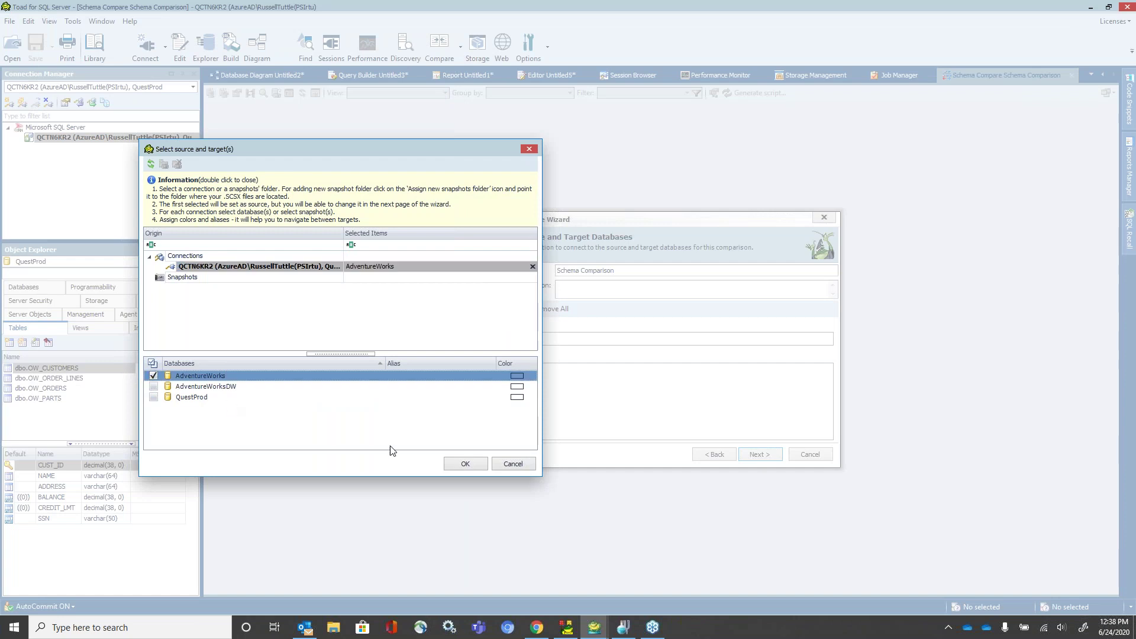
Step: Set AdventureWorks as the schema comparison's source database and add AdventureWorksDW as the target
left_click(464, 464)
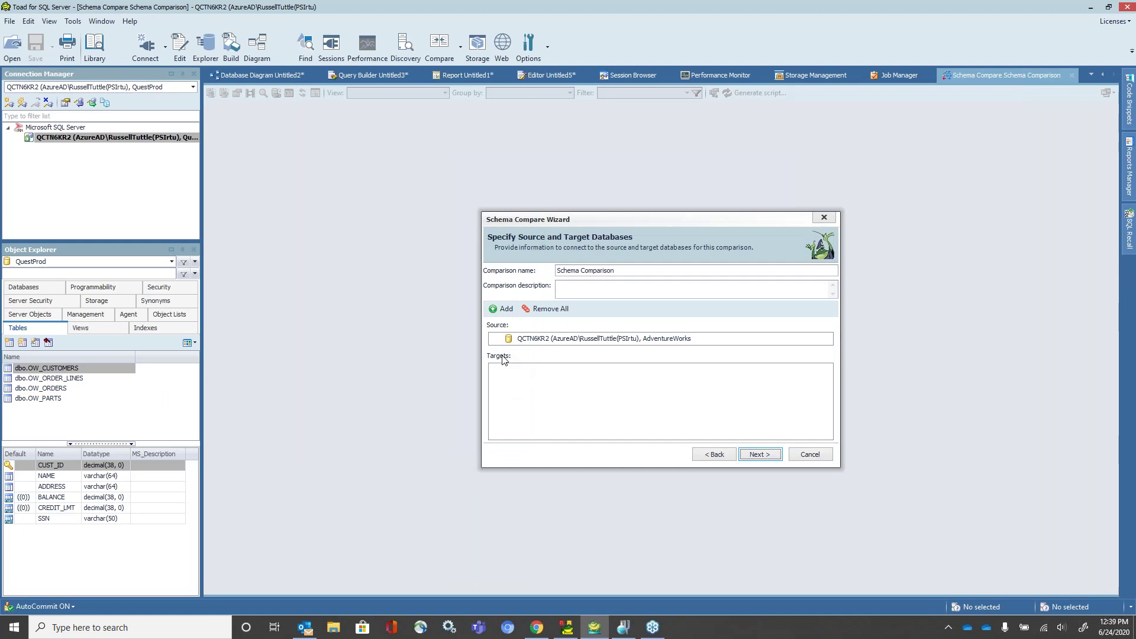
left_click(502, 309)
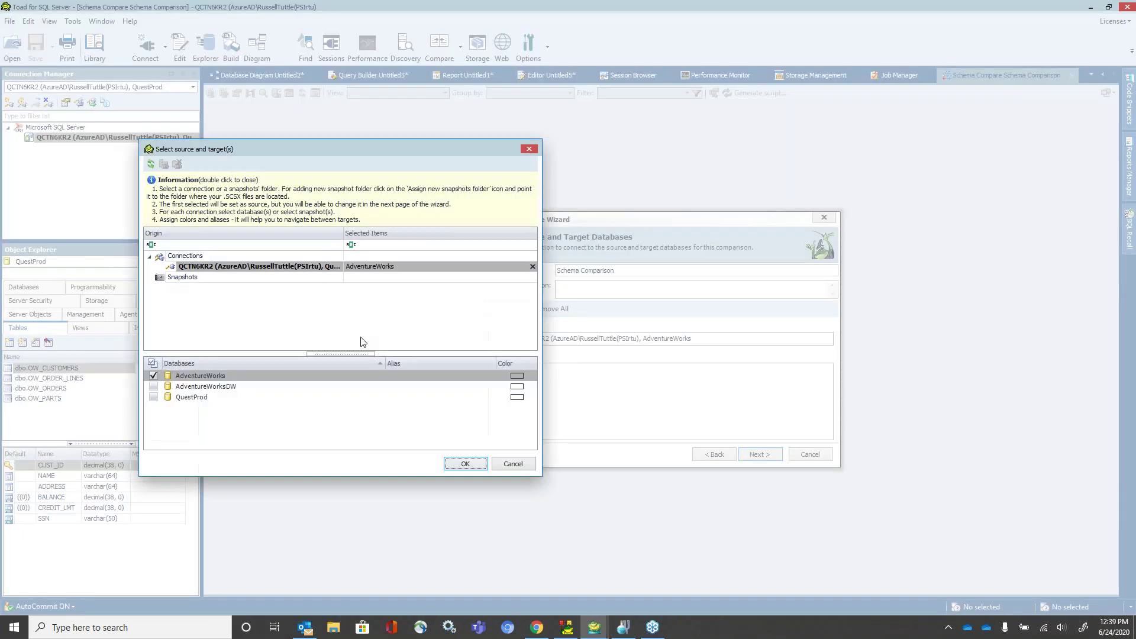
left_click(154, 386)
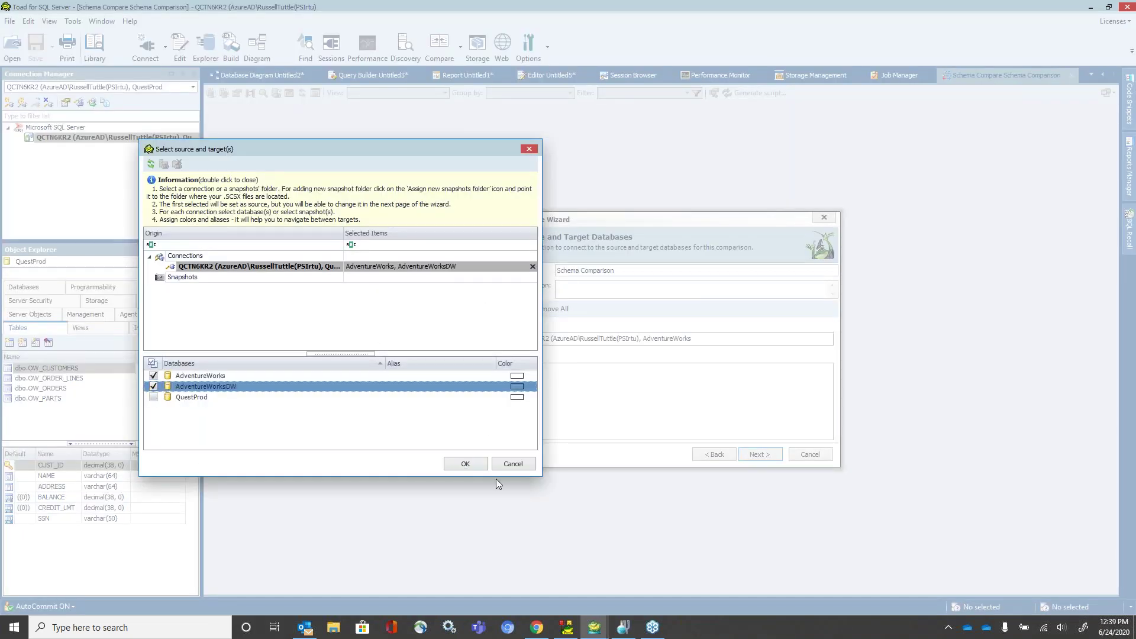
left_click(465, 464)
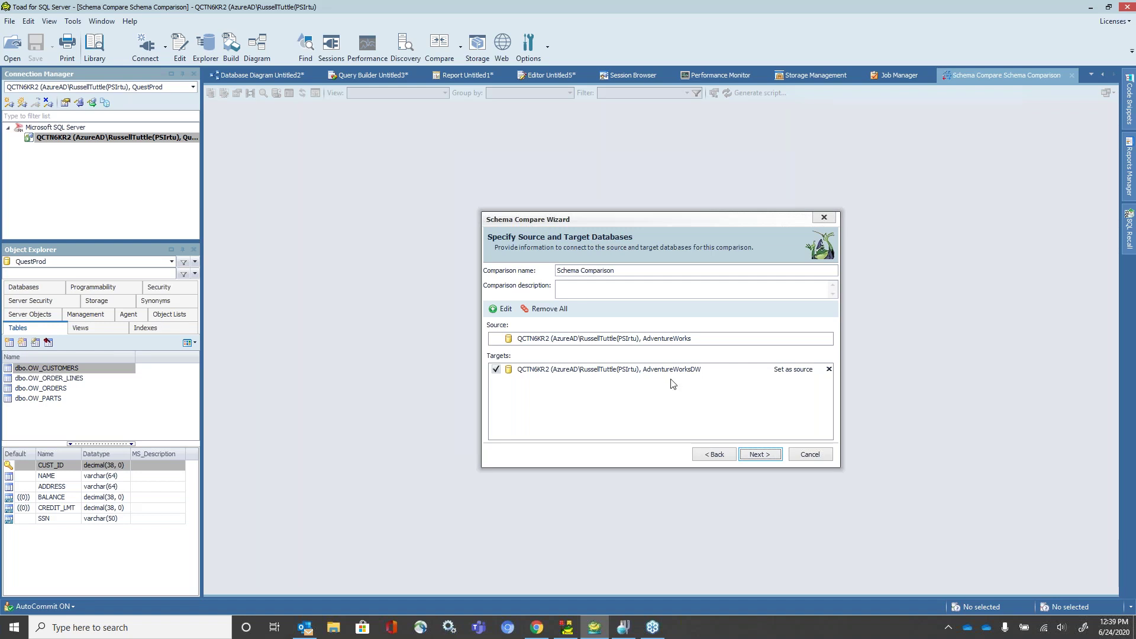
Step: Run the schema comparison on all database objects with the default comparison options and finish the wizard
left_click(758, 456)
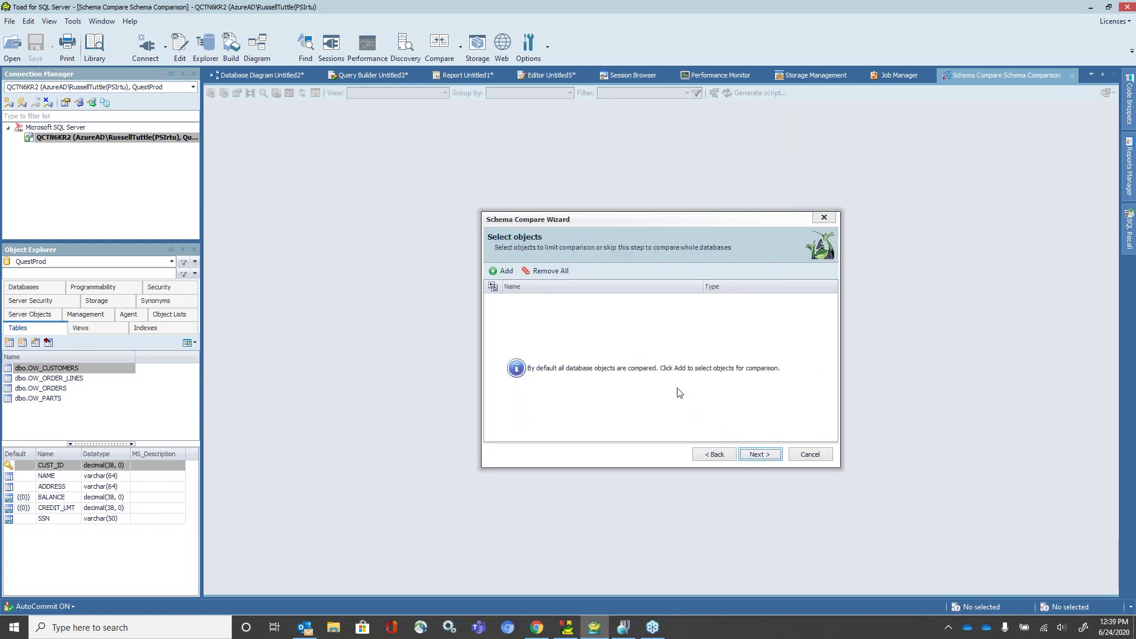
left_click(758, 456)
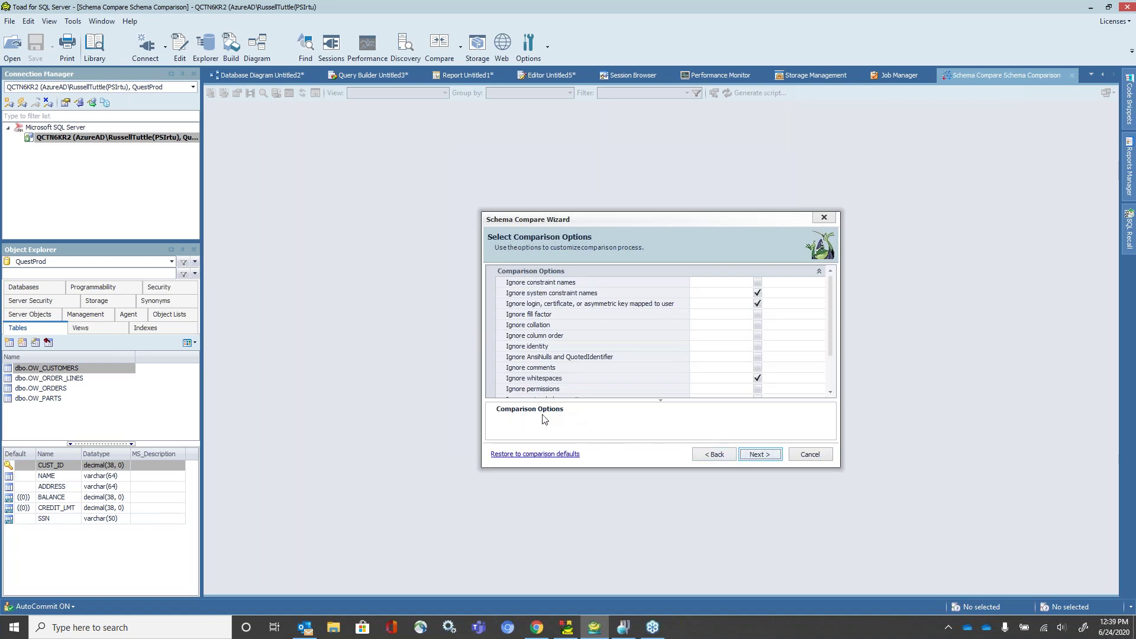
left_click(756, 457)
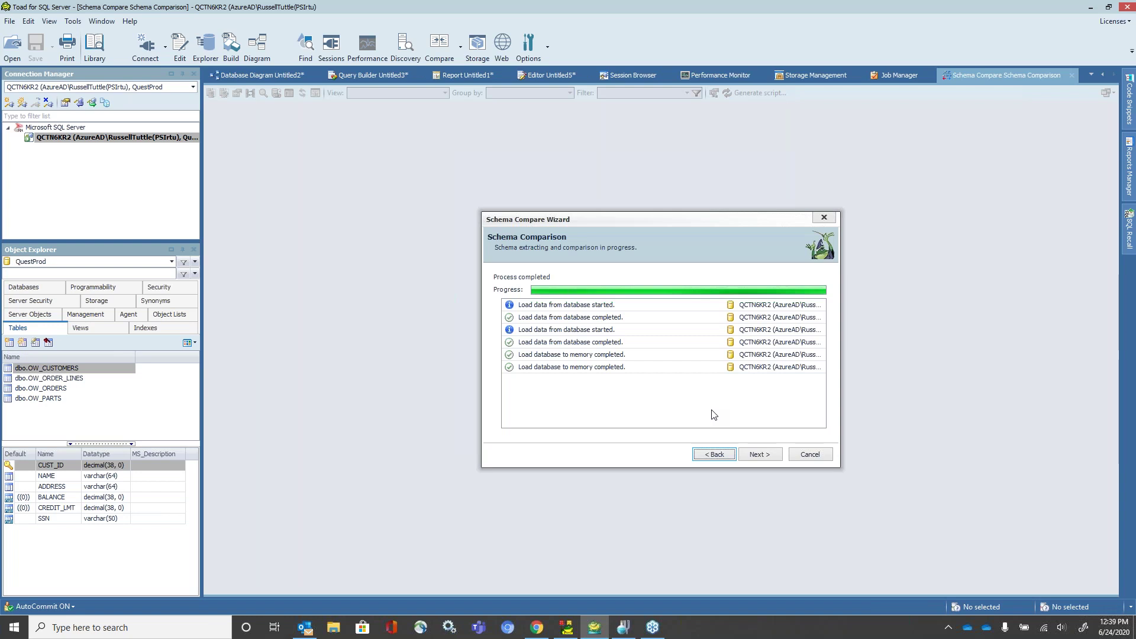
left_click(762, 456)
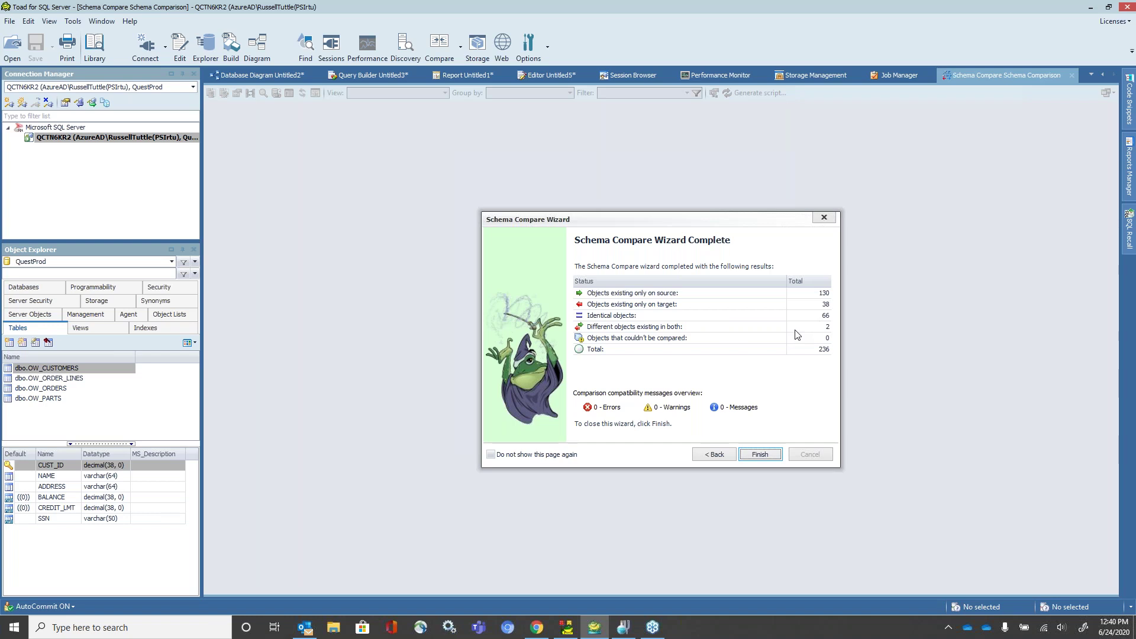
left_click(760, 455)
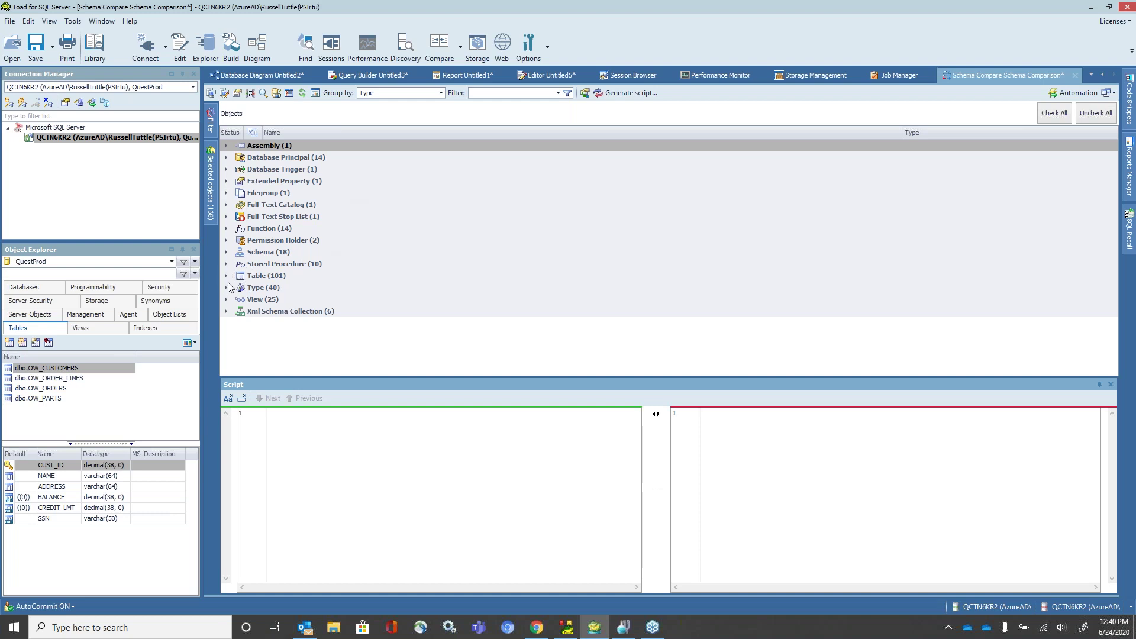
Step: Expand the compared tables and examine the script differences for the dbo.DatabaseLog table
double_click(307, 276)
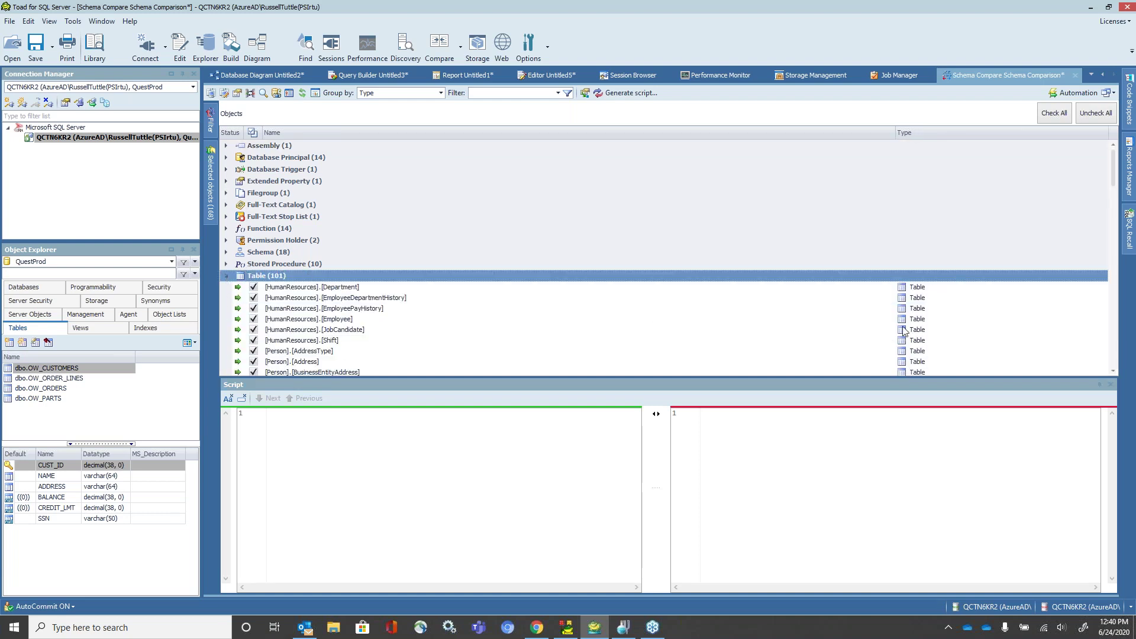
left_click_drag(1115, 160, 1113, 288)
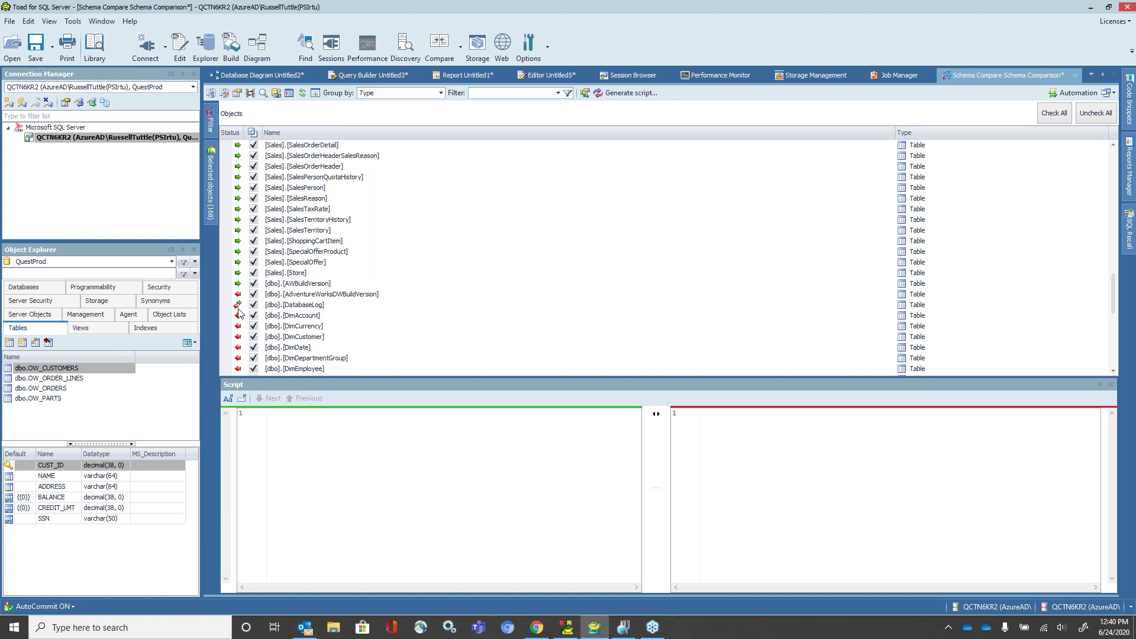
left_click(299, 306)
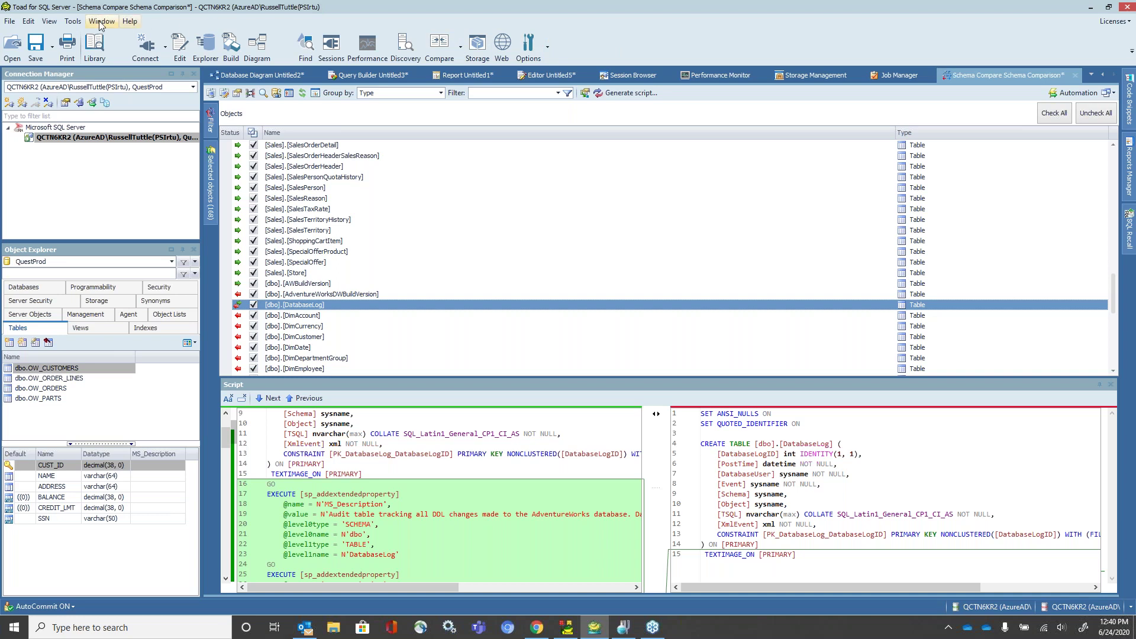
Step: Open a new automation script and auto-hide the Connection Manager and Object Explorer panes
left_click(72, 23)
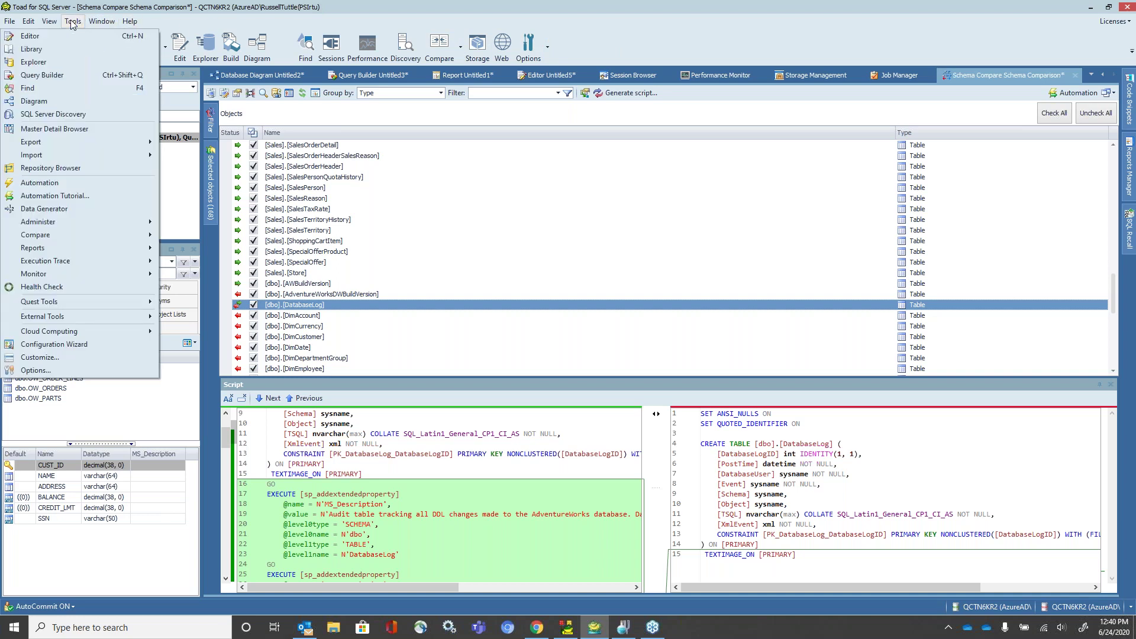
left_click(80, 188)
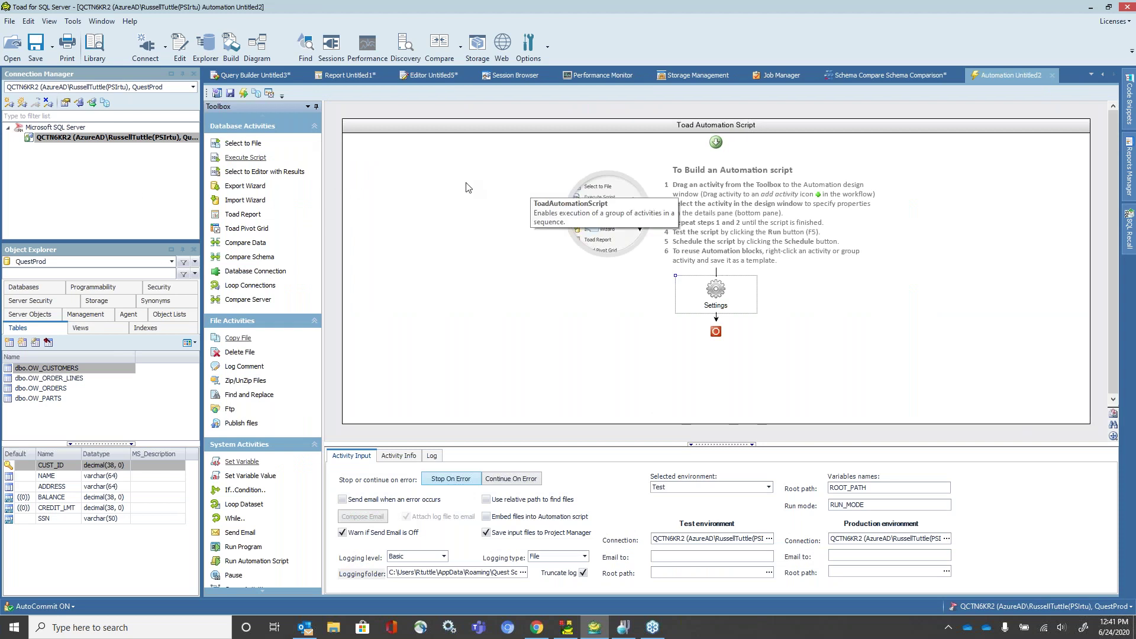
left_click(171, 74)
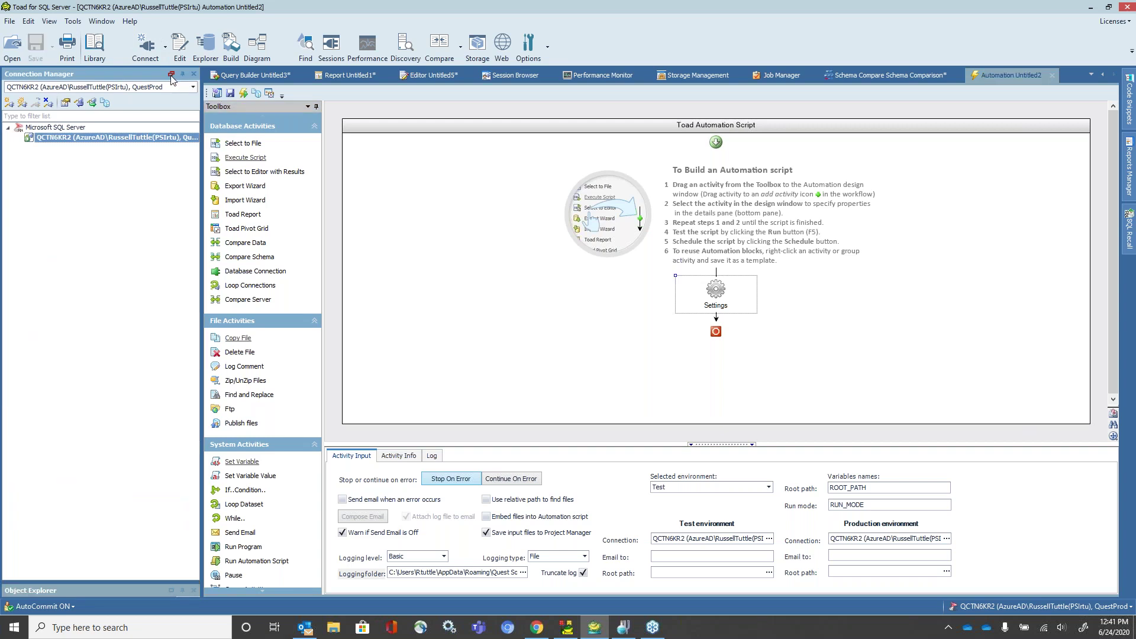
left_click(182, 74)
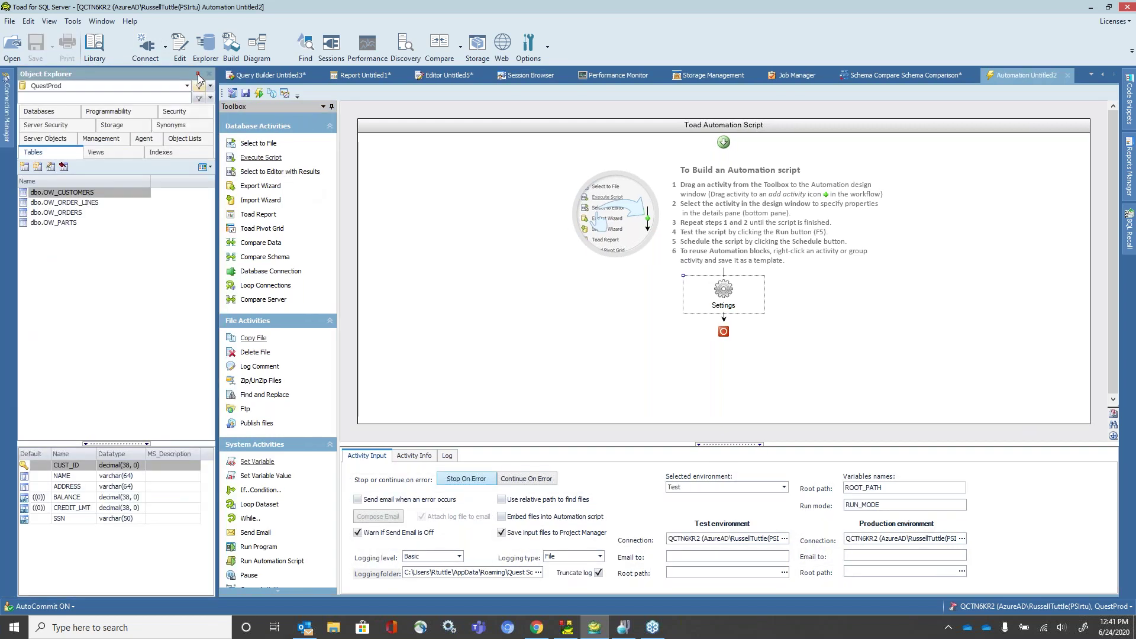
left_click(197, 73)
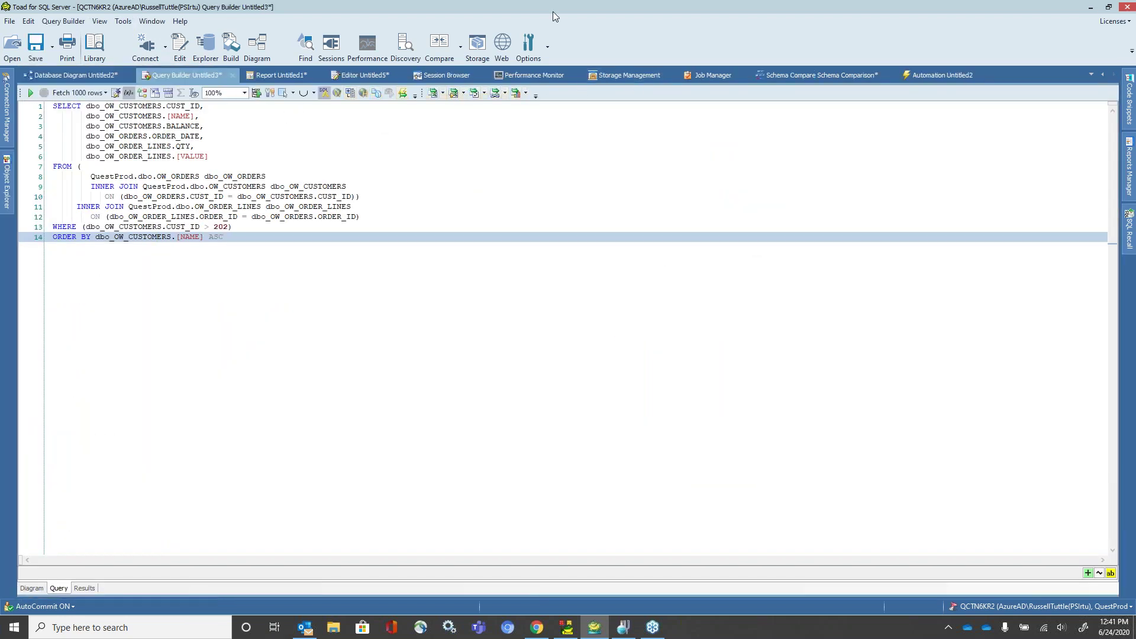
Step: Create another automation script and add a Database Connection activity that uses the QuestProd connection
left_click(120, 26)
left_click(104, 181)
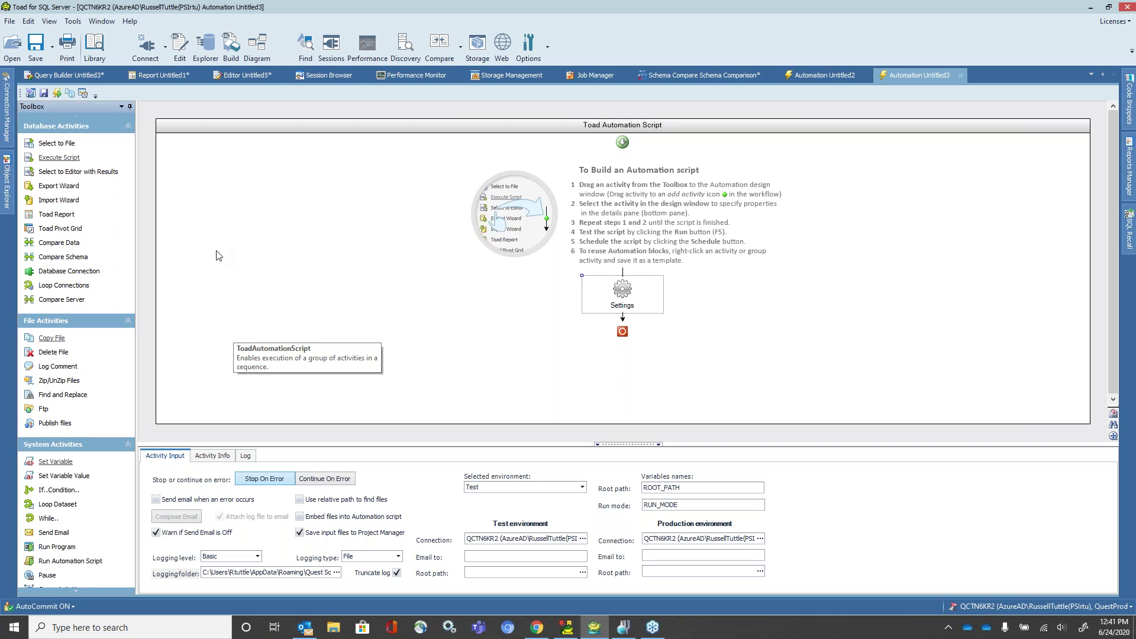
left_click(75, 274)
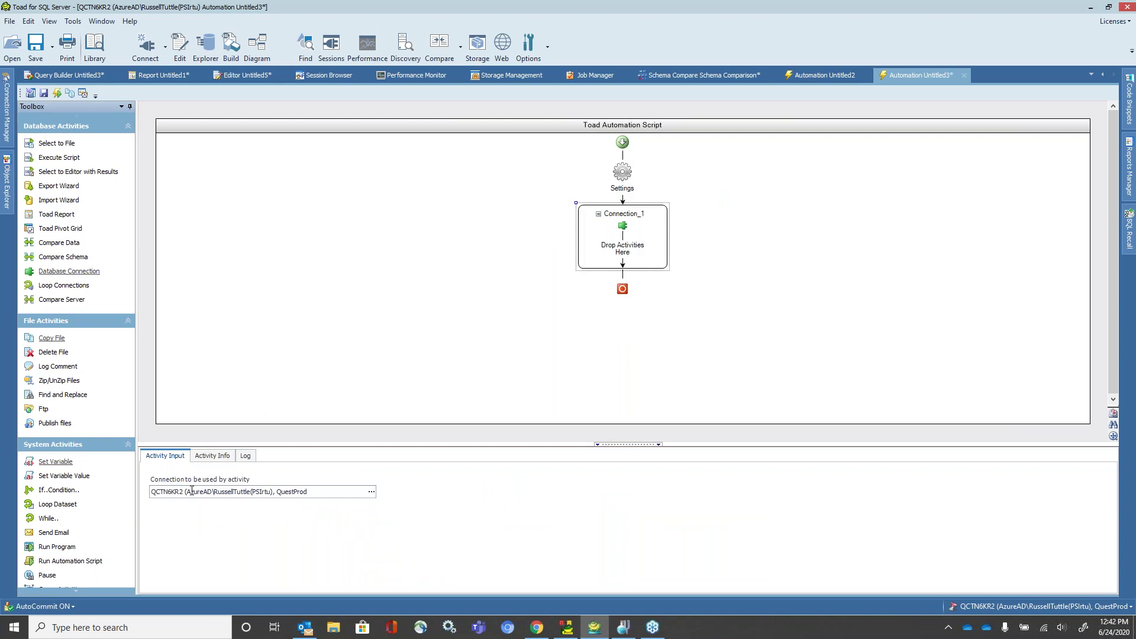
left_click(371, 494)
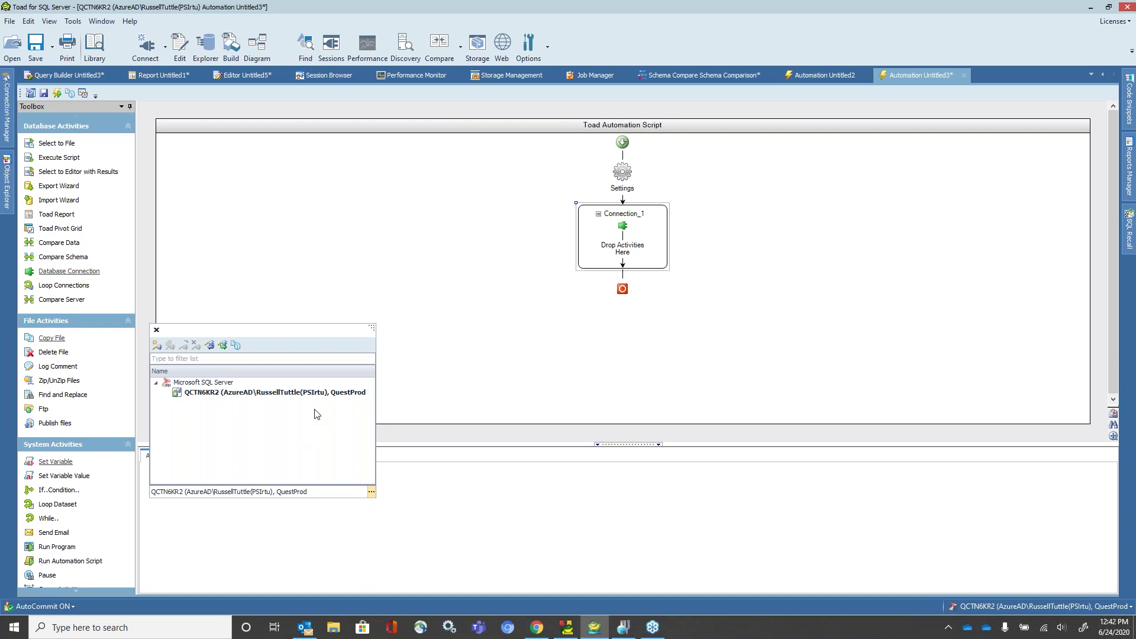
left_click(337, 552)
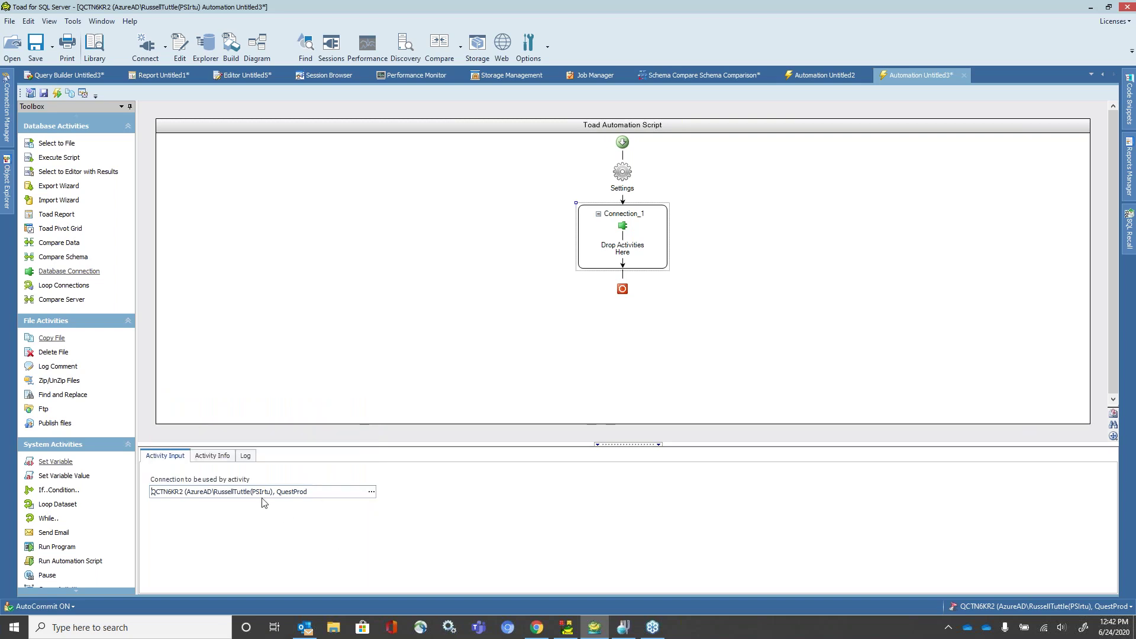
Step: Rename the database connection activity as QUEST_SS
left_click(214, 457)
left_click_drag(199, 485, 123, 486)
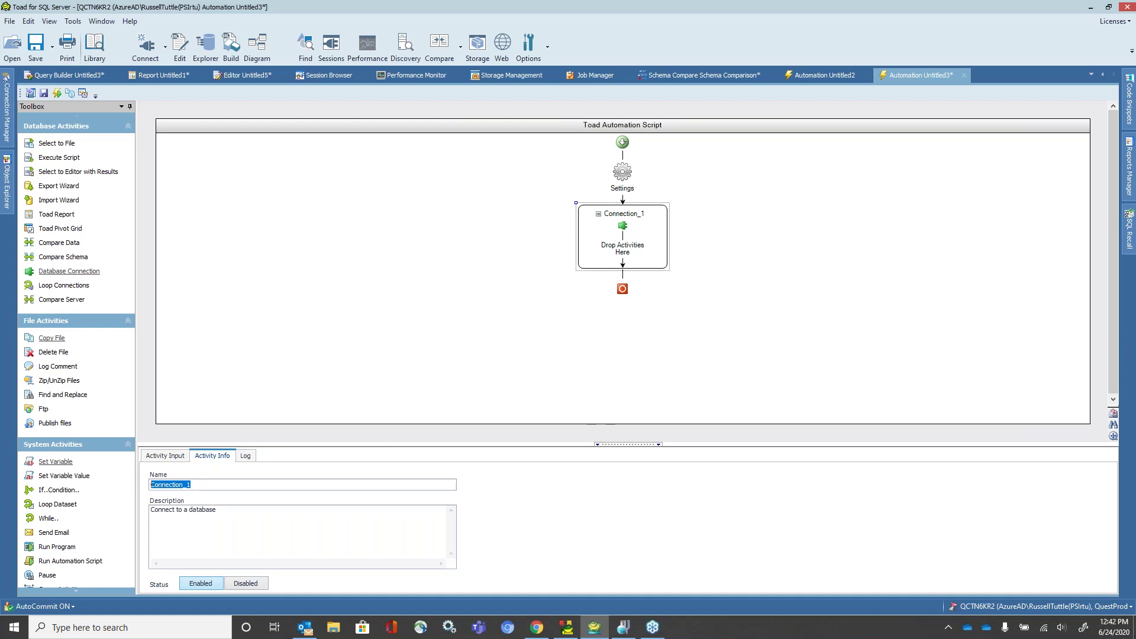
type("QUEST_SS")
Step: Add an Execute Script activity inside the QUEST_SS connection block and make its SQL text ready for entry
double_click(59, 158)
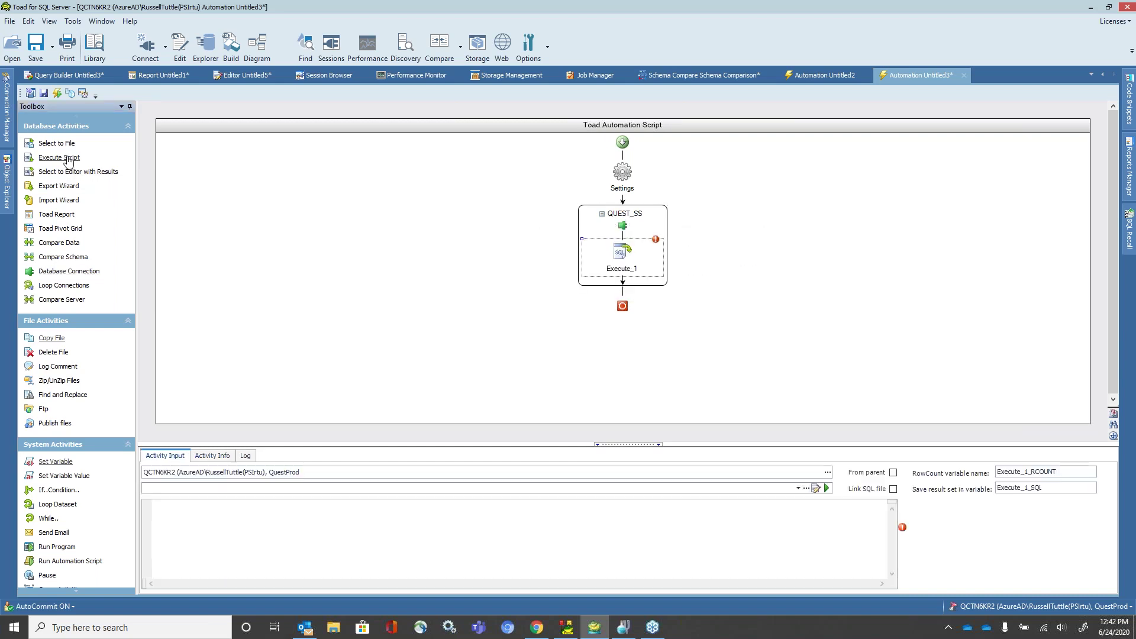
left_click(212, 510)
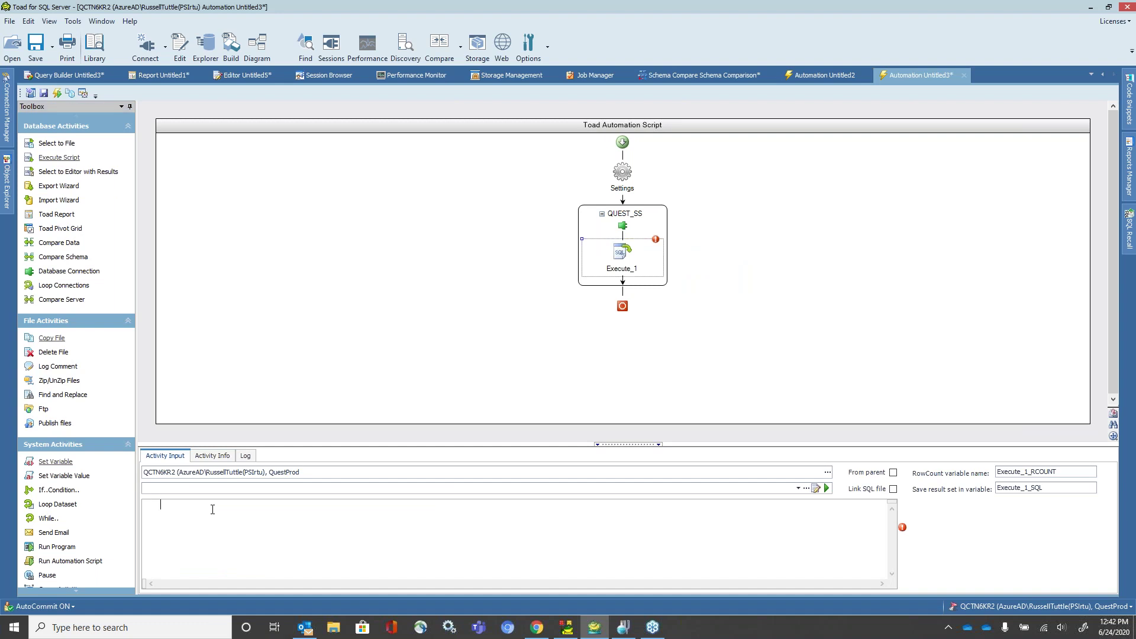
type("dbo_OW_PARTS_PRICE")
key("BackSpace")
key("BackSpace")
key("BackSpace")
key("BackSpace")
key("BackSpace")
key("BackSpace")
key("BackSpace")
key("BackSpace")
key("BackSpace")
key("BackSpace")
key("BackSpace")
key("BackSpace")
key("BackSpace")
key("BackSpace")
key("BackSpace")
key("BackSpace")
key("BackSpace")
Step: Add an Export Wizard activity after the QUEST_SS block and assign it the Desktop export template ss exp temp.txp
double_click(58, 186)
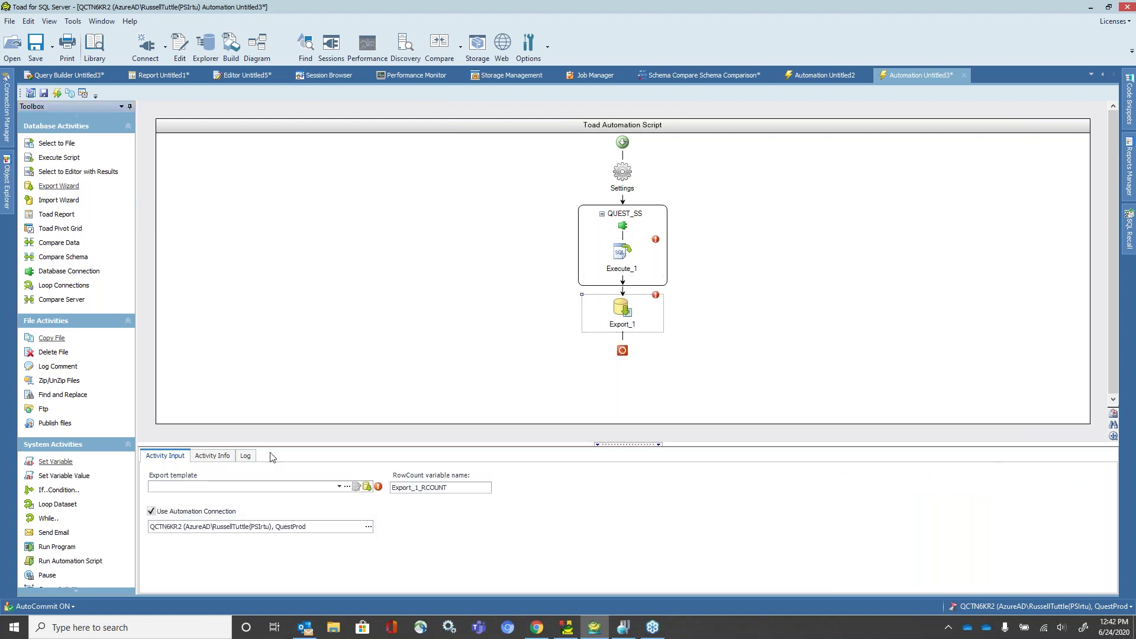
left_click(348, 487)
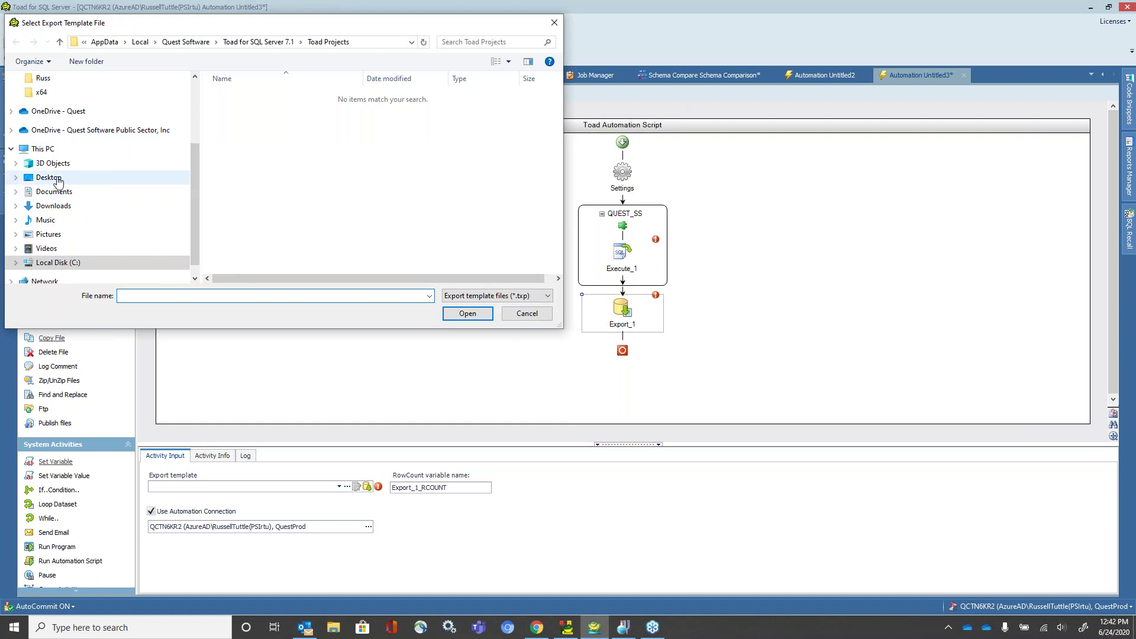
left_click(49, 177)
left_click(240, 183)
double_click(239, 185)
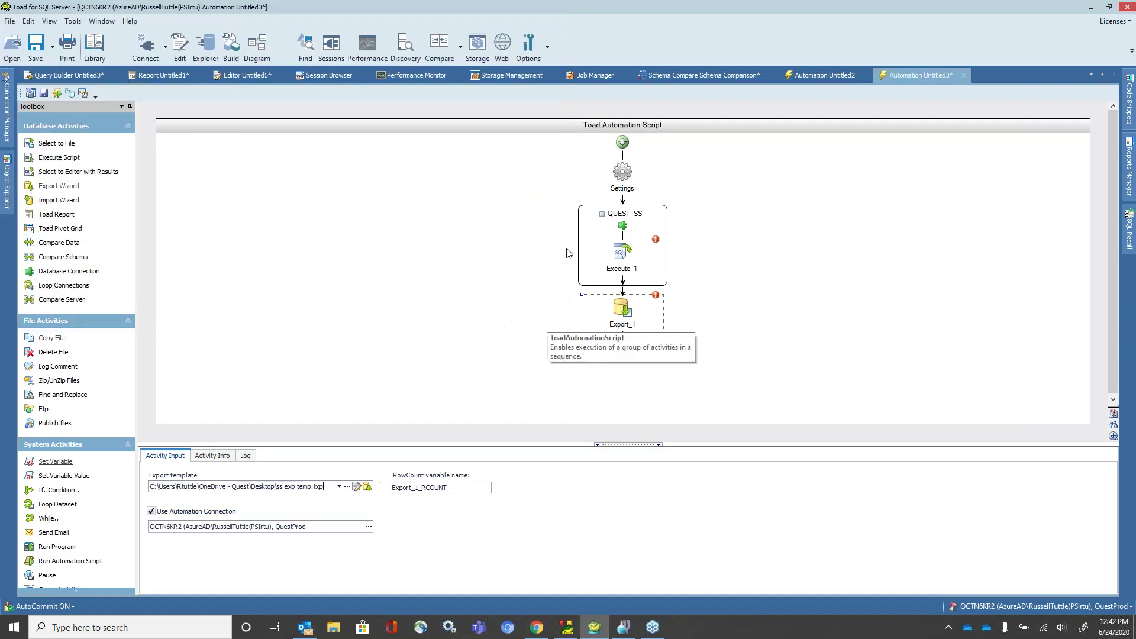
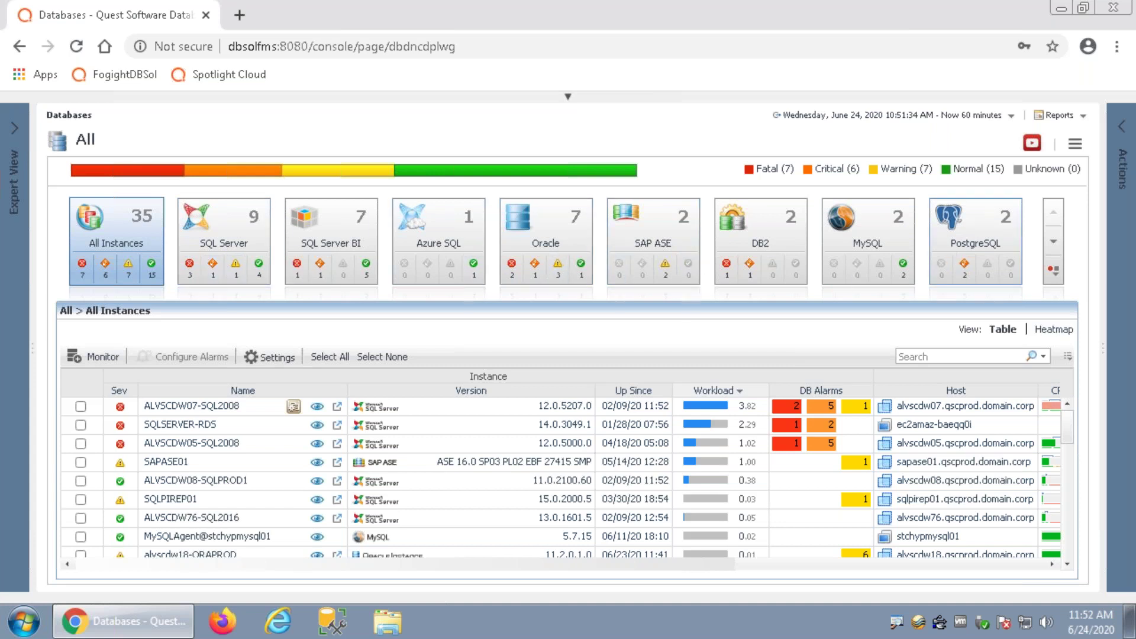
Step: In the Foglight Databases dashboard, view the additional database platform tiles and list only the SQL Server instances
left_click(1056, 246)
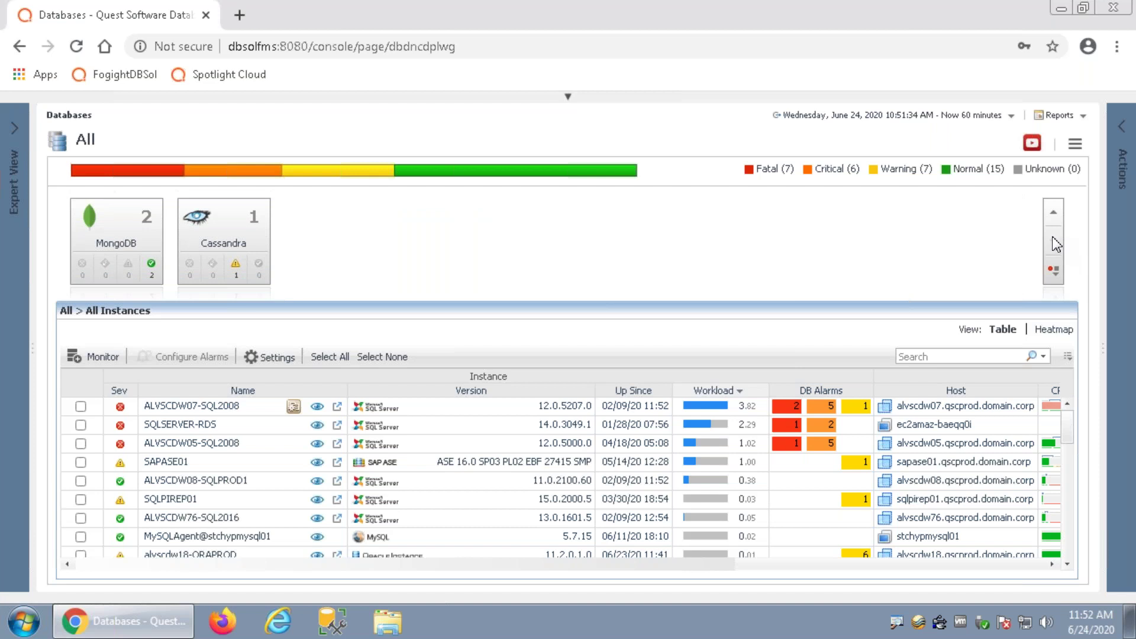
left_click(1056, 213)
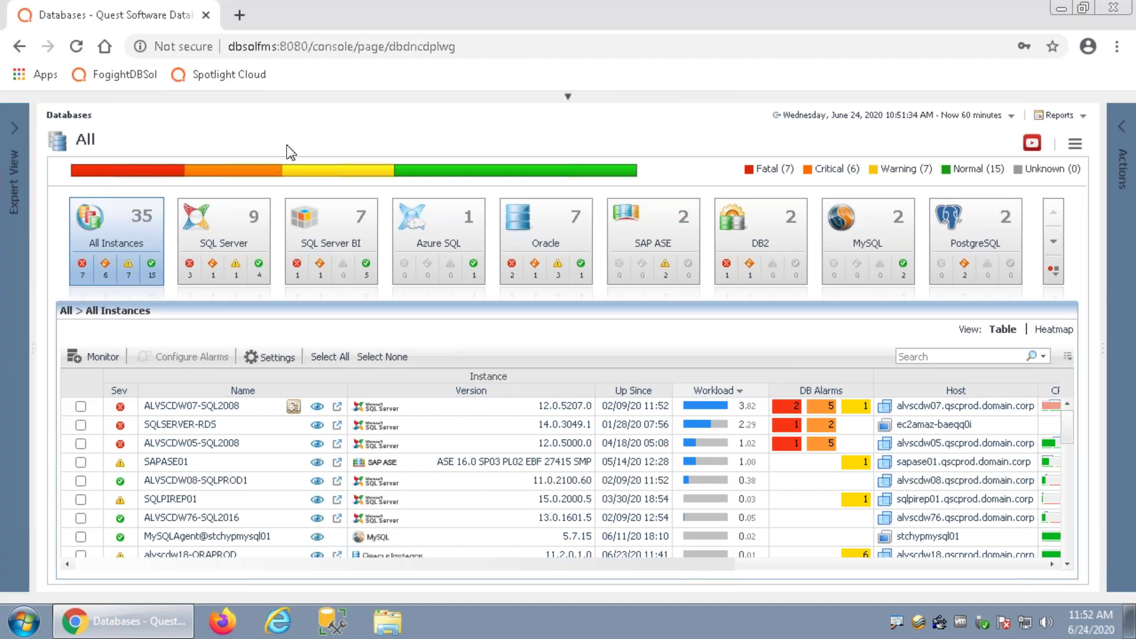
left_click(222, 249)
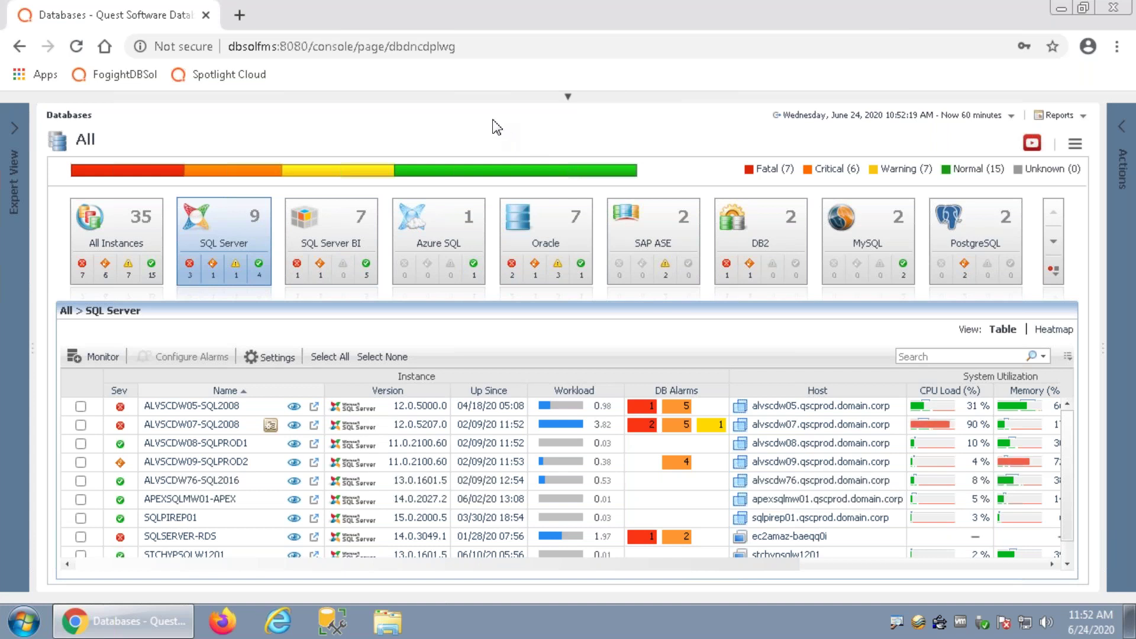
Step: Expand the Database Groups in the navigation and view the SQL Server instances of the Prod and Dev Test groups
left_click(17, 131)
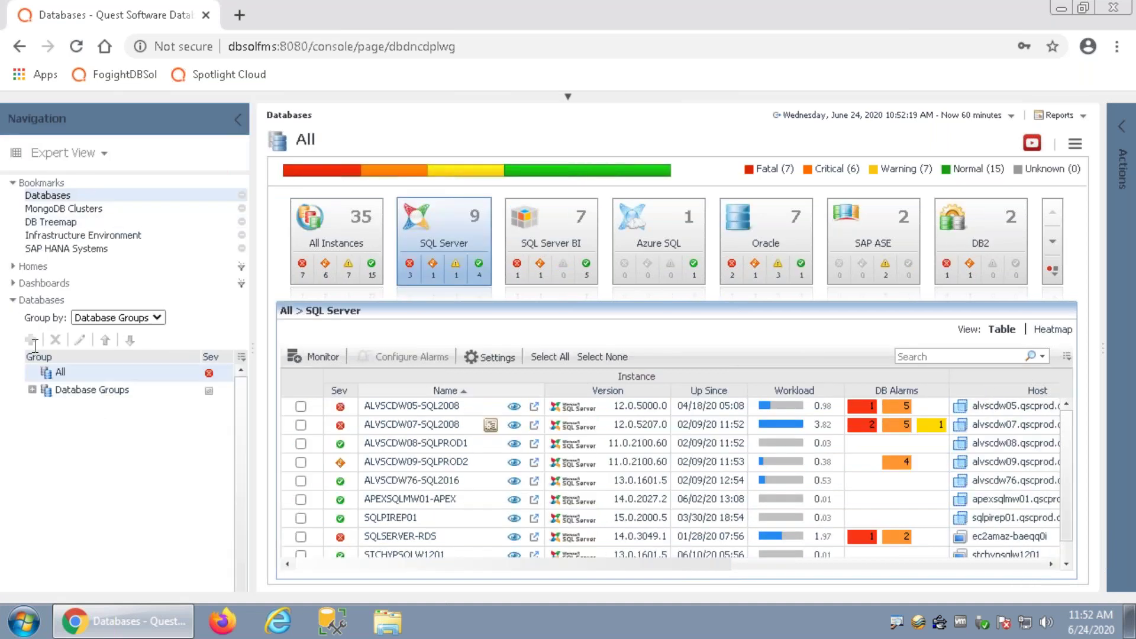
left_click(33, 390)
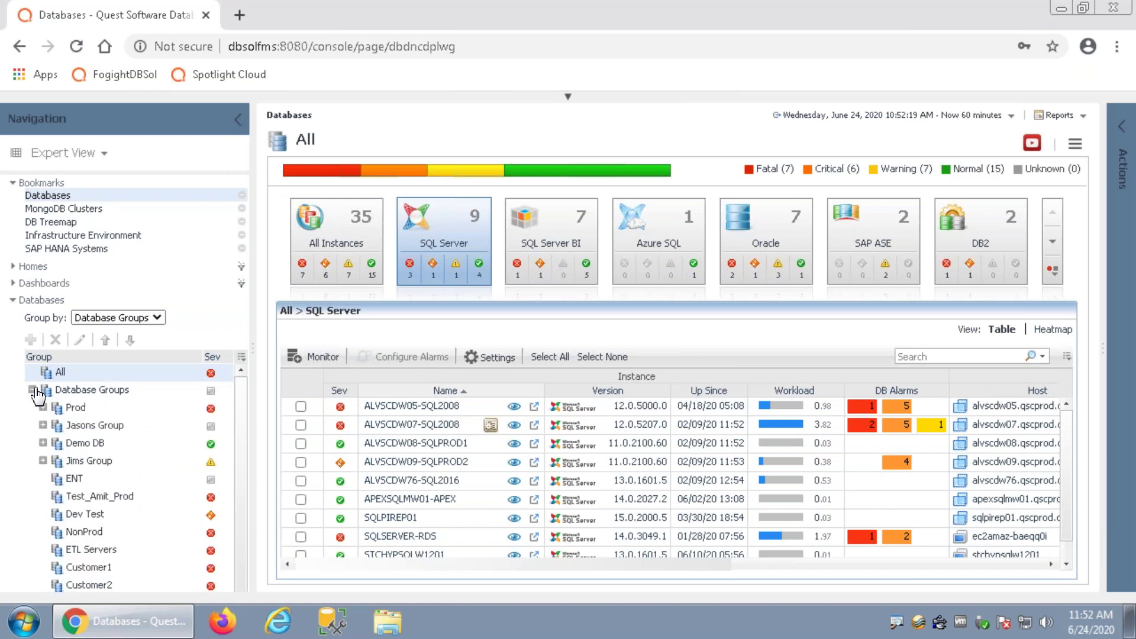
left_click(79, 410)
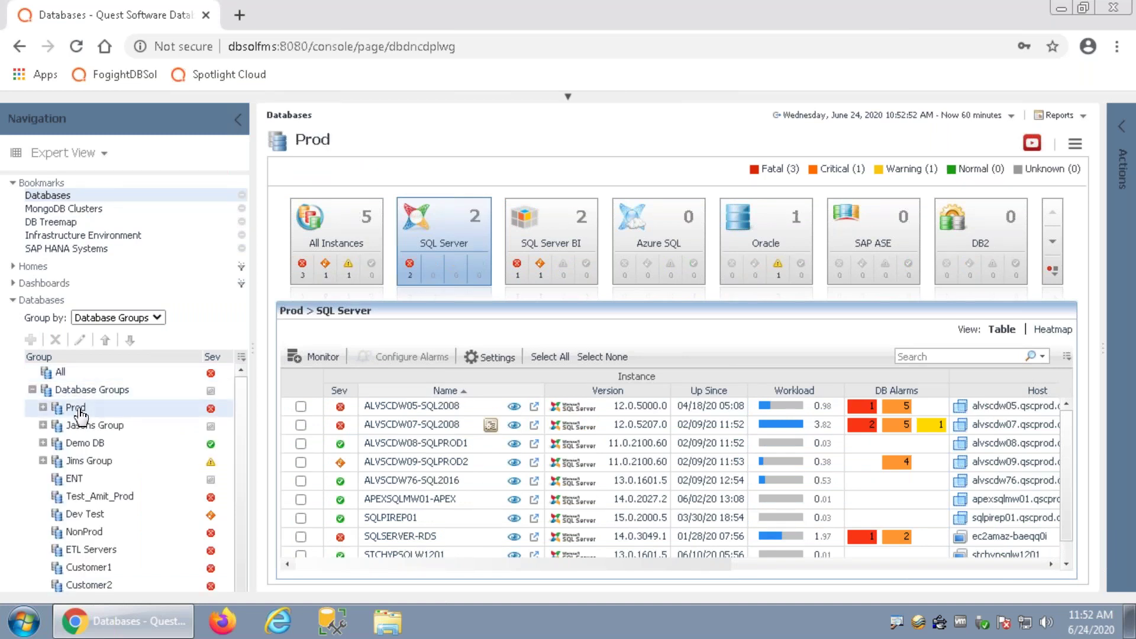
left_click(80, 519)
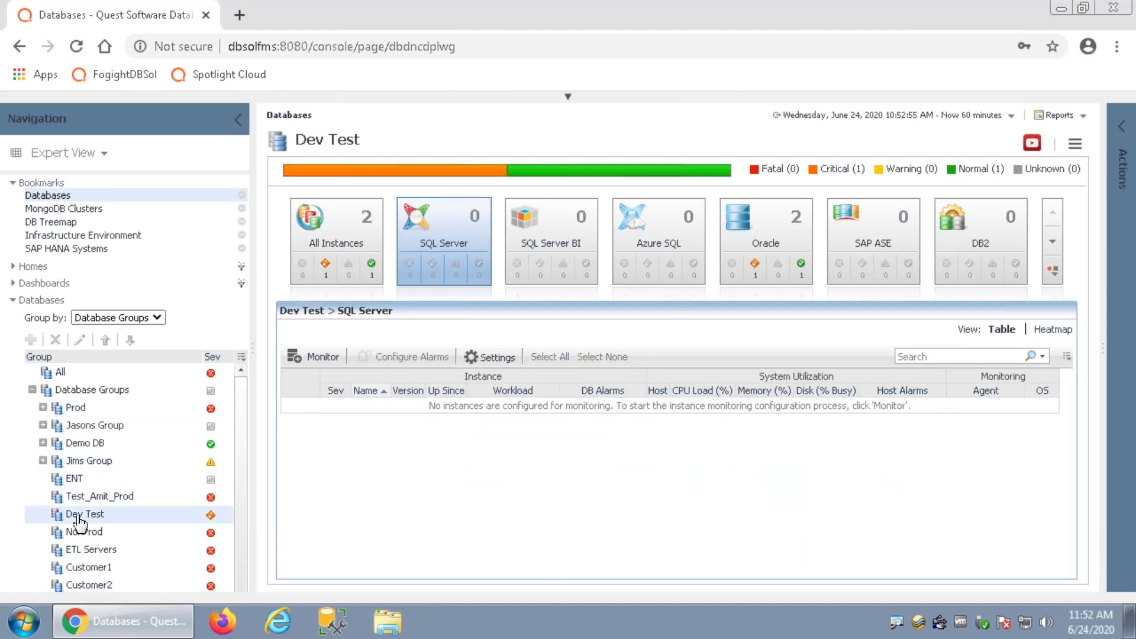
Step: Collapse the Database Groups, list the SQL Server instances of the All group and hide the navigation
left_click(33, 391)
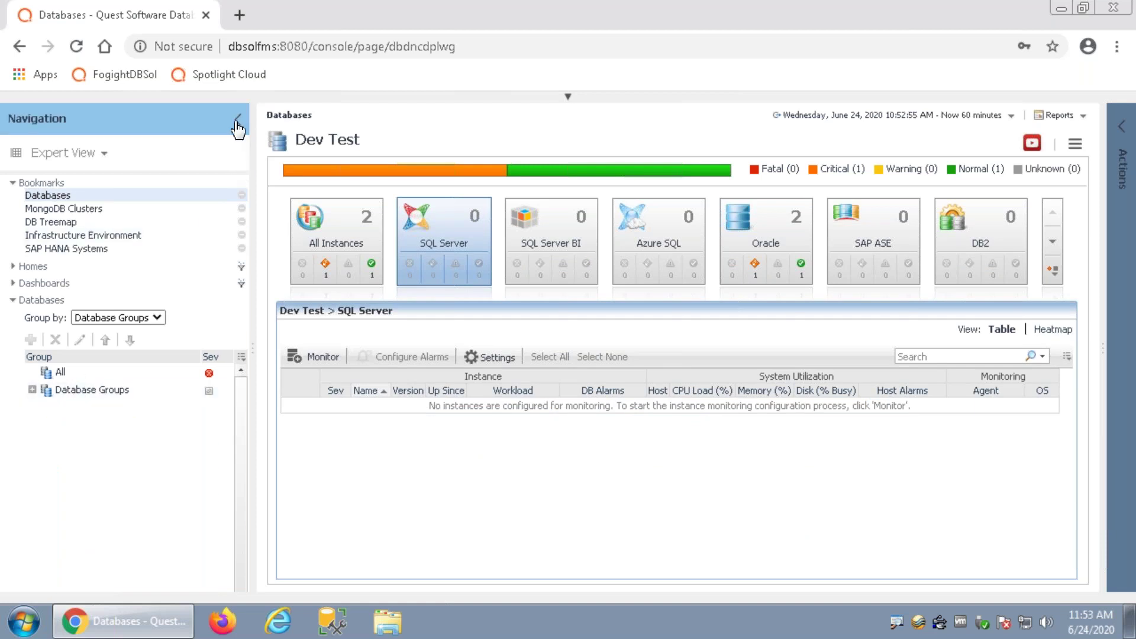
left_click_drag(238, 127, 113, 470)
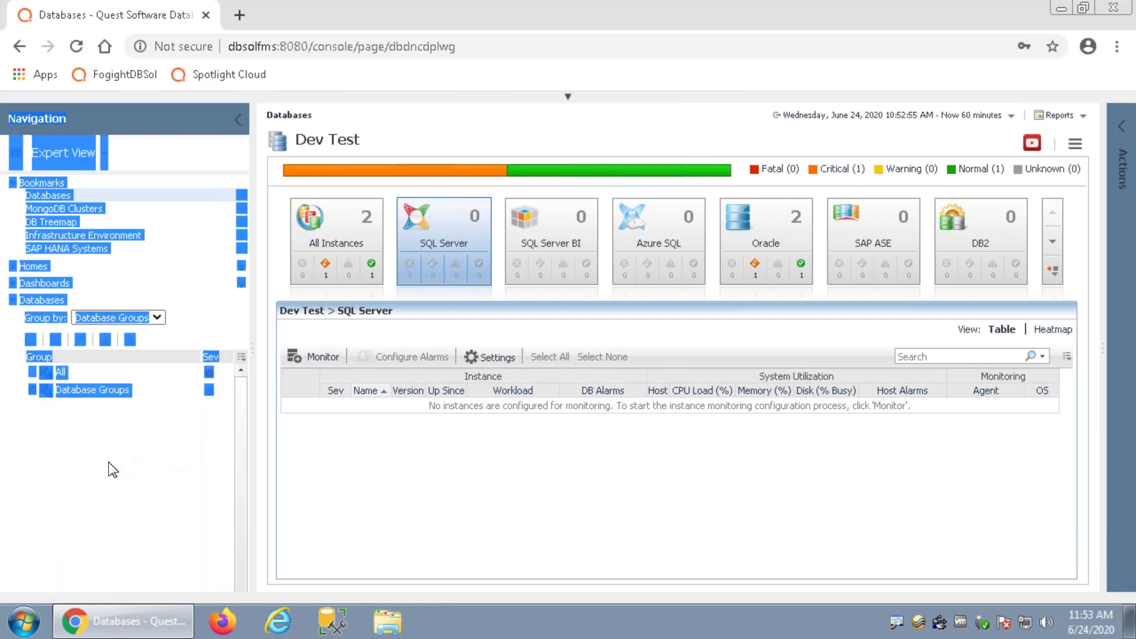
left_click(61, 373)
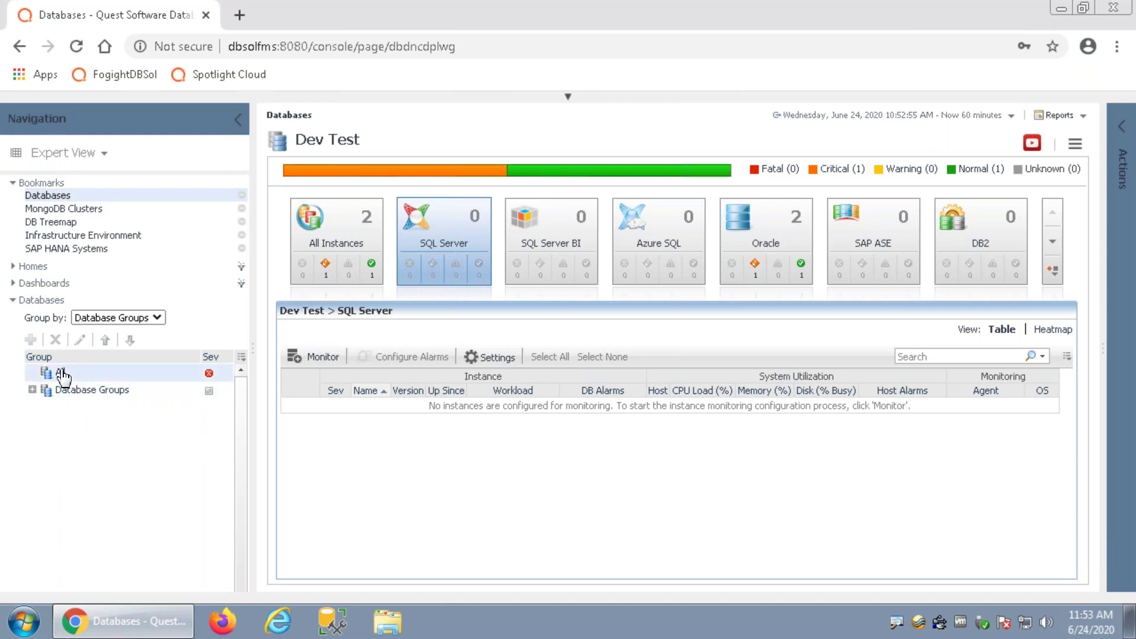
left_click(238, 121)
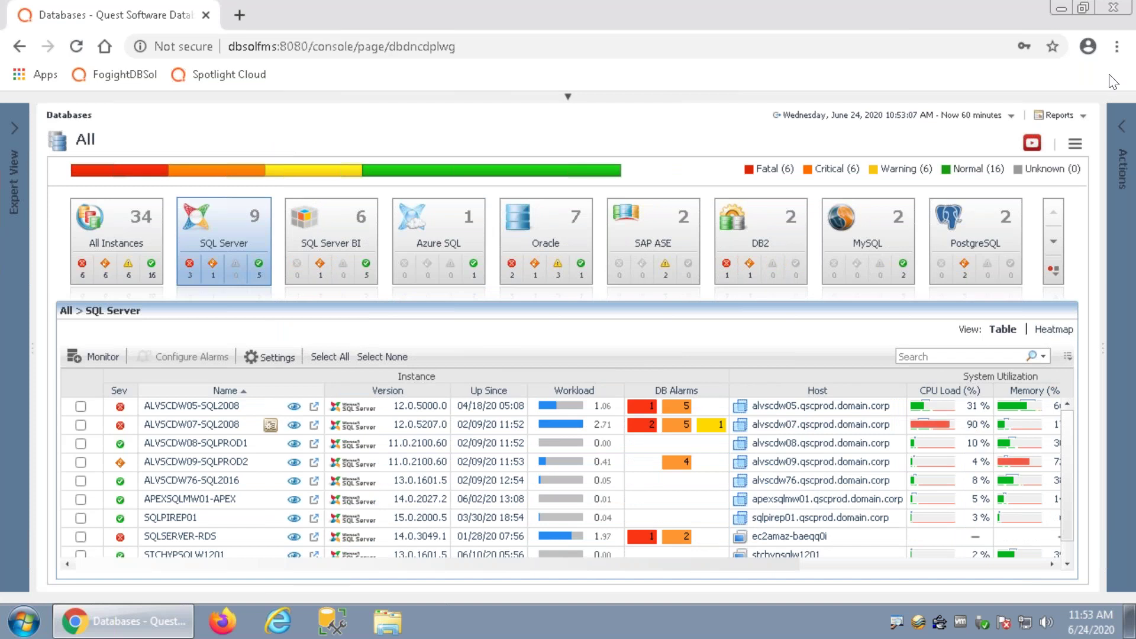
Step: Briefly show the page header and the navigation, collapsing the Bookmarks section before hiding the navigation again
left_click(569, 98)
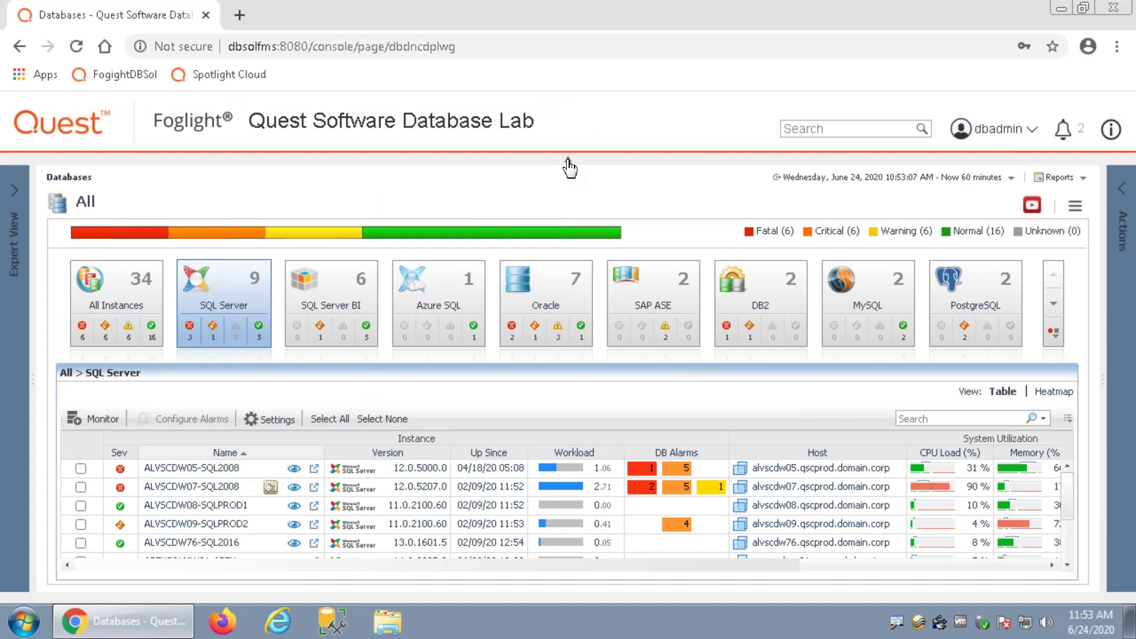
left_click(568, 161)
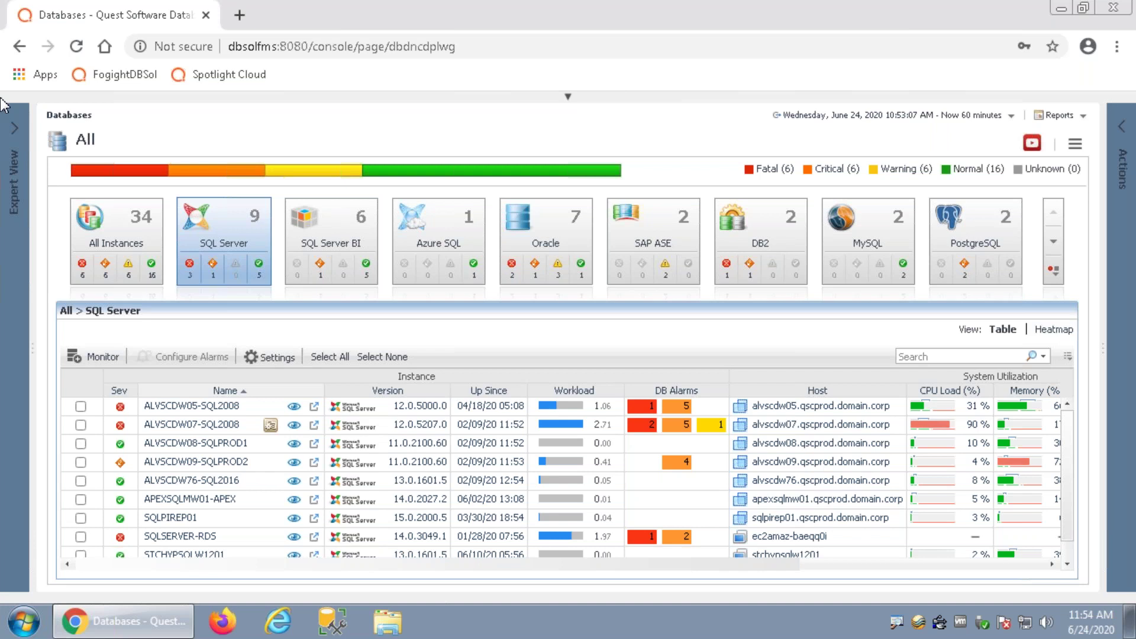
left_click(13, 140)
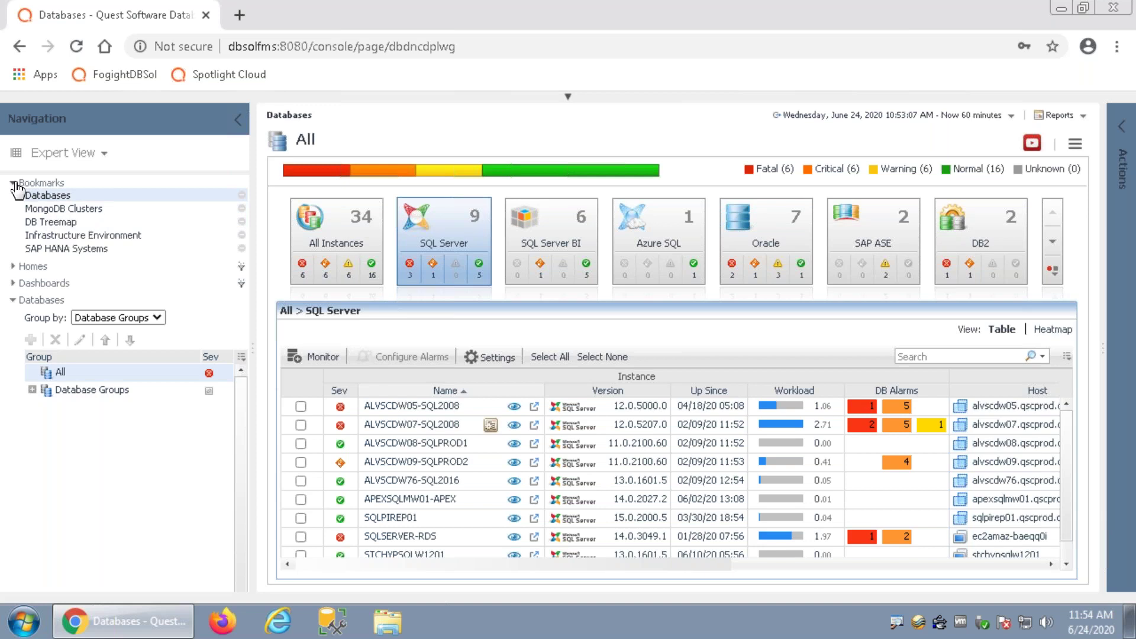
left_click(70, 185)
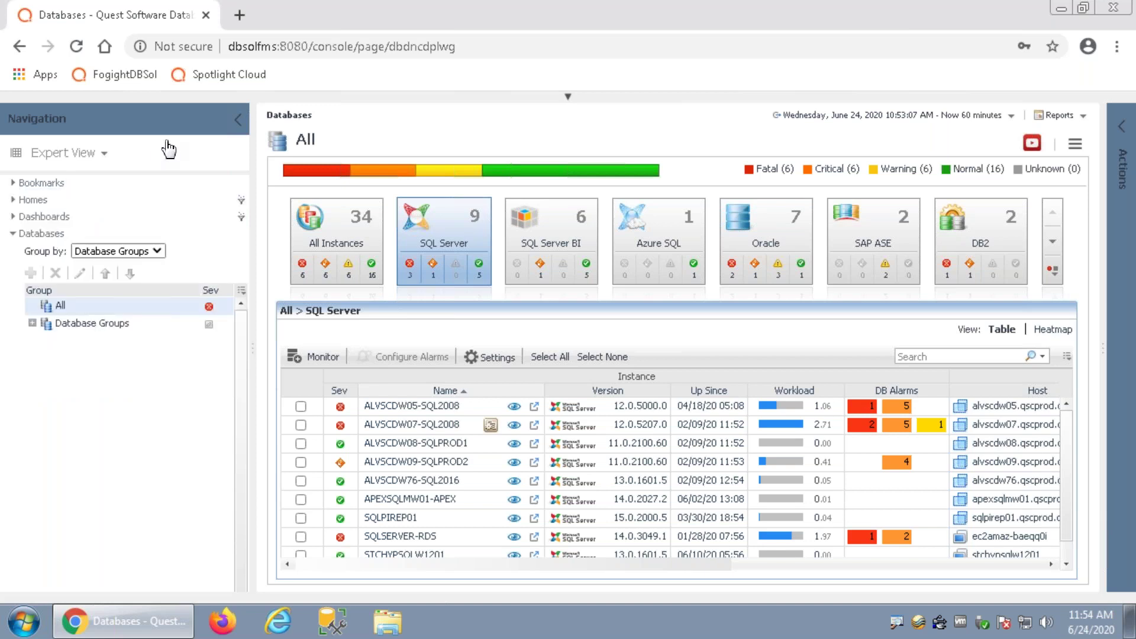
left_click(238, 120)
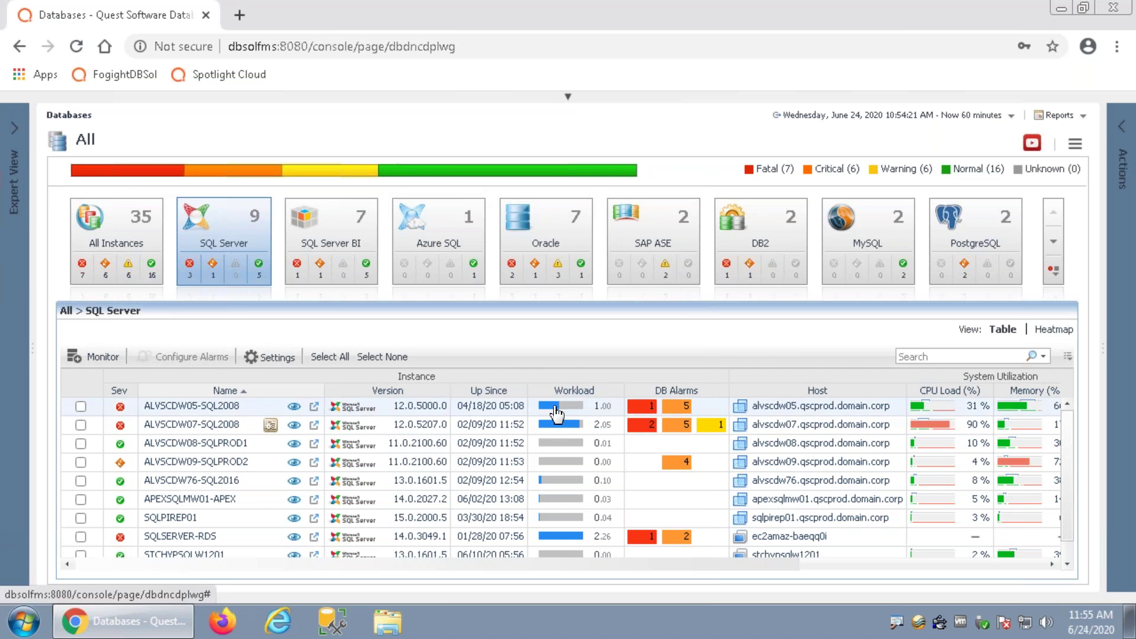
Step: Examine the workload, alarm, host utilization and monitoring agent columns of the SQL Server instance table
mouse_move(556, 415)
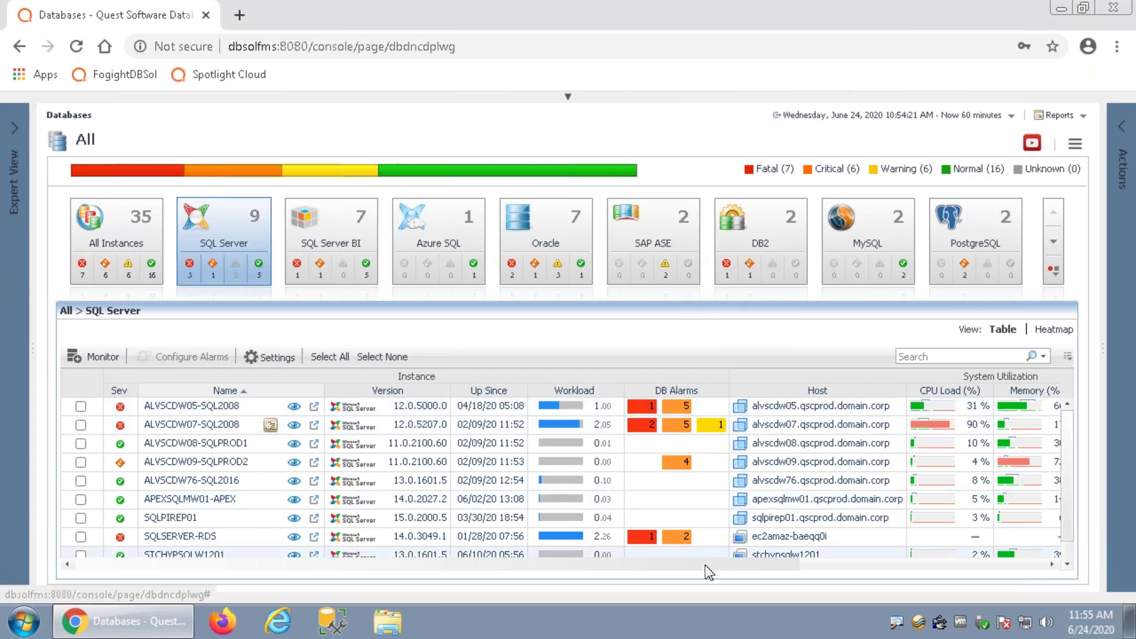
left_click_drag(811, 565, 1006, 567)
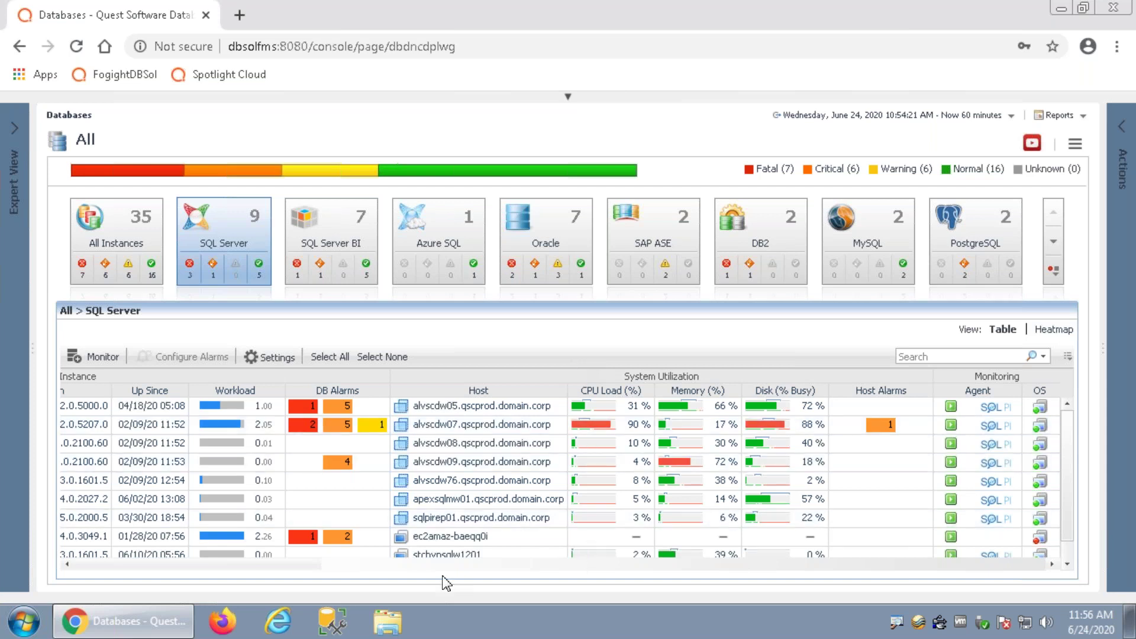
scroll(447, 583, "left", 3)
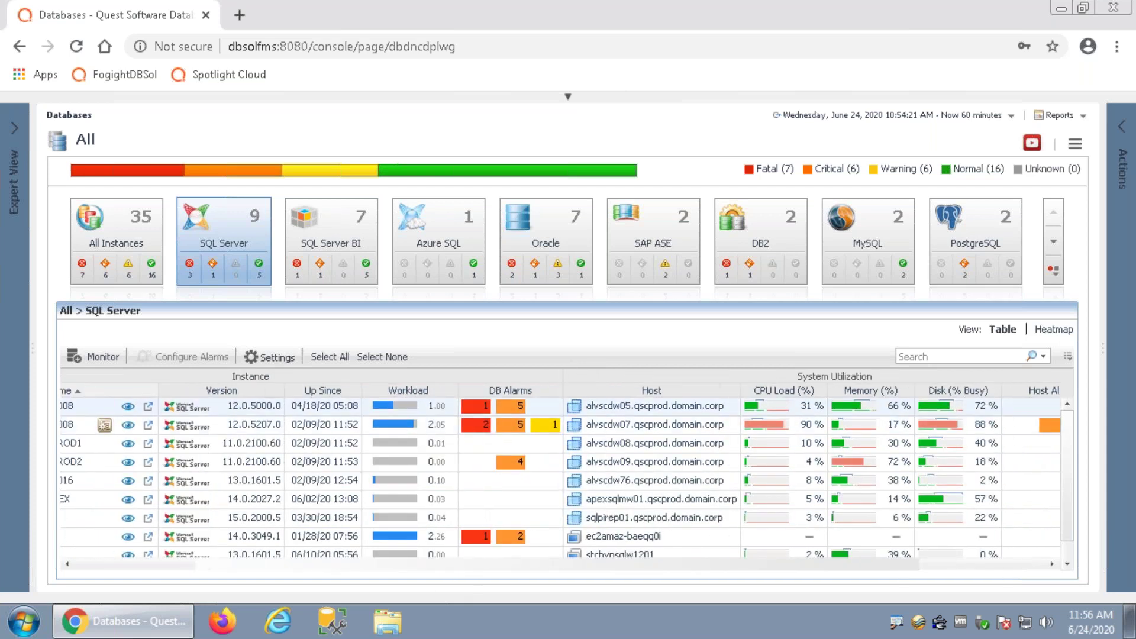
mouse_move(754, 405)
mouse_move(850, 413)
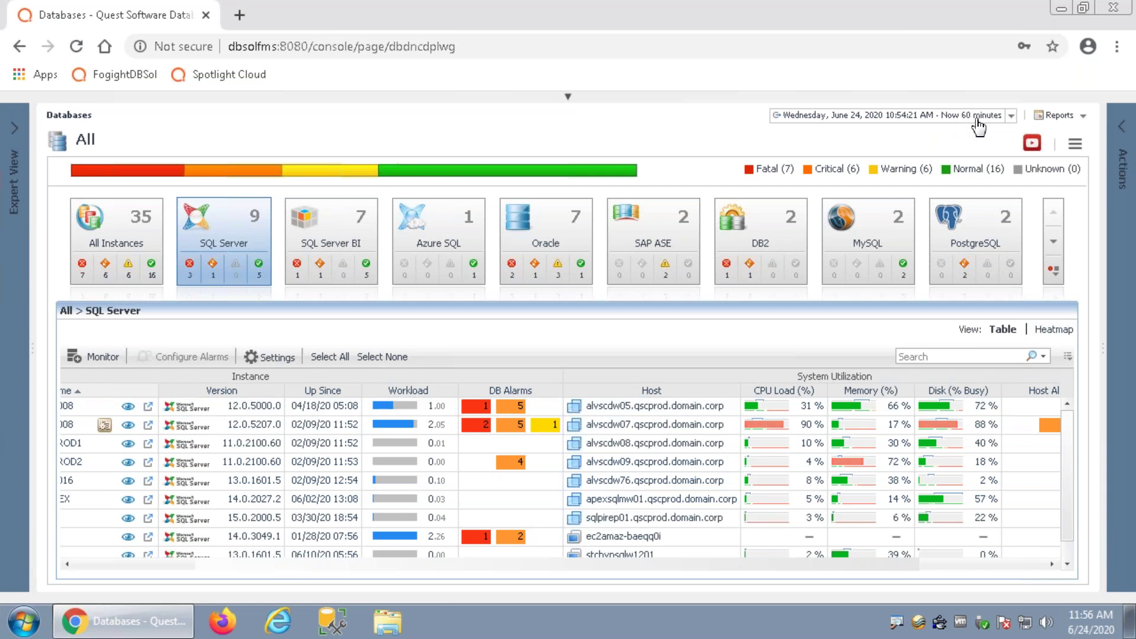
Step: Show the dashboard's time range as a timeline and view the rest of the SQL Server instance list
left_click(1012, 116)
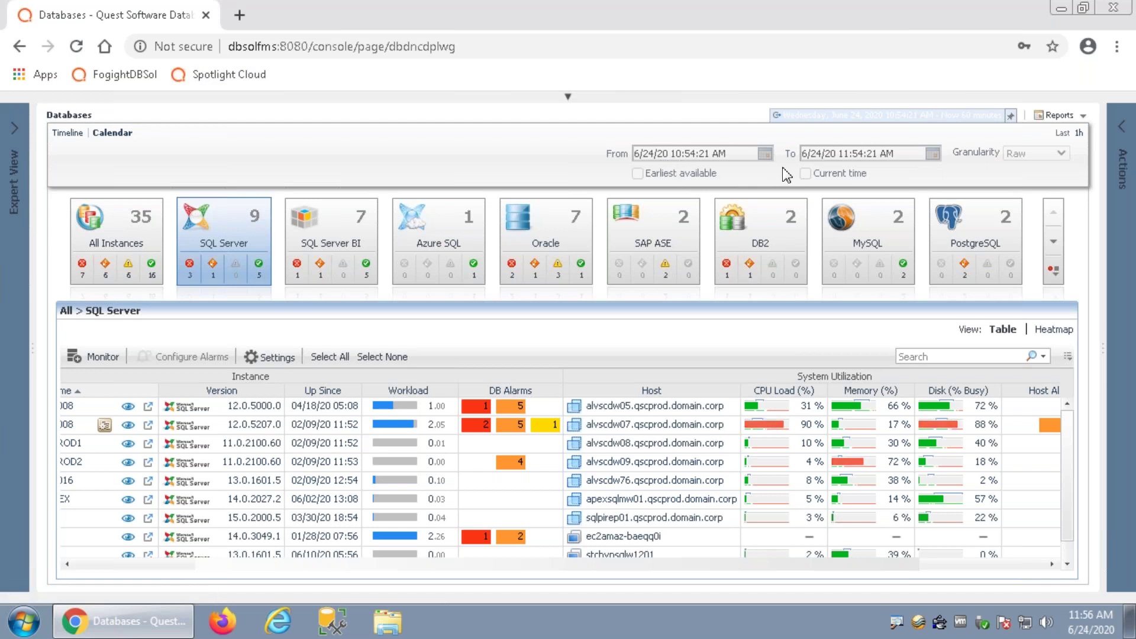
left_click(68, 133)
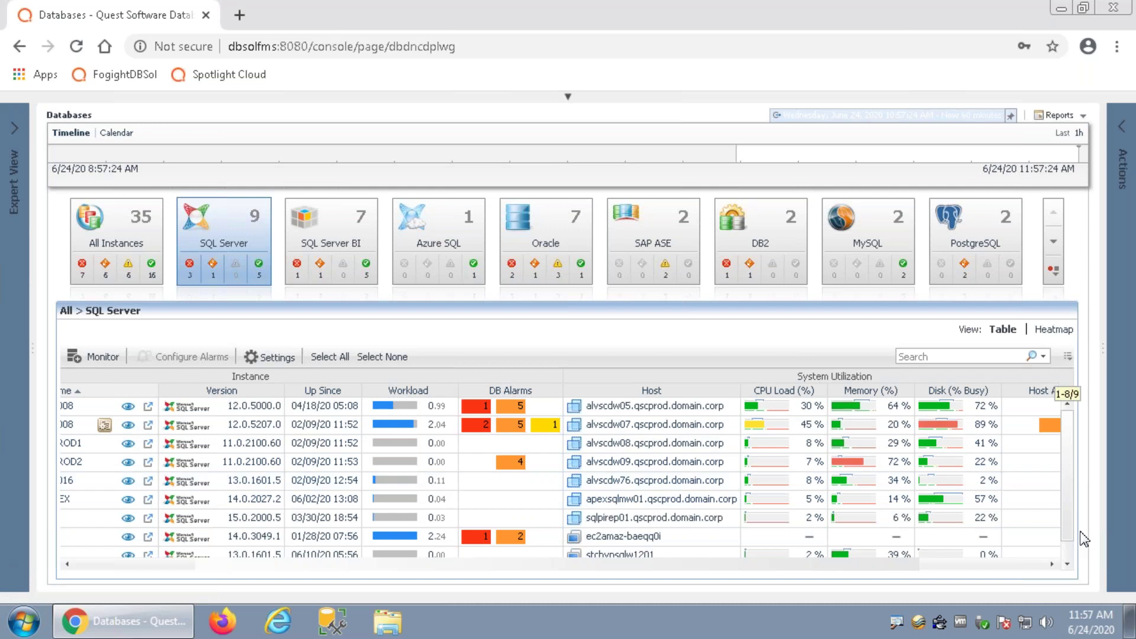
scroll(1067, 476, "down", 1)
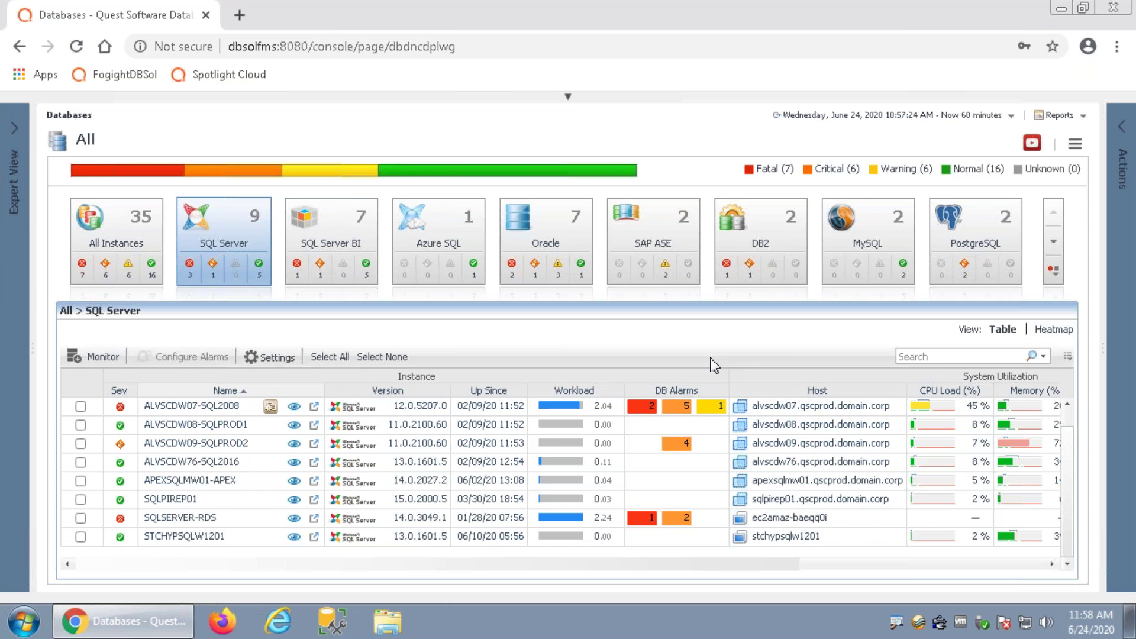
Step: Open the critical alarms of ALVSCDW07-SQL2008 and read their hosts, instances and messages
left_click(686, 407)
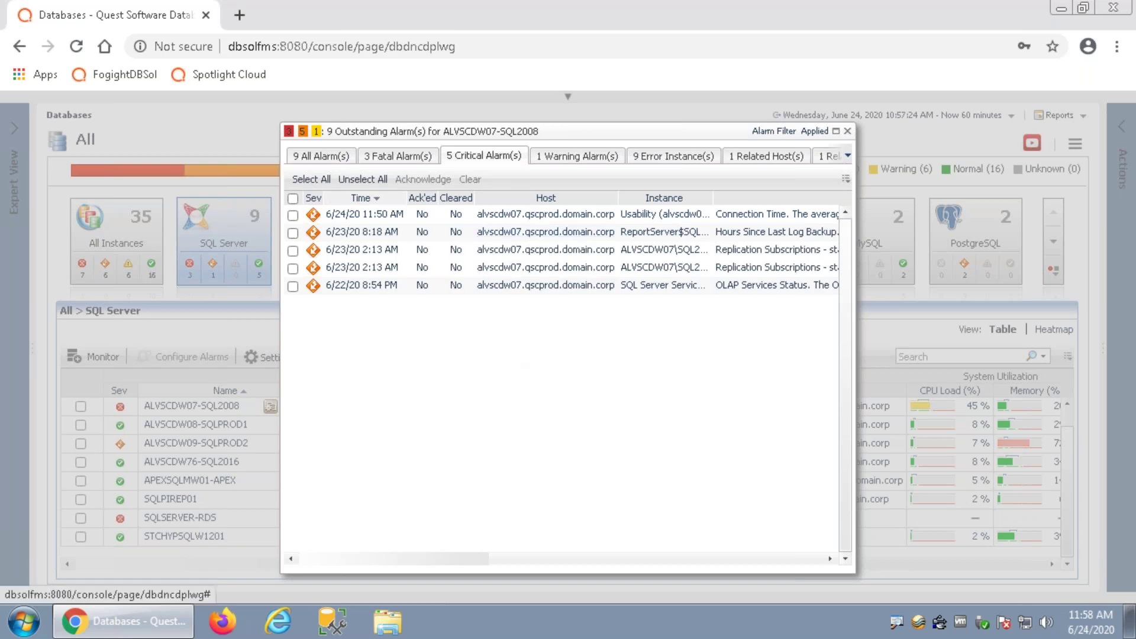
left_click_drag(441, 563, 541, 566)
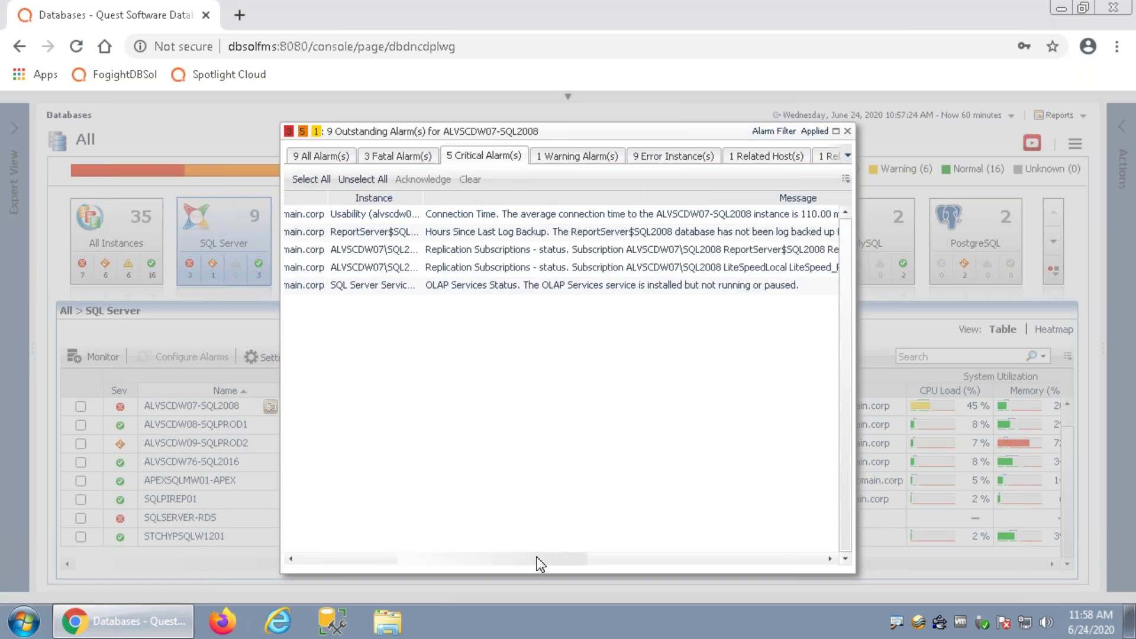
left_click_drag(552, 564, 421, 563)
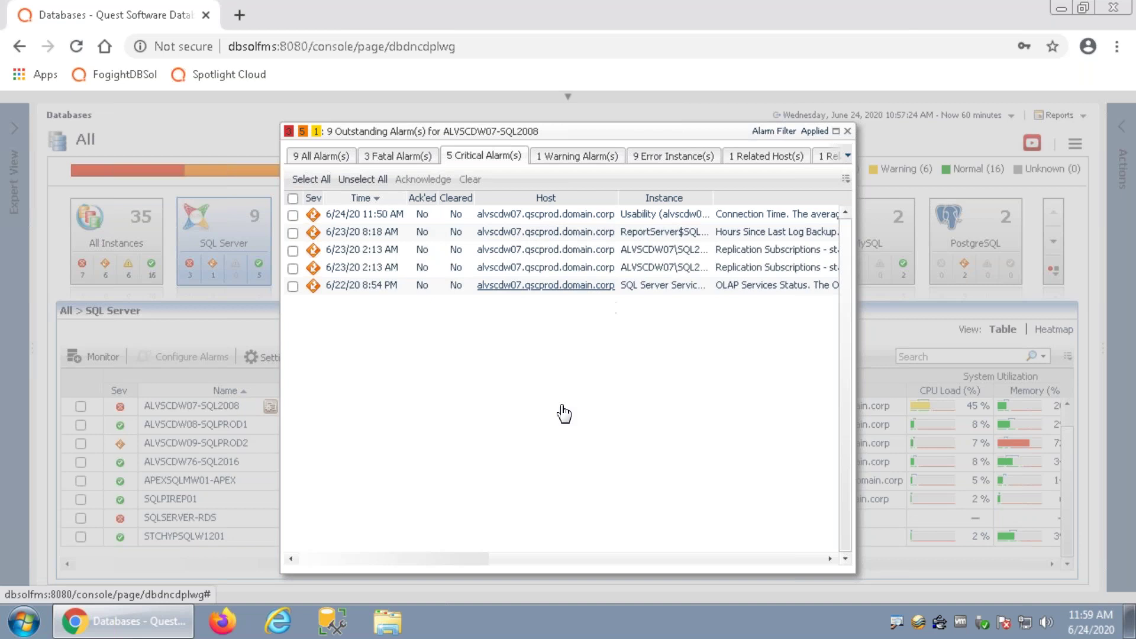
left_click_drag(480, 560, 521, 564)
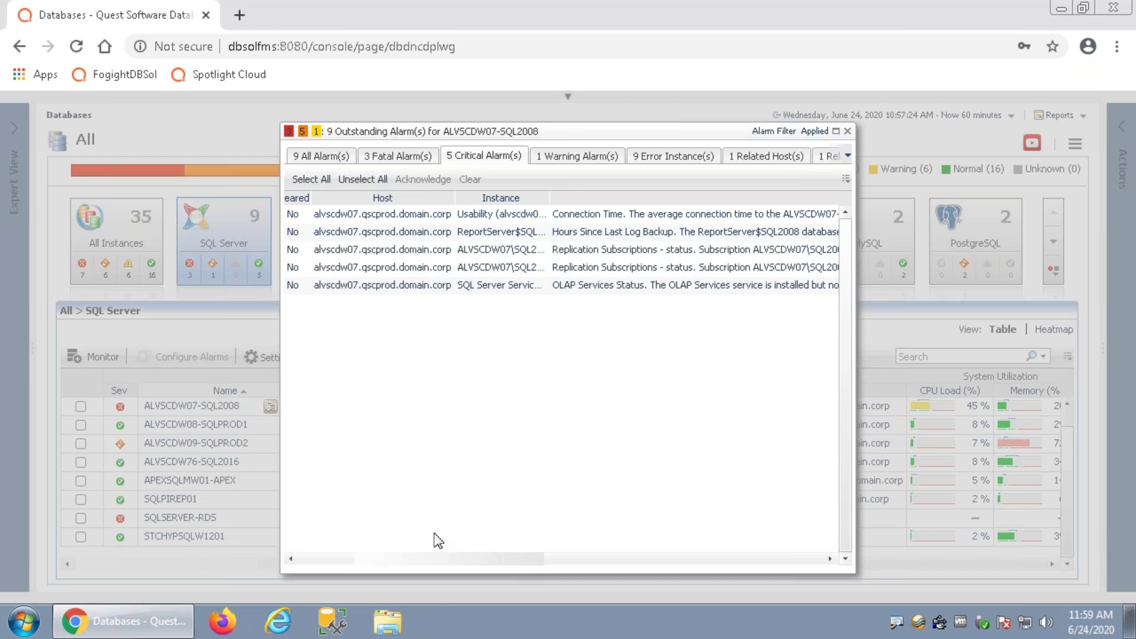
left_click_drag(434, 567, 382, 570)
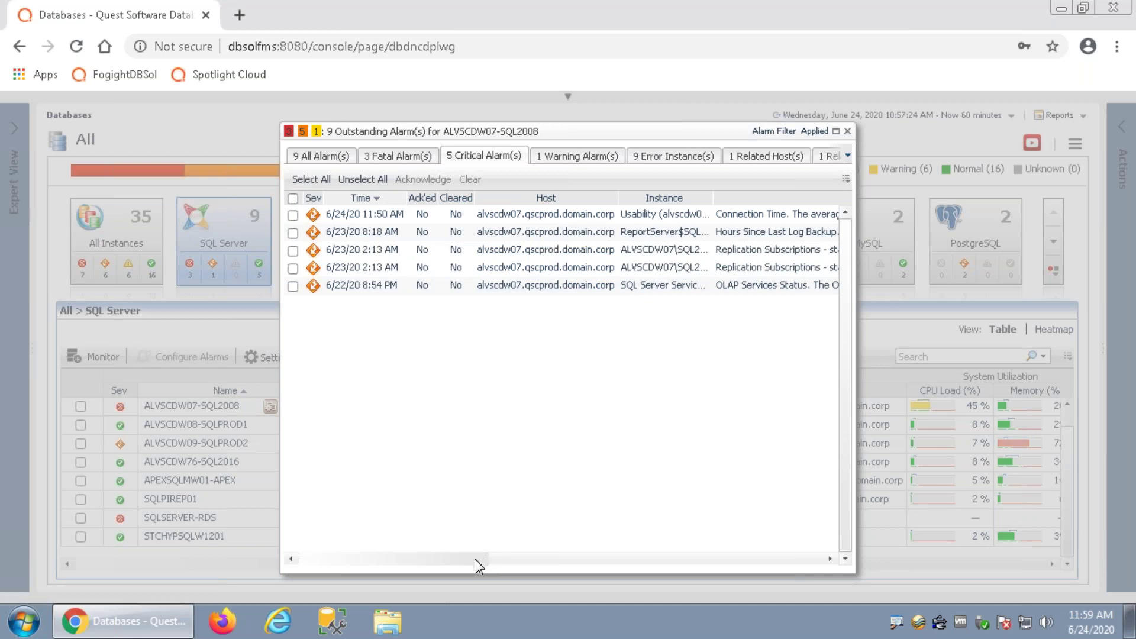
mouse_move(585, 564)
left_mouse_down()
mouse_move(831, 564)
mouse_move(562, 560)
left_mouse_up()
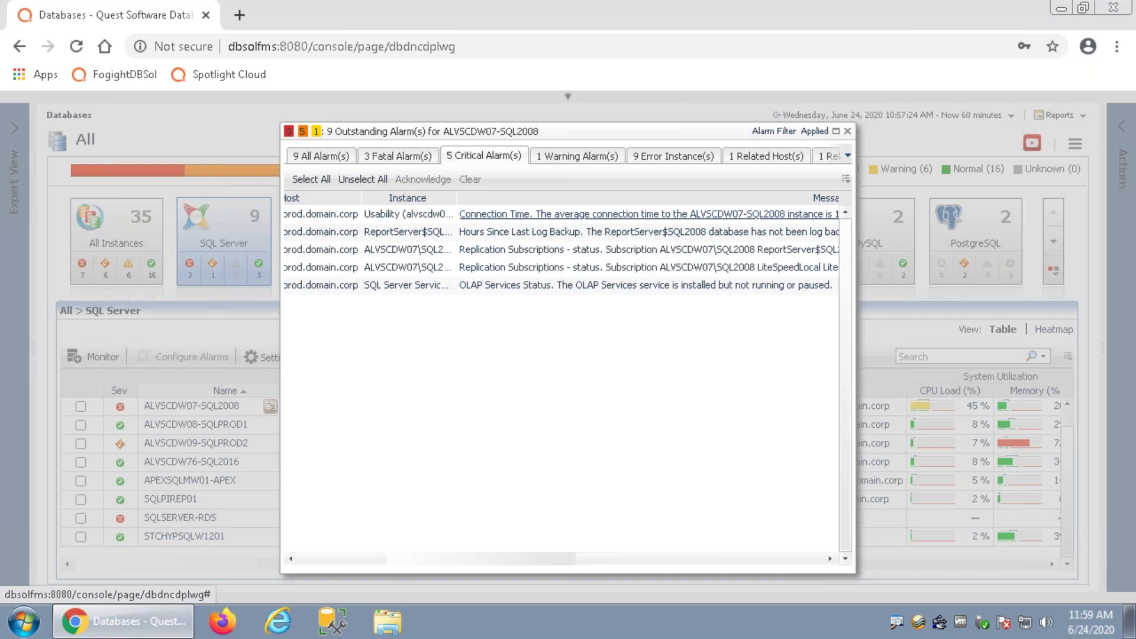
Step: Open the Connection Time alarm and review its summary, chart, affected objects and troubleshooting suggestions
left_click(628, 214)
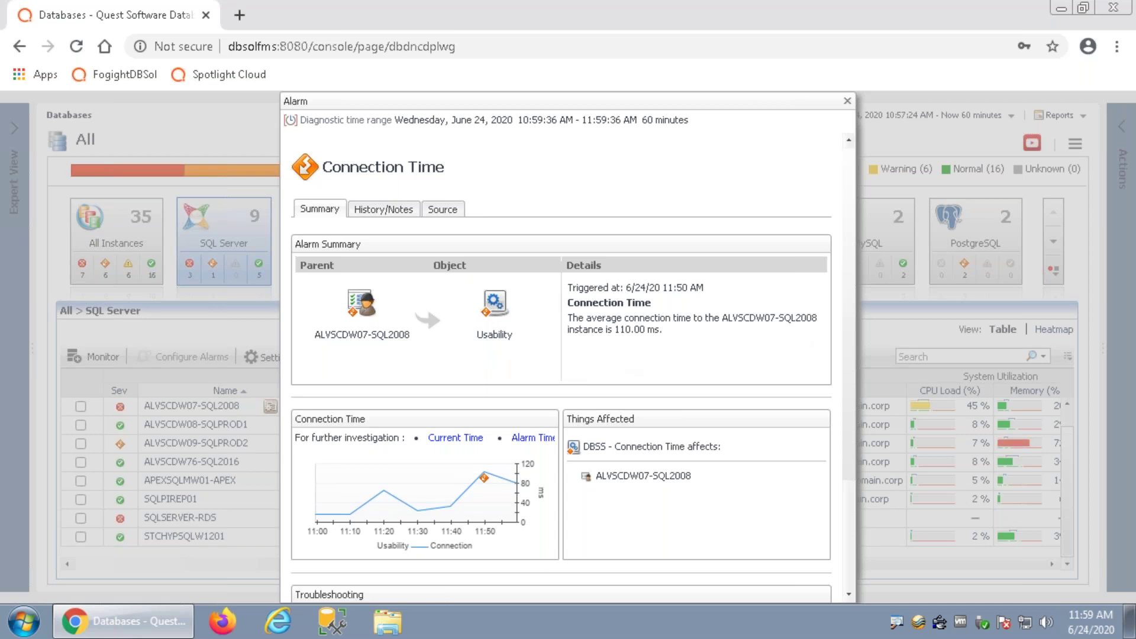
scroll(850, 438, "down", 1)
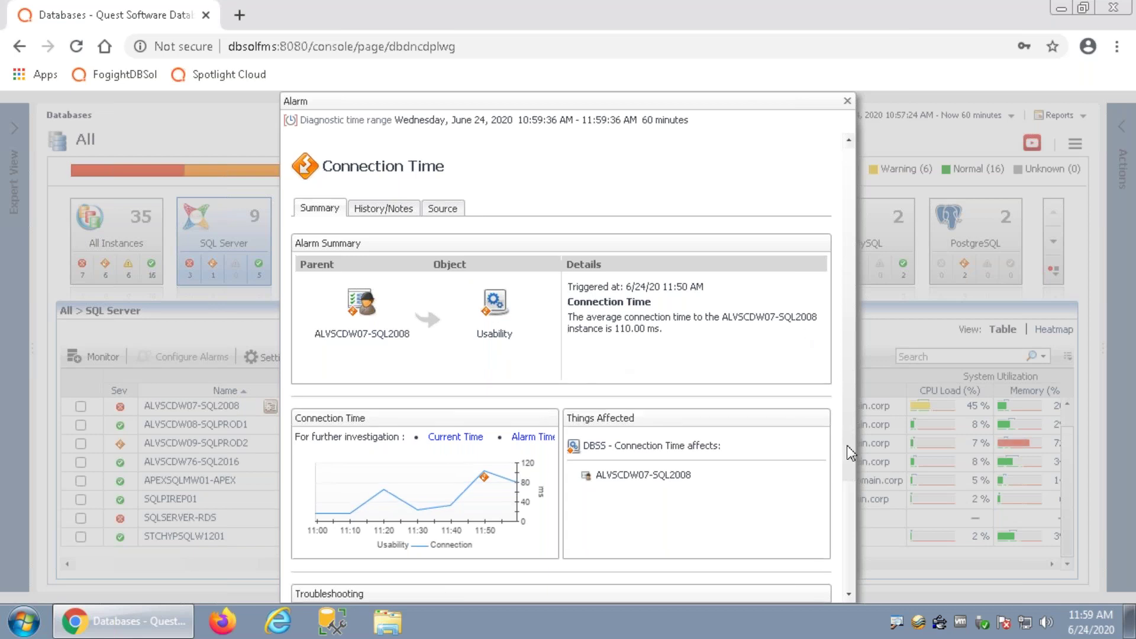
scroll(849, 473, "down", 2)
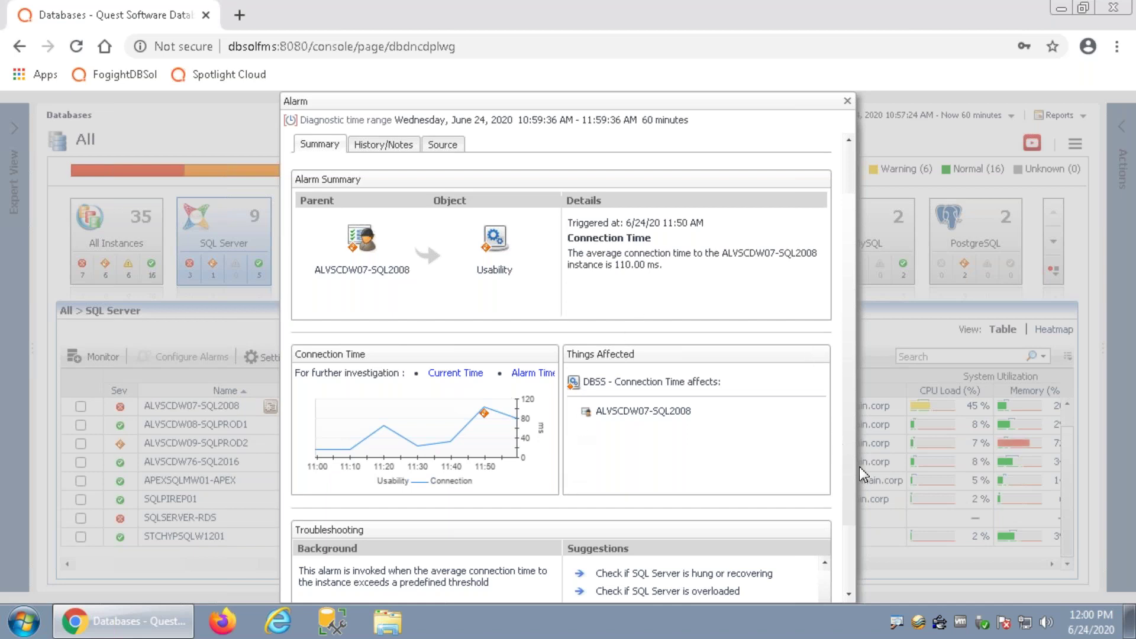
scroll(851, 495, "down", 3)
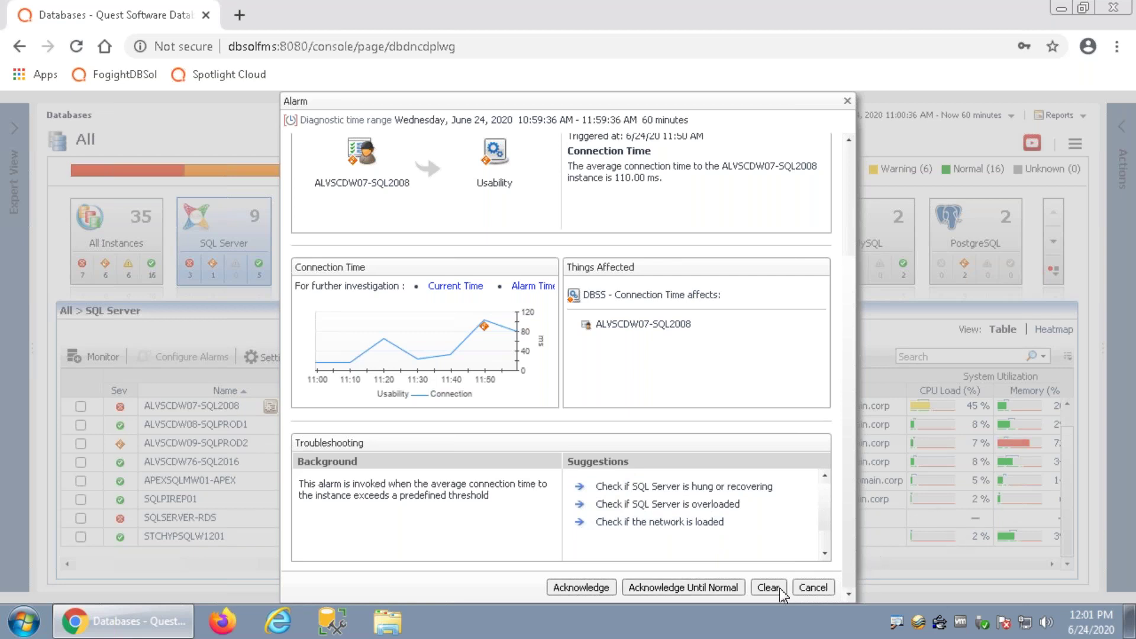
scroll(850, 318, "up", 3)
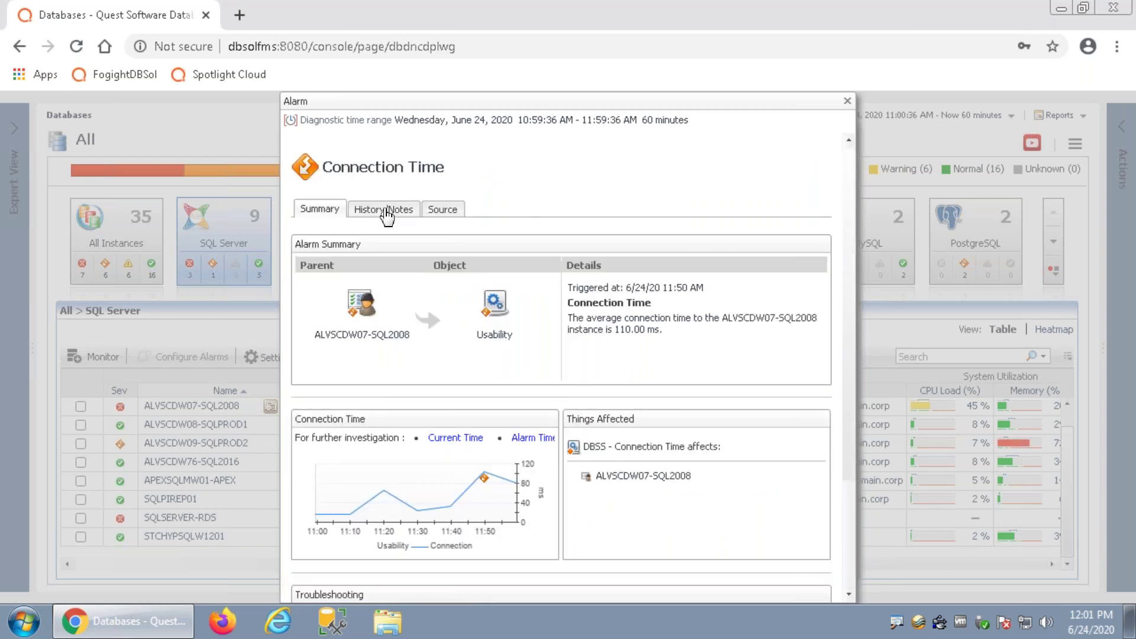
Step: Review the Connection Time alarm's history and notes, opening a new note and cancelling it
left_click(386, 210)
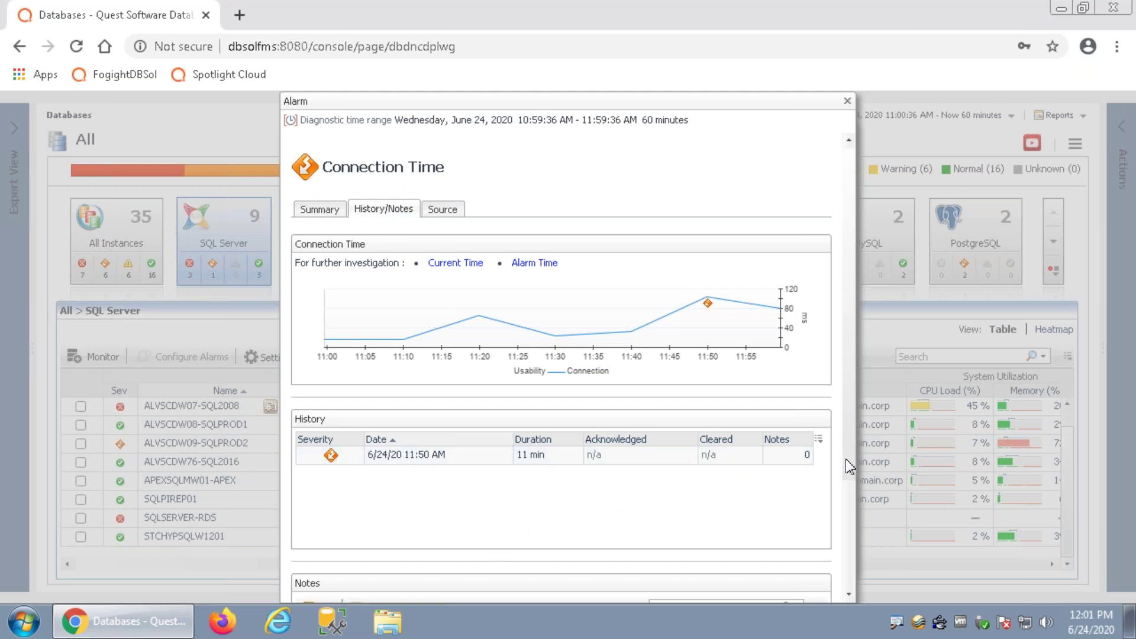
scroll(851, 495, "down", 3)
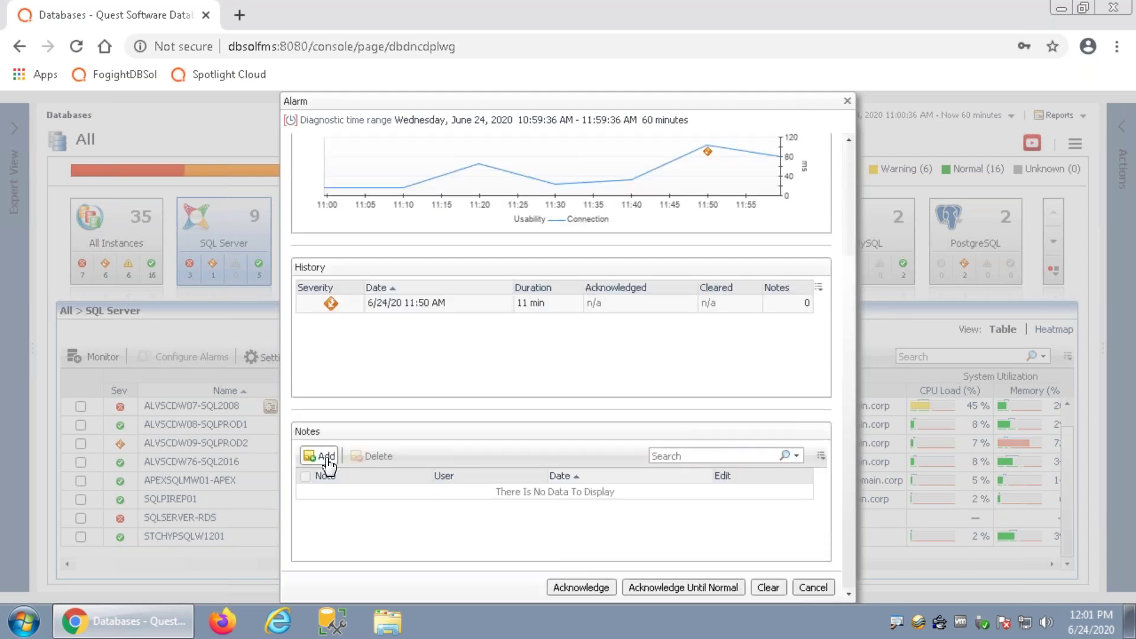
left_click(324, 458)
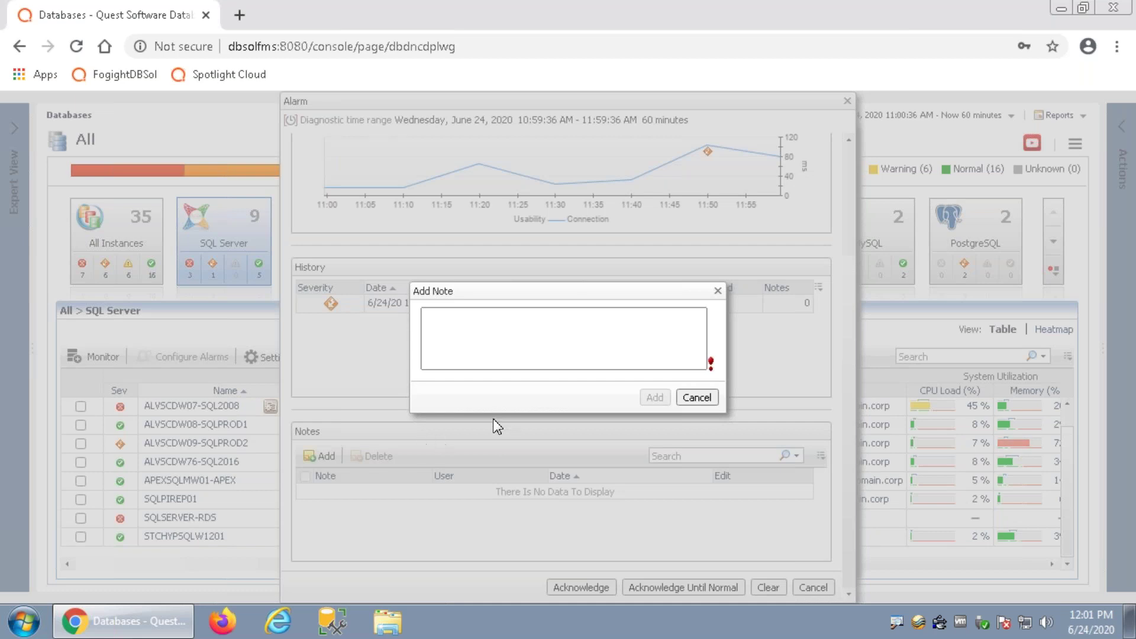
left_click(695, 398)
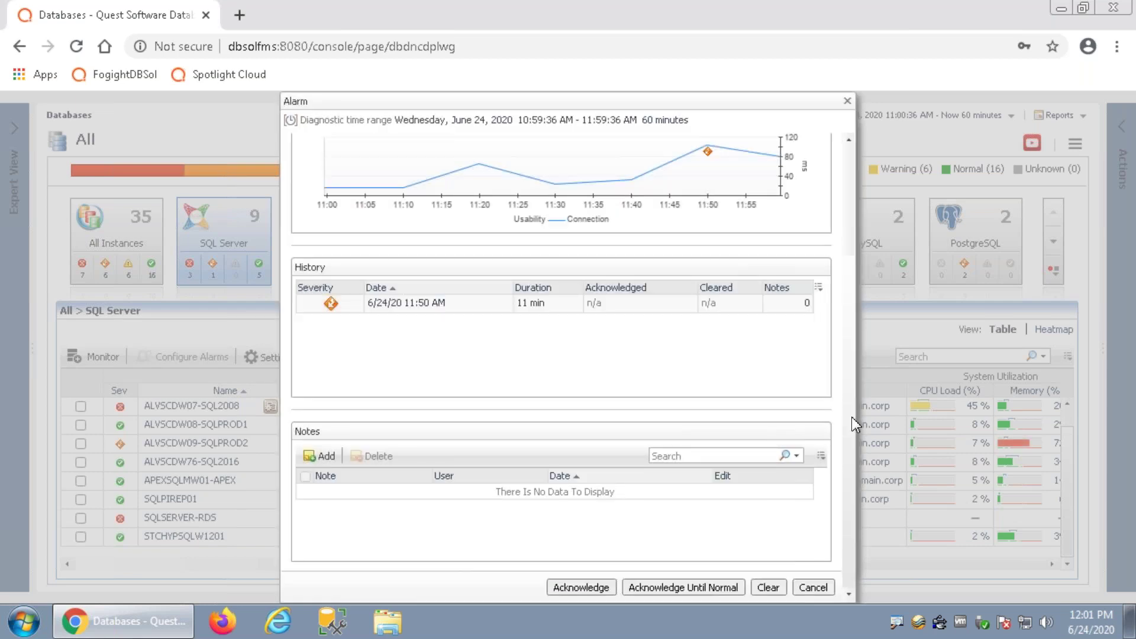
scroll(851, 417, "up", 3)
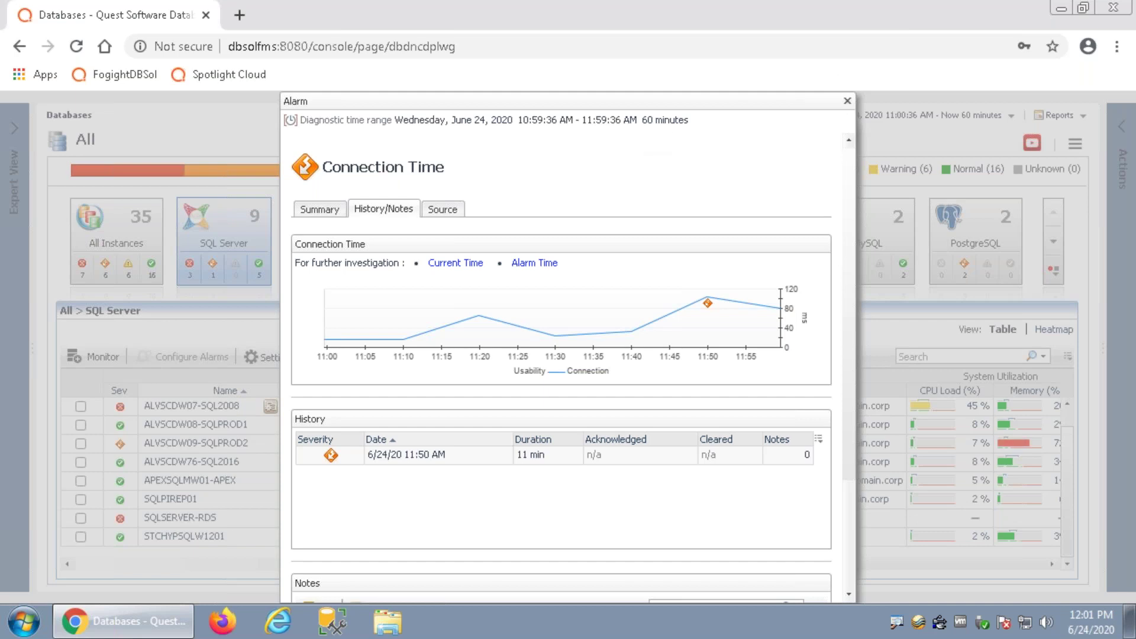
Step: Close the alarm details and the outstanding alarms list, and open the overview of the ALVSCDW07-SQL2008 instance
left_click(848, 101)
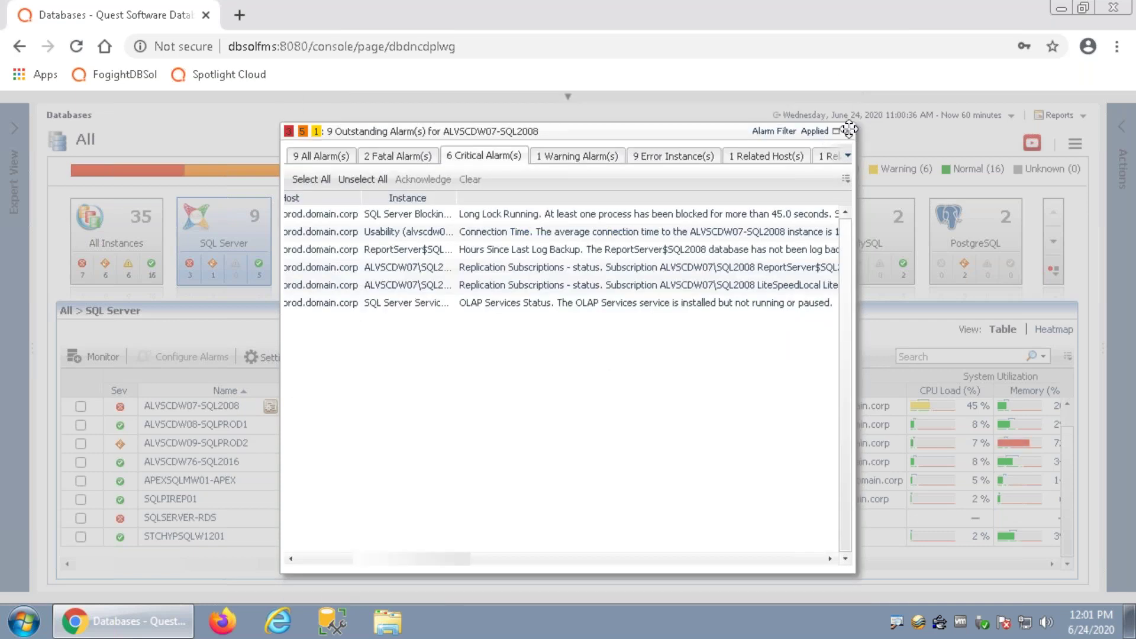
left_click(848, 132)
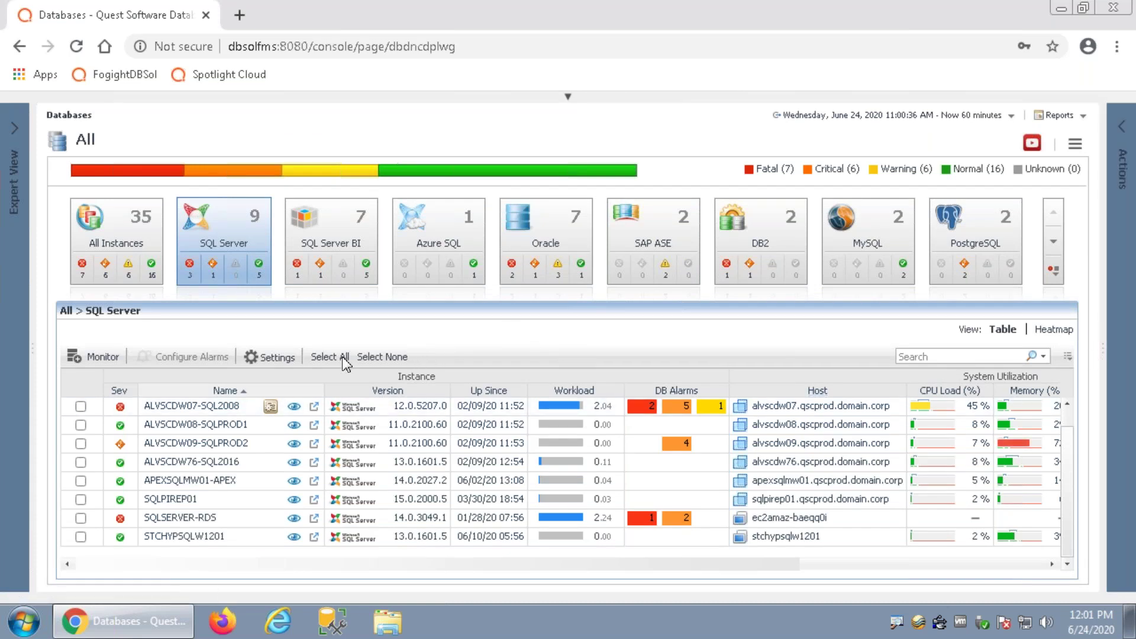
left_click(191, 406)
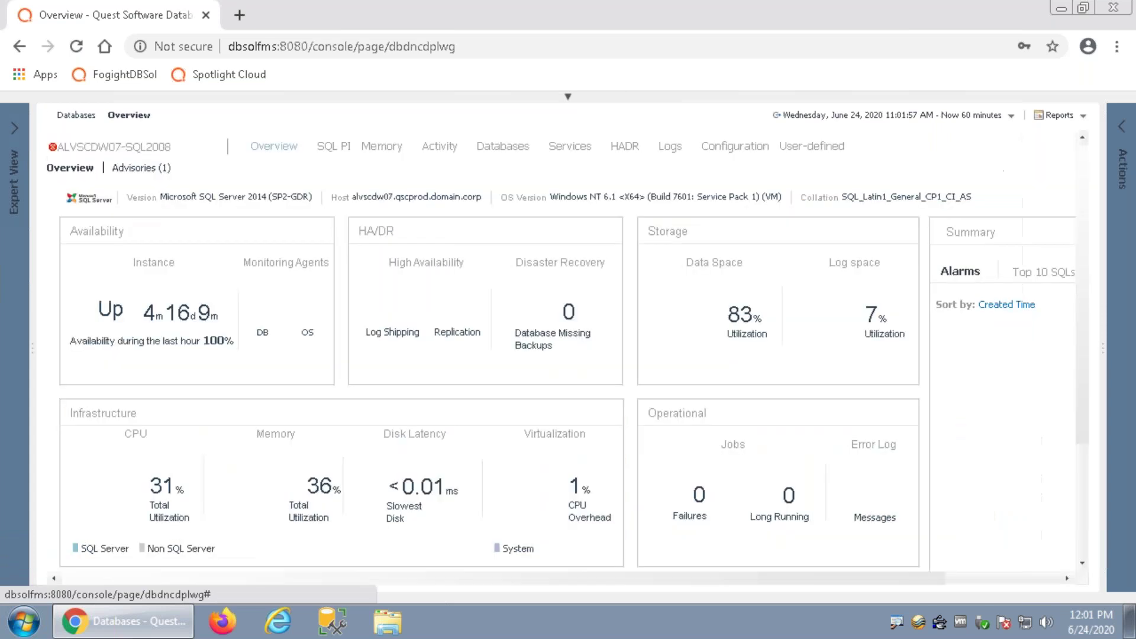
key("alt+Tab")
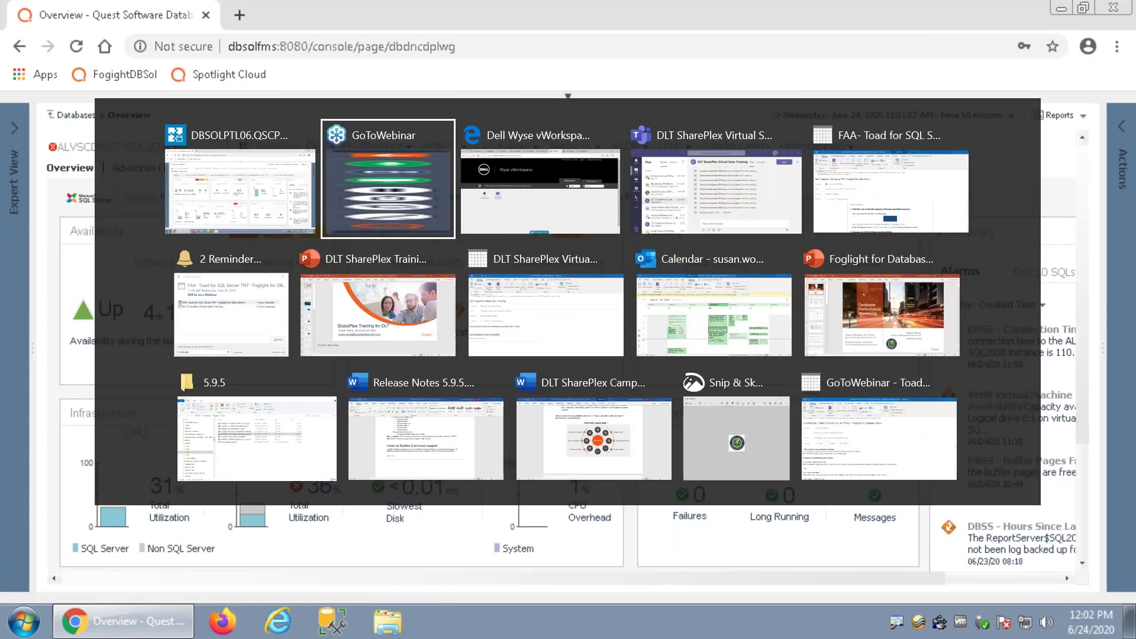
key("alt+Tab")
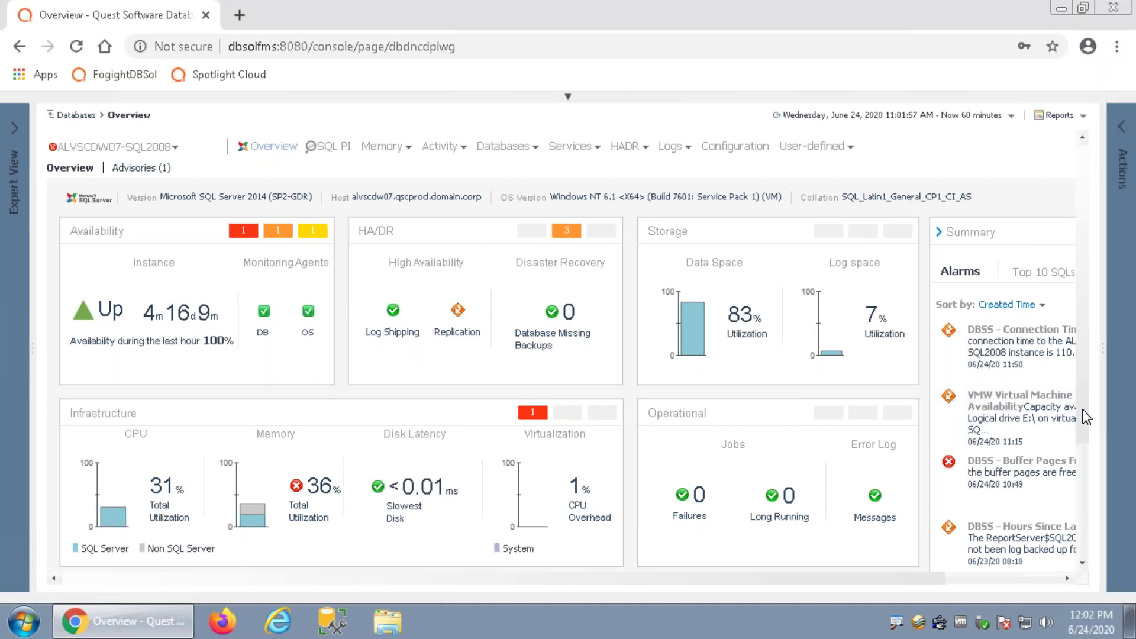
Step: Review the instance overview down to Instance Performance, and check that section's critical alarm list before closing it
scroll(1087, 417, "down", 3)
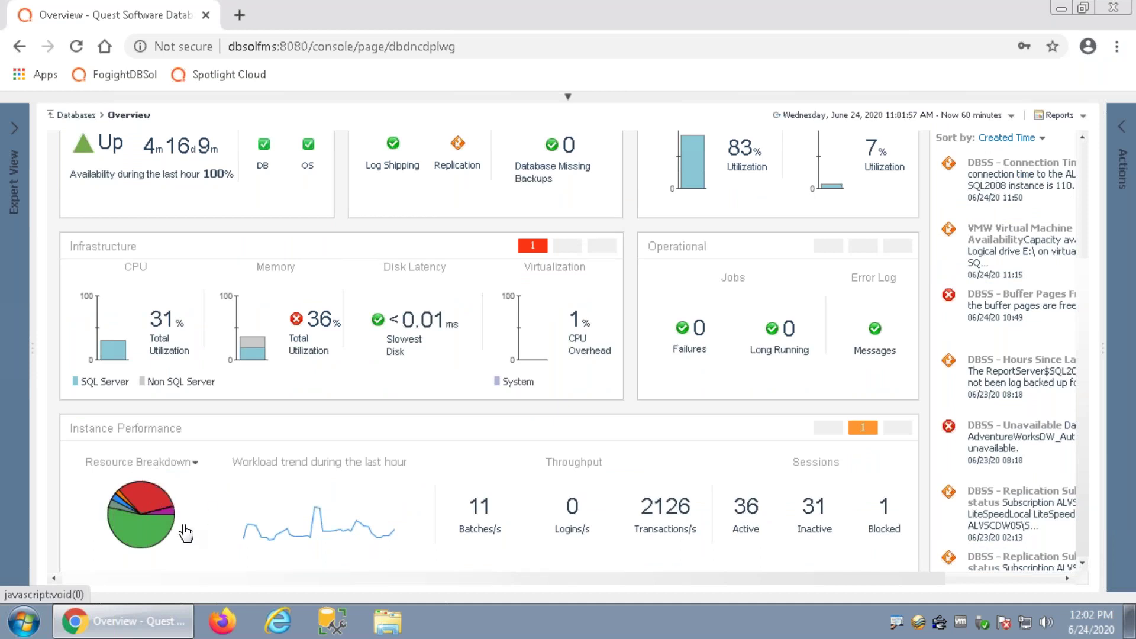
scroll(758, 515, "up", 3)
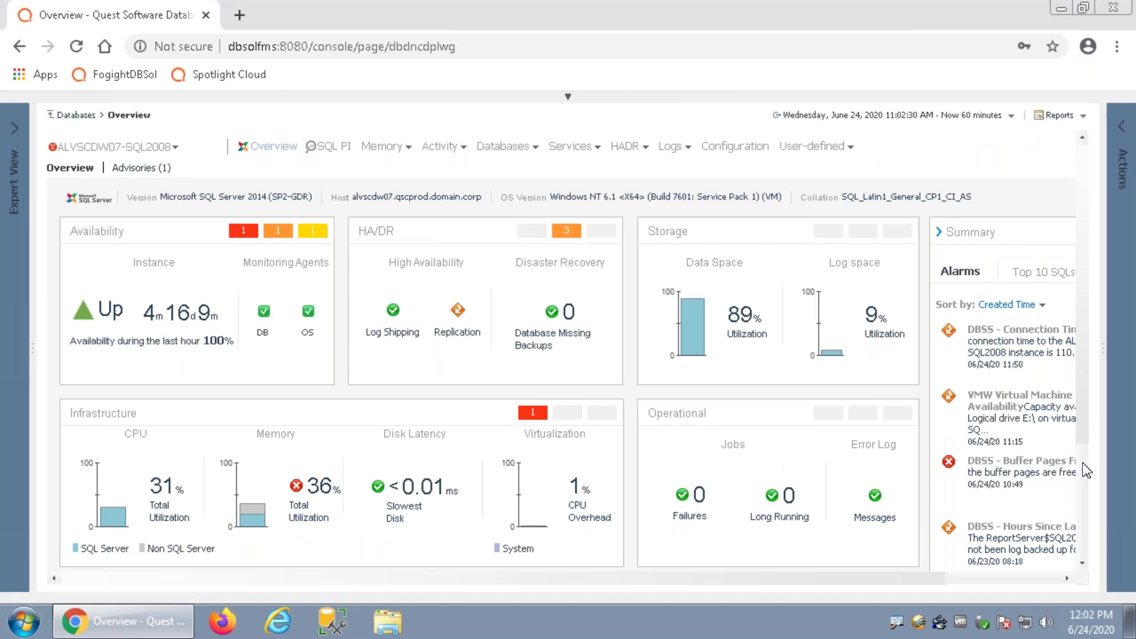
scroll(1087, 470, "down", 3)
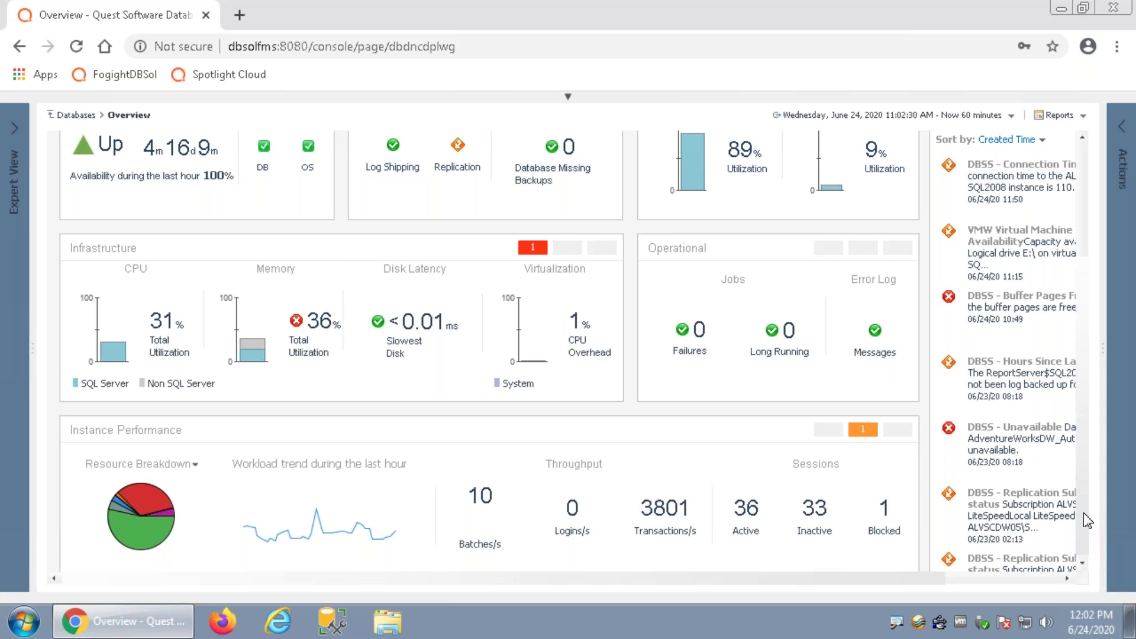
left_click(864, 436)
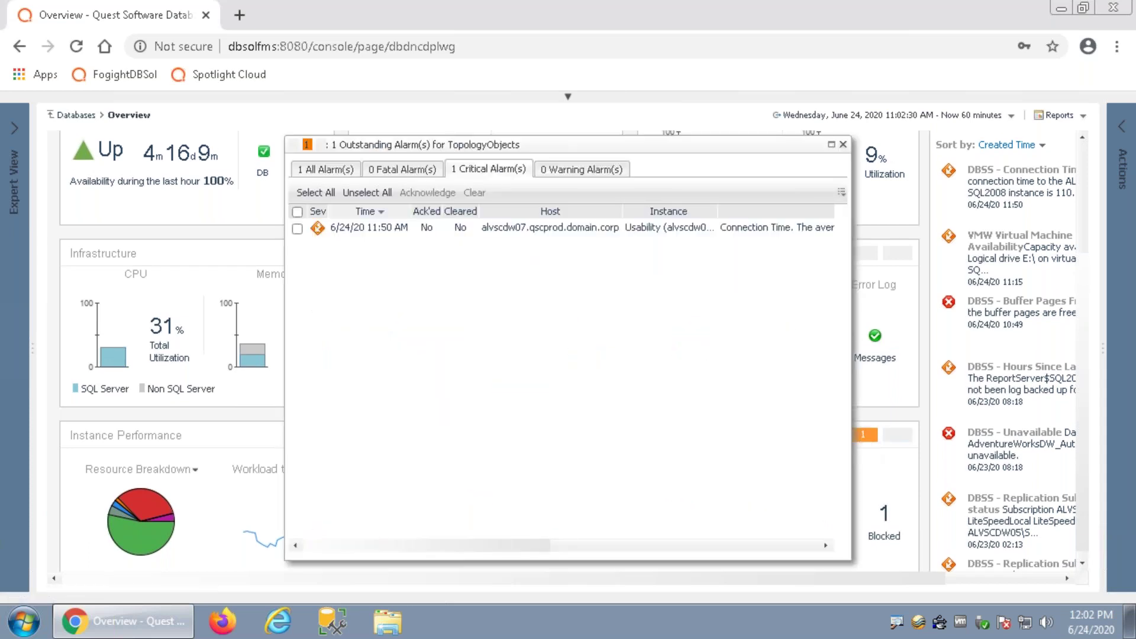
left_click(843, 145)
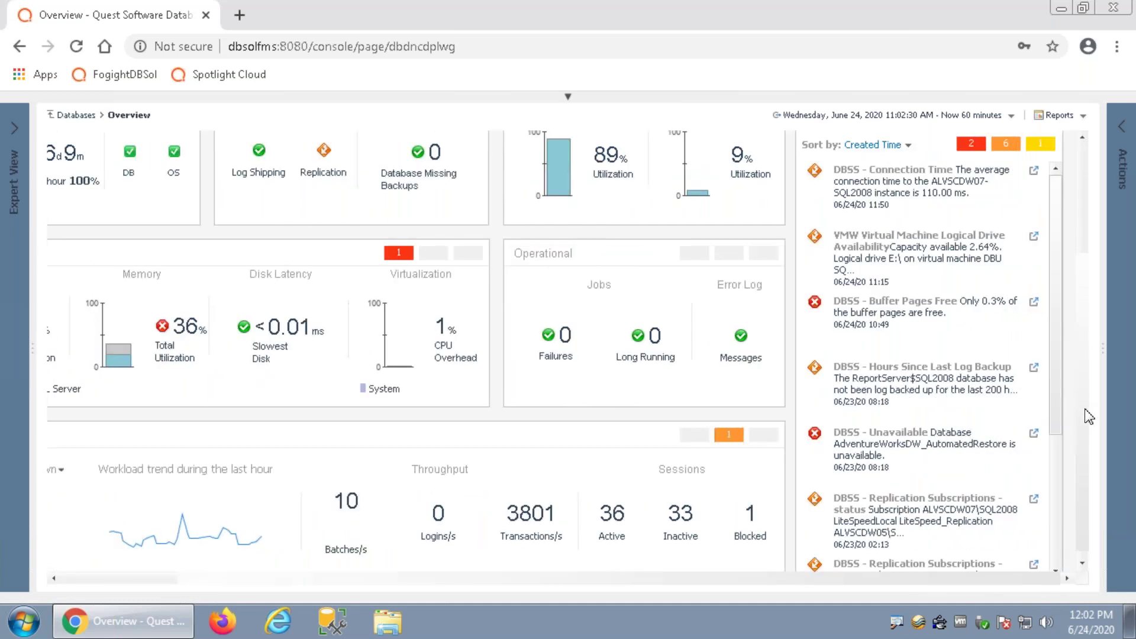
Step: Switch the overview's summary from alarms to the top 10 SQLs
scroll(1092, 344, "up", 3)
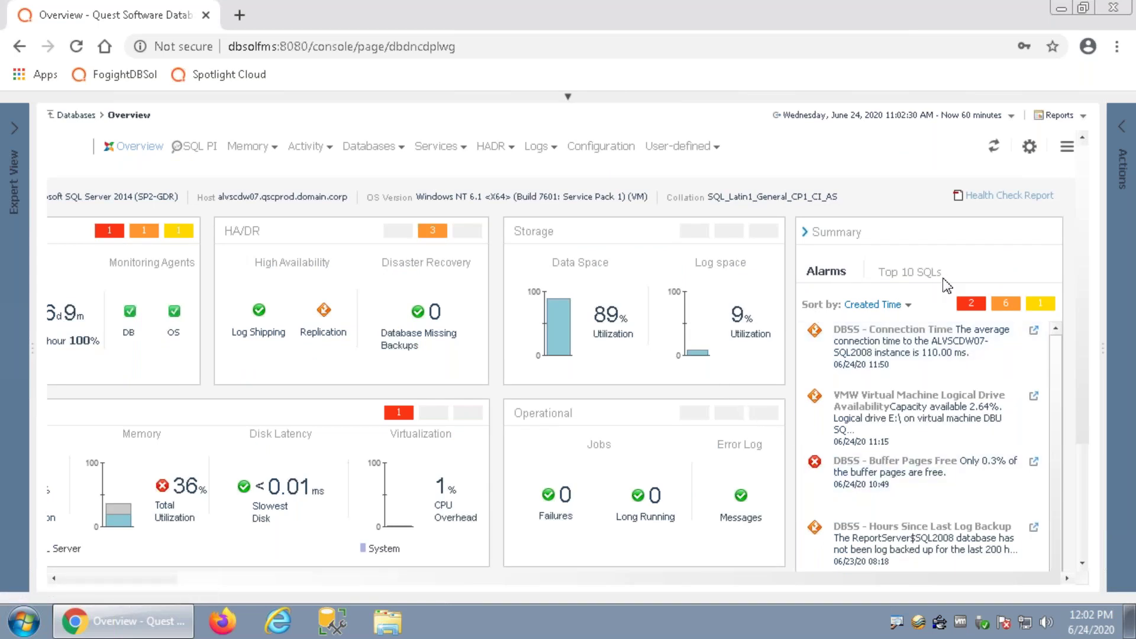
left_click(909, 274)
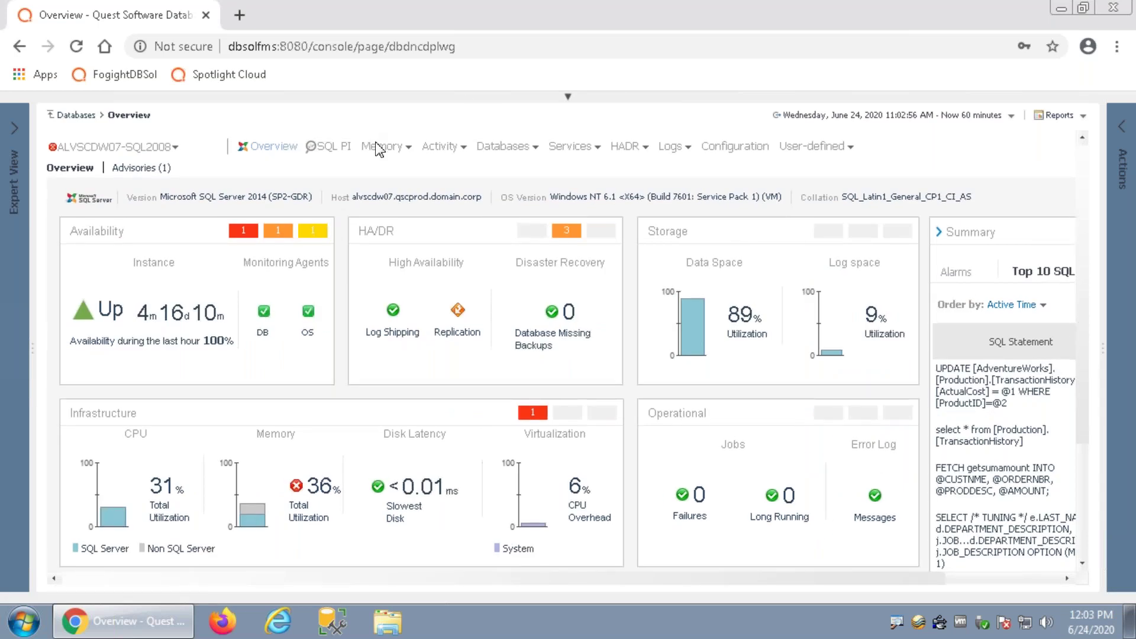
Step: Open the SQL PI workload view of the instance and examine its full resource breakdown
left_click(327, 150)
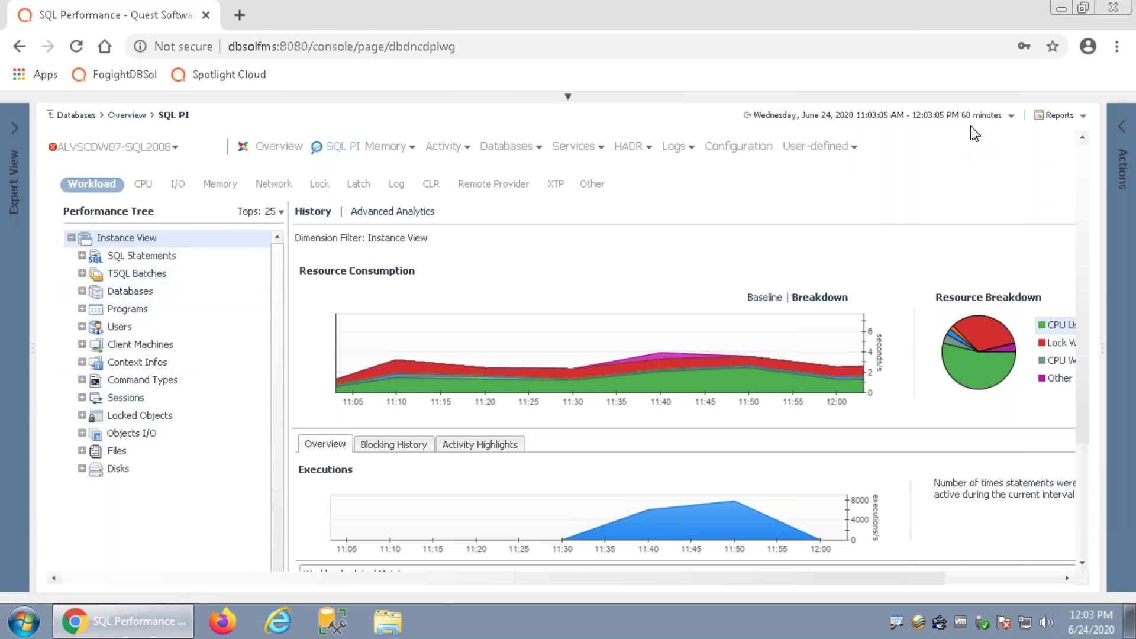
left_click(1013, 119)
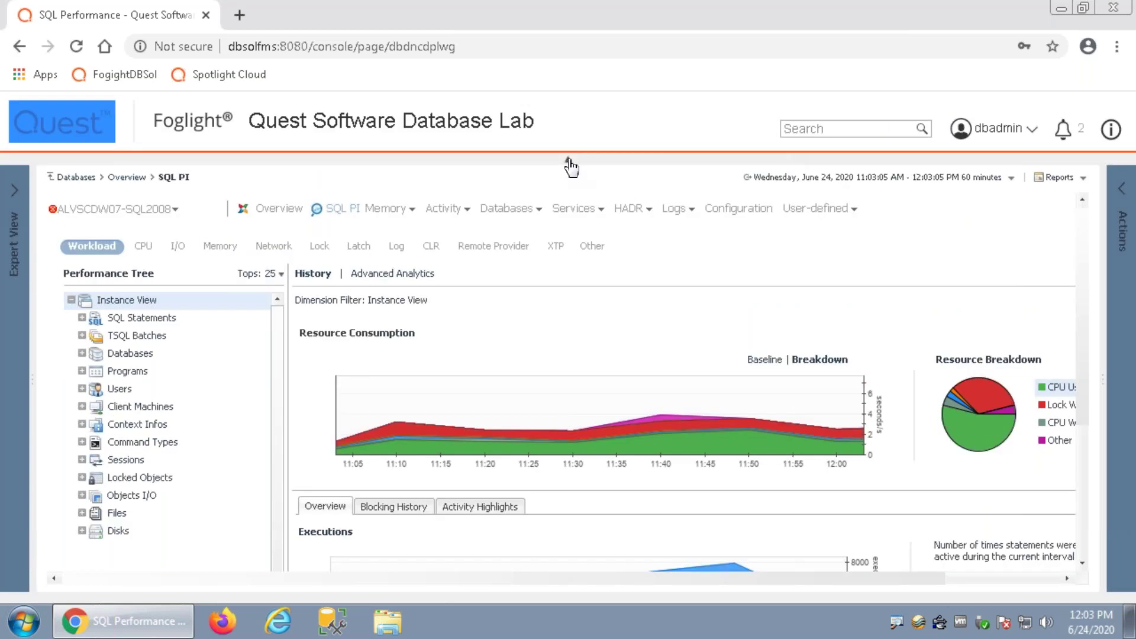
left_click(569, 161)
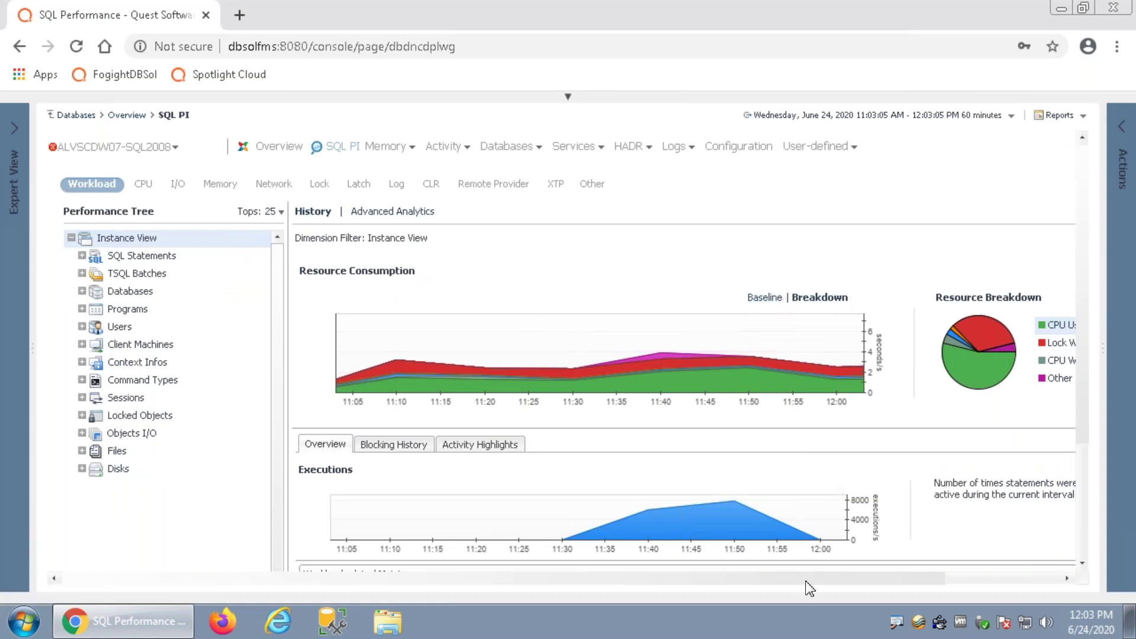
left_click_drag(903, 582, 965, 589)
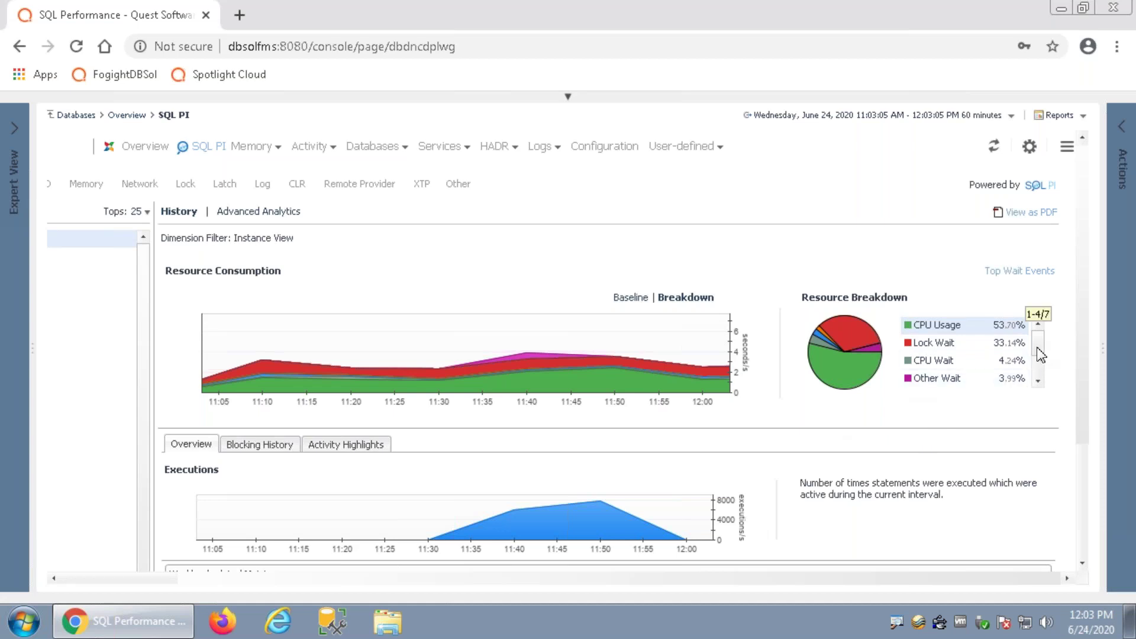
left_click(1038, 379)
left_click(1039, 381)
scroll(1040, 356, "up", 3)
left_click_drag(628, 583, 467, 591)
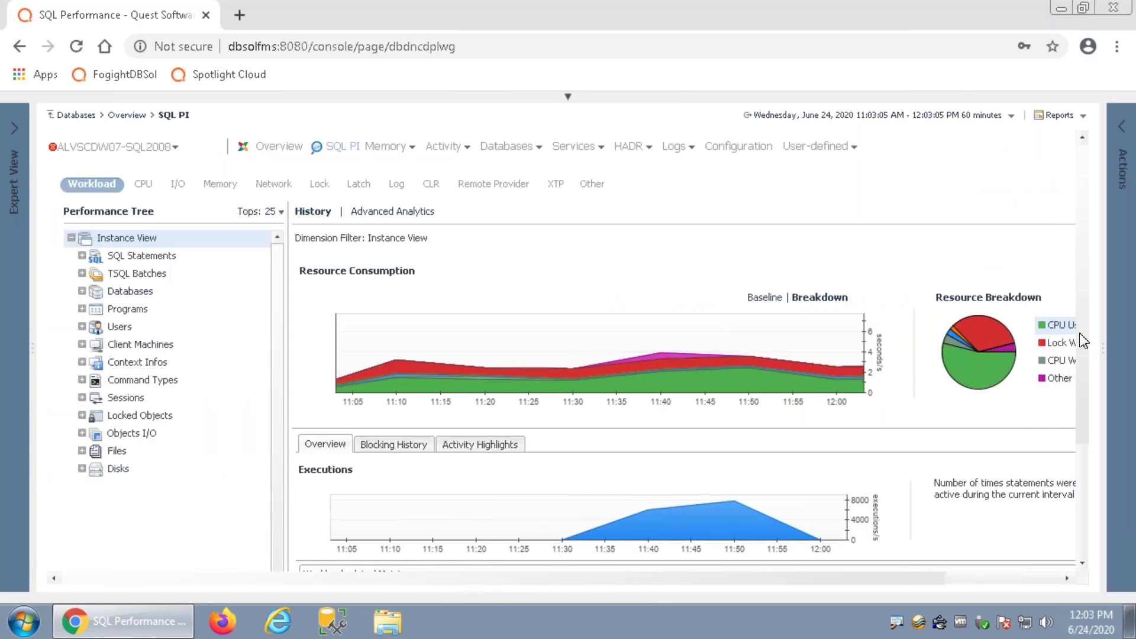
Step: Review the workload metrics and the Activity Highlights of the instance
scroll(1092, 379, "down", 1)
scroll(1096, 449, "down", 4)
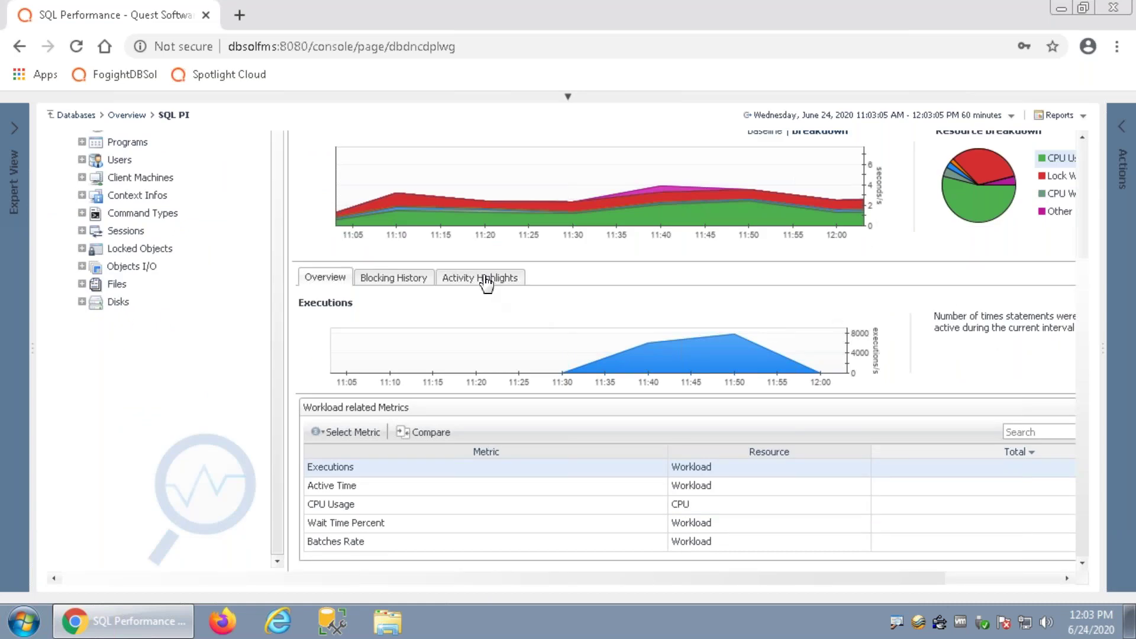
left_click(487, 279)
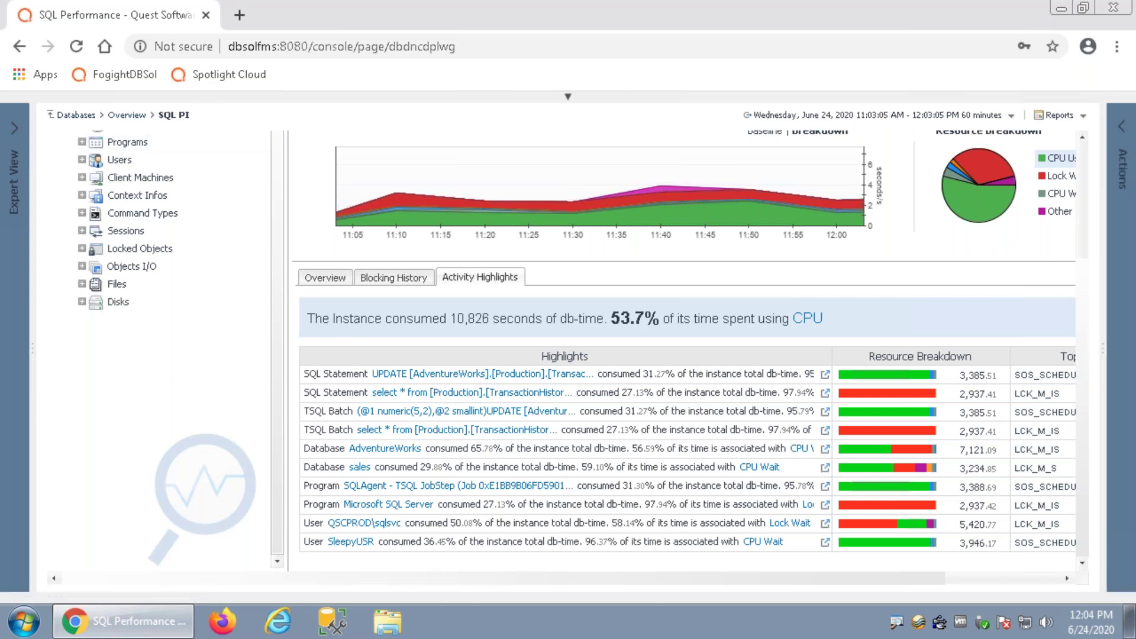
scroll(1080, 246, "up", 3)
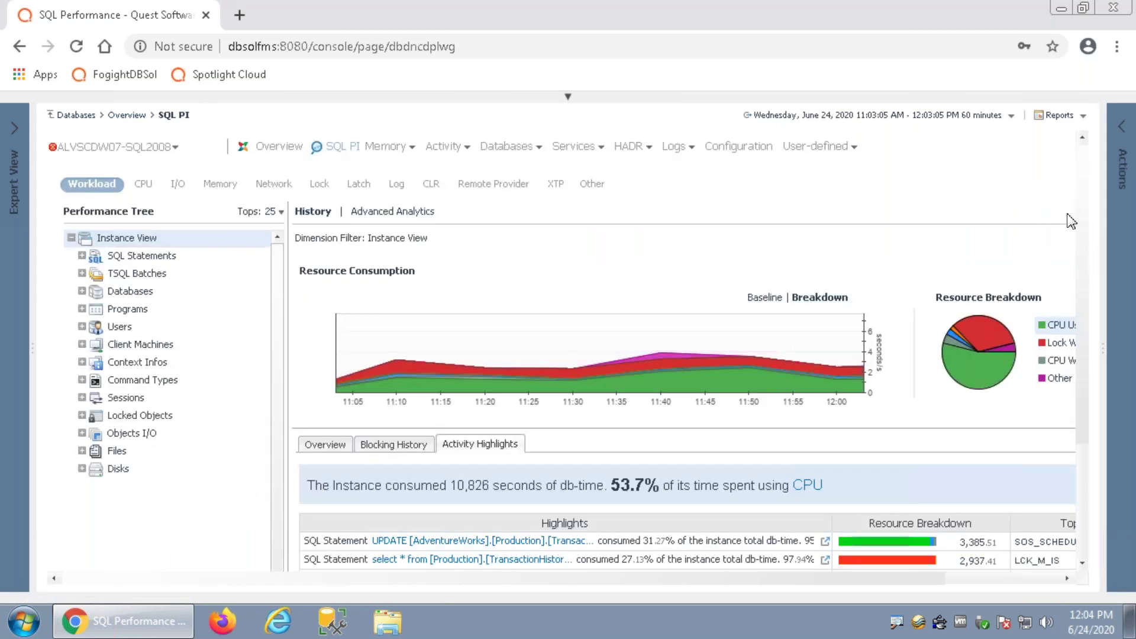
Step: Examine the Blocking History of the instance, including the locked resources, durations, programs, users and SQL text
left_click(395, 447)
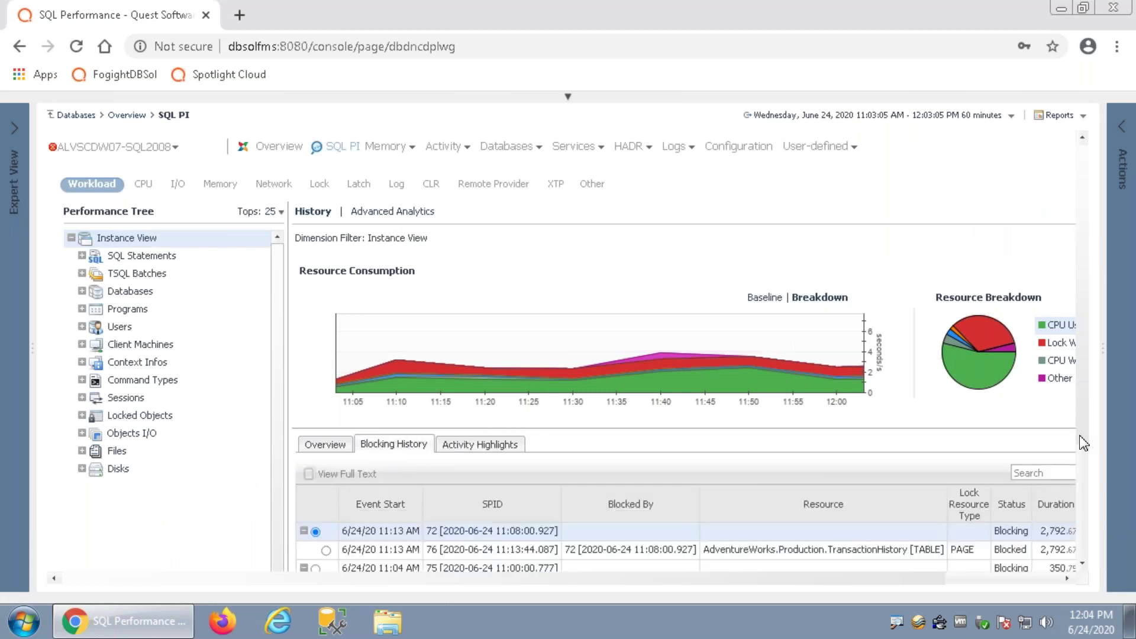
scroll(1083, 444, "down", 2)
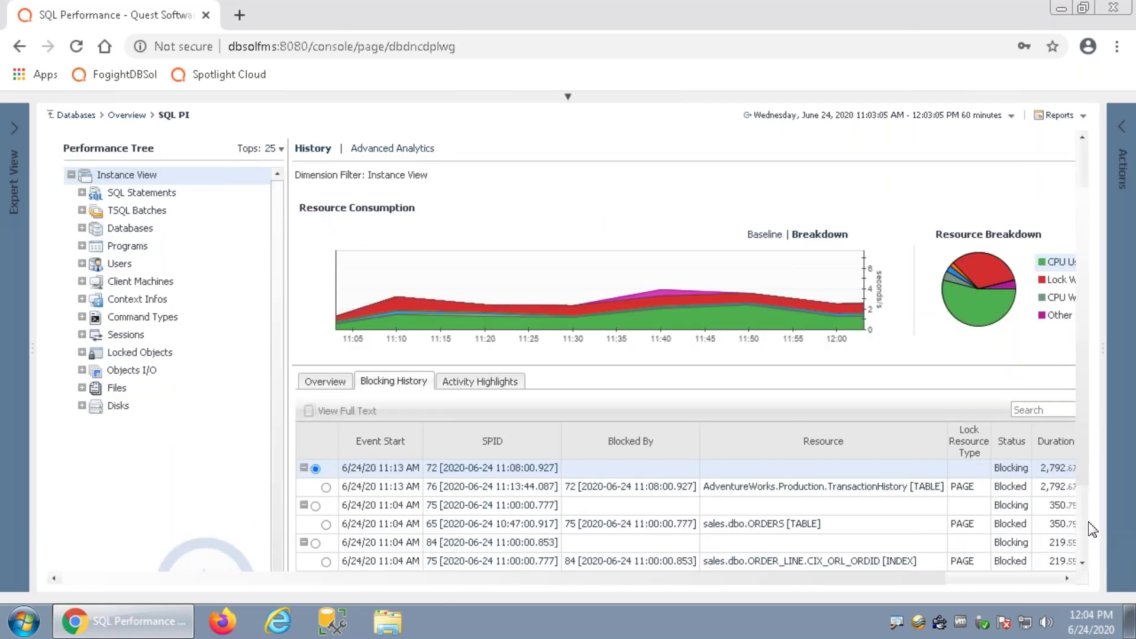
scroll(1092, 529, "down", 3)
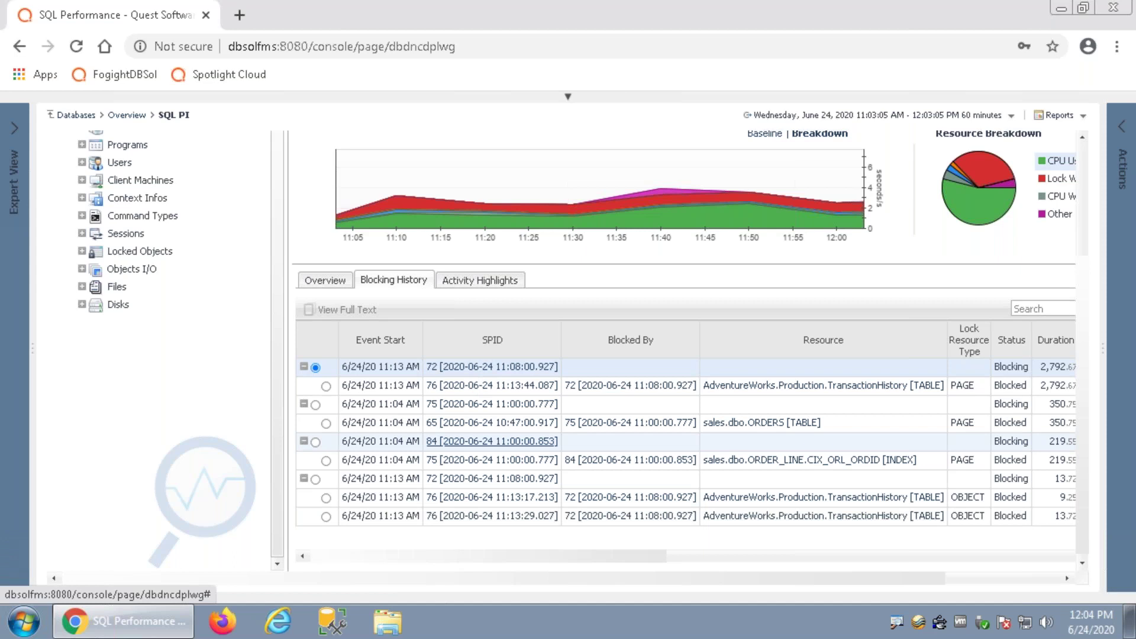
left_click_drag(489, 560, 580, 560)
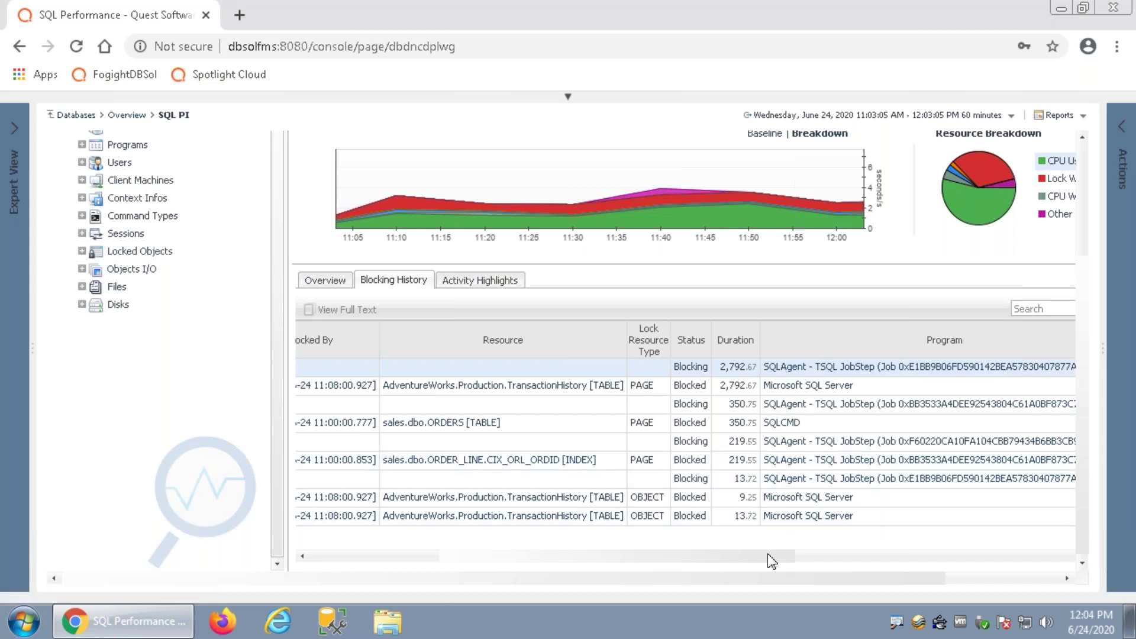
scroll(827, 560, "right", 1)
left_click_drag(947, 560, 1115, 553)
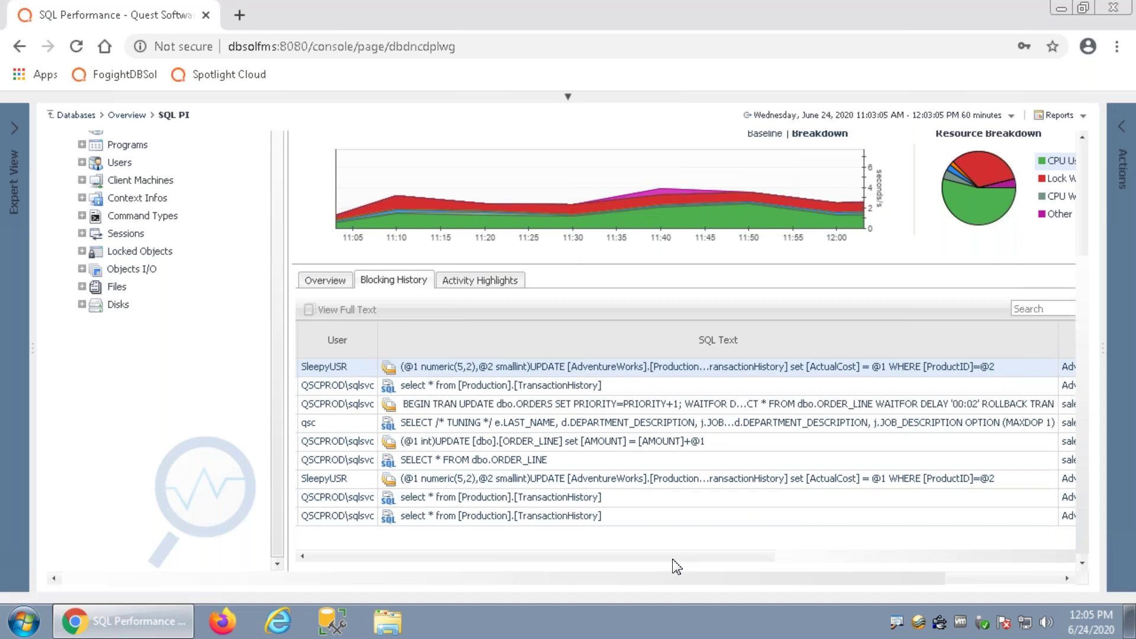
left_click(762, 558)
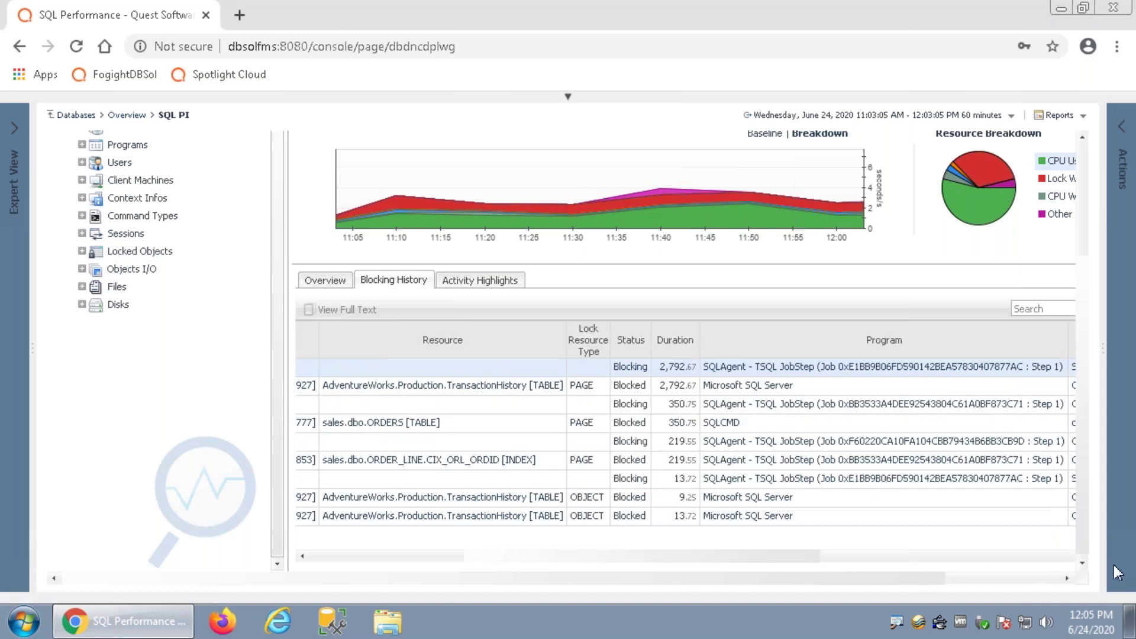
left_click(860, 559)
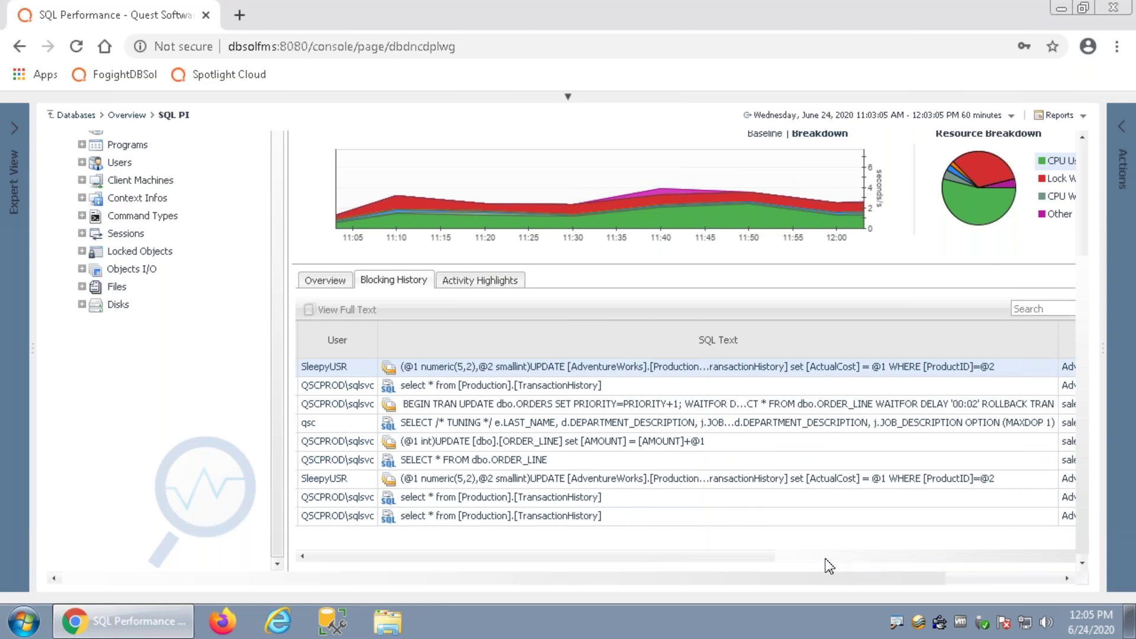
left_click(739, 558)
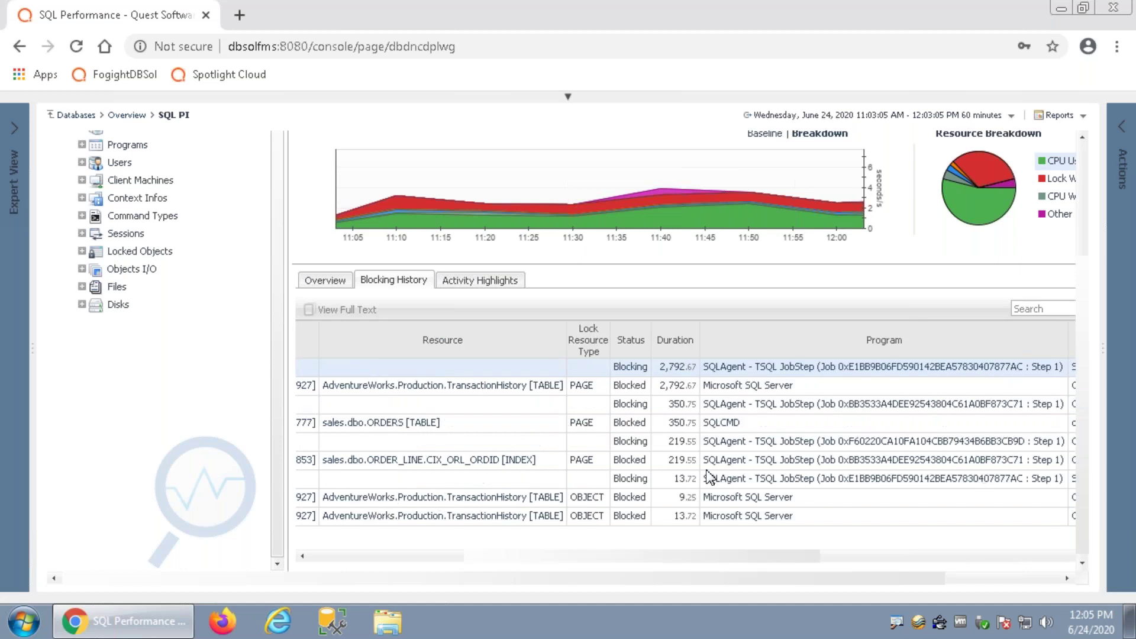
Step: Return to the workload overview and show the SQL Statements dimension, reviewing the metrics of the top statements
left_click(314, 279)
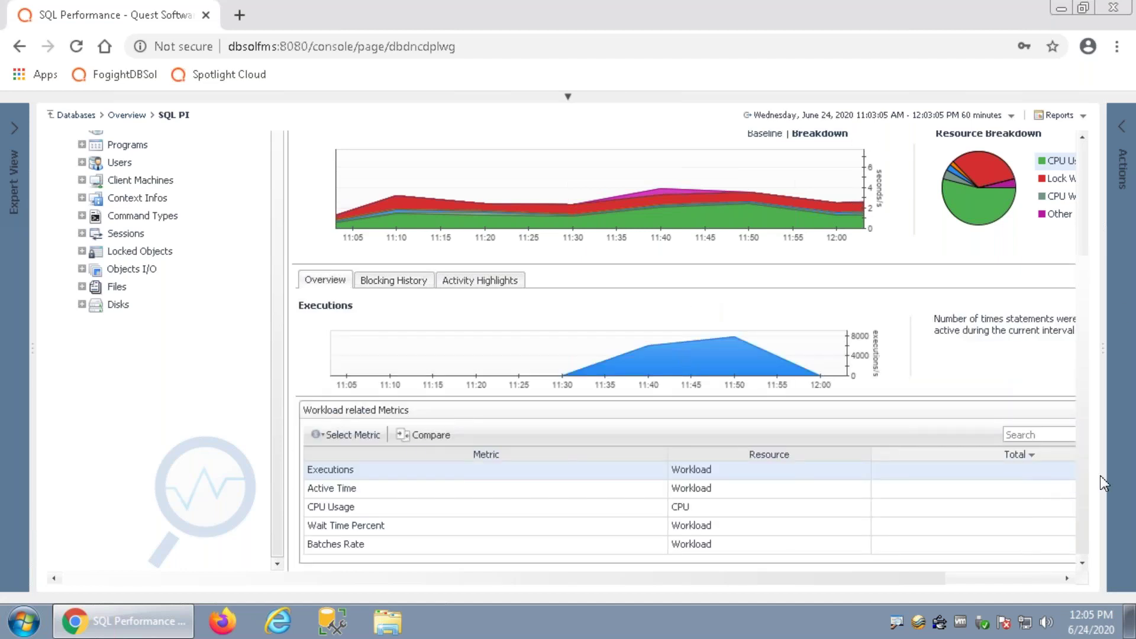
scroll(1091, 344, "up", 3)
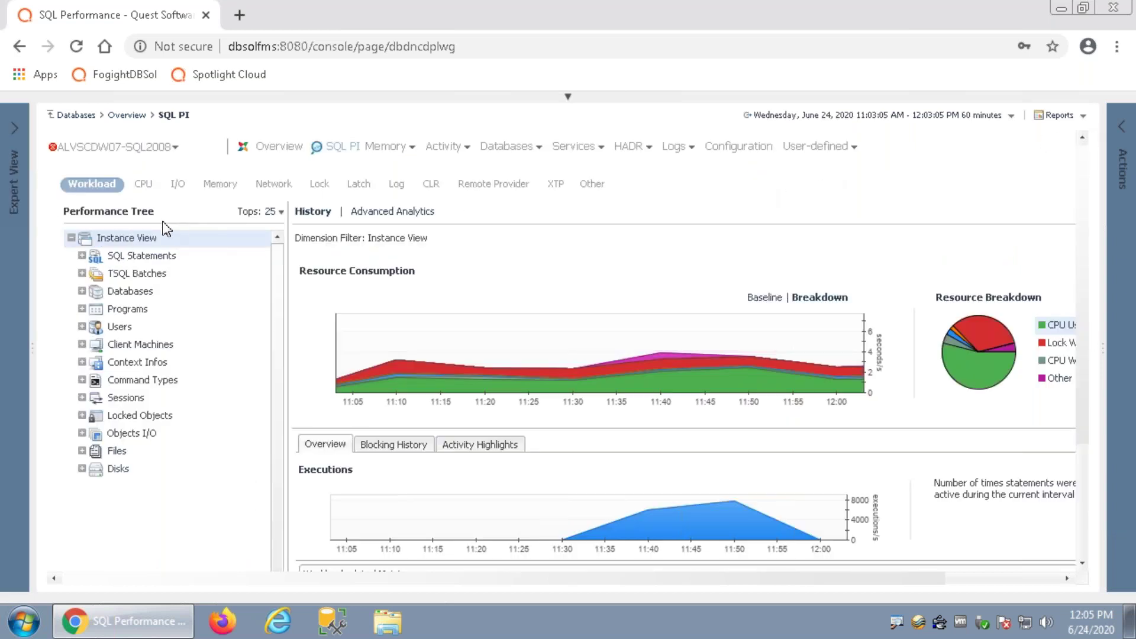
left_click(132, 261)
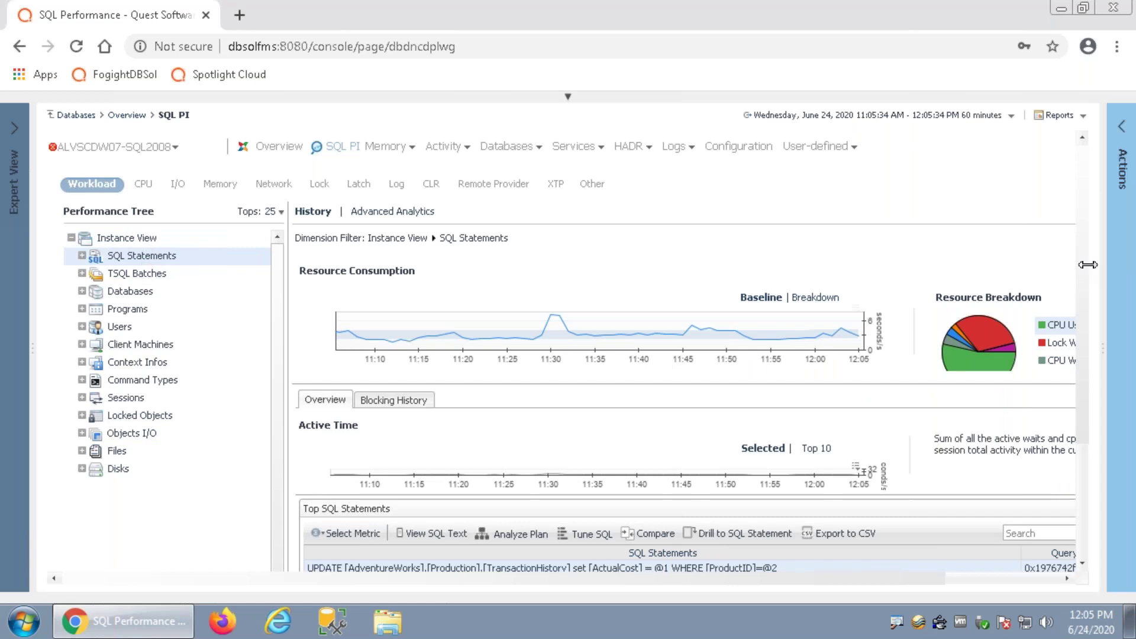
scroll(1094, 352, "down", 3)
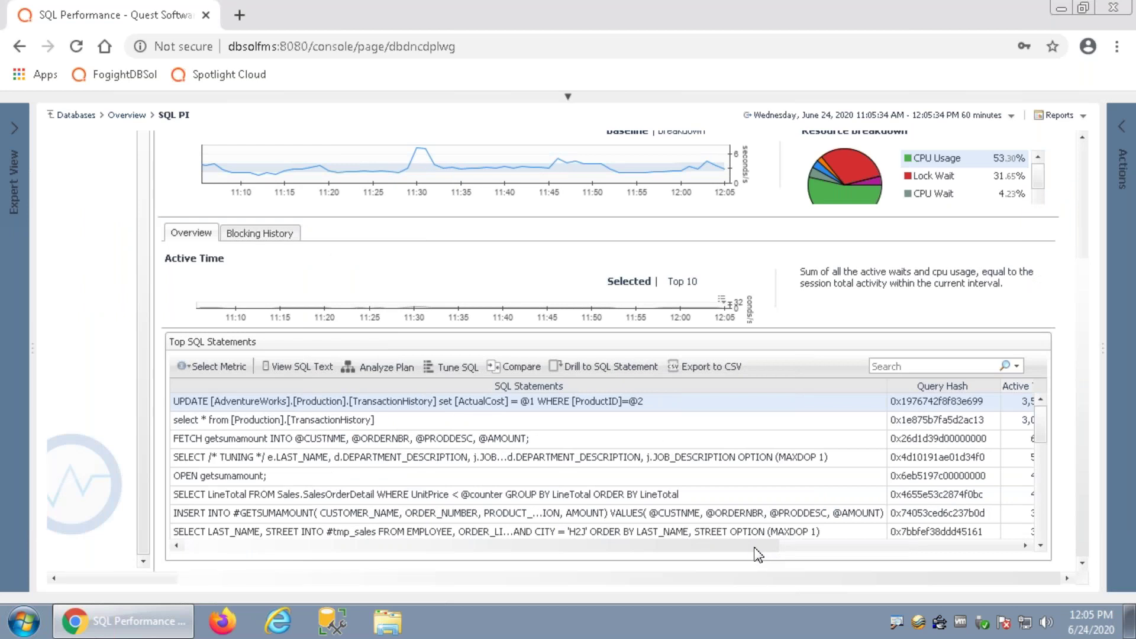
left_click_drag(772, 546, 1037, 553)
left_click(973, 479)
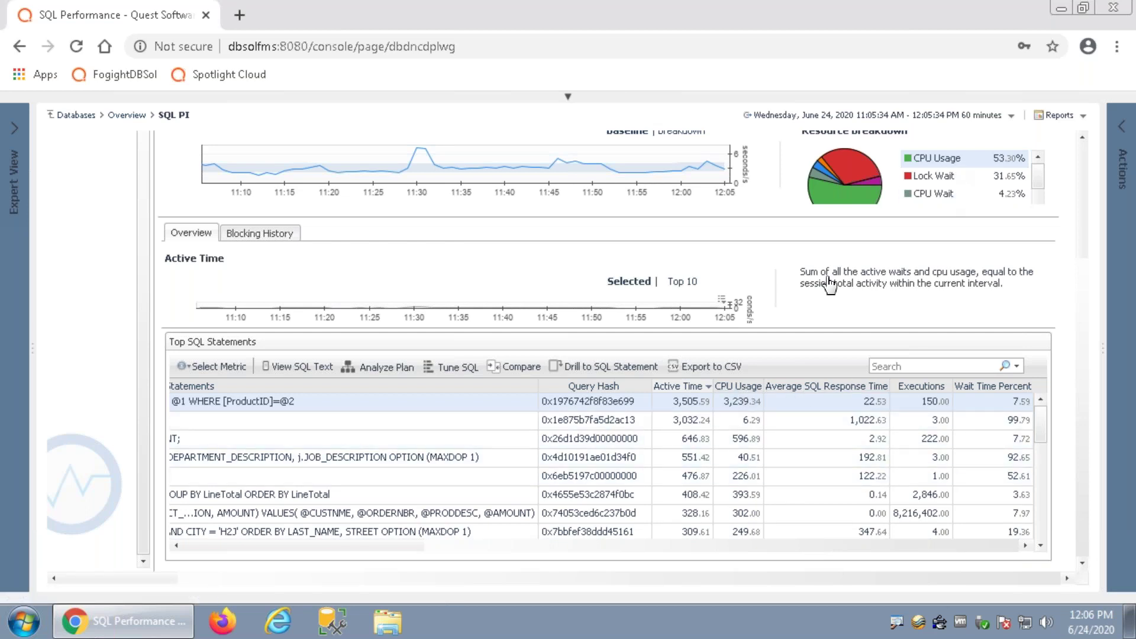
Step: Sort the top SQL statements by CPU Usage and review the statement texts
left_click(737, 392)
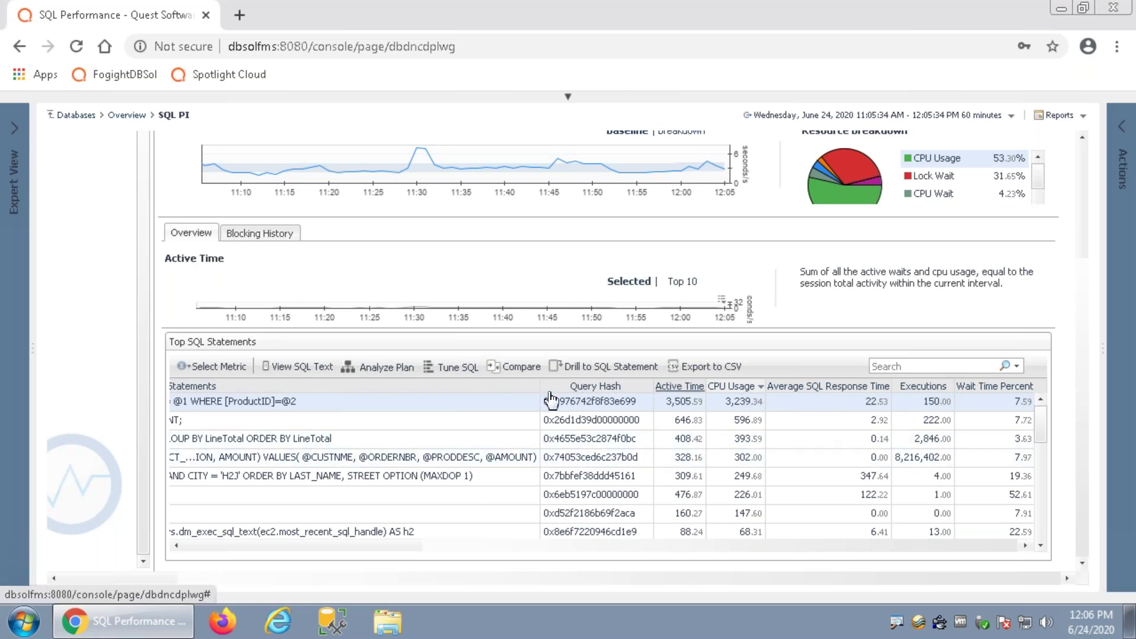
right_click(513, 388)
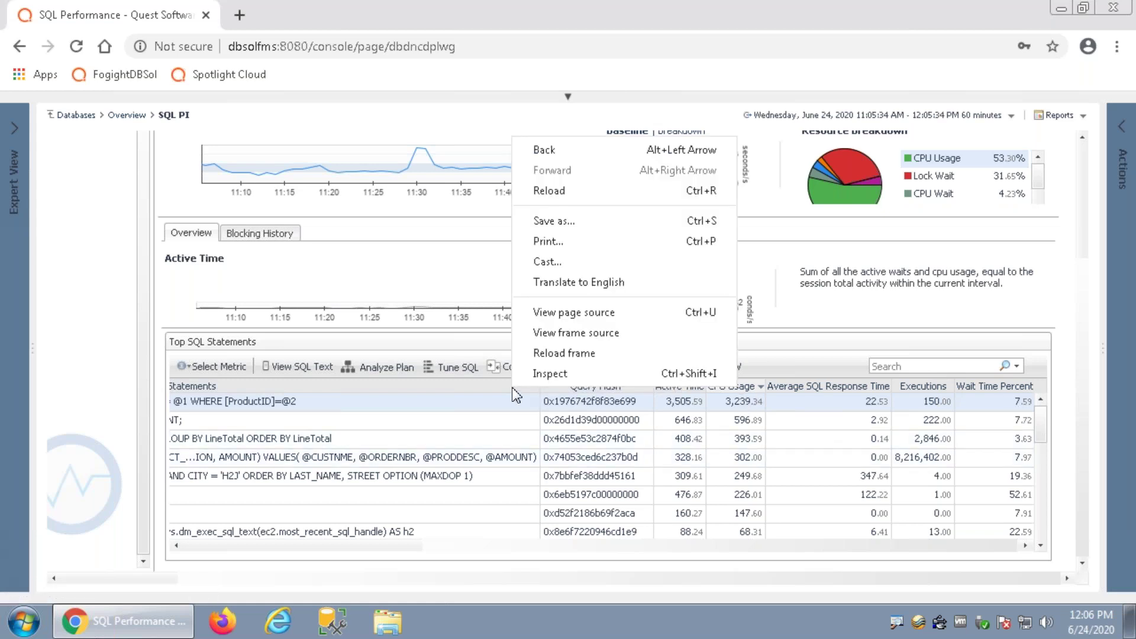
left_click(470, 399)
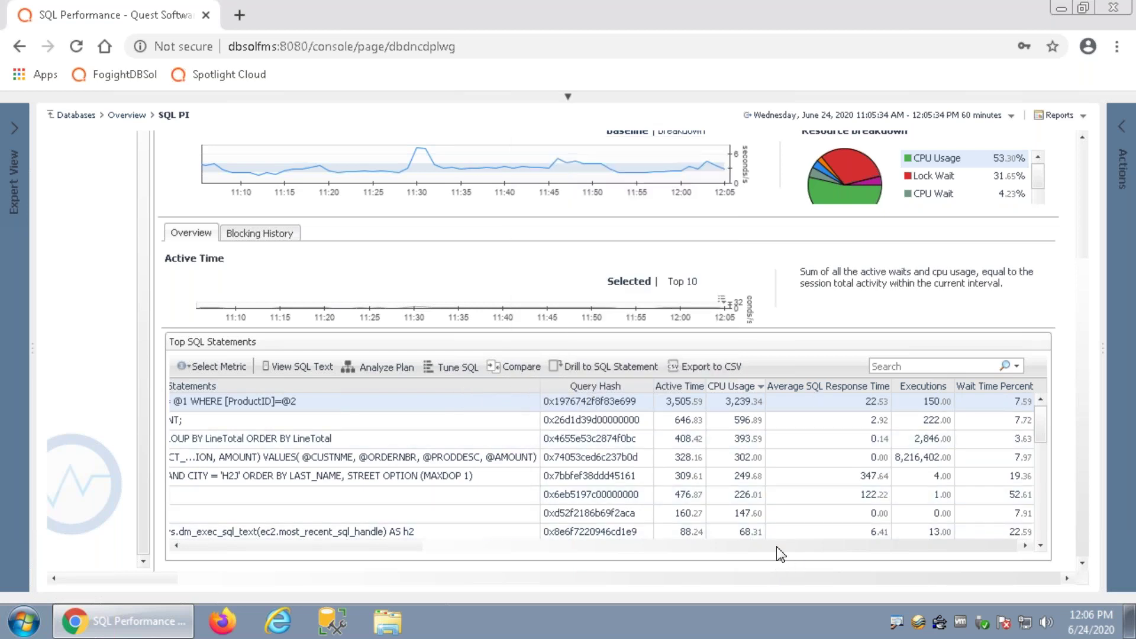
scroll(769, 551, "left", 4)
scroll(594, 555, "left", 2)
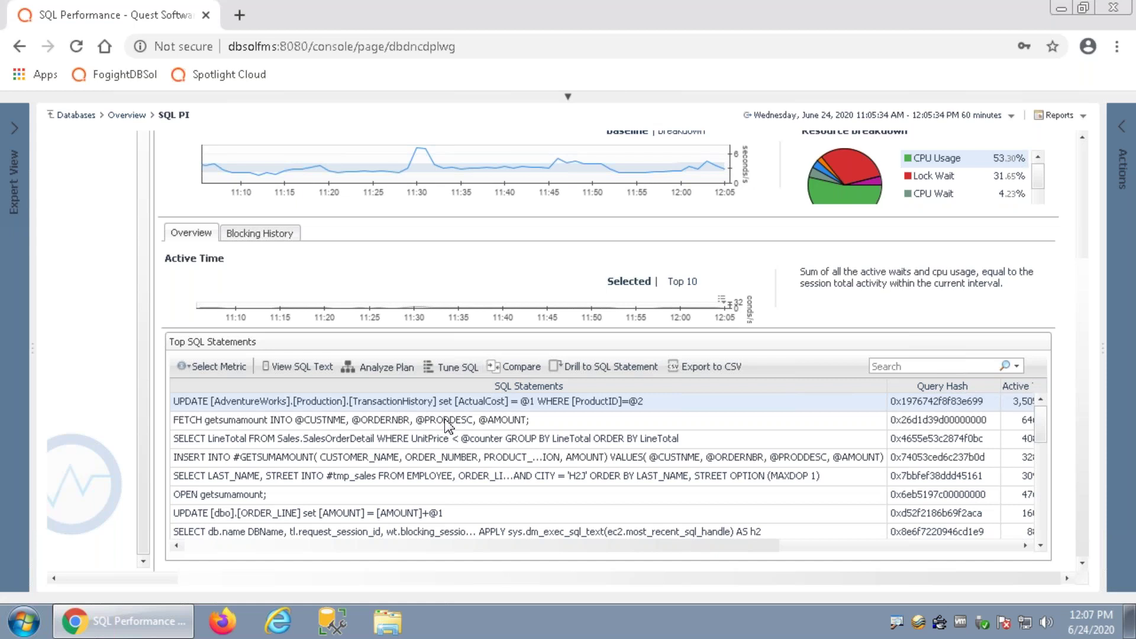
Step: Drill into the SELECT LineTotal FROM Sales.SalesOrderDetail statement
left_click(440, 441)
left_click(554, 366)
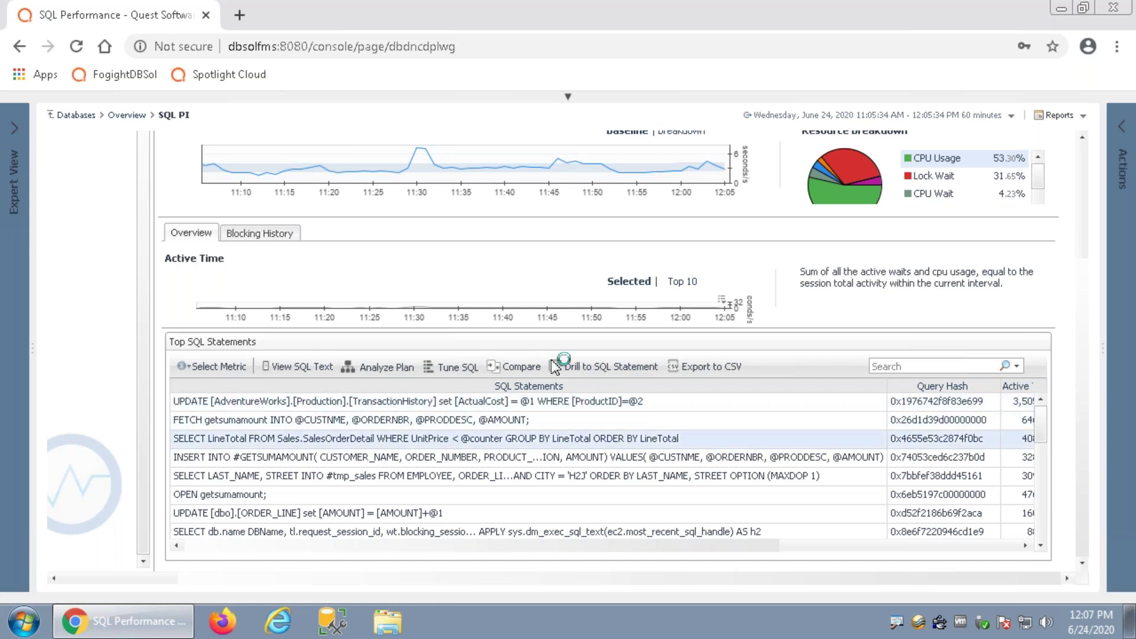
Step: Compare the selected SELECT LineTotal statement's workload with the same time range on the day before
left_click(513, 367)
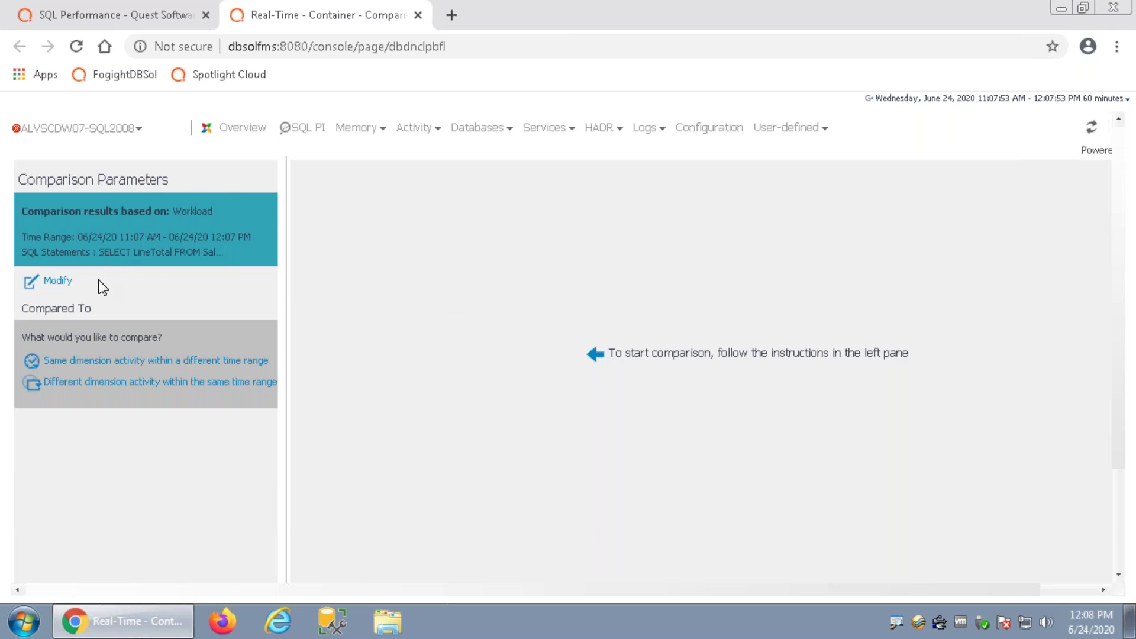
left_click(69, 363)
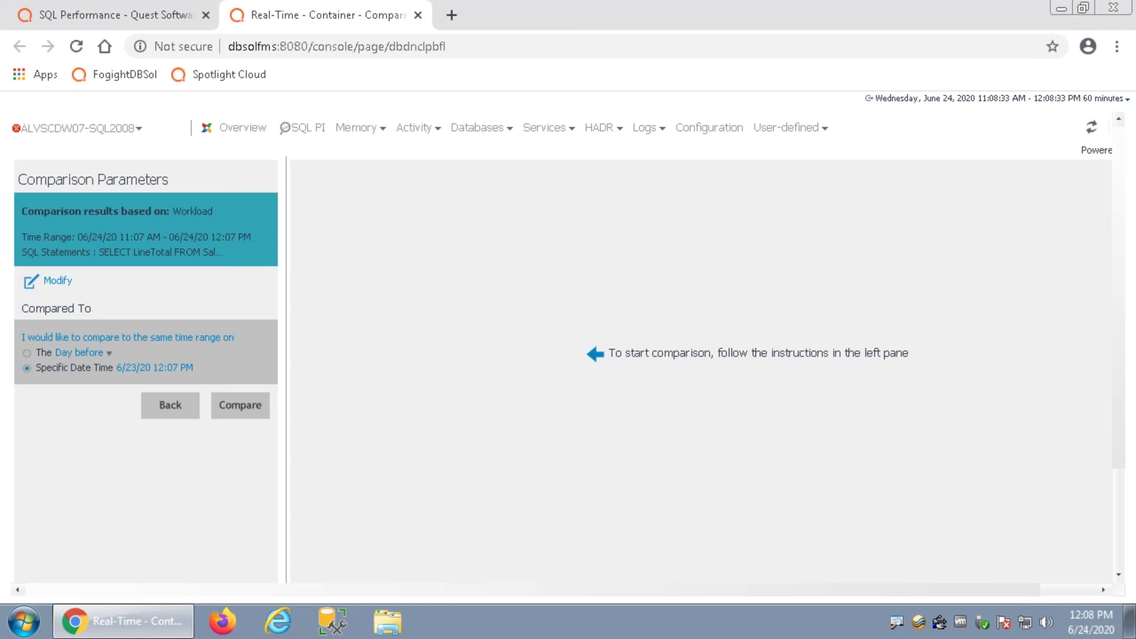
left_click(27, 354)
left_click(240, 408)
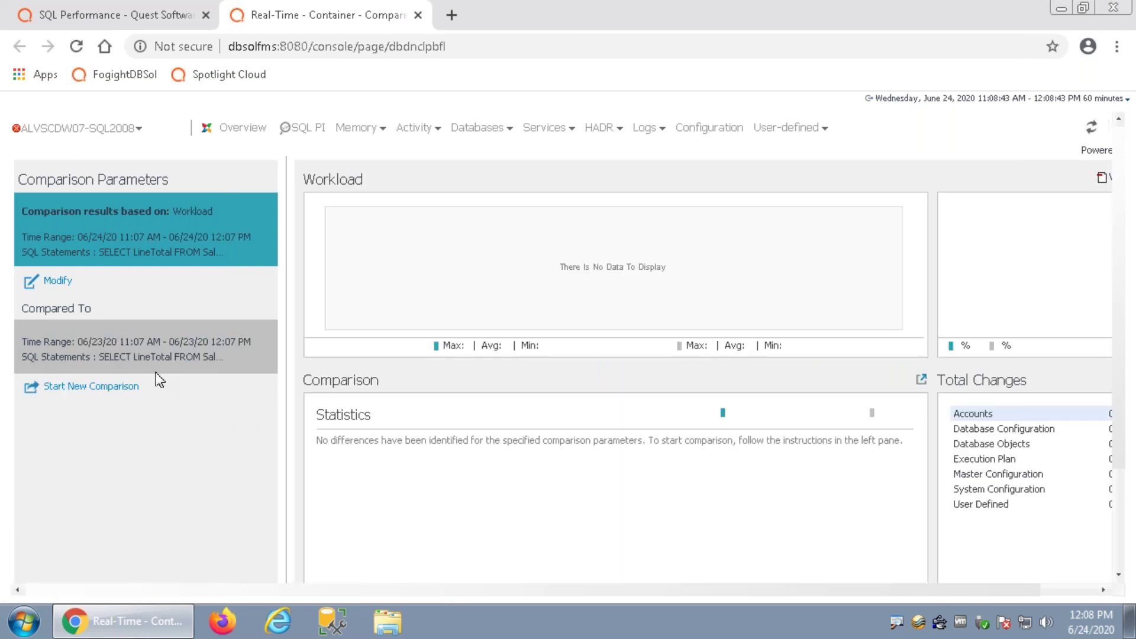
Step: Restart the comparison and compare the same statement's activity with the time range ending at the specific date and time 6/23/20 12:07 PM
left_click(57, 282)
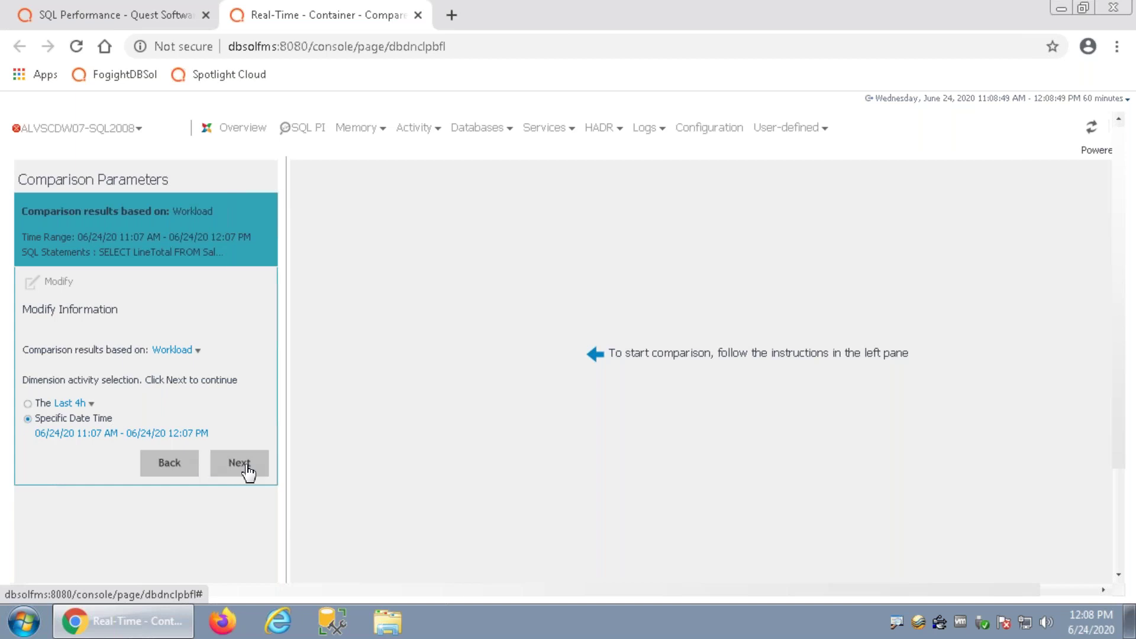
left_click(246, 471)
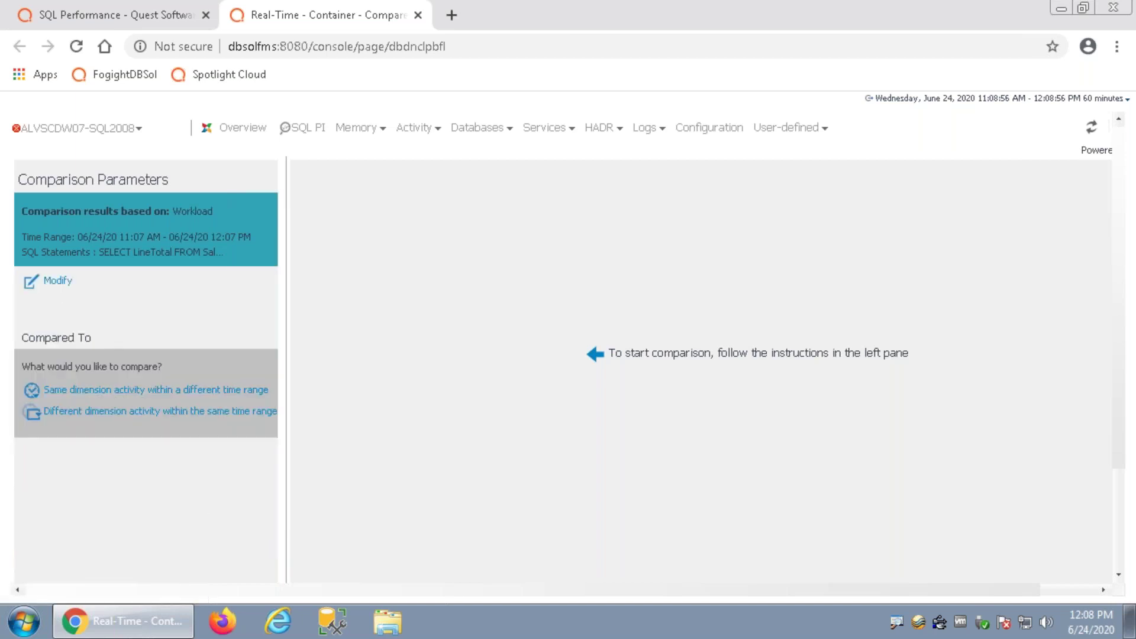
left_click(122, 421)
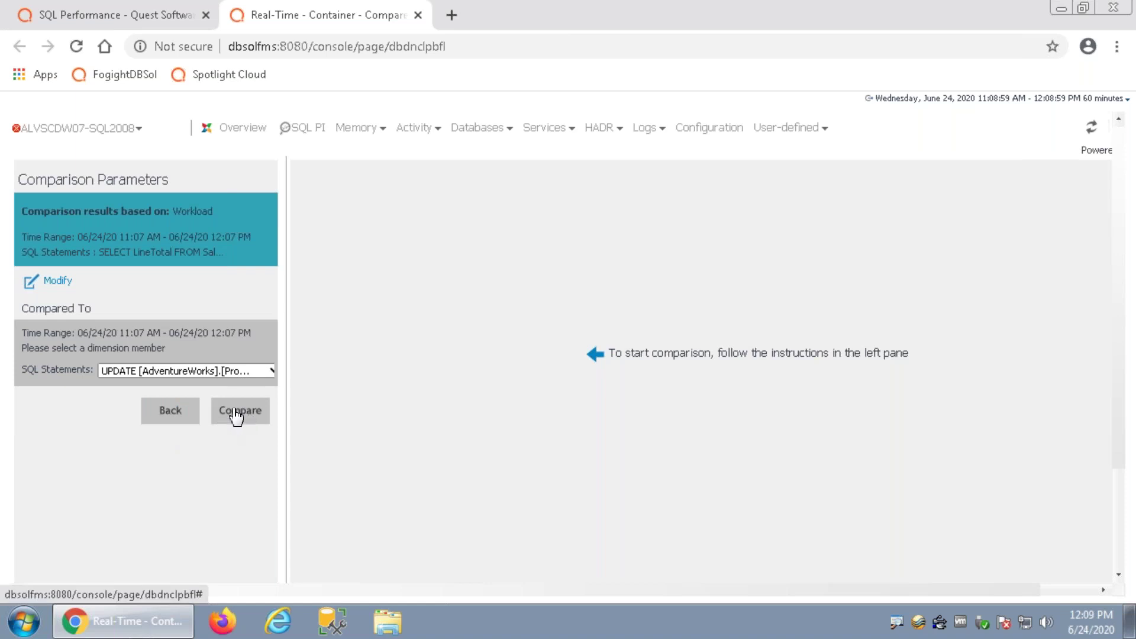
left_click(171, 416)
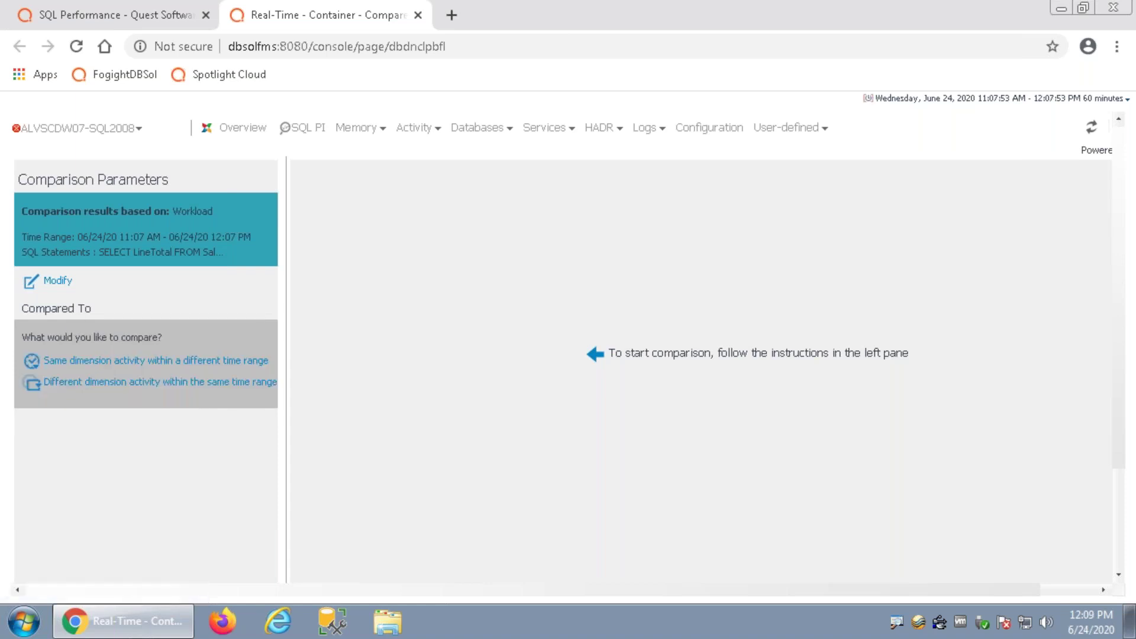
left_click(65, 362)
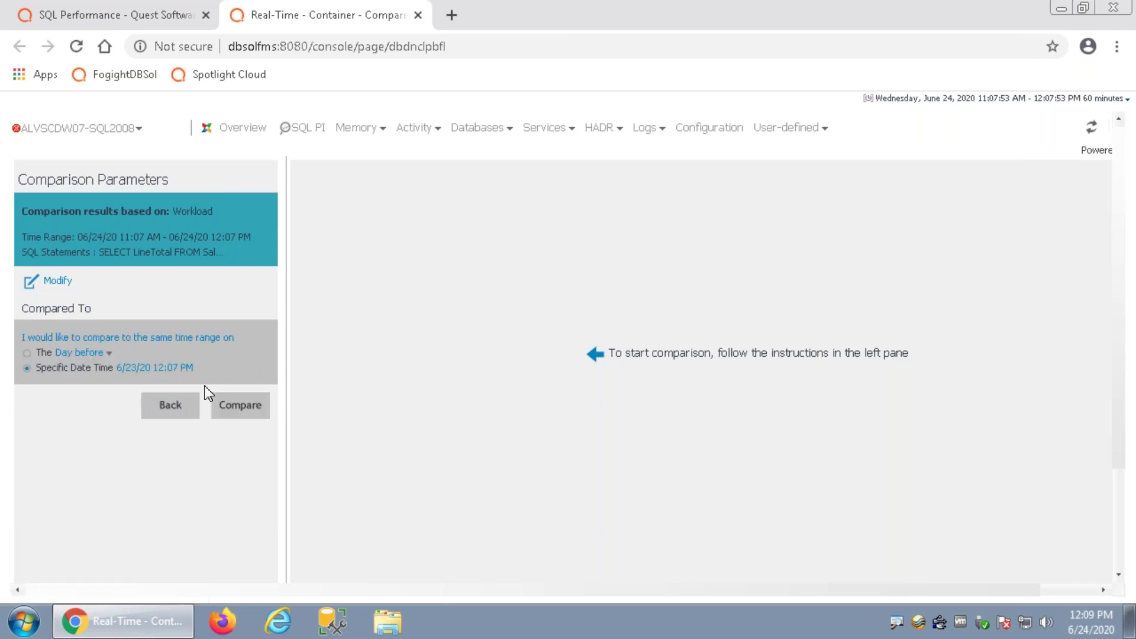
left_click(239, 406)
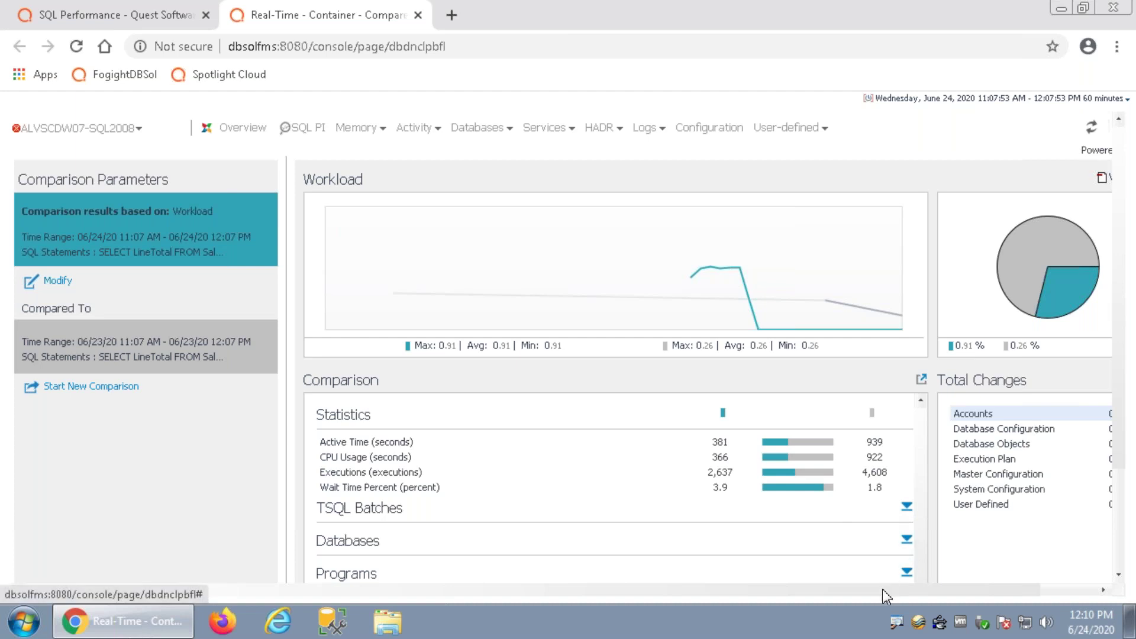
Step: Review the workload comparison's chart, statistics and total changes, and open the Change Tracking details
left_click_drag(975, 596, 1067, 594)
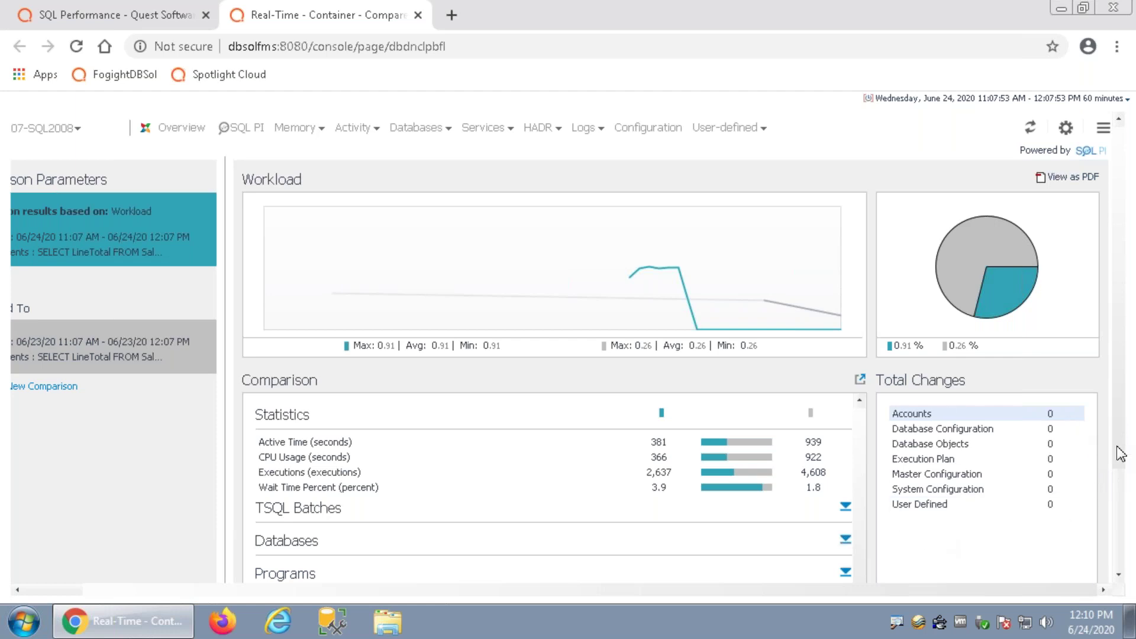
left_click_drag(1119, 482, 1131, 557)
scroll(1131, 556, "down", 2)
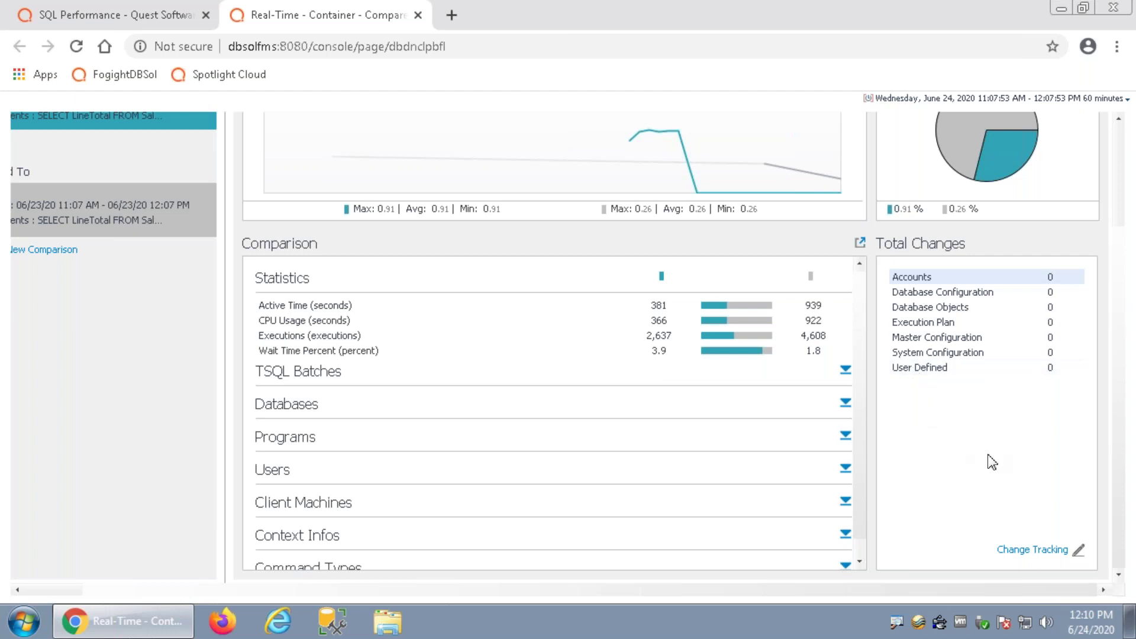
left_click(1020, 552)
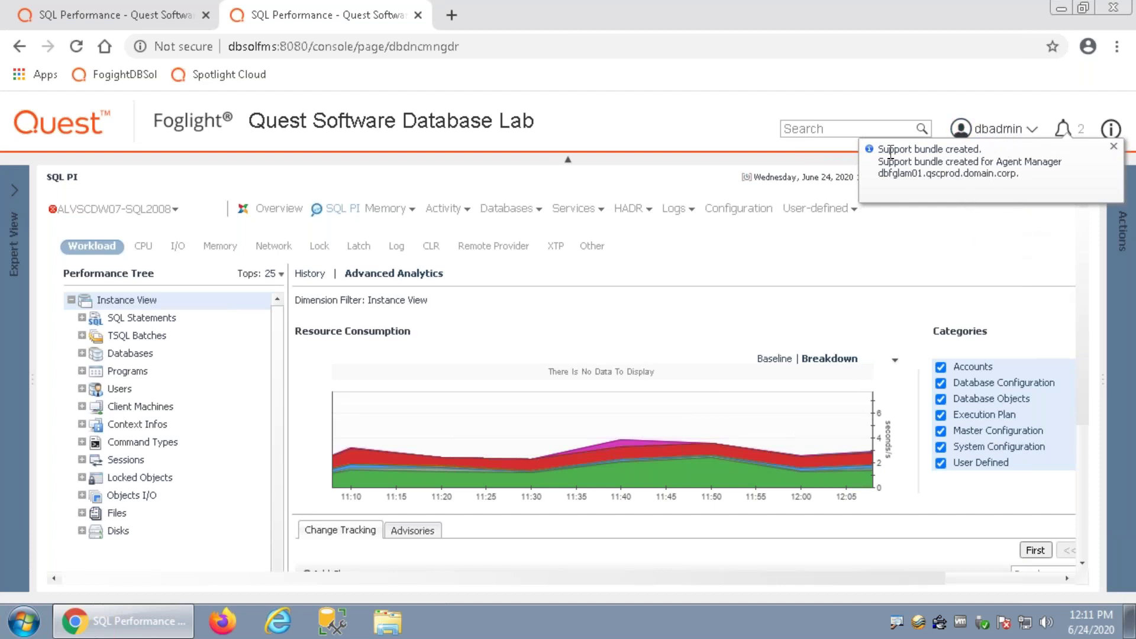
Step: Clear all support bundle notifications and close the notification list
left_click(1064, 129)
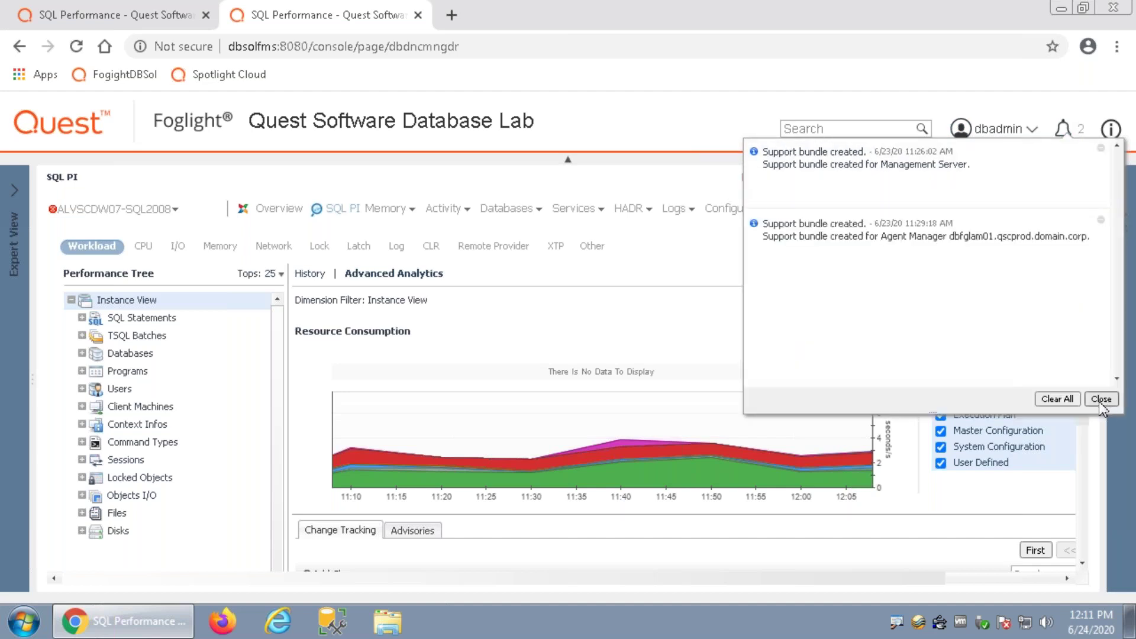
left_click(1059, 400)
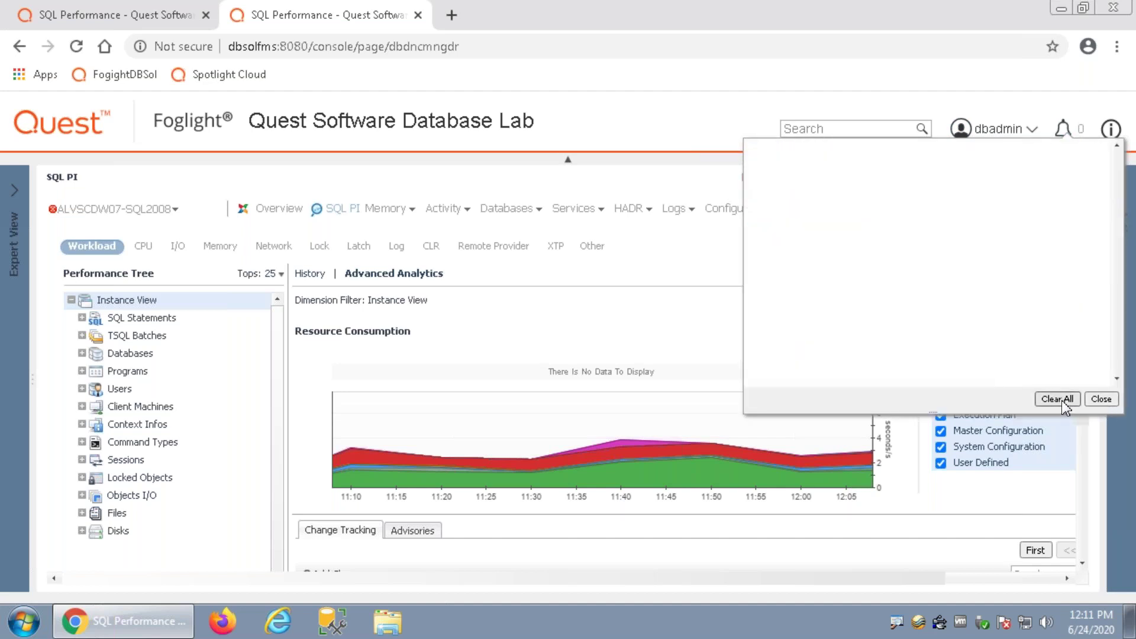
left_click(1100, 399)
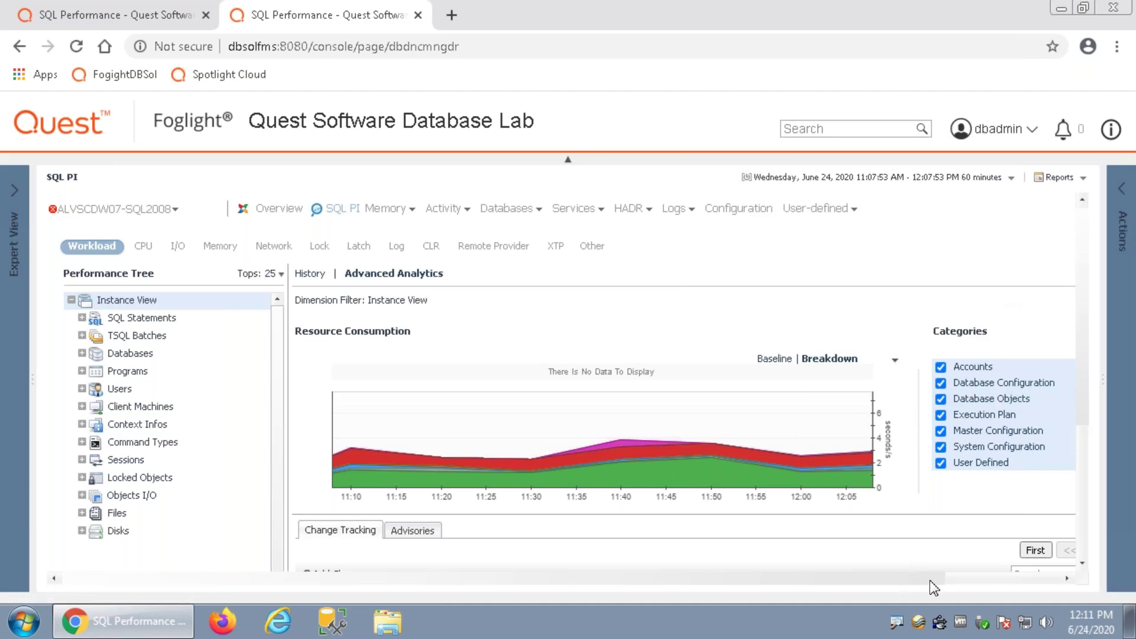
Step: Set the time range of the instance's Advanced Analytics view to the last 7 days
left_click_drag(954, 585, 1111, 573)
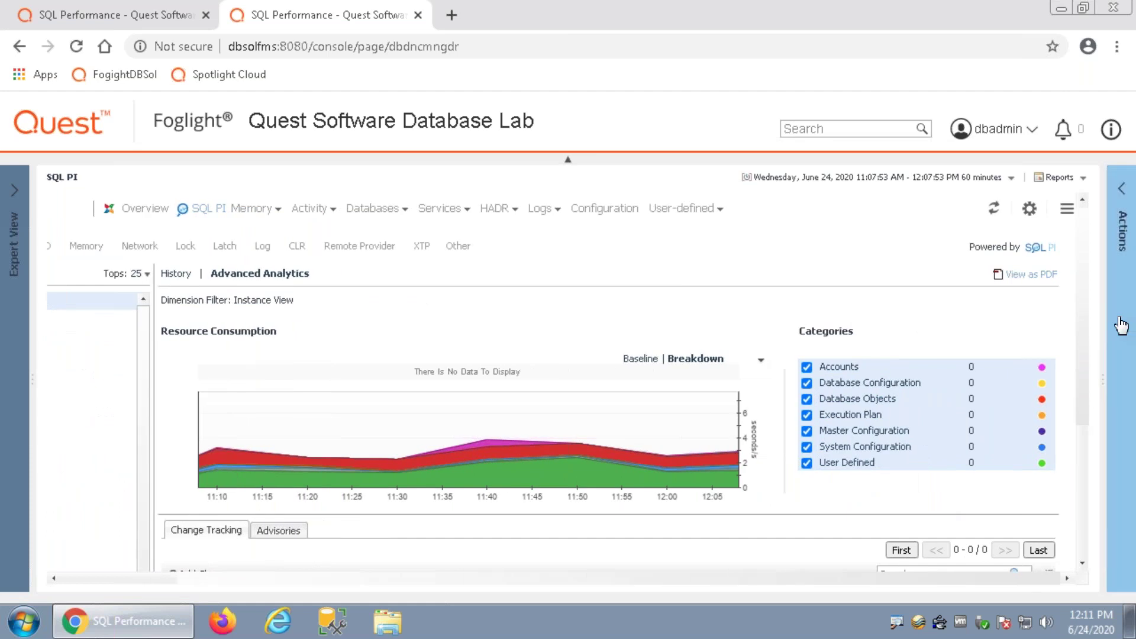
scroll(1089, 346, "down", 1)
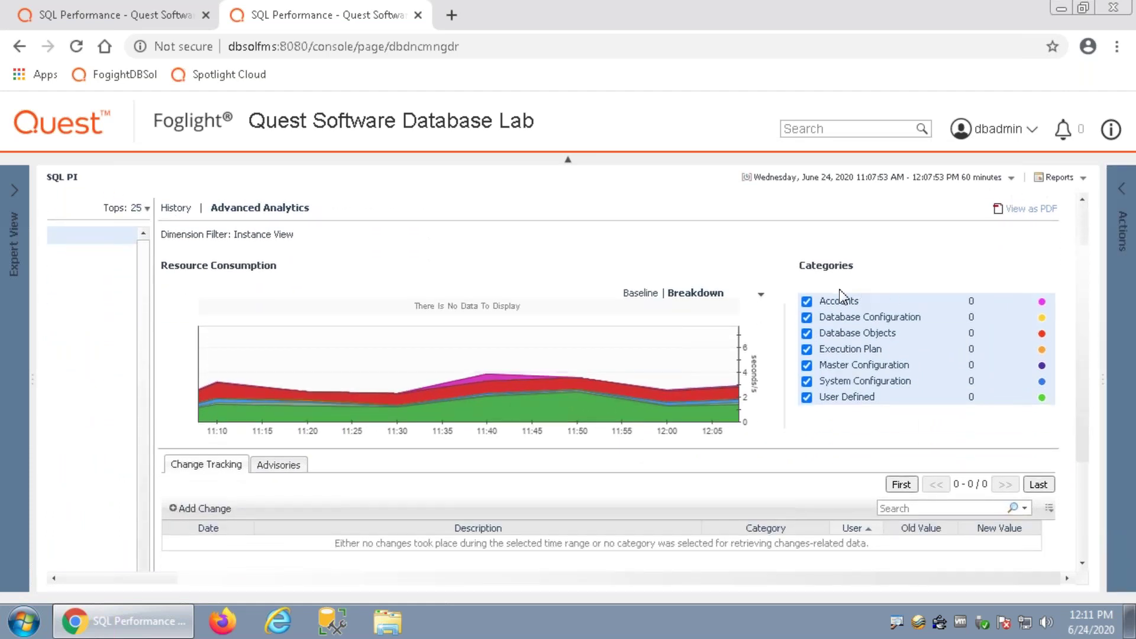
left_click(1011, 178)
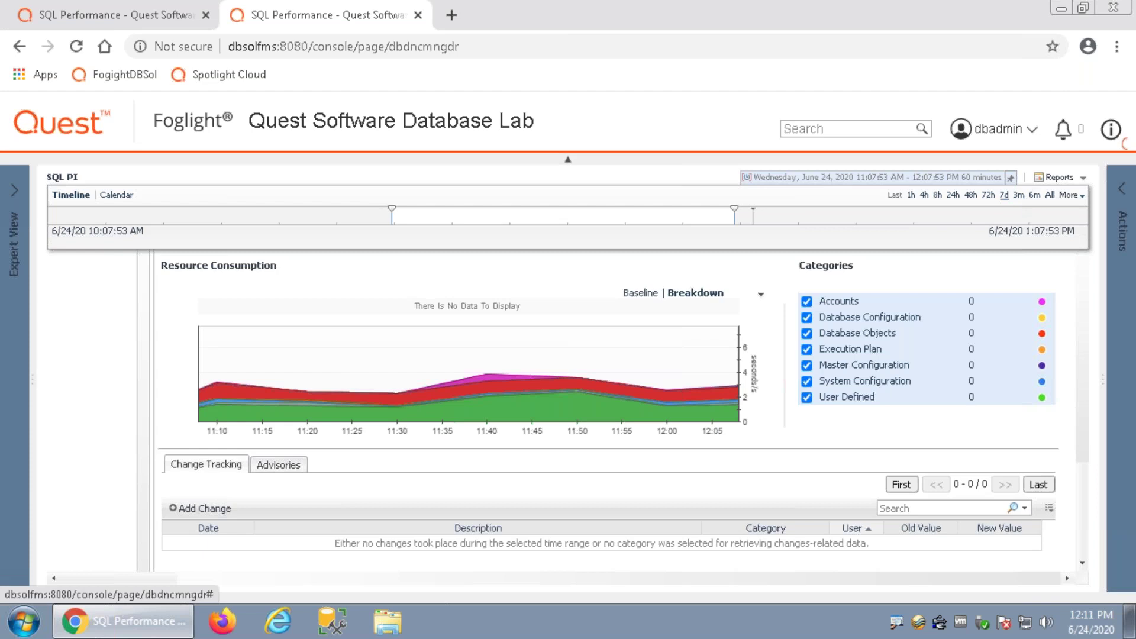
left_click(1005, 195)
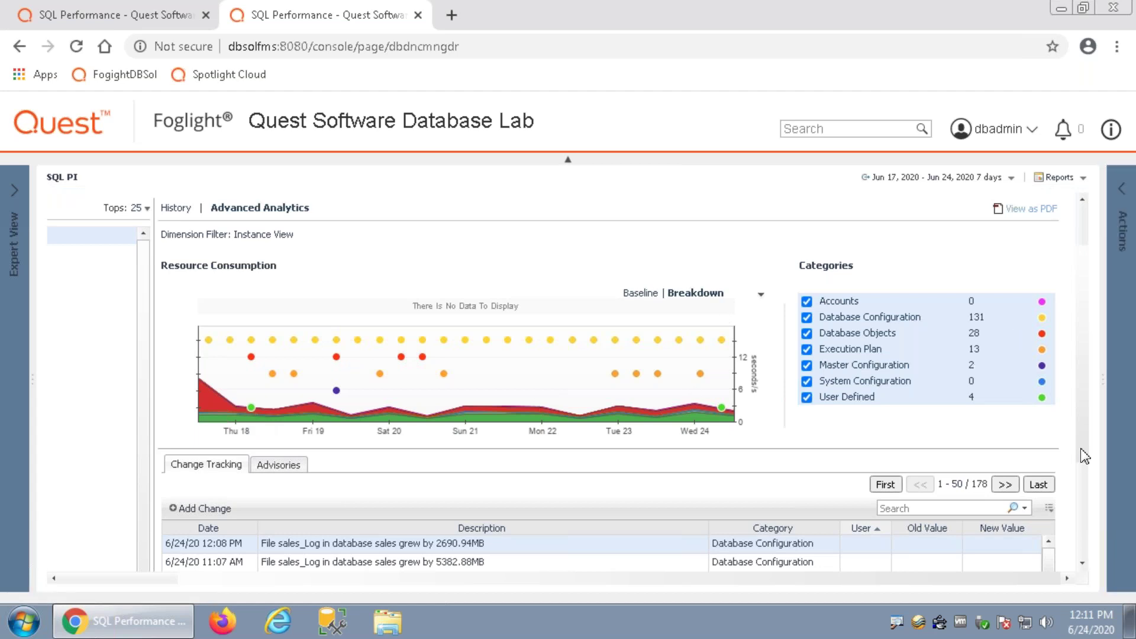
Step: Review the change markers on the Resource Consumption chart and the Change Tracking entries with their dates, descriptions and categories
scroll(1085, 491, "down", 1)
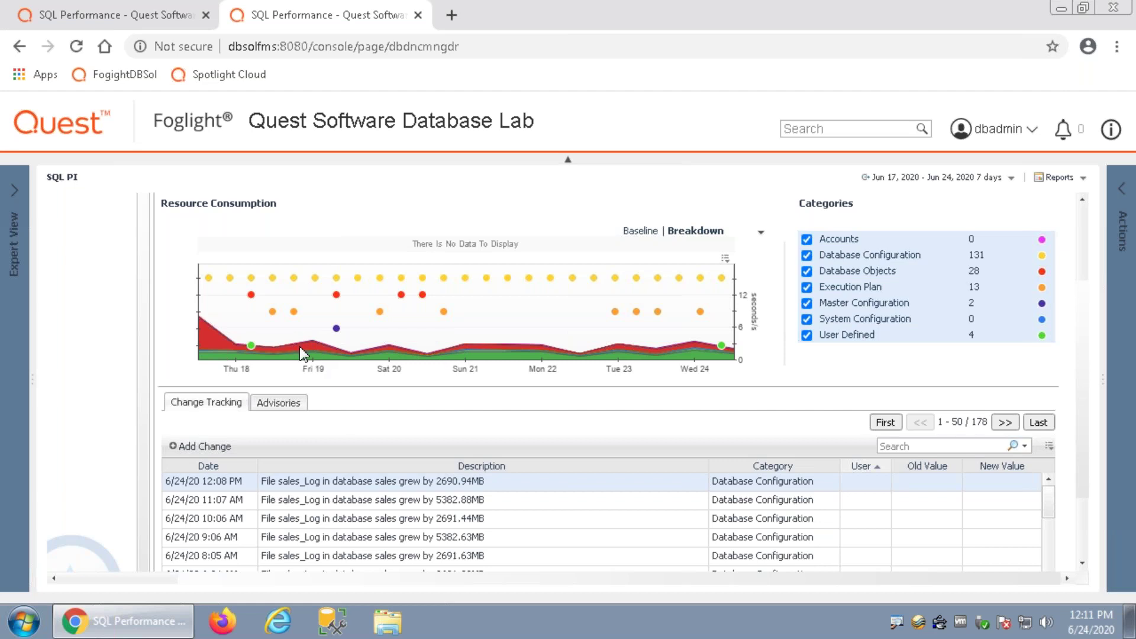
mouse_move(300, 348)
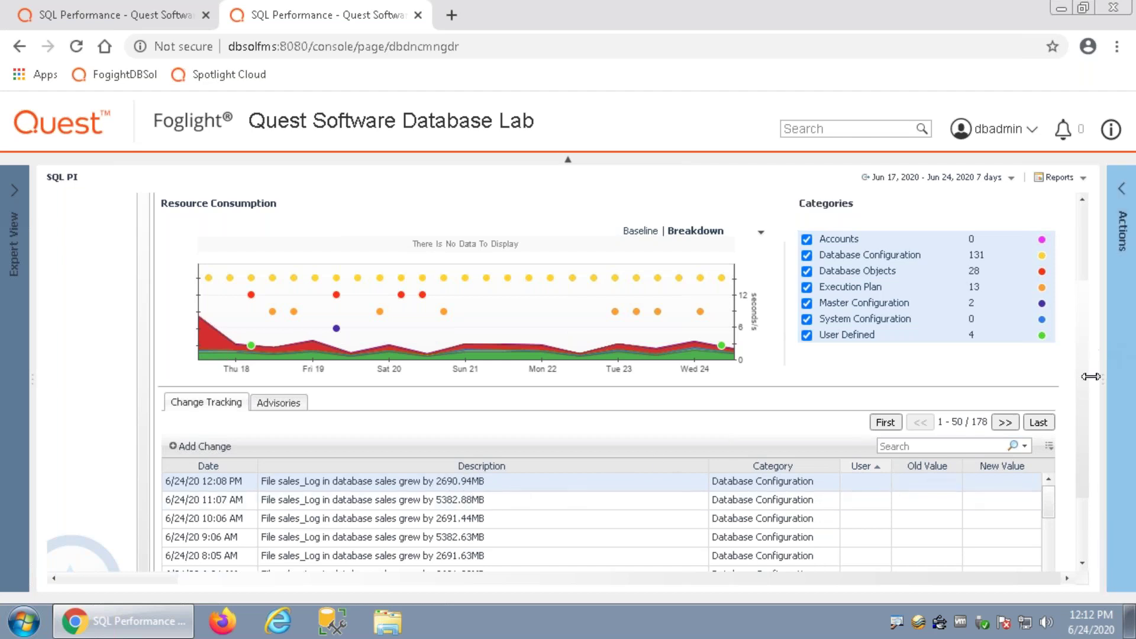
scroll(1091, 462, "down", 1)
scroll(1091, 462, "down", 2)
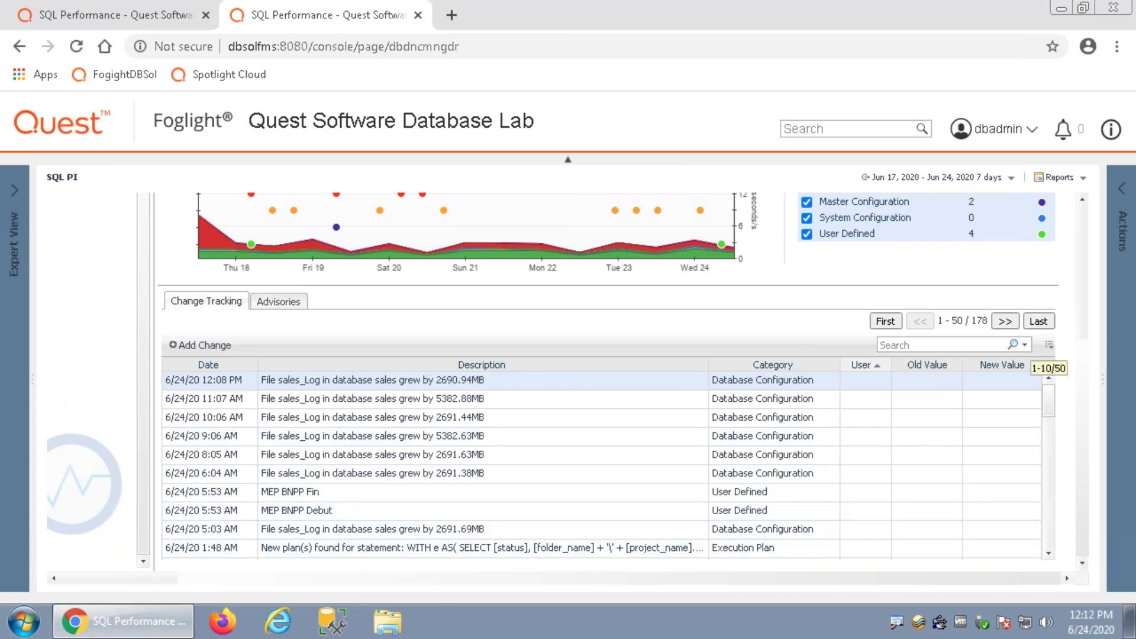
left_click_drag(1053, 406, 1053, 376)
left_click_drag(909, 580, 438, 589)
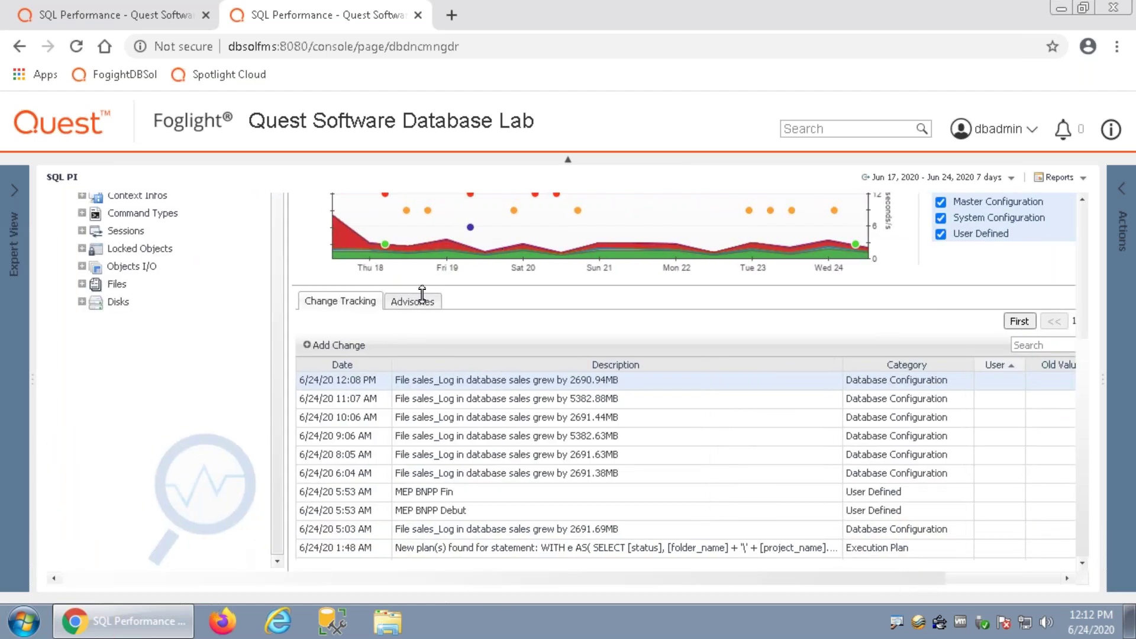
Step: Show the instance's advisories and open the high-priority Objects Experiencing Lock Waits advisory for 06/17/20 11:17 AM to 12:17 PM
left_click(413, 303)
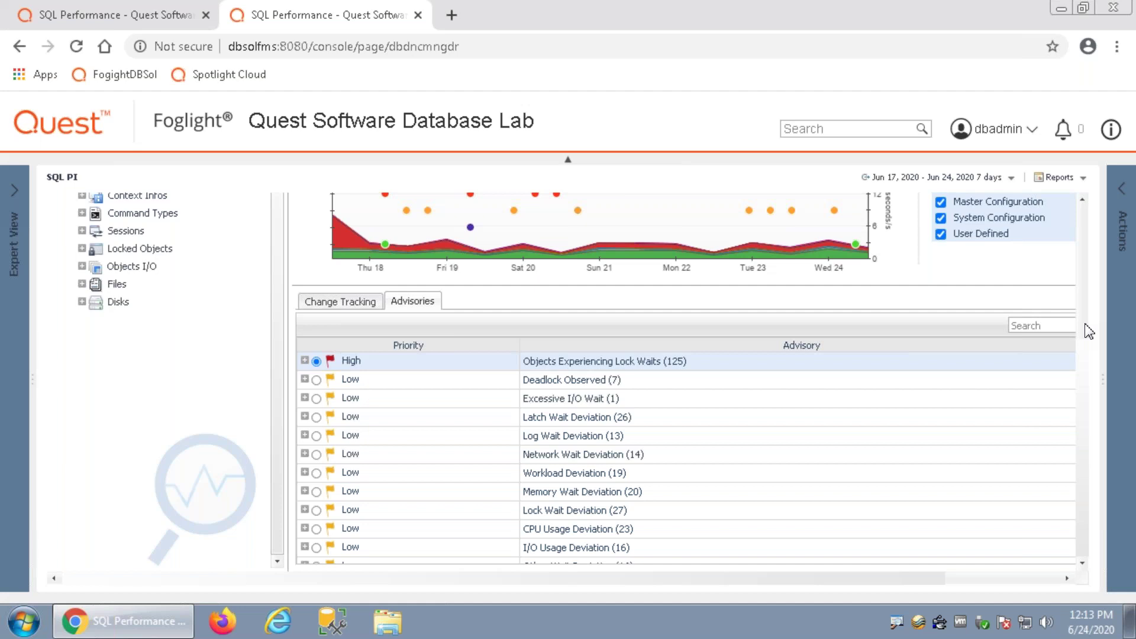
scroll(1089, 331, "up", 4)
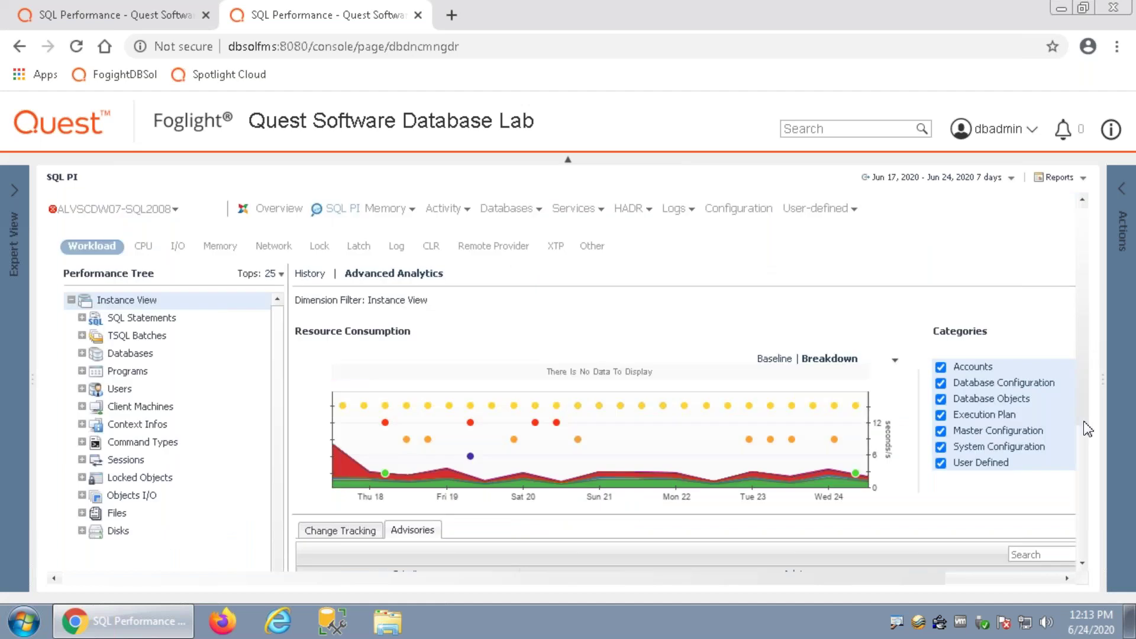
scroll(1088, 456, "down", 4)
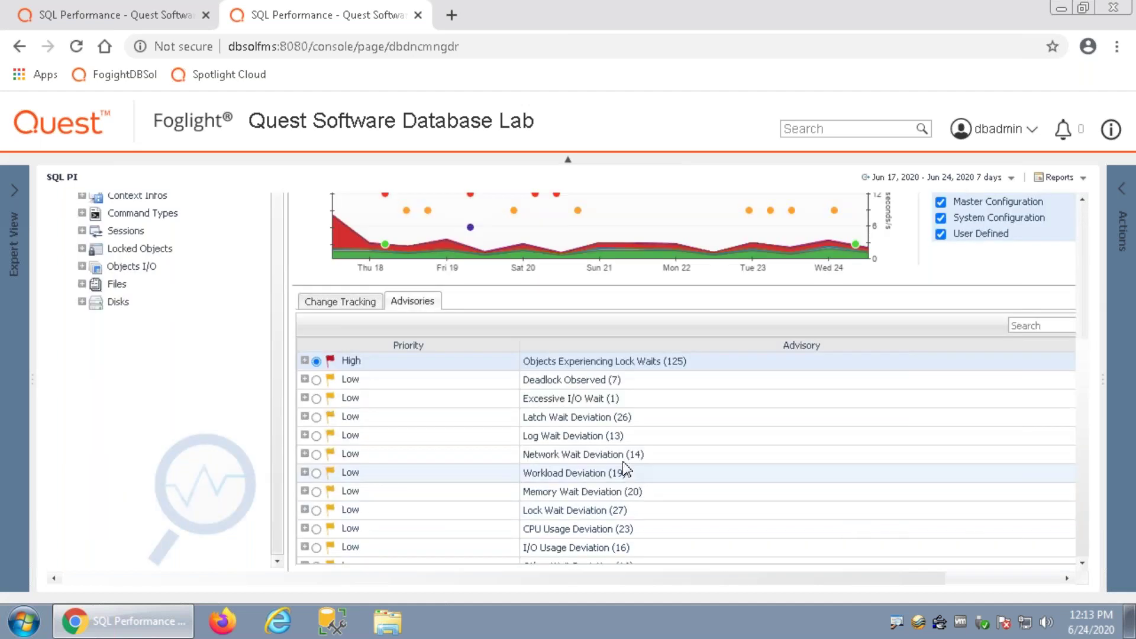
left_click(305, 362)
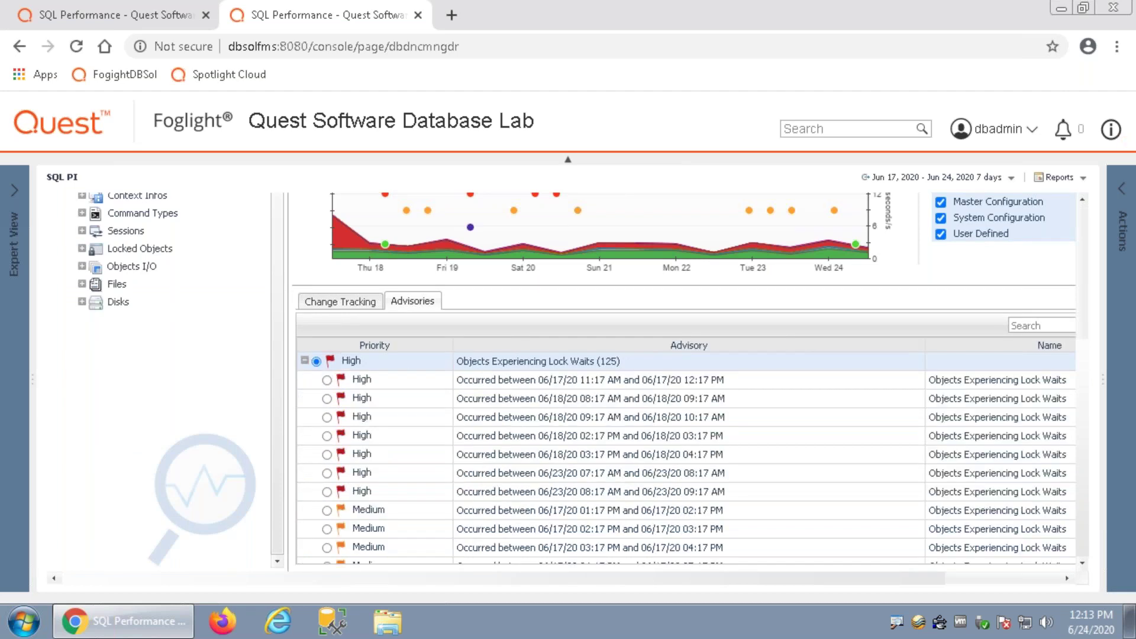
left_click(510, 386)
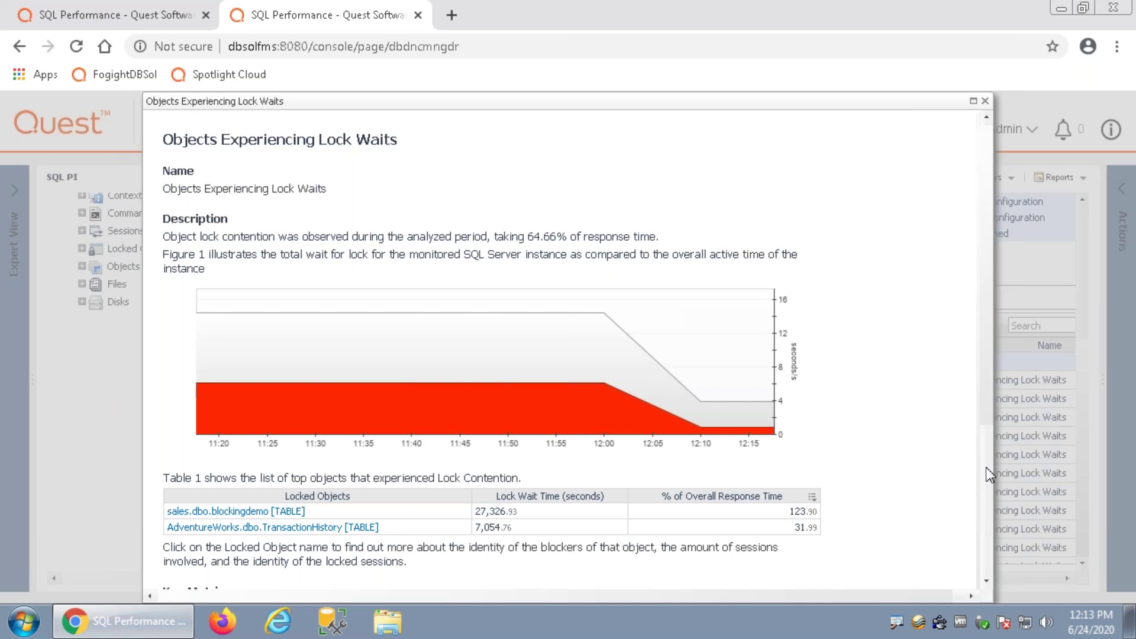
Step: Read the advisory's locked objects, key metrics and recommendations, and open the Blocking History suggested in its next steps
scroll(988, 473, "down", 4)
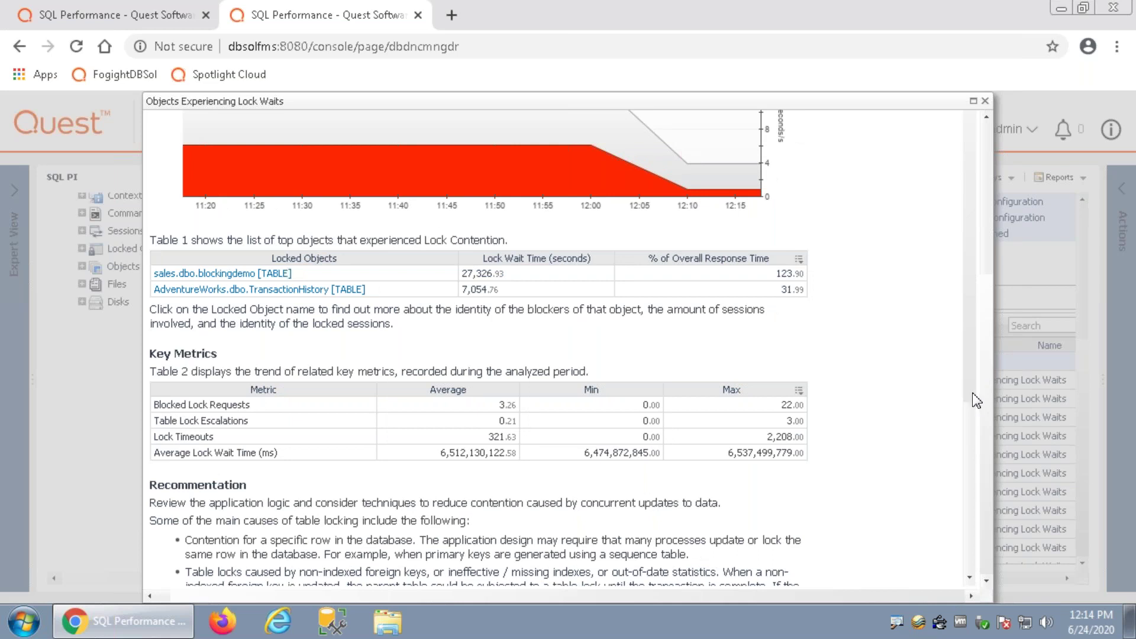
scroll(977, 414, "down", 3)
scroll(982, 512, "down", 3)
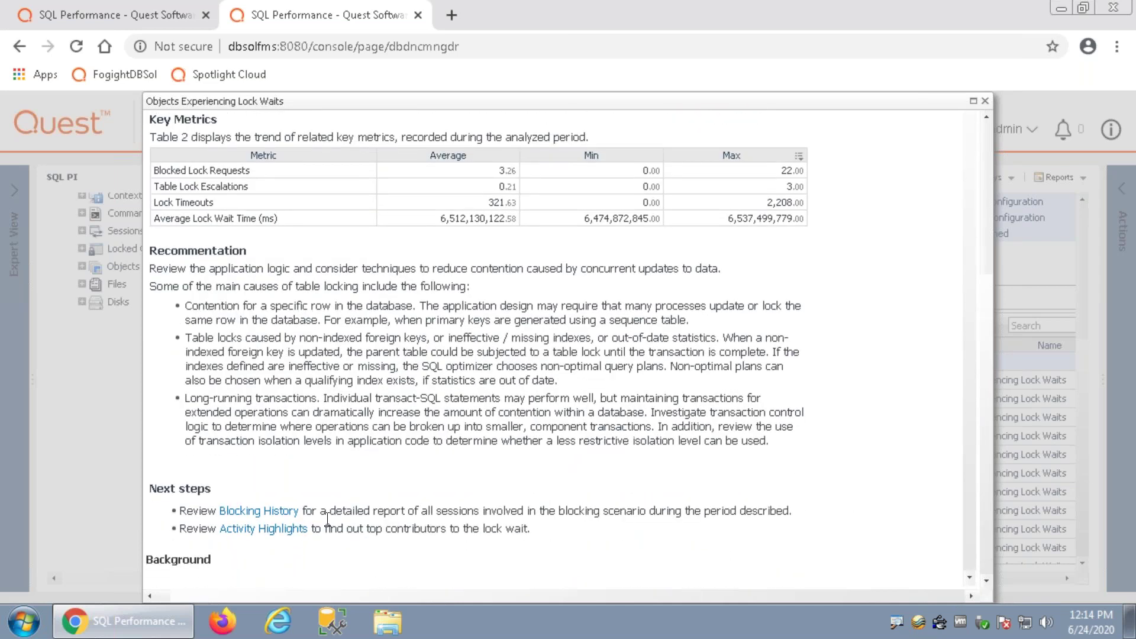
left_click(255, 515)
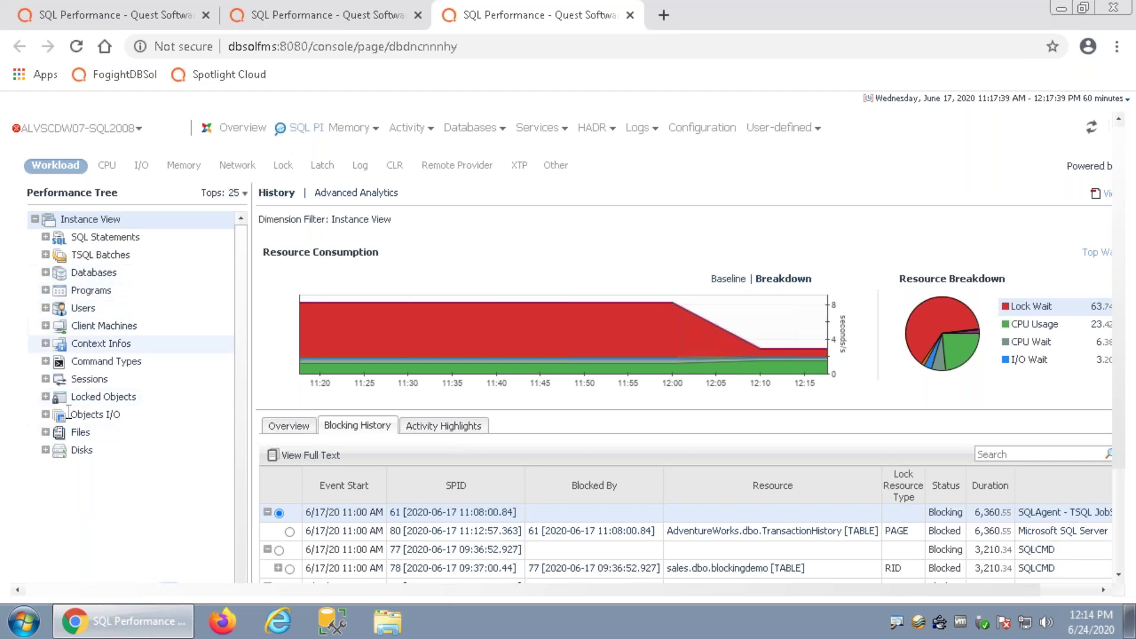
Step: Expand the performance tree from Users through the qsc user and its Programs down to SQLCMD
left_click(46, 309)
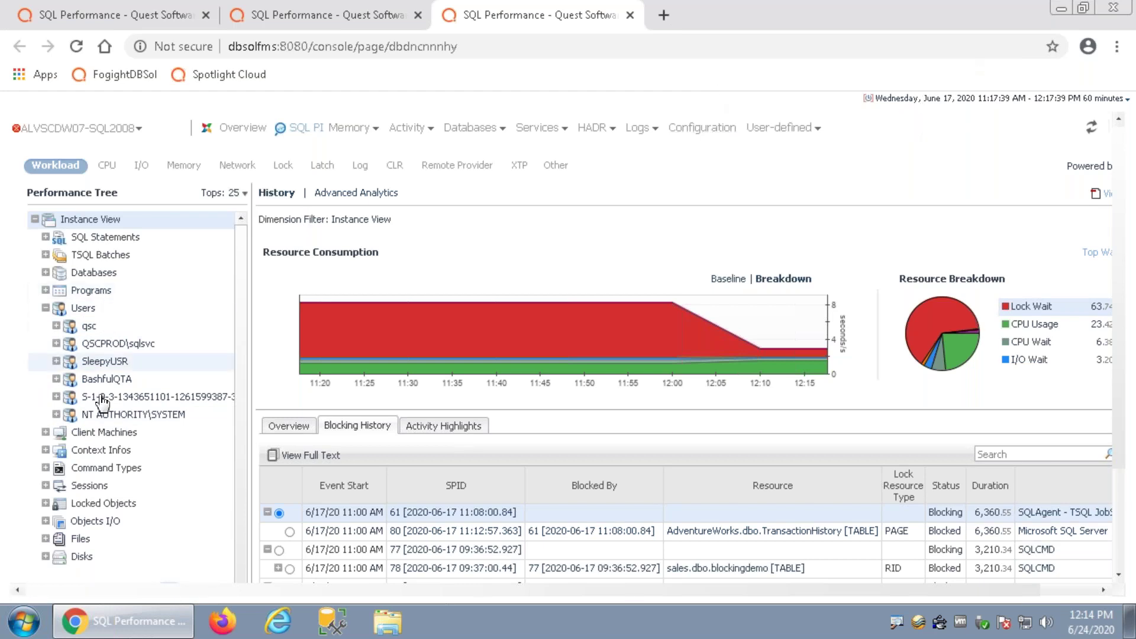
left_click(56, 326)
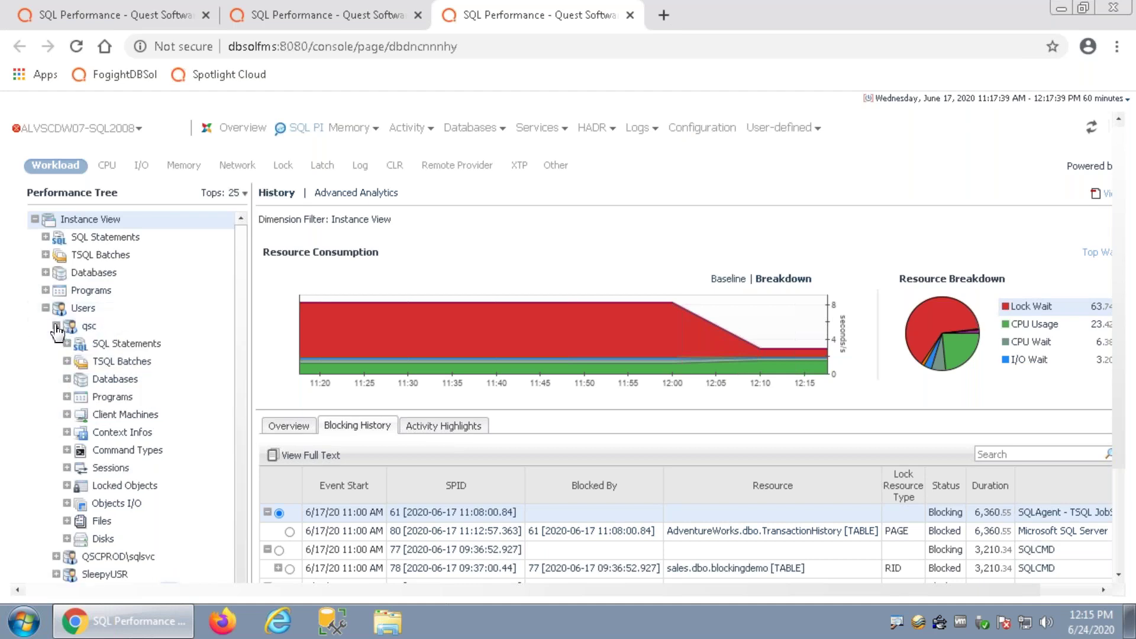
left_click(67, 397)
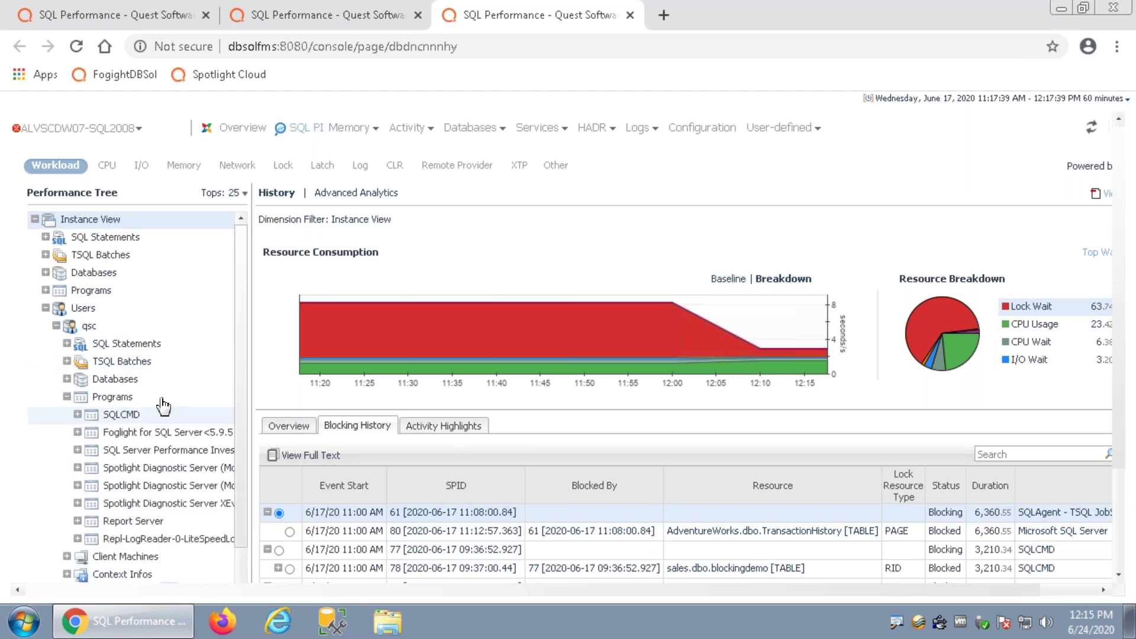
left_click(77, 415)
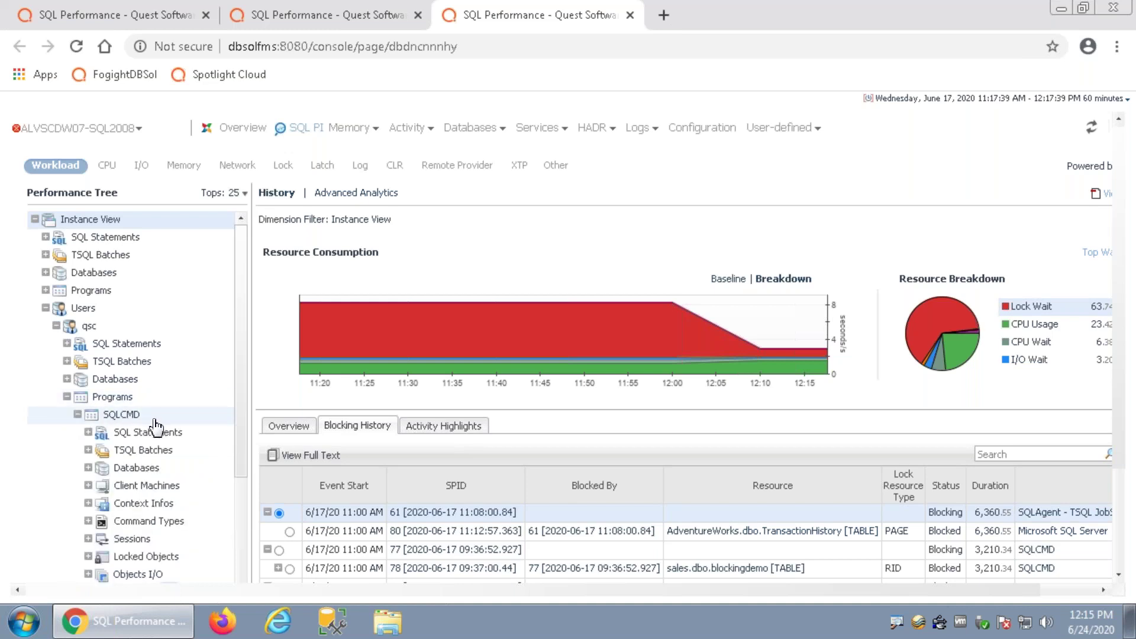
Step: Drill down from SQLCMD through Databases to the sales database and show the workload of its SQL Statements
left_click(89, 469)
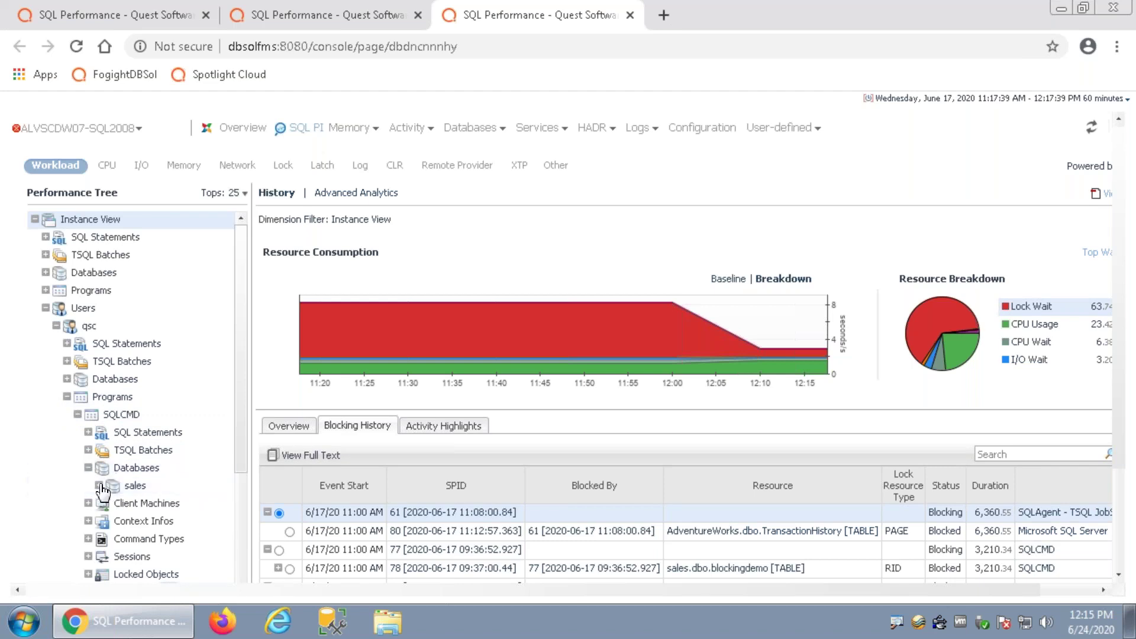
left_click(99, 486)
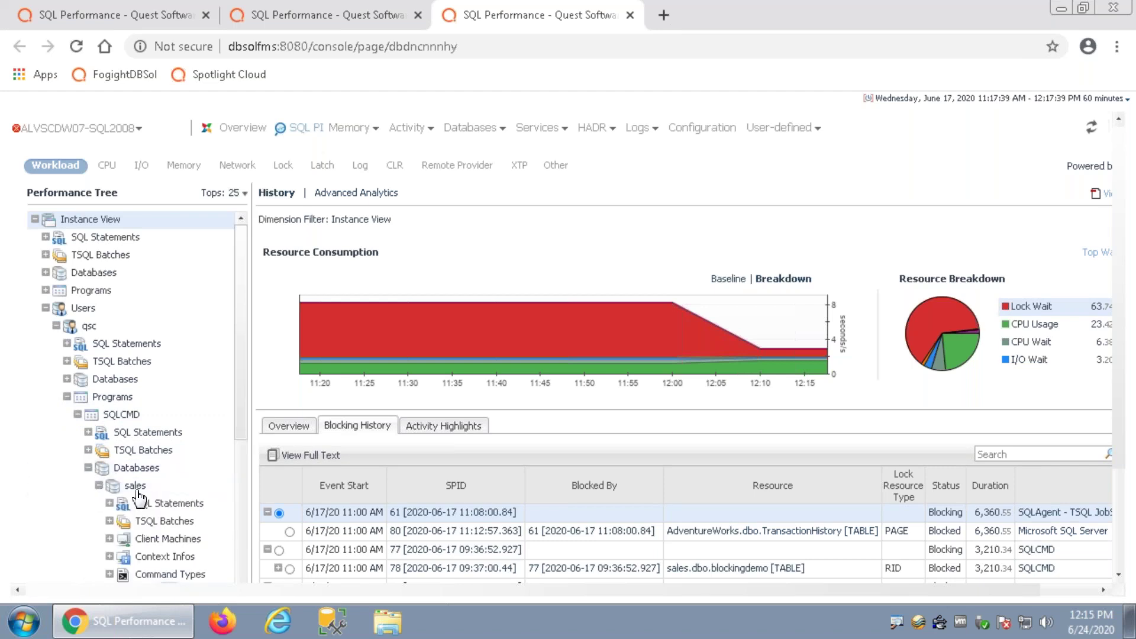
left_click(157, 506)
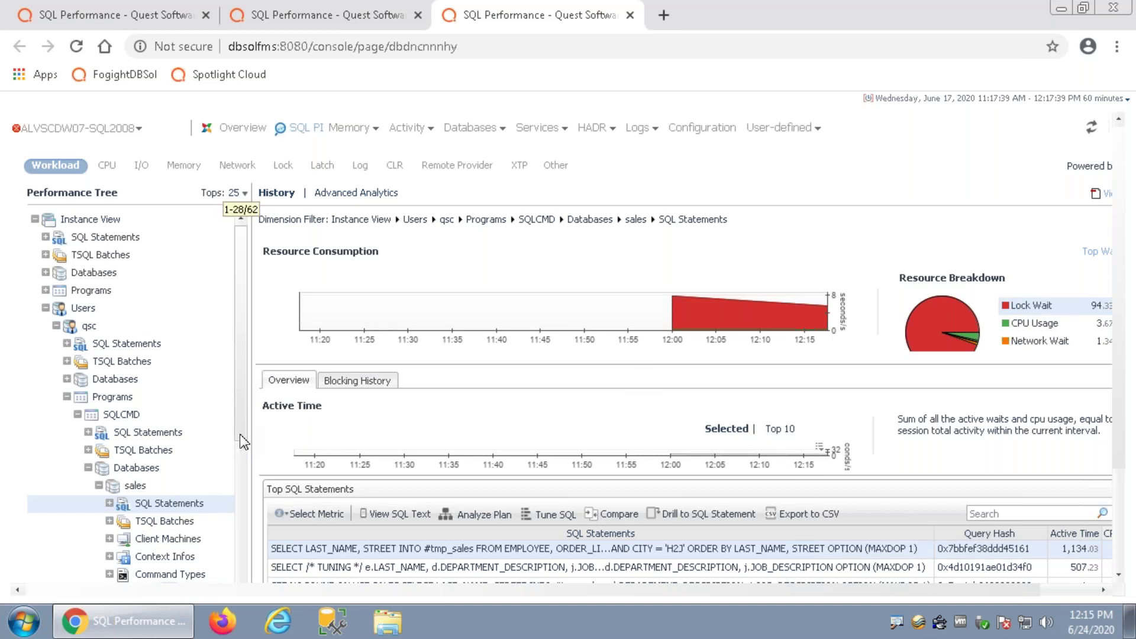
scroll(246, 439, "down", 3)
scroll(247, 261, "up", 3)
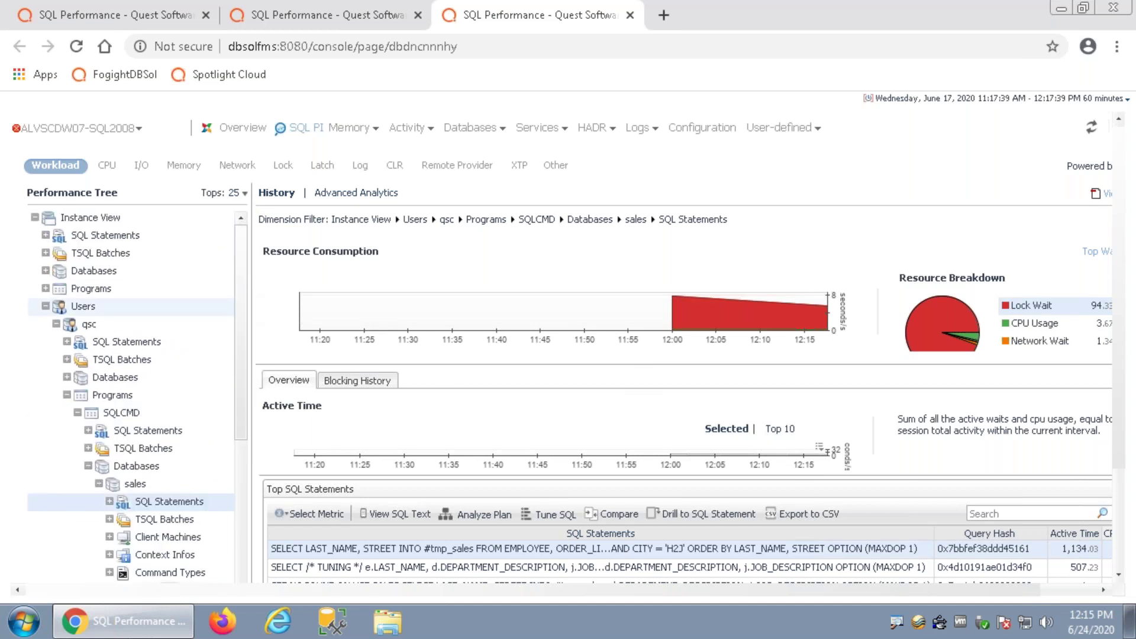
Step: Select the qsc user under Users, collapse its branch and examine its overview with the workload related metrics
left_click(46, 308)
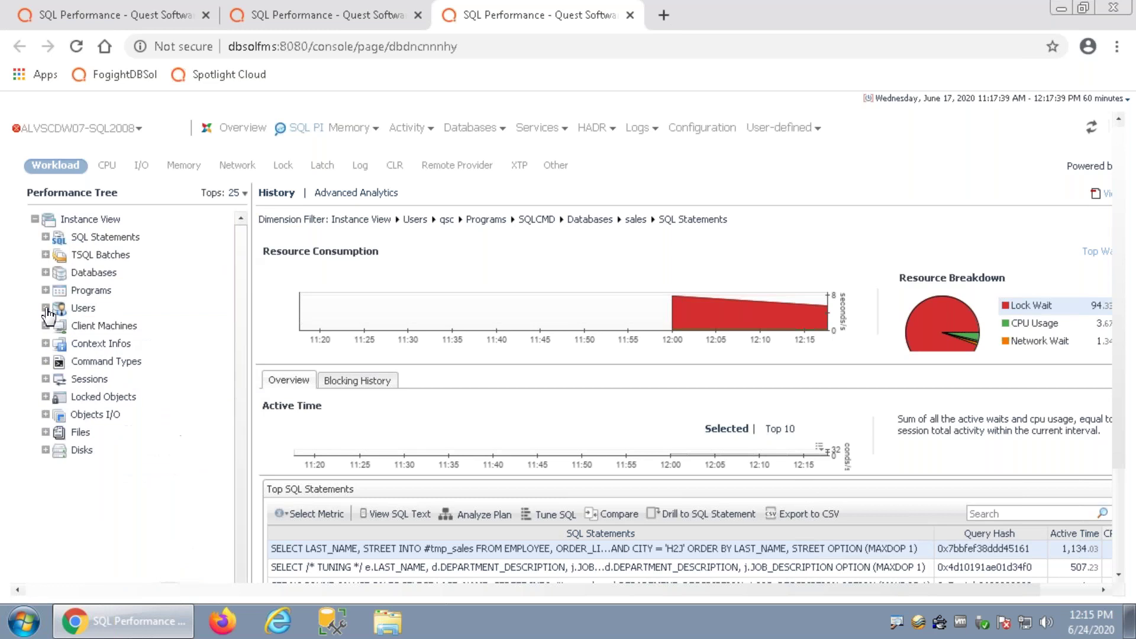
left_click(45, 308)
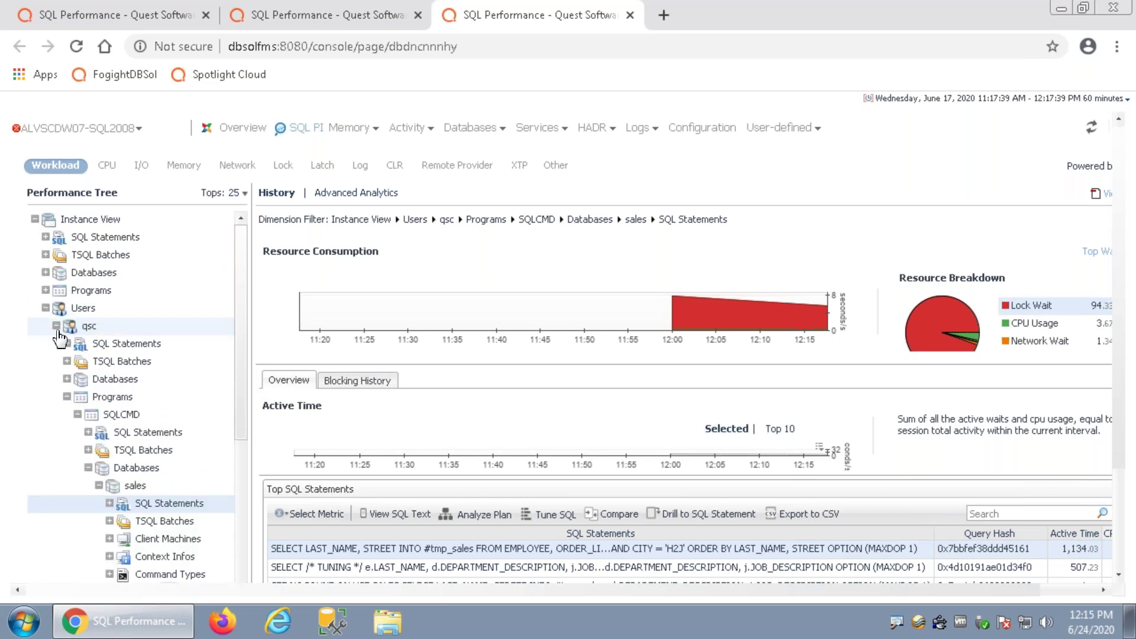
left_click(59, 332)
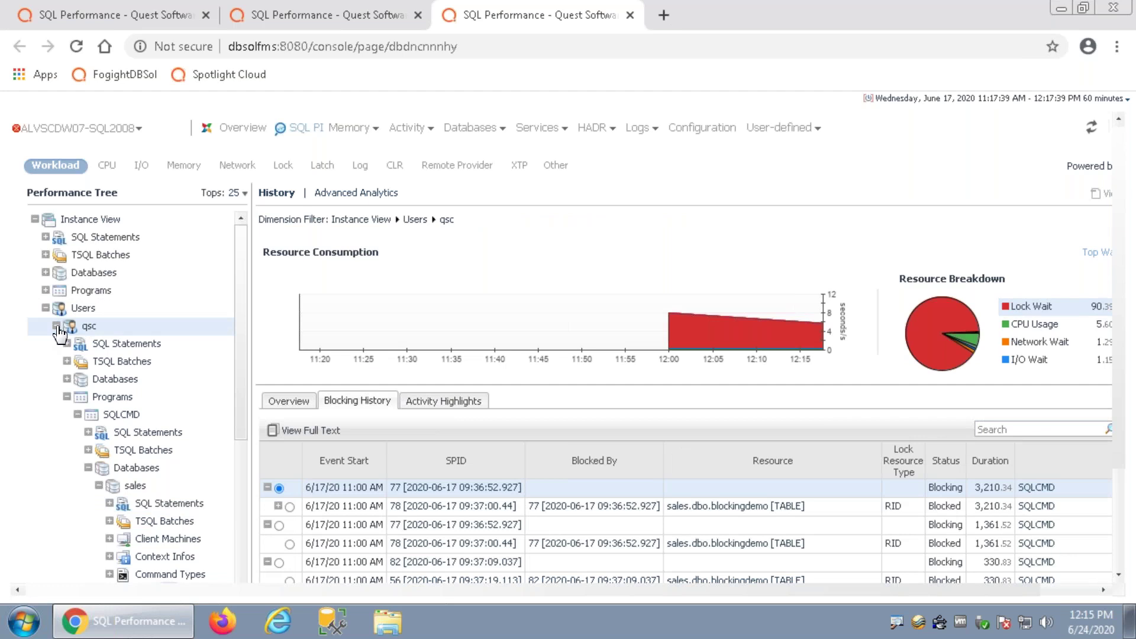
left_click(57, 327)
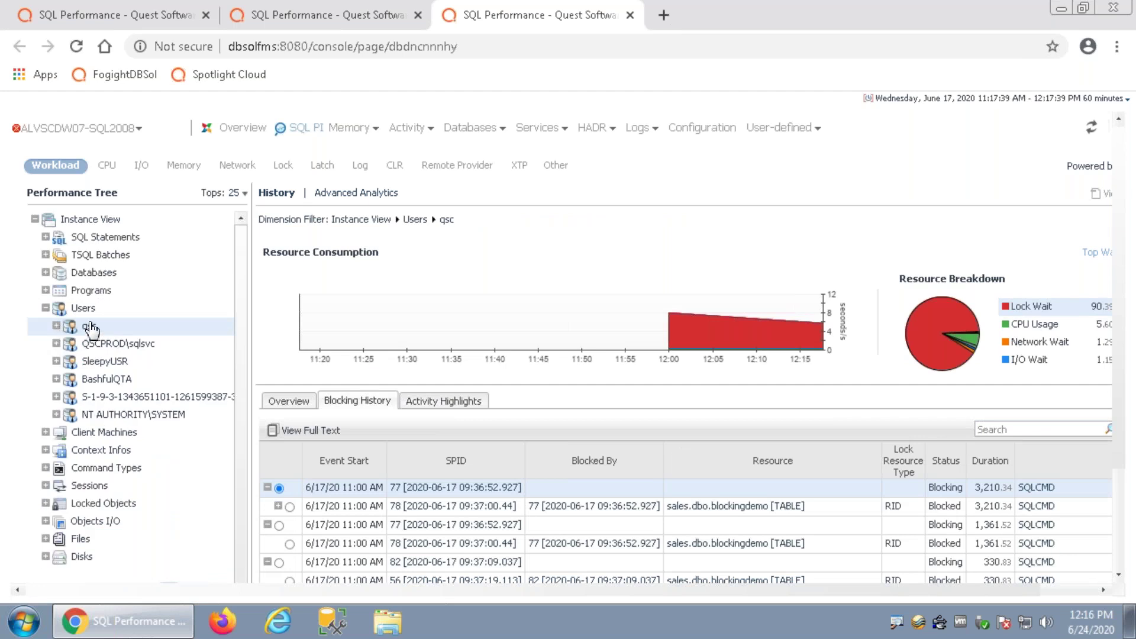
left_click(289, 402)
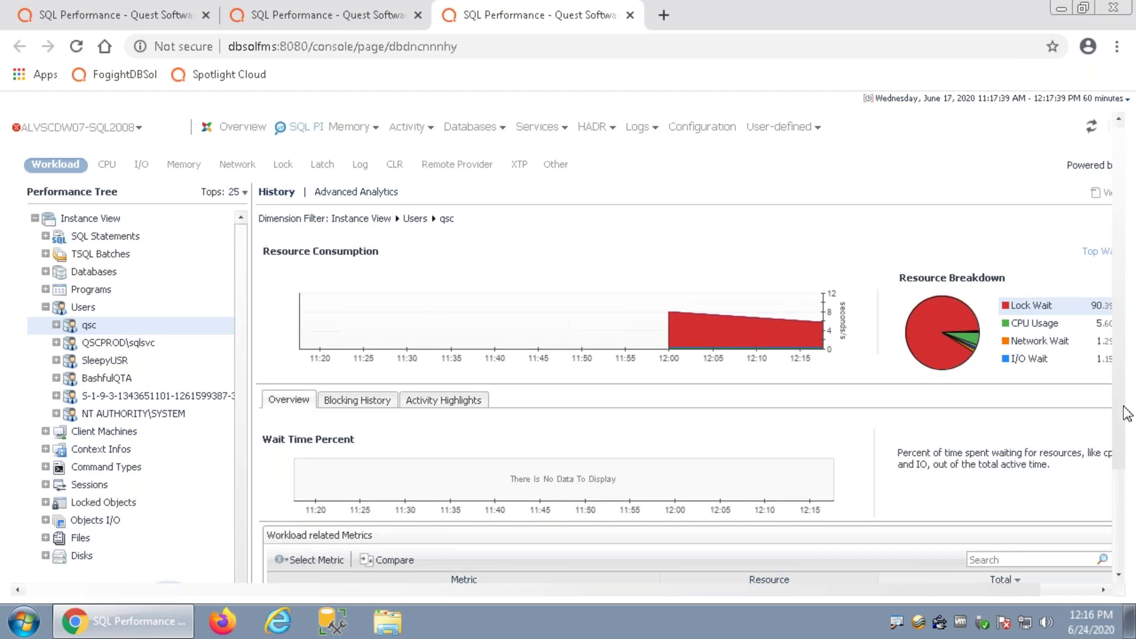
scroll(1123, 332, "down", 3)
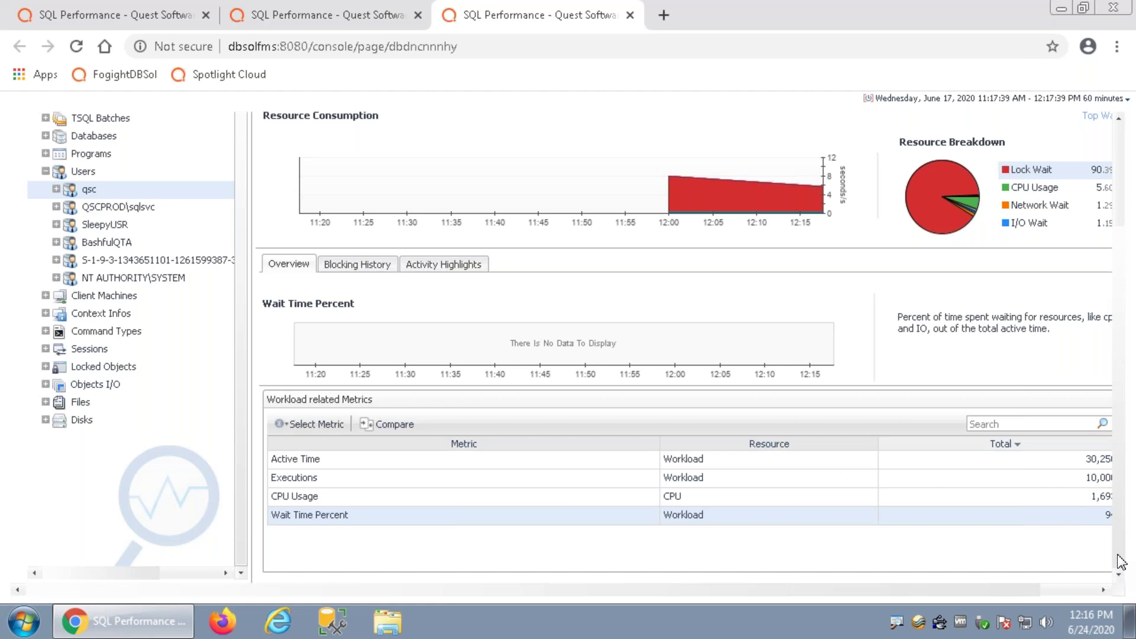
scroll(1116, 555, "up", 3)
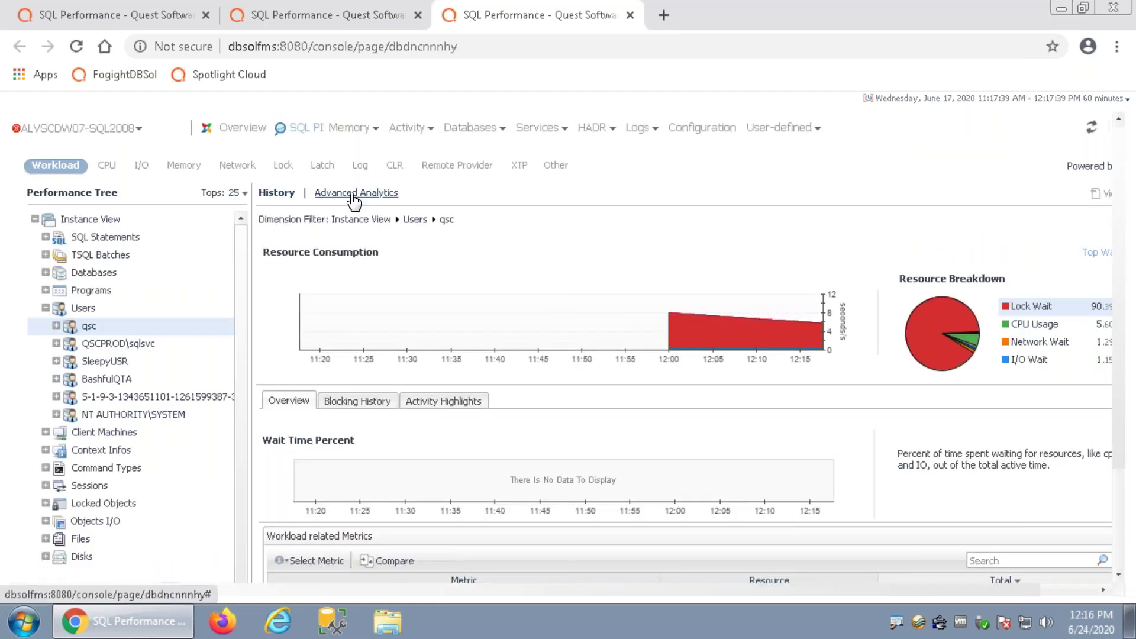
Step: Check the Advanced Analytics change tracking for qsc and for all Users, and return to the Users history
left_click(354, 196)
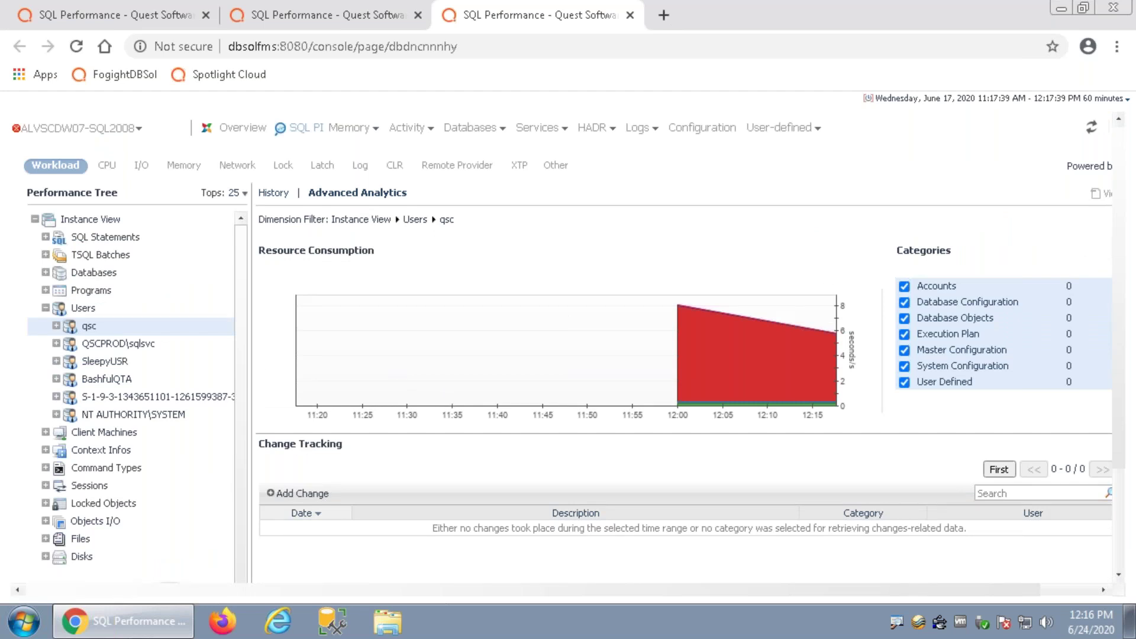
left_click(87, 312)
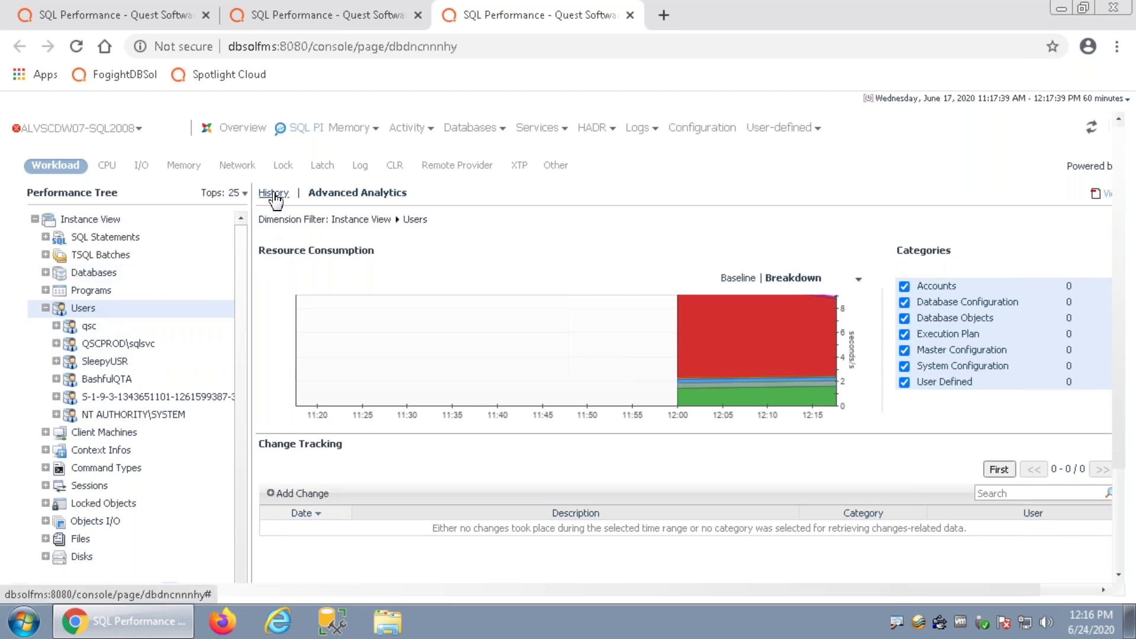
left_click(86, 309)
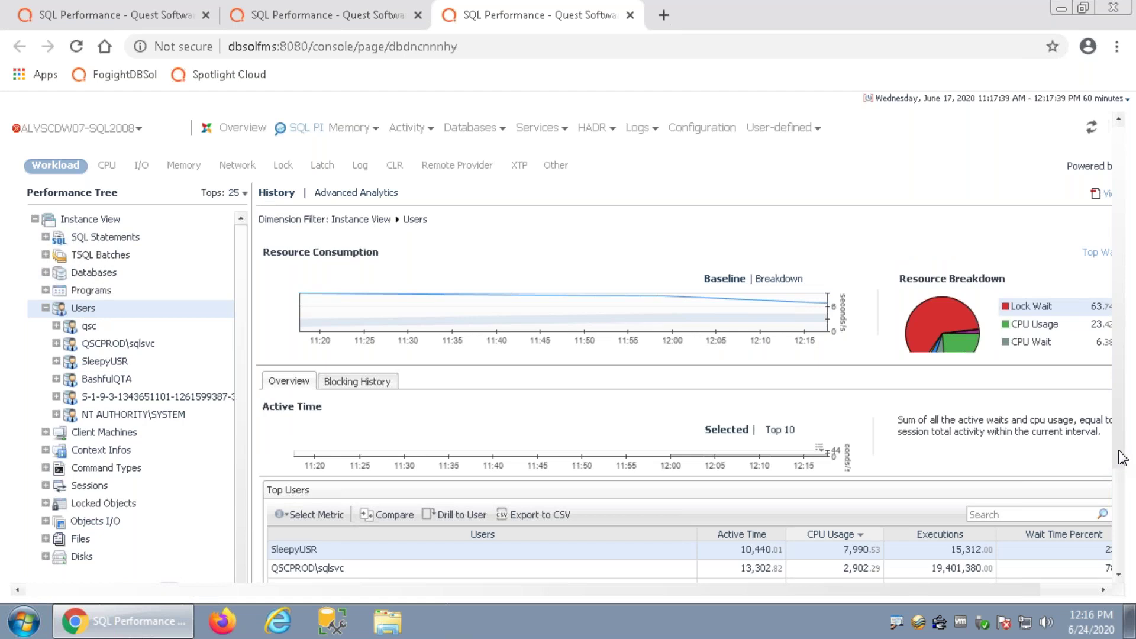
Step: Examine the Top Users table through to its Wait Time Percent column and sort it by Executions
scroll(1123, 490, "down", 3)
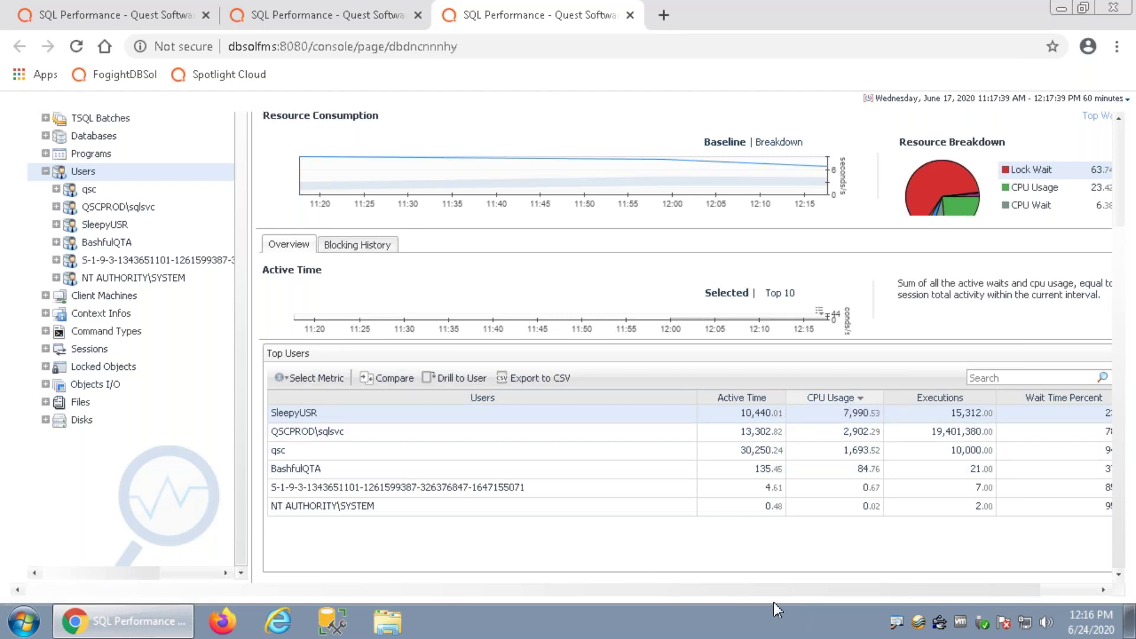
left_click_drag(924, 590, 1012, 590)
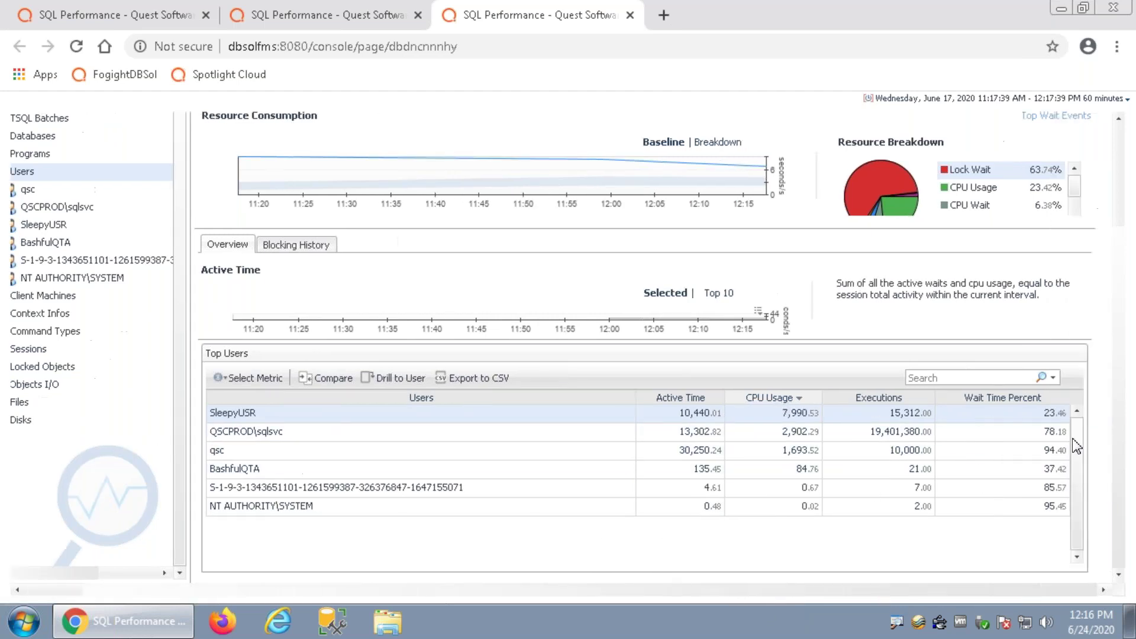
left_click(895, 404)
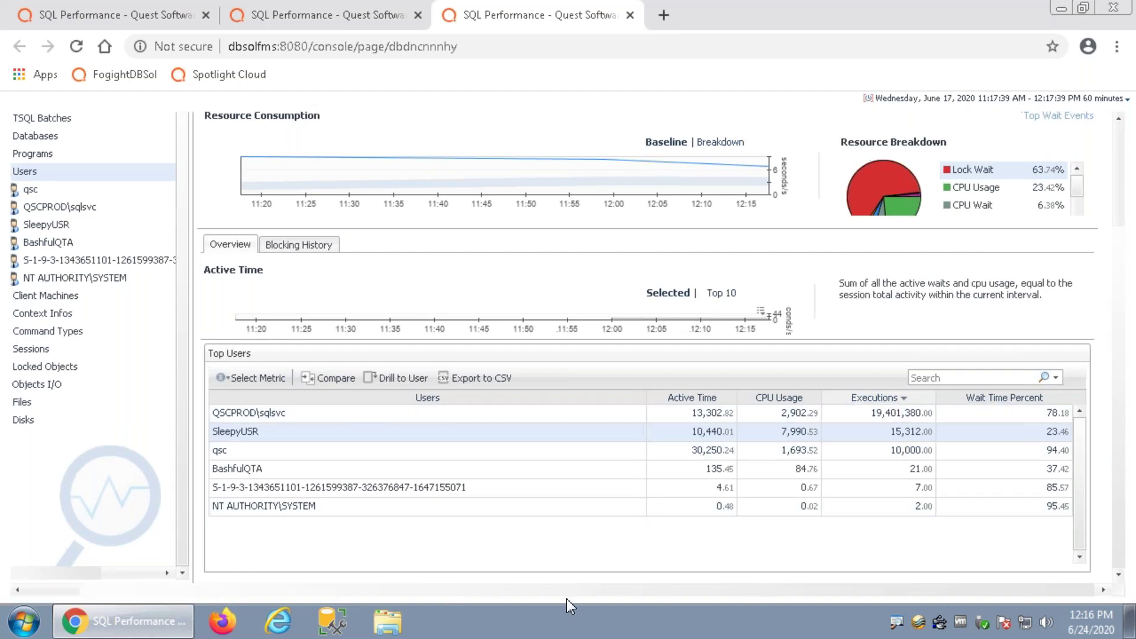
Step: Collapse the Users branch of the performance tree and return to the workload of the whole Instance View
scroll(666, 599, "left", 2)
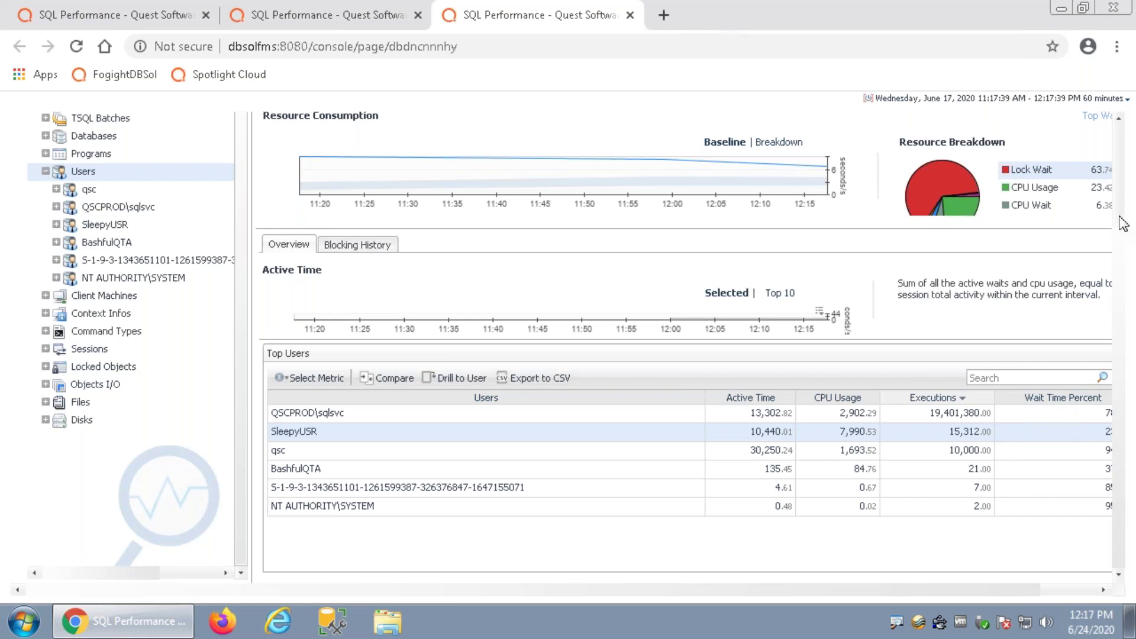
left_click_drag(1123, 224, 1124, 137)
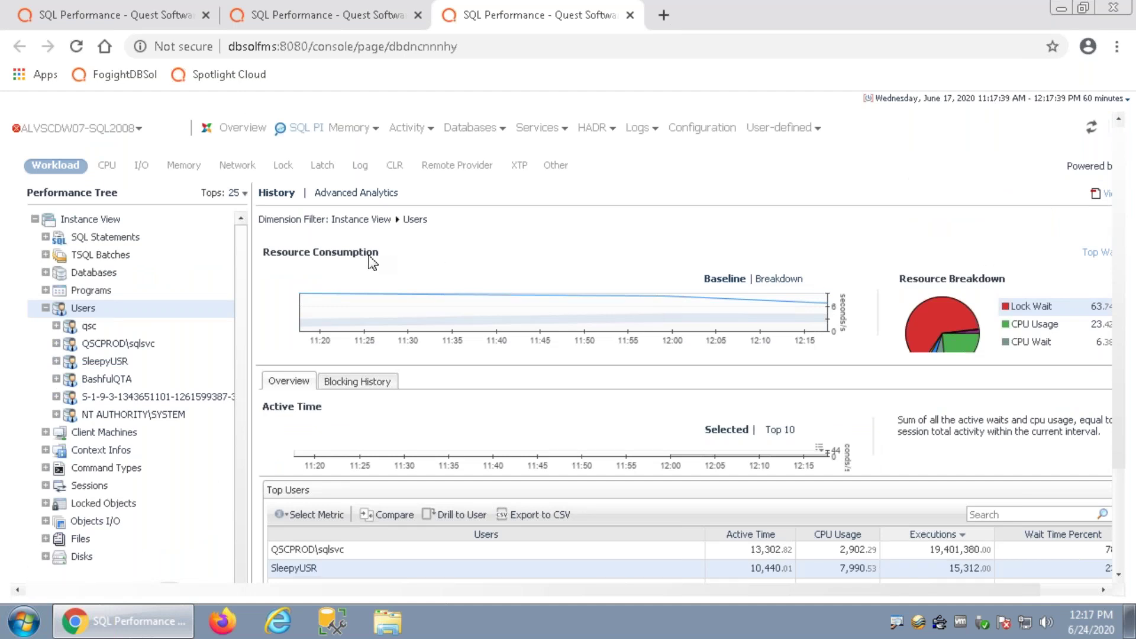
left_click(45, 308)
left_click(87, 222)
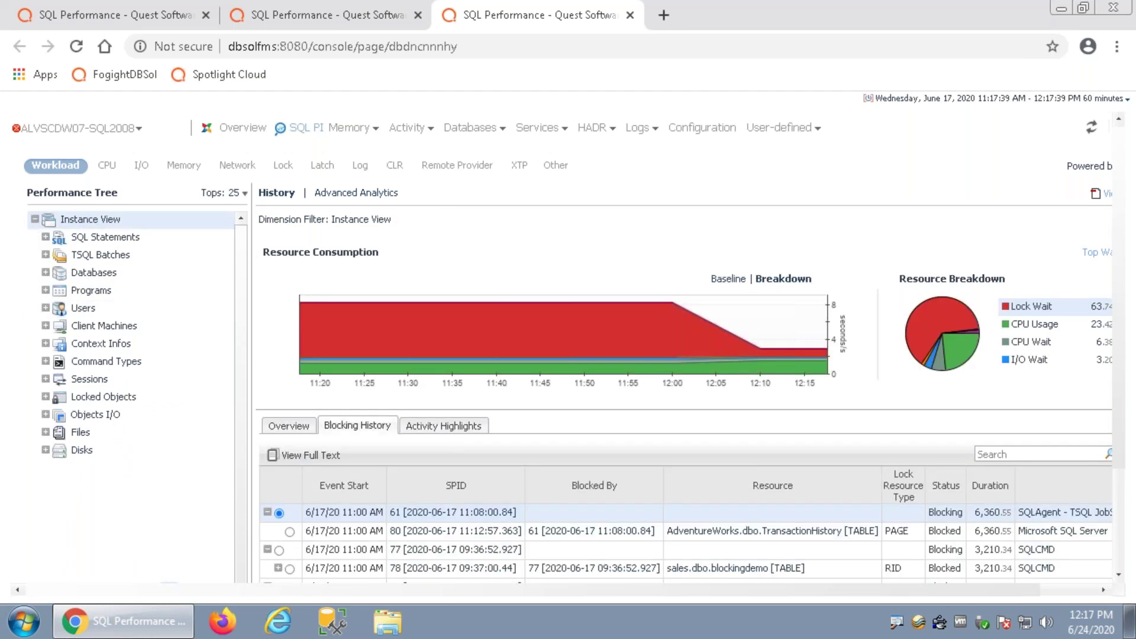
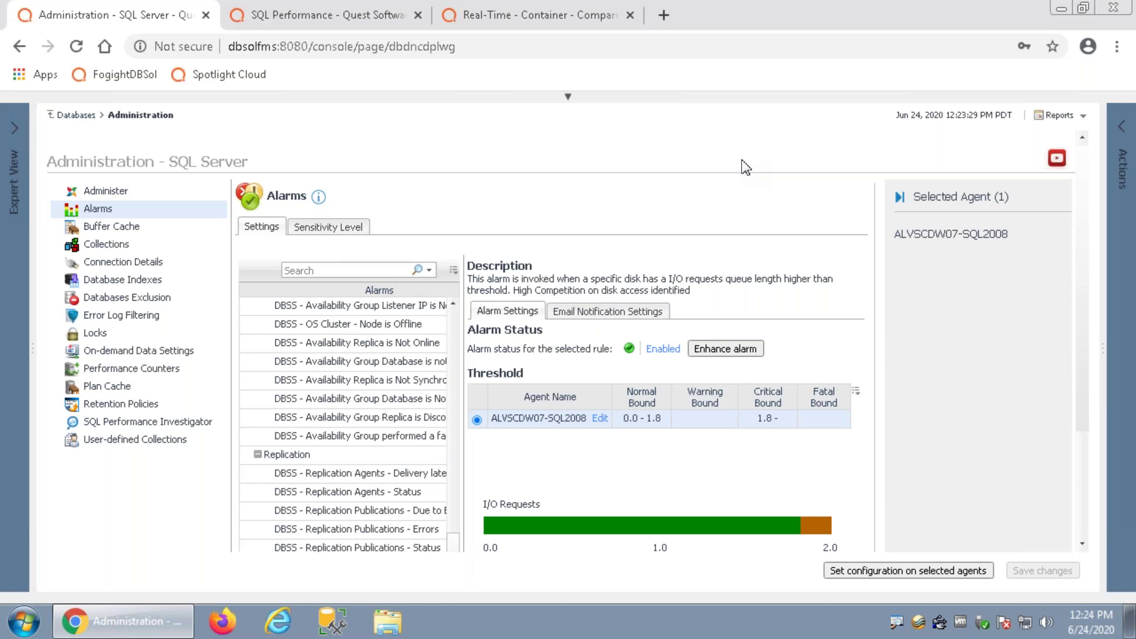
Step: Review the alarm severities defined for the Essential, Normal and Tuning sensitivity levels, and mark the ALVSCDW07-SQL2008 agent in the level list
left_click(321, 229)
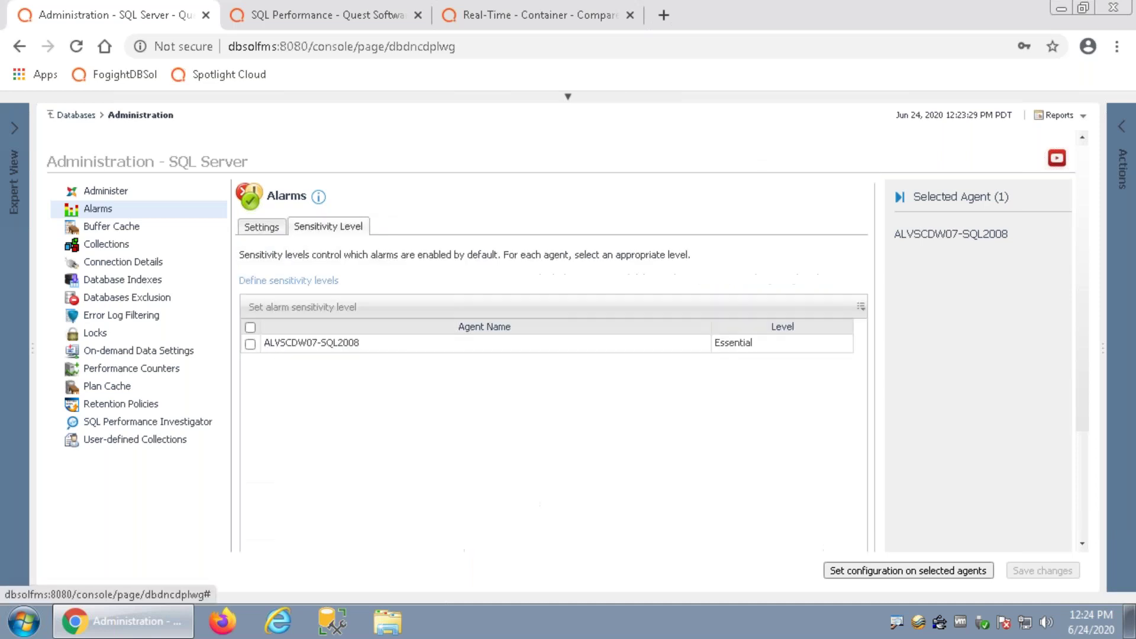
left_click(280, 281)
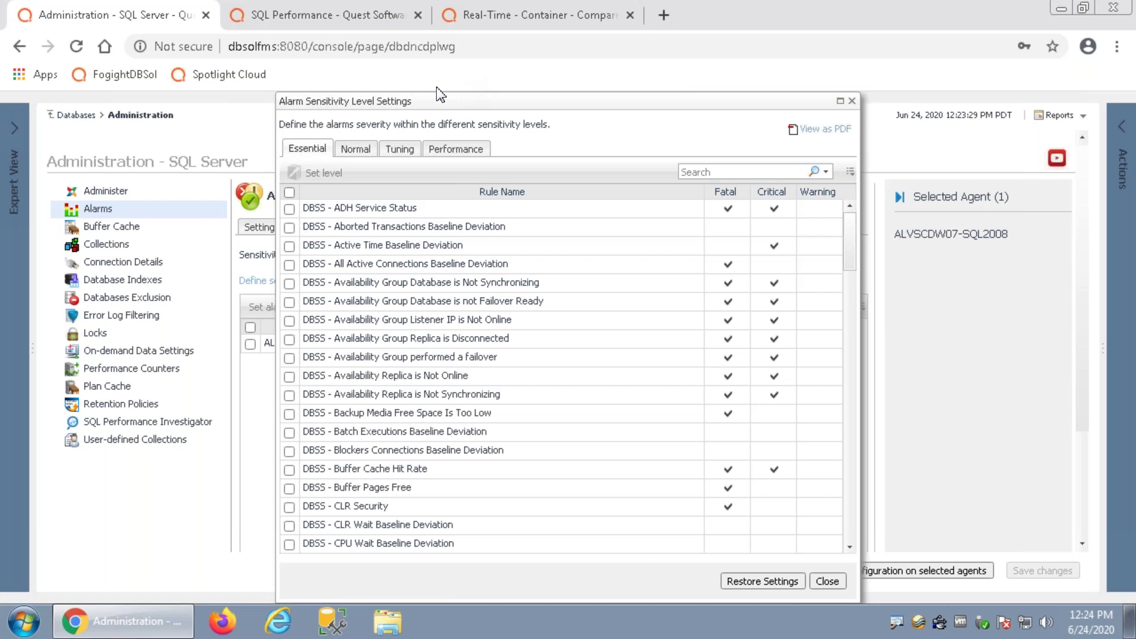
left_click(353, 156)
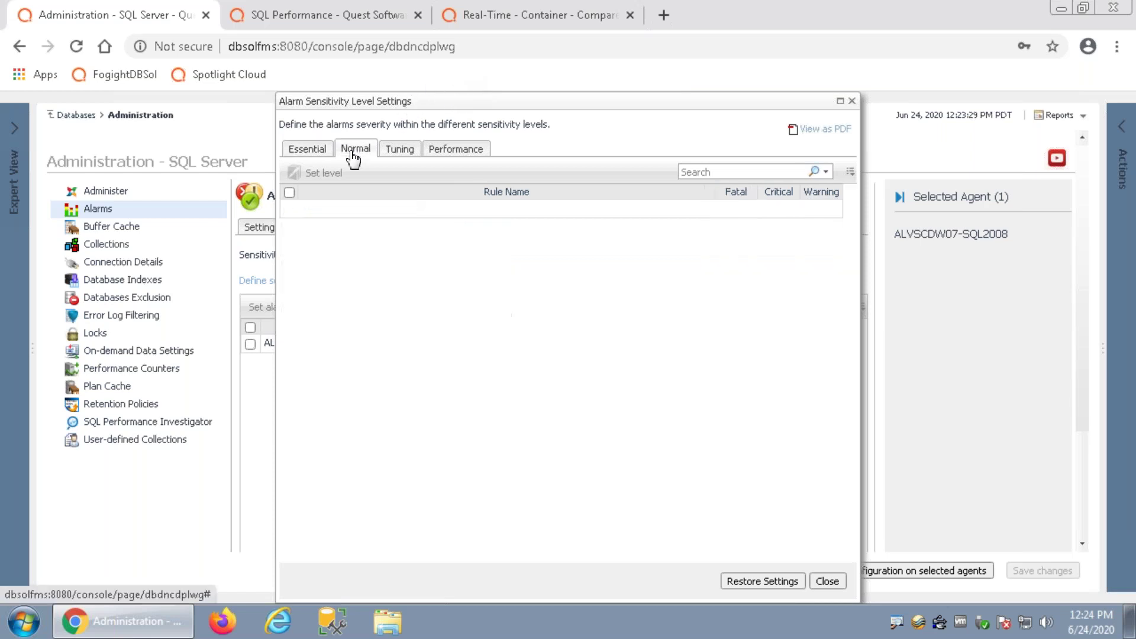
left_click(408, 155)
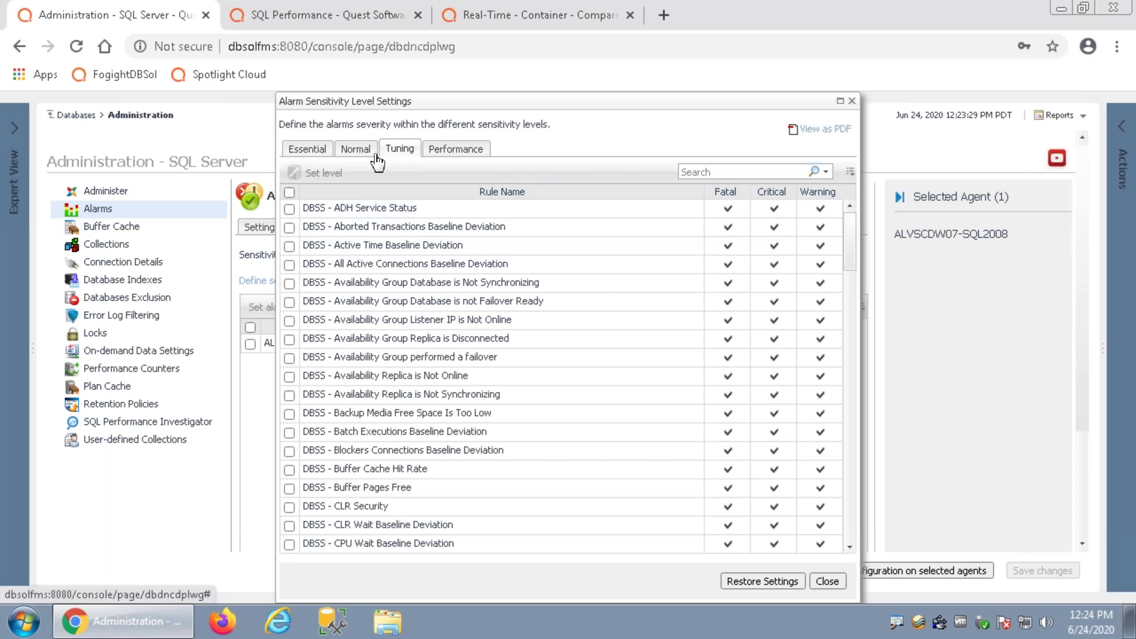
left_click(357, 155)
left_click(312, 155)
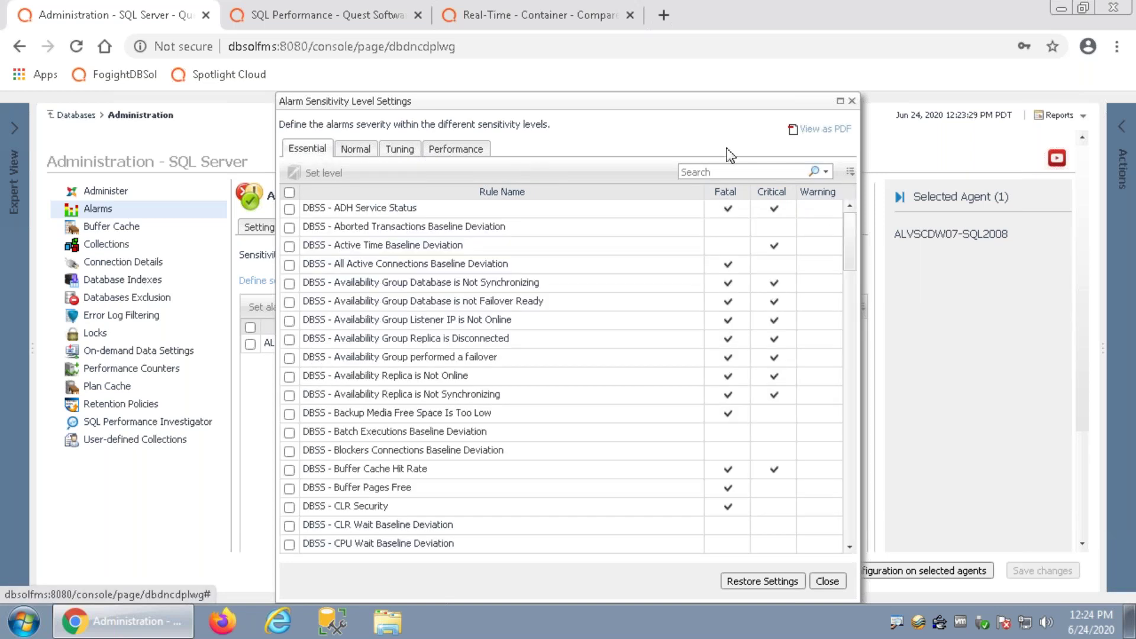
left_click(853, 101)
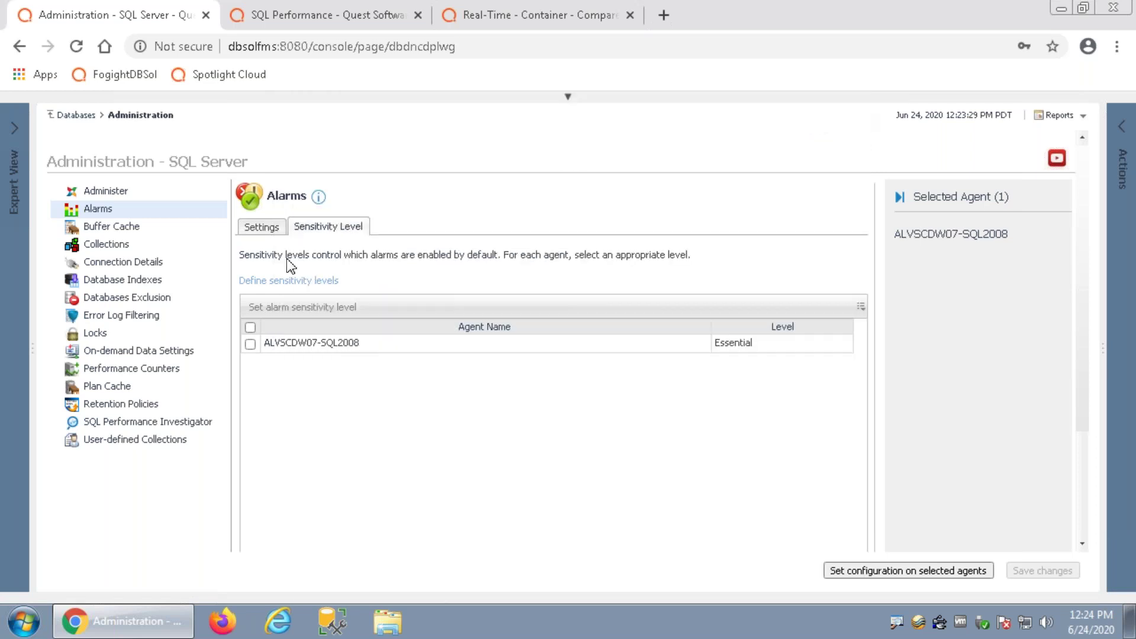
left_click(250, 344)
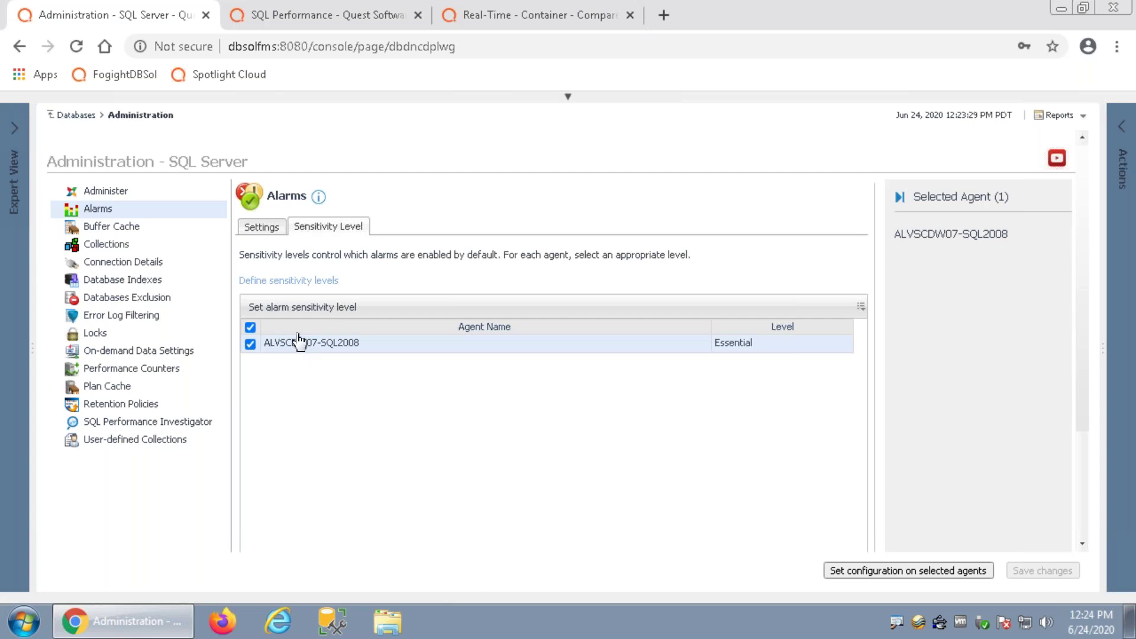
Step: Return to the alarm settings and inspect the severity lower bounds of the DBSS - Disk Queue Length alarm for ALVSCDW07-SQL2008
left_click(264, 231)
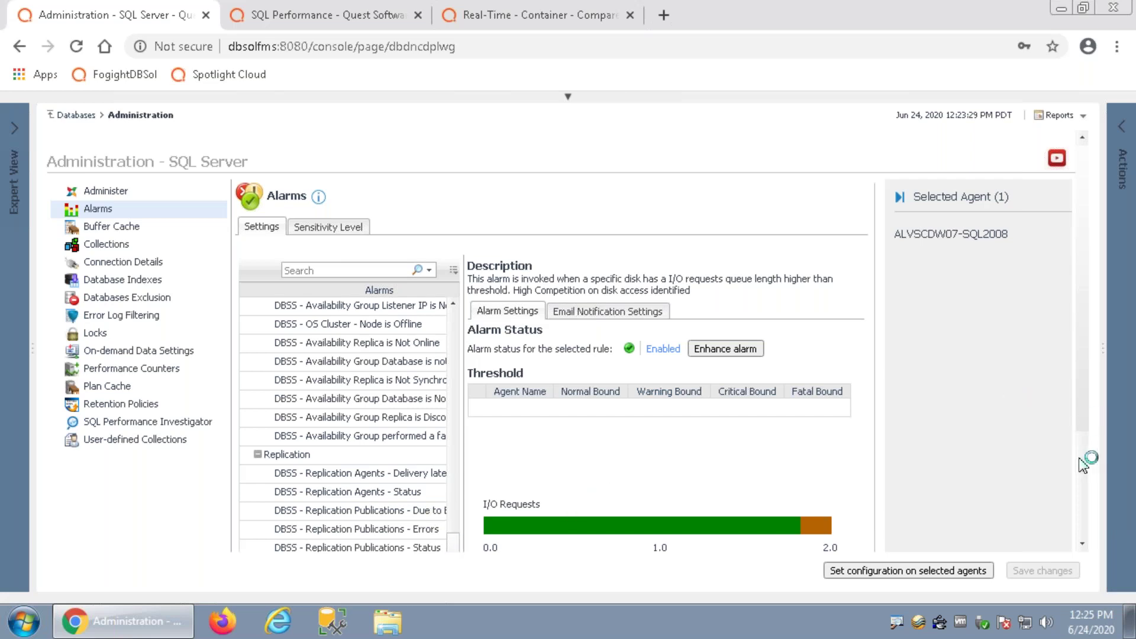
scroll(480, 467, "down", 3)
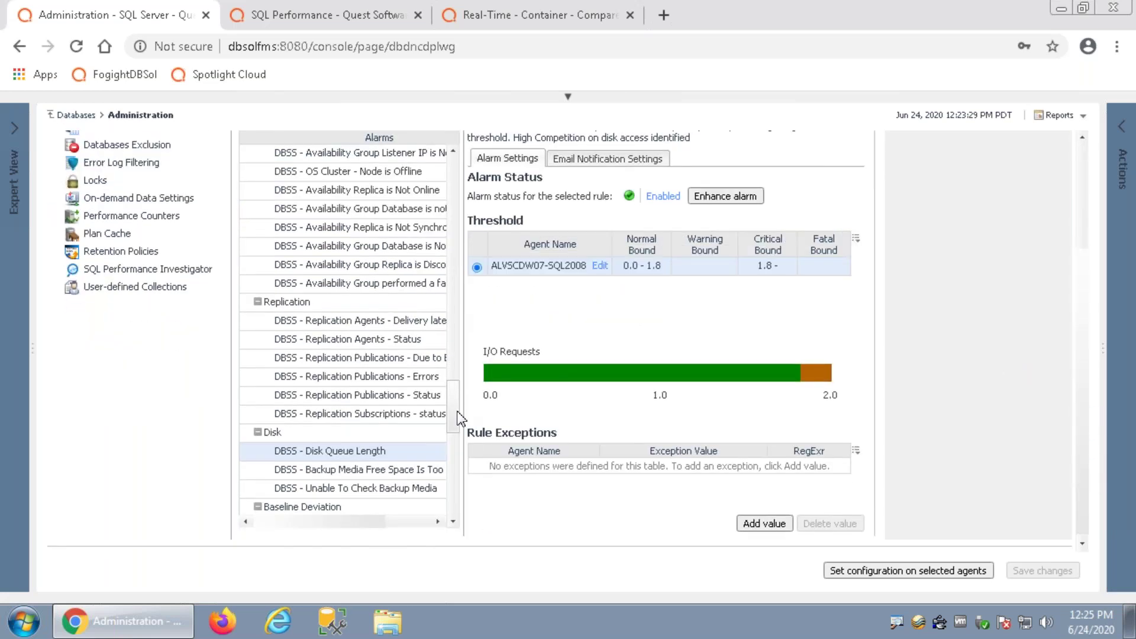
left_click_drag(460, 419, 453, 465)
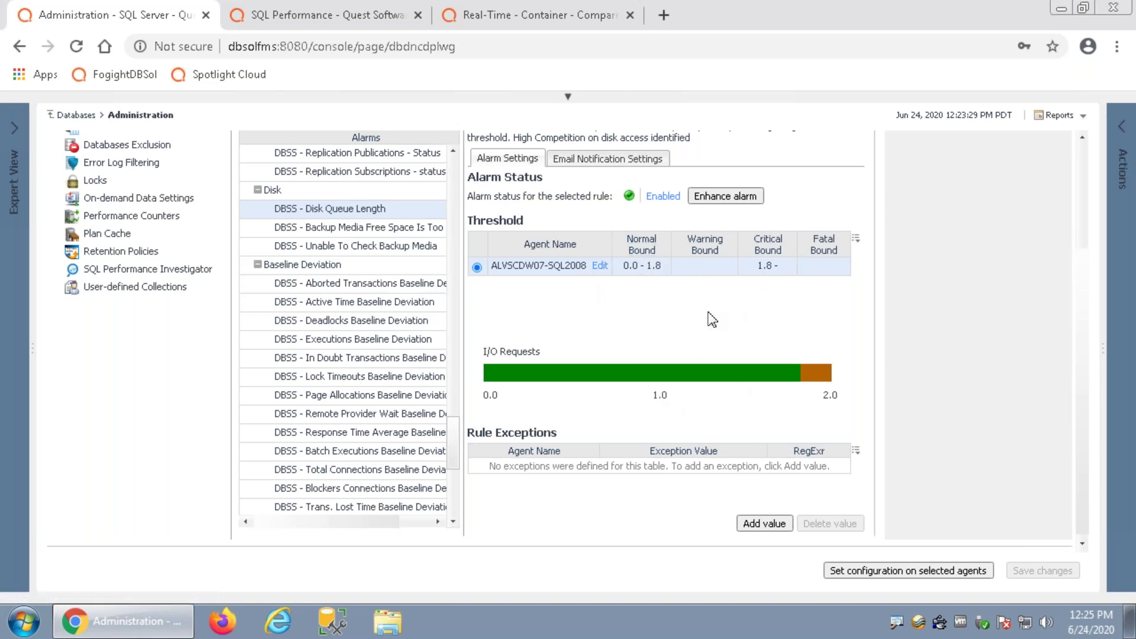
left_click(600, 266)
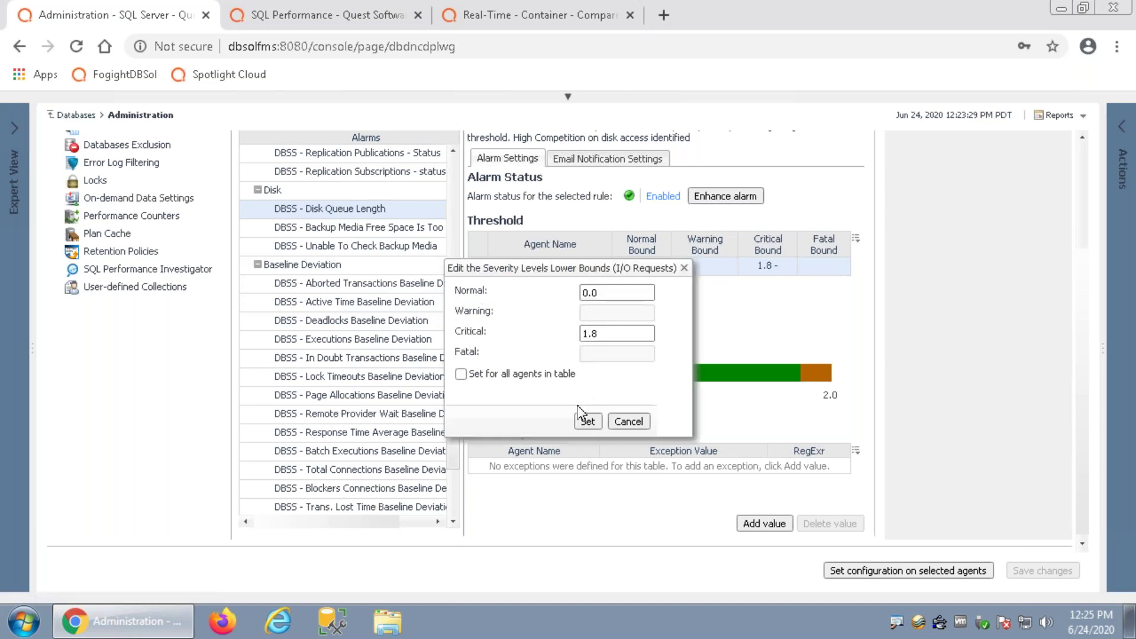
left_click(627, 421)
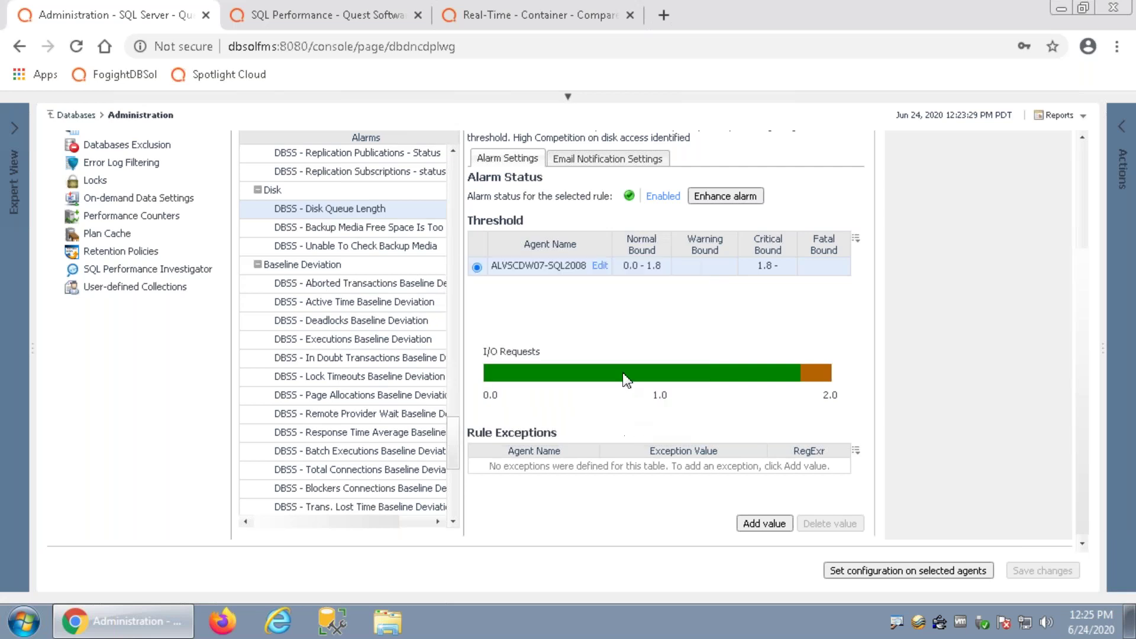
Step: Show the Critical severity email notification settings of the DBSS - Disk Queue Length alarm
left_click(578, 159)
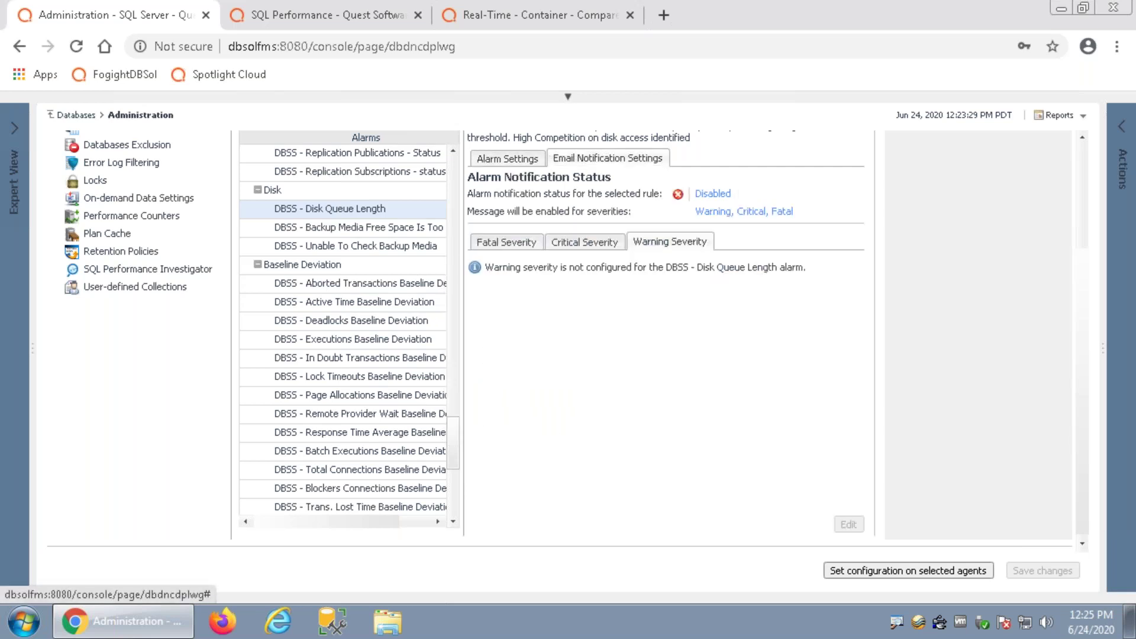
left_click(583, 244)
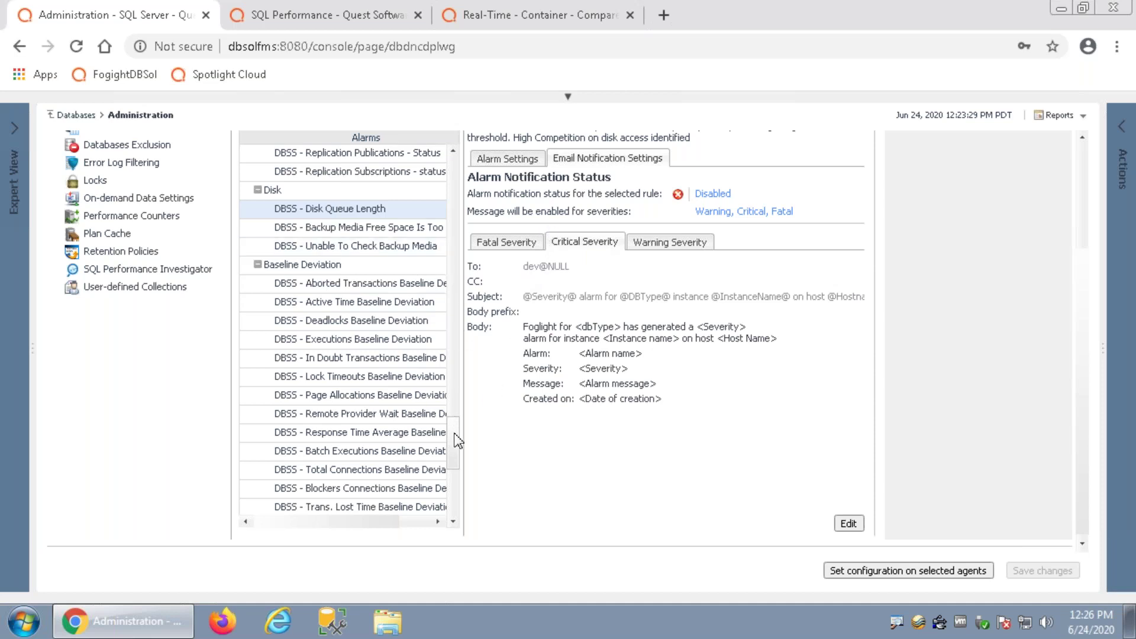
Step: Look through the complete list of DBSS alarms, from the Agent category down to Virtualization
left_click_drag(474, 255, 454, 136)
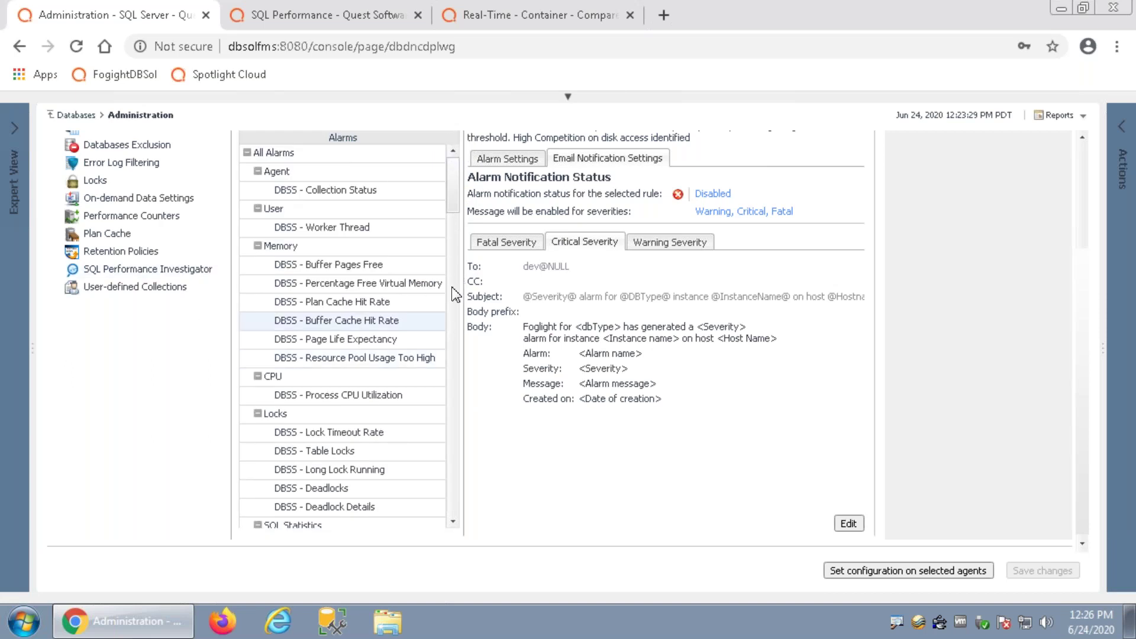
scroll(453, 284, "down", 6)
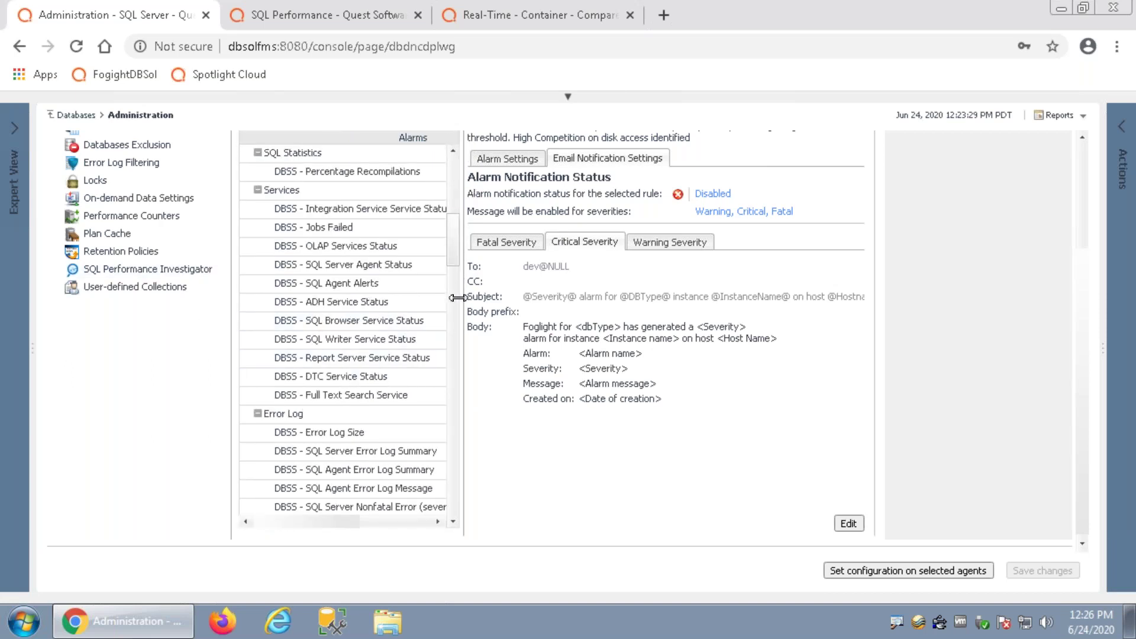
scroll(458, 331, "down", 10)
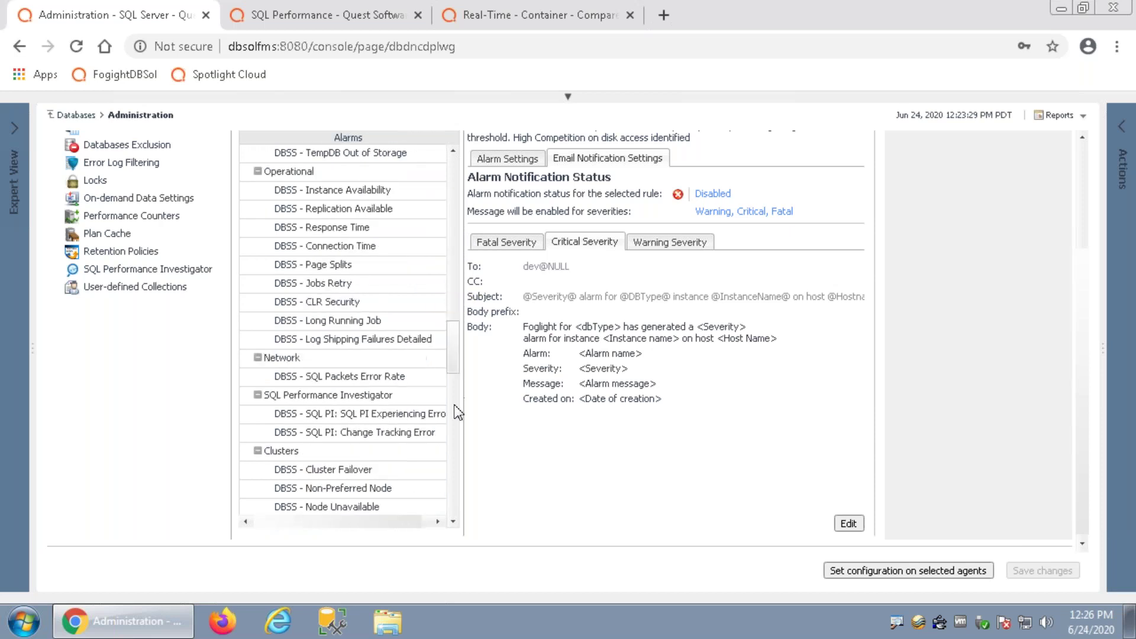
left_click_drag(460, 364, 453, 520)
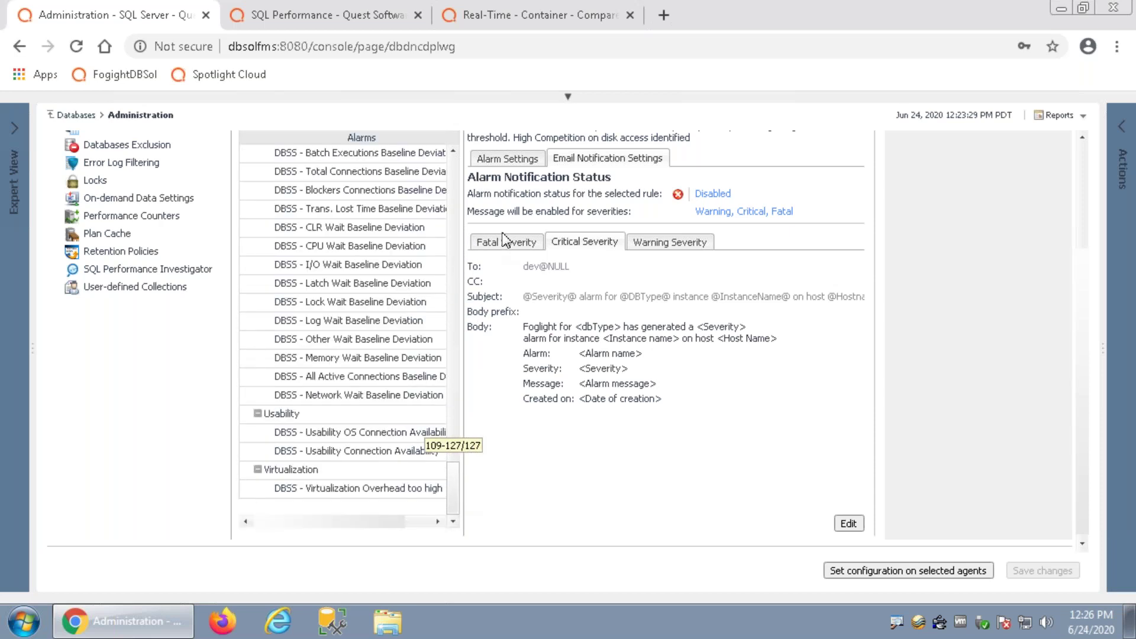
Step: Show the user-defined collections of ALVSCDW07-SQL2008 and leave SQL Server administration for the Databases overview
mouse_move(553, 98)
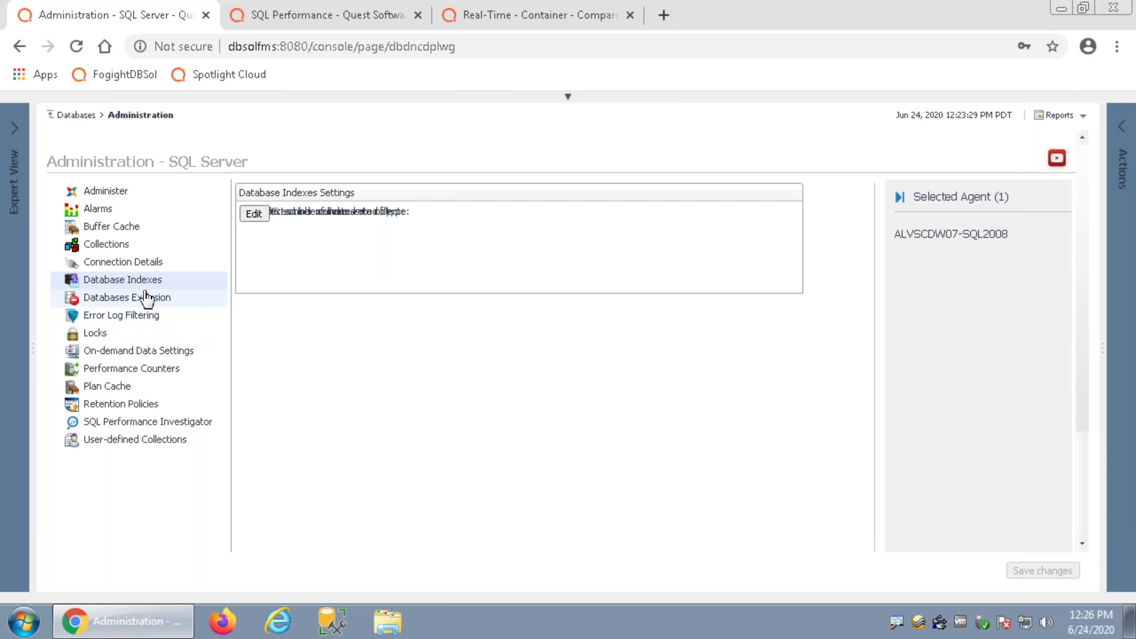
left_click(111, 444)
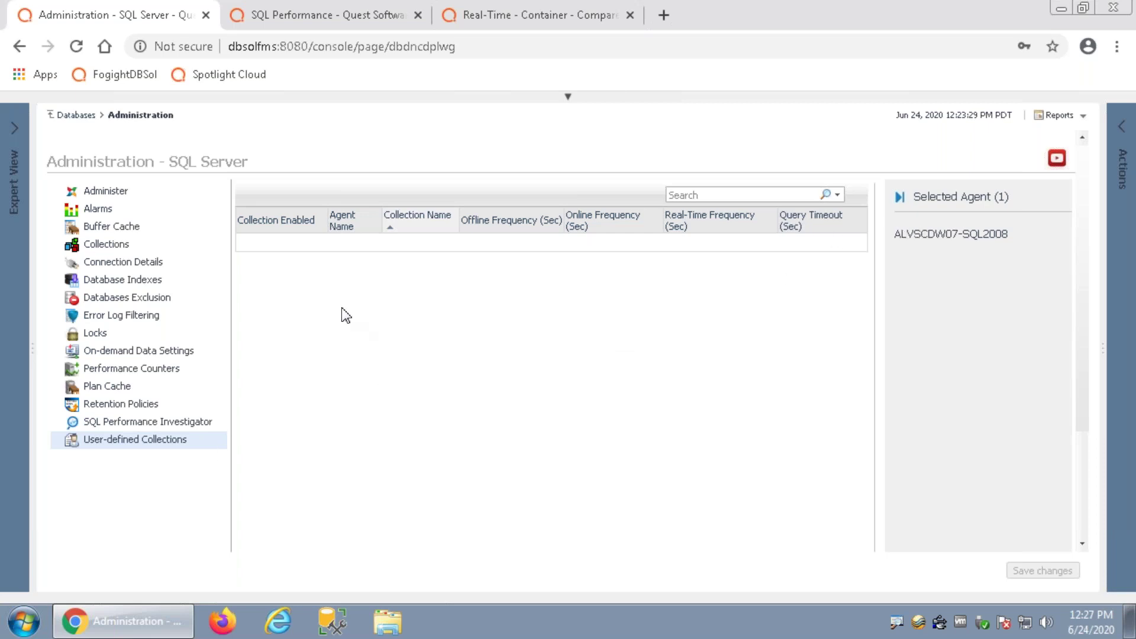
left_click(86, 122)
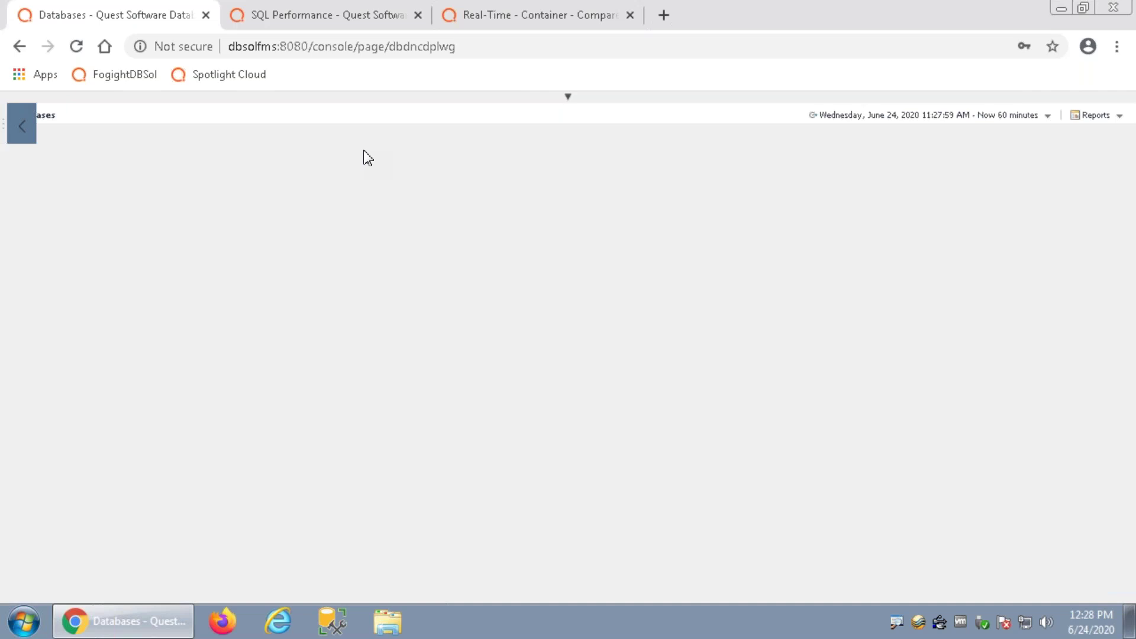
Step: Close the Objects Experiencing Lock Waits advisory in the SQL Performance browser page and go back to its Databases overview
left_click(312, 18)
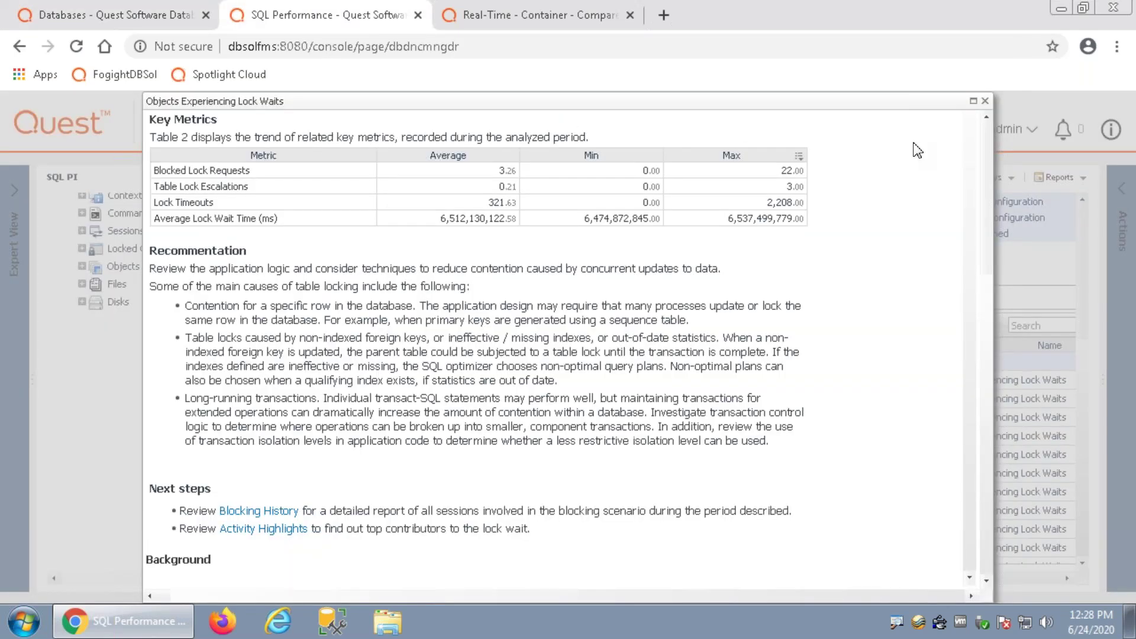
left_click(985, 101)
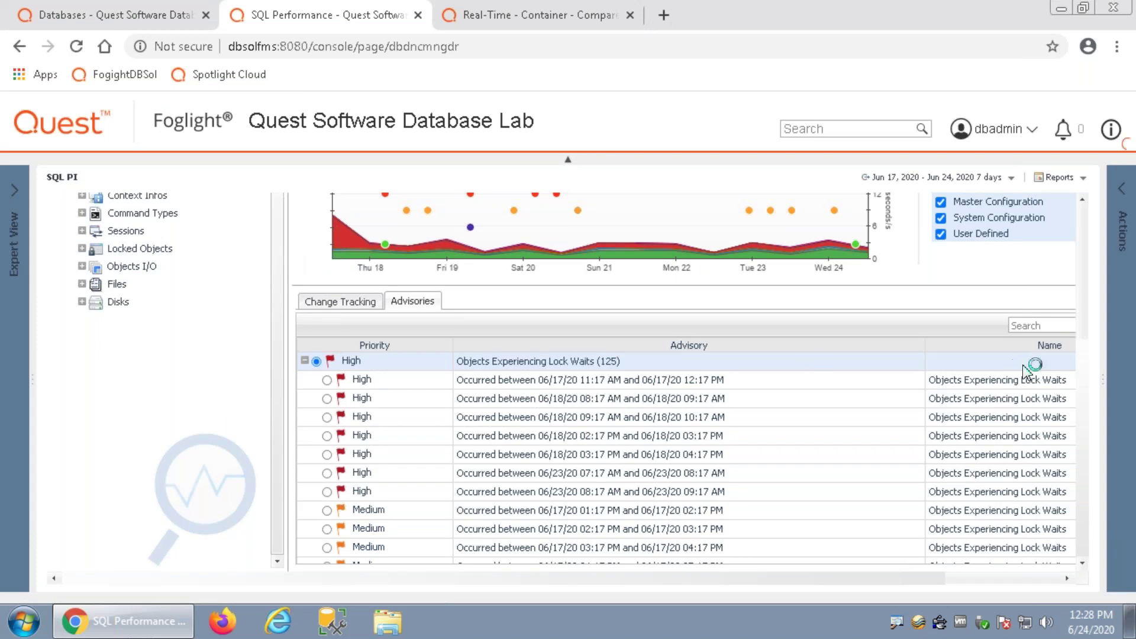
scroll(1094, 343, "up", 3)
scroll(1094, 343, "up", 2)
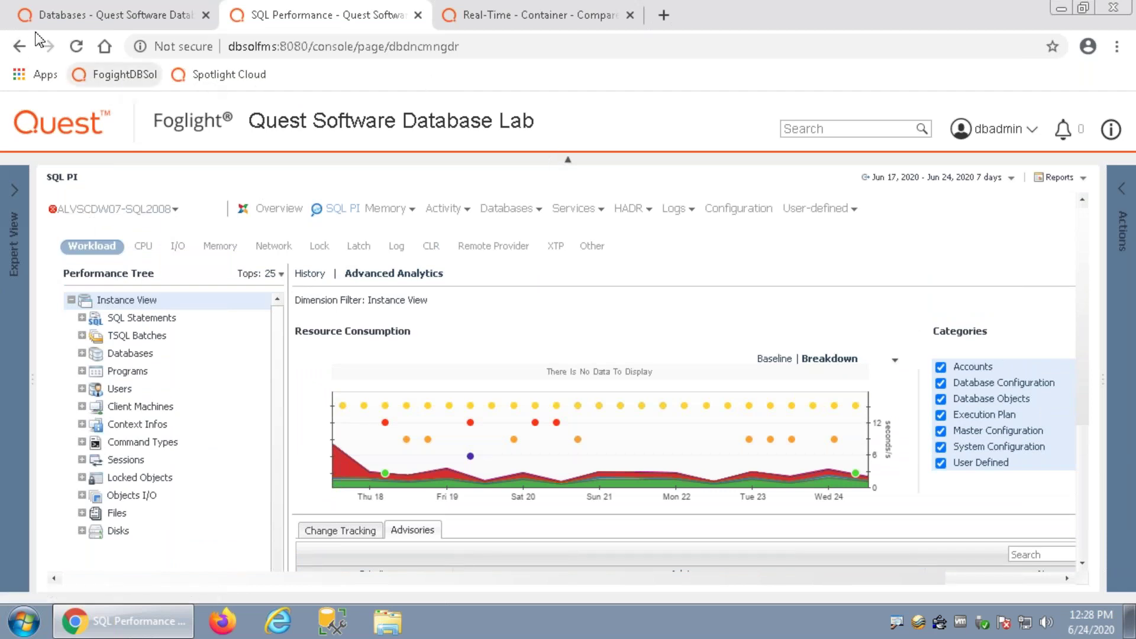
left_click(19, 47)
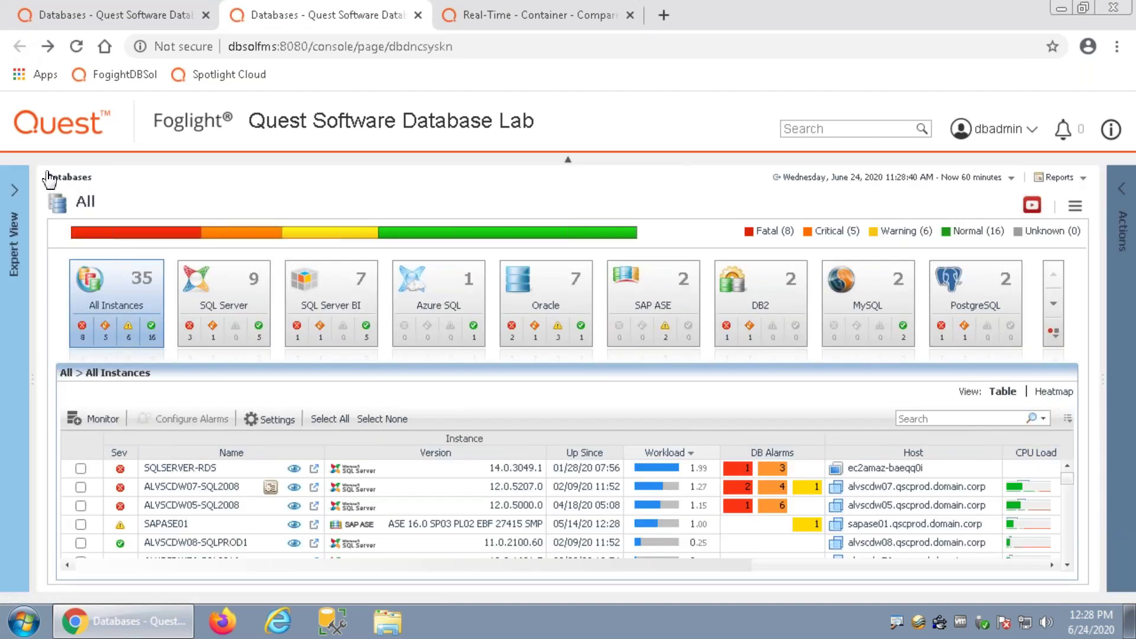
Step: Open the CPU dashboard from the My Dashboards collection
left_click(16, 198)
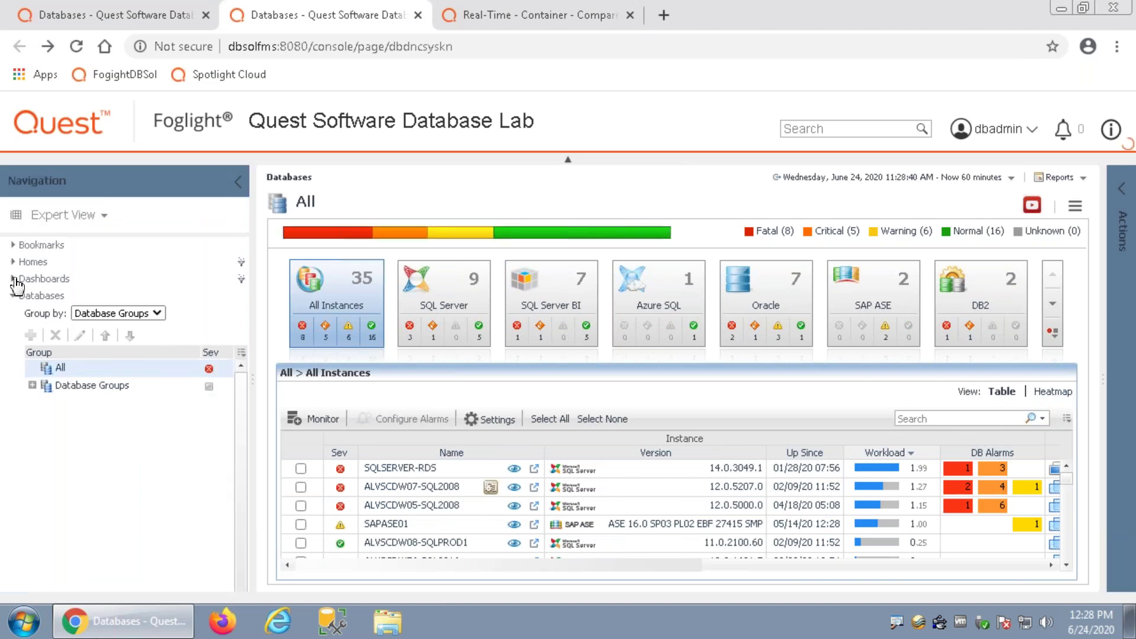
left_click(13, 279)
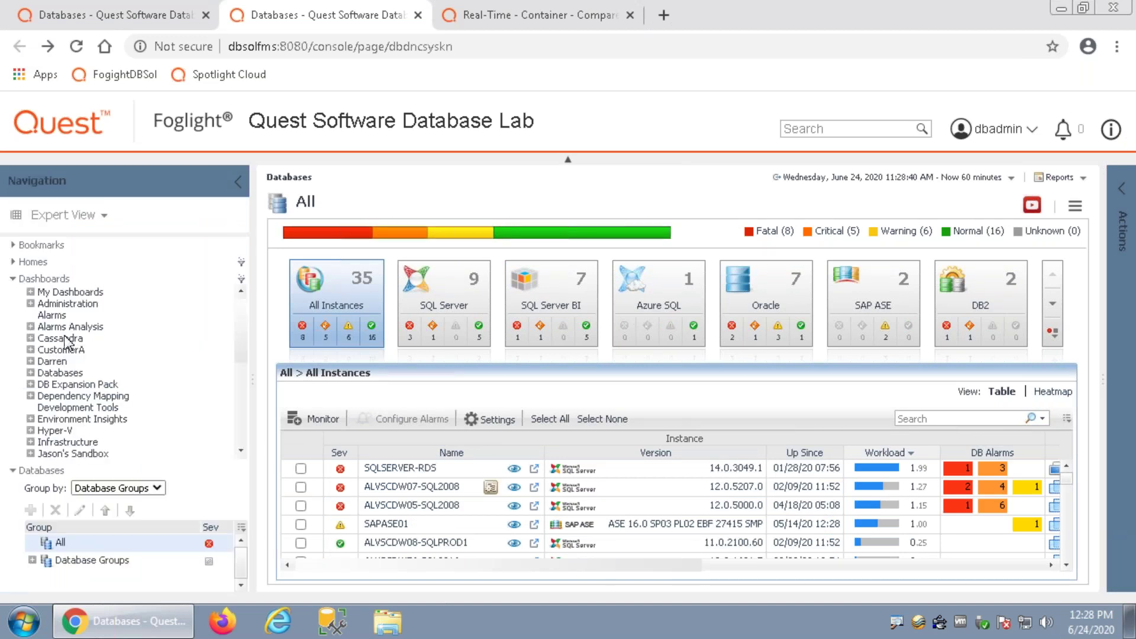
left_click(31, 292)
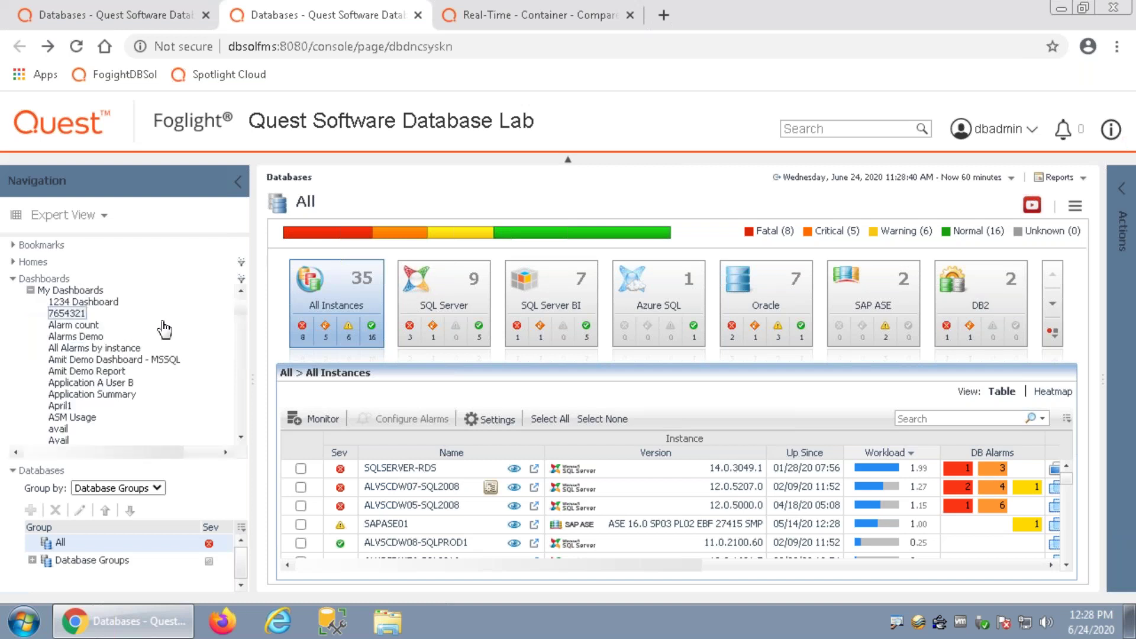
scroll(246, 409, "down", 4)
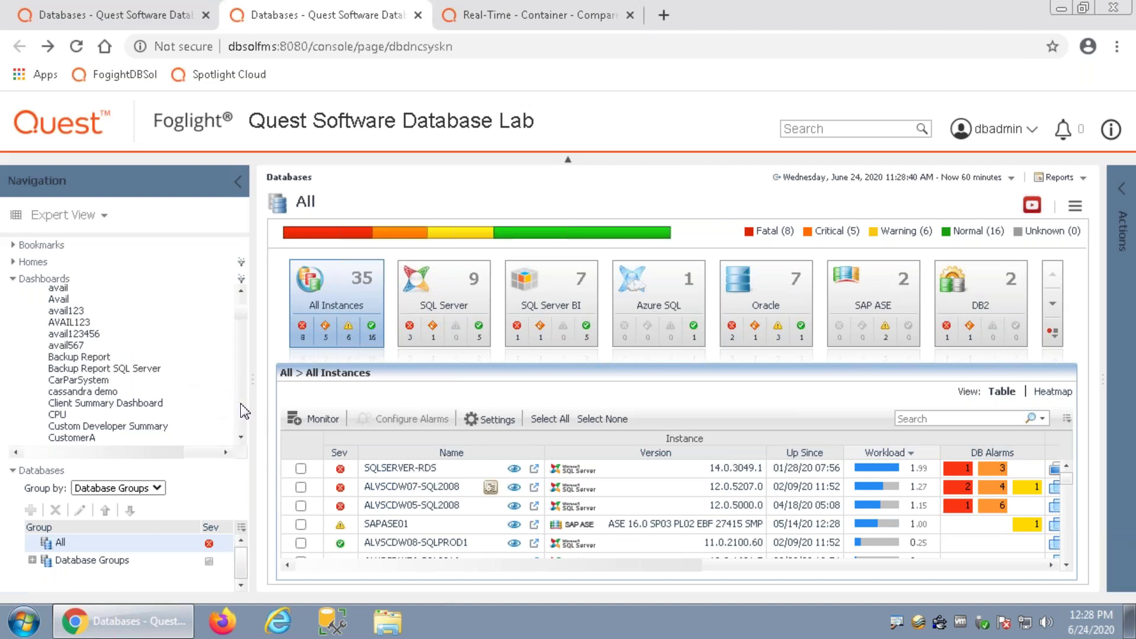
left_click(57, 418)
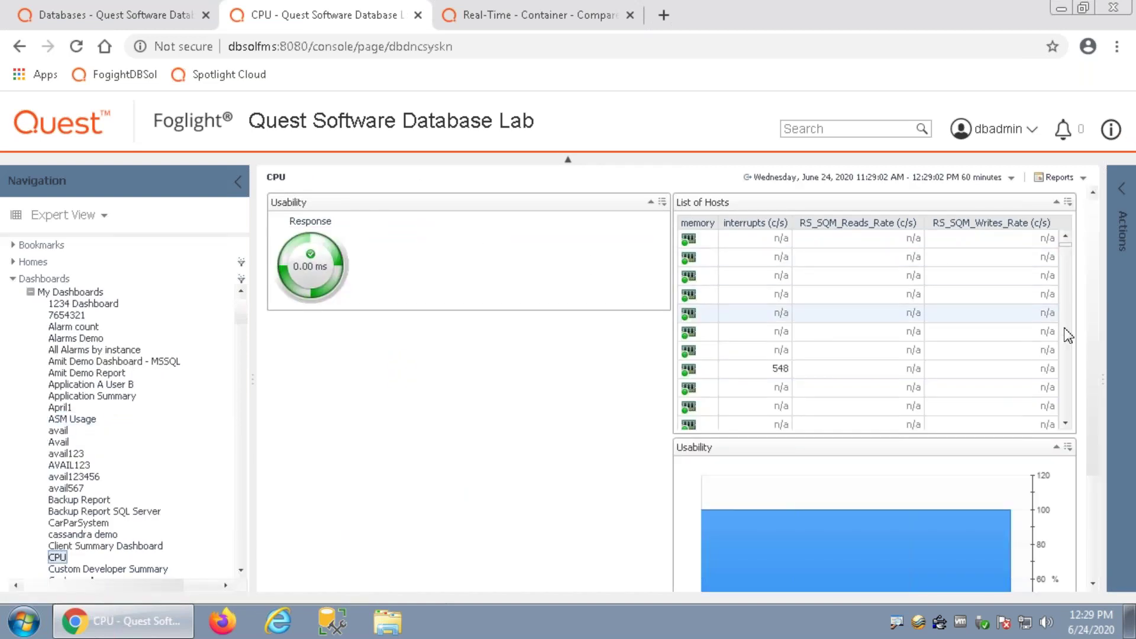
Step: Expand the data available for the dashboard down to the Buffer Manager metrics of SQL Server instance ALVSCDW05-SQL2008, with the navigation collapsed
left_click(1123, 194)
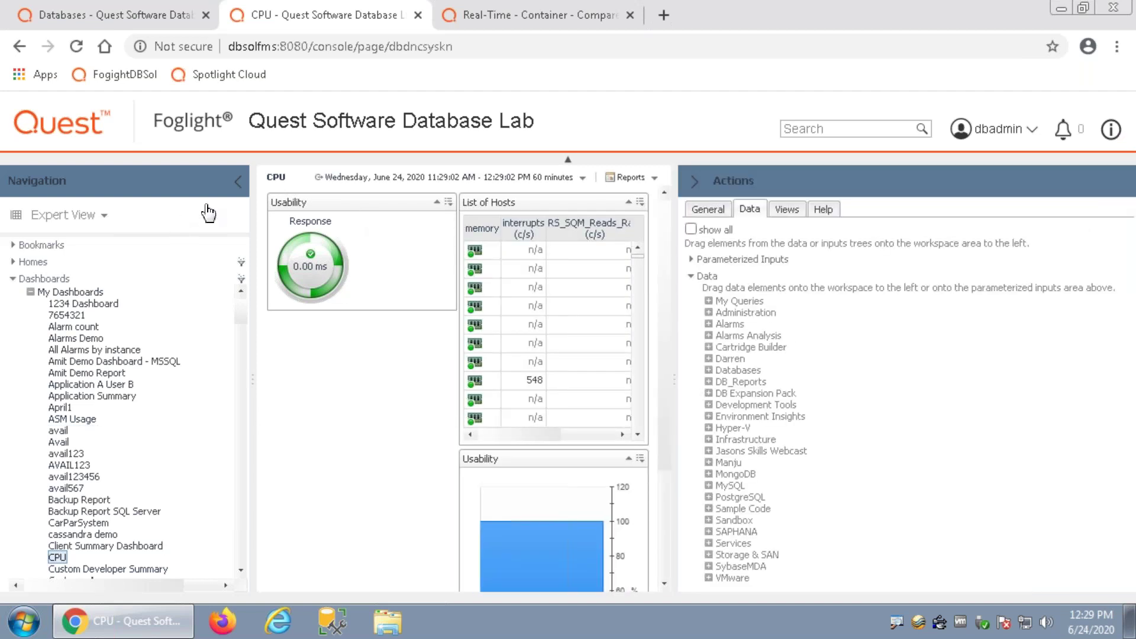
left_click(239, 185)
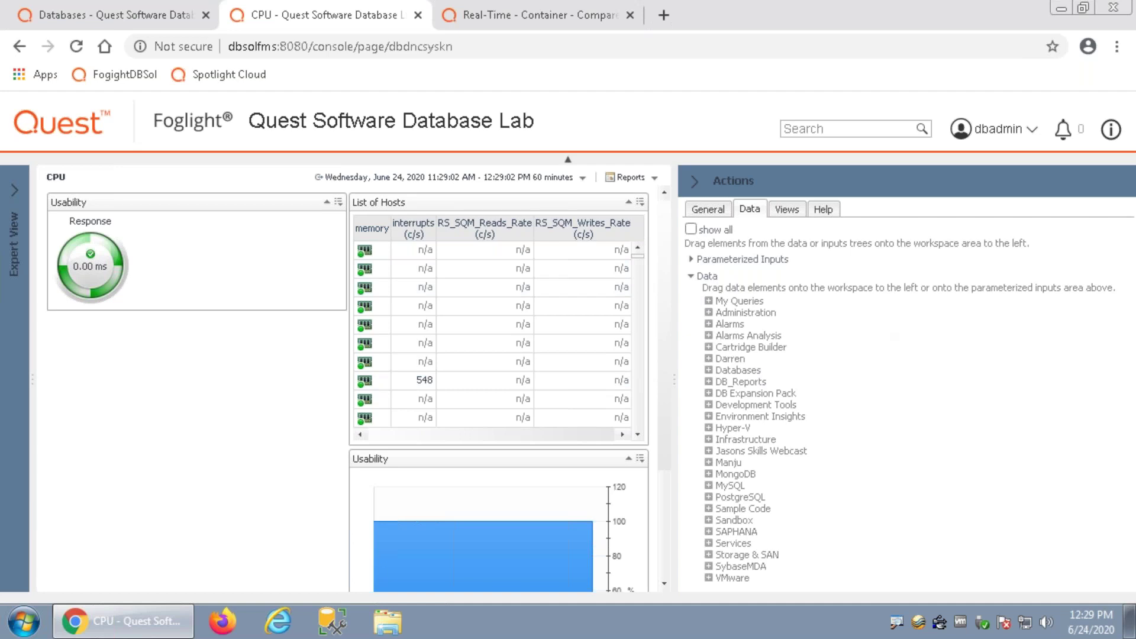
left_click(709, 371)
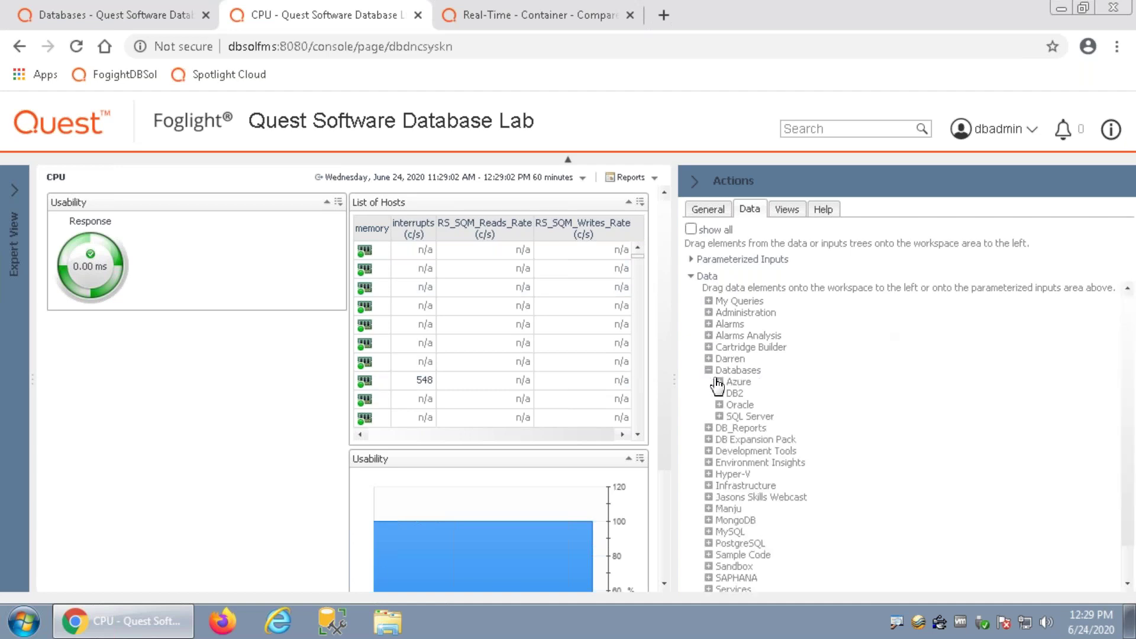
left_click(719, 417)
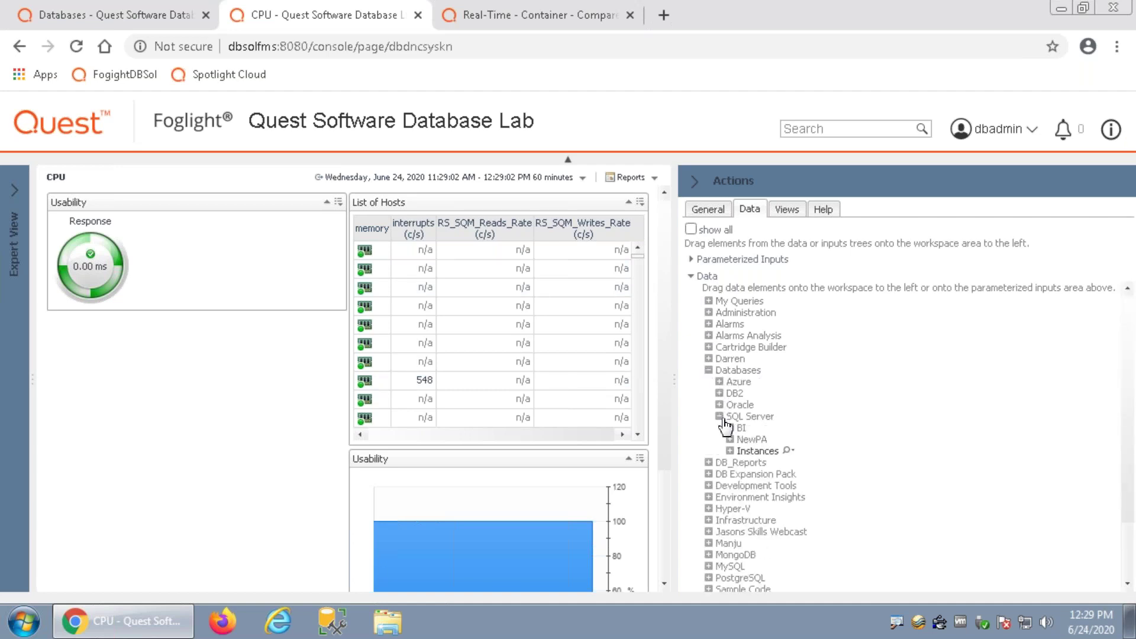
left_click(731, 451)
left_click(752, 463)
left_click(750, 463)
left_click(741, 463)
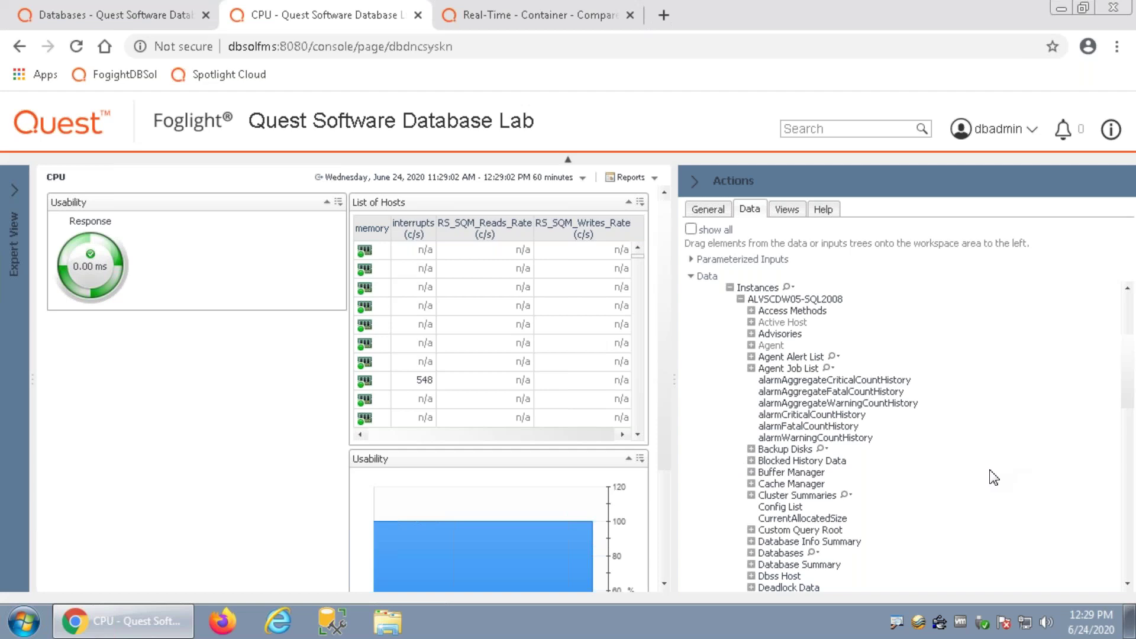
left_click(752, 472)
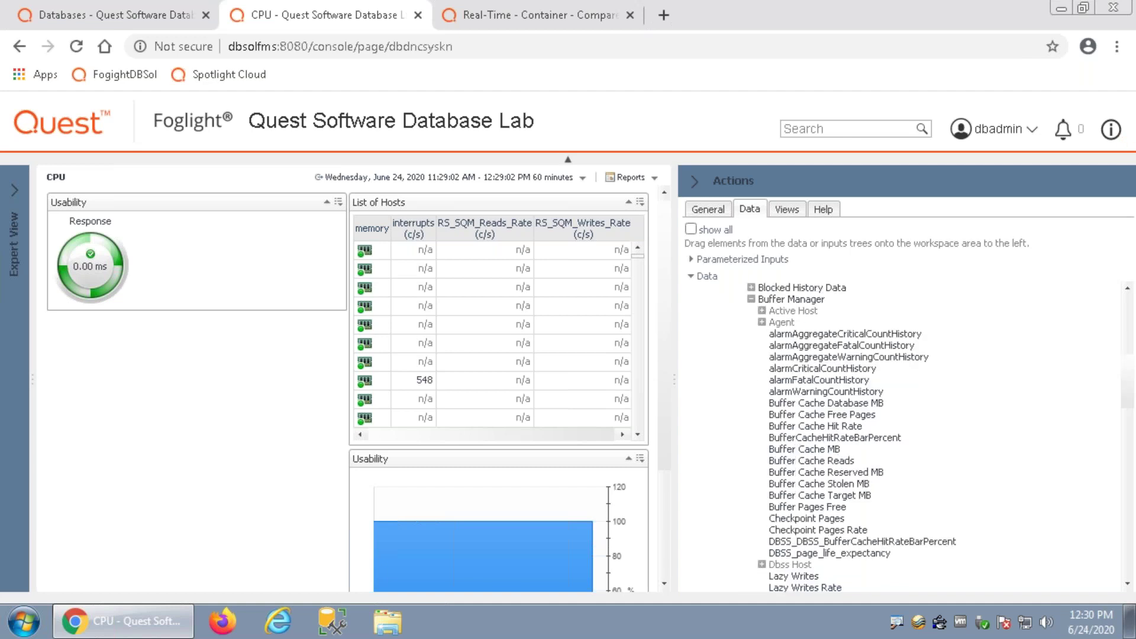
Step: Place the Buffer Cache Reads metric below the Usability gauge and preview it as line, area and bar charts and a circular gauge
left_click_drag(815, 461, 188, 437)
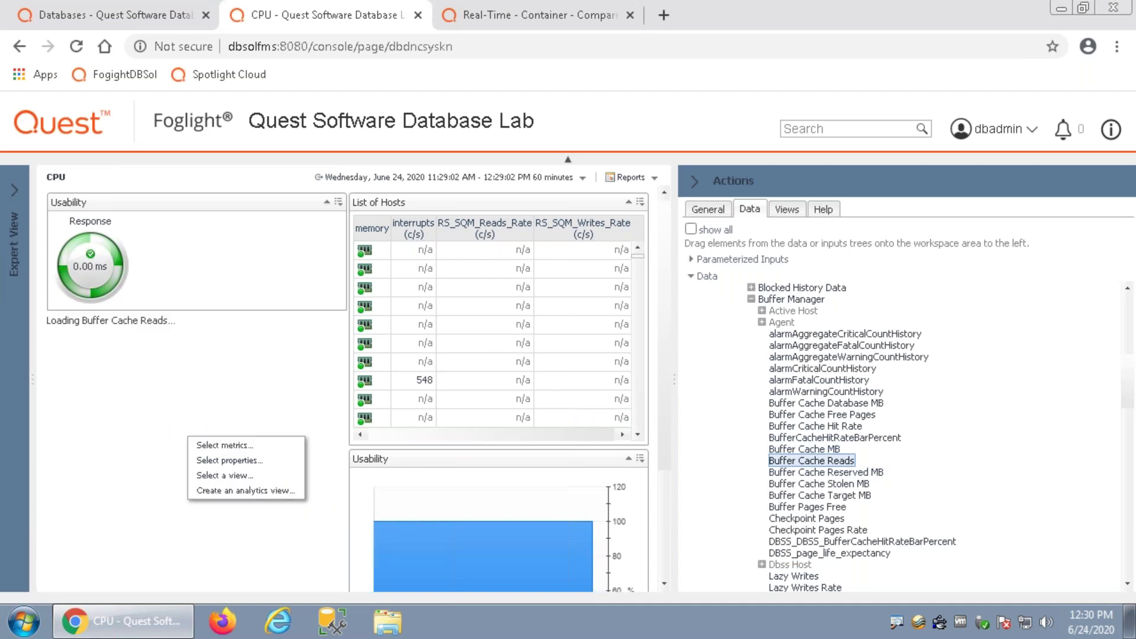
left_click(222, 447)
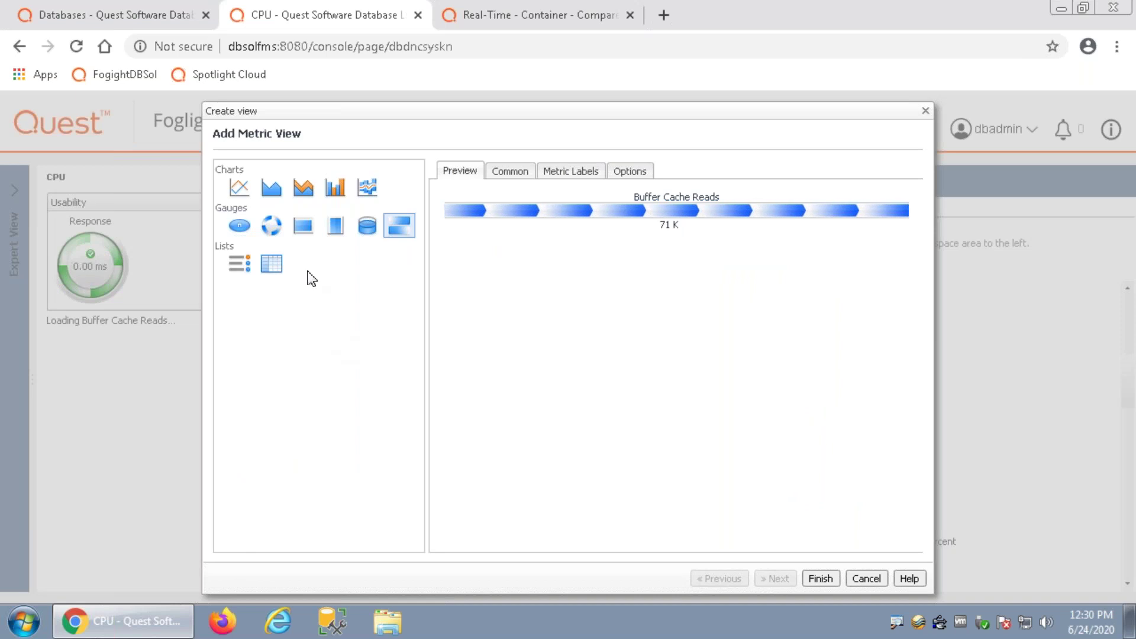
left_click(244, 189)
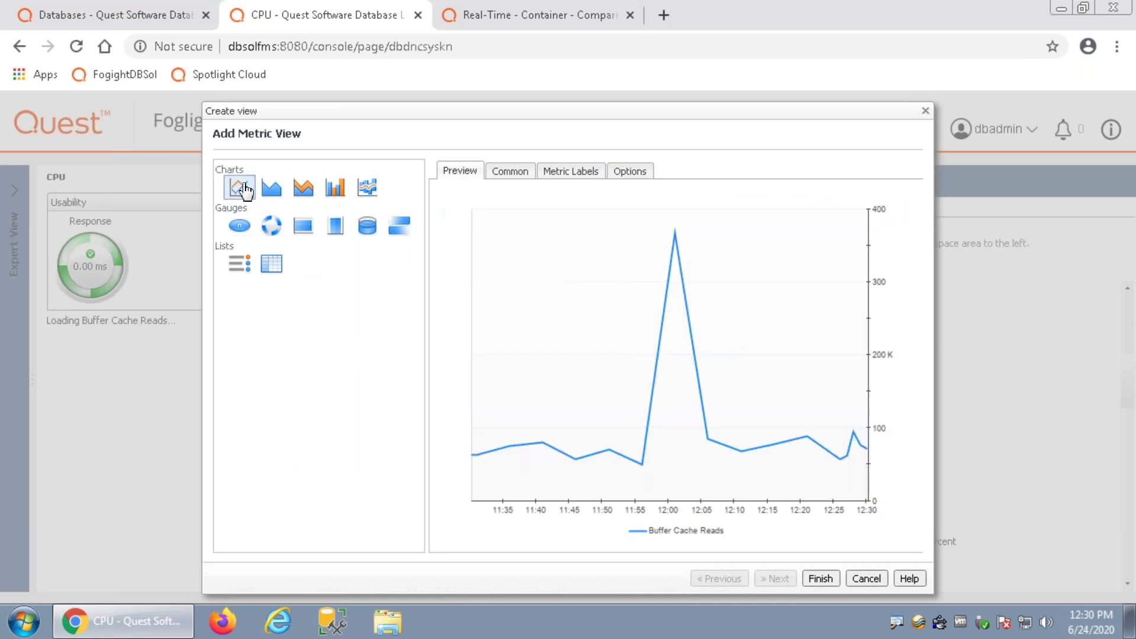
left_click(271, 188)
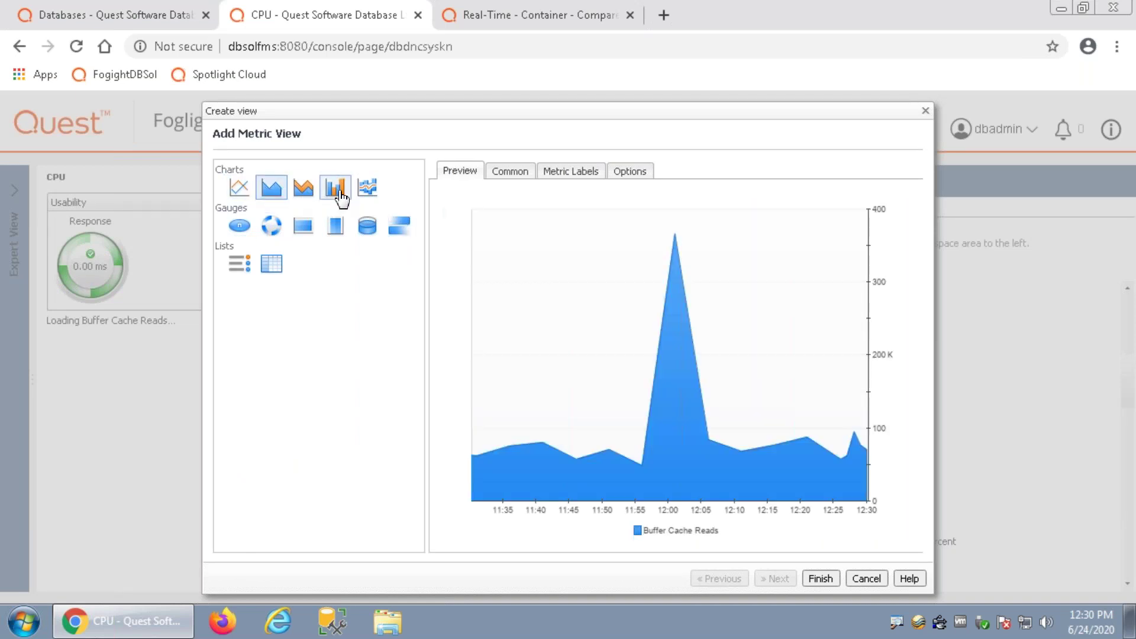
left_click(337, 193)
left_click(272, 228)
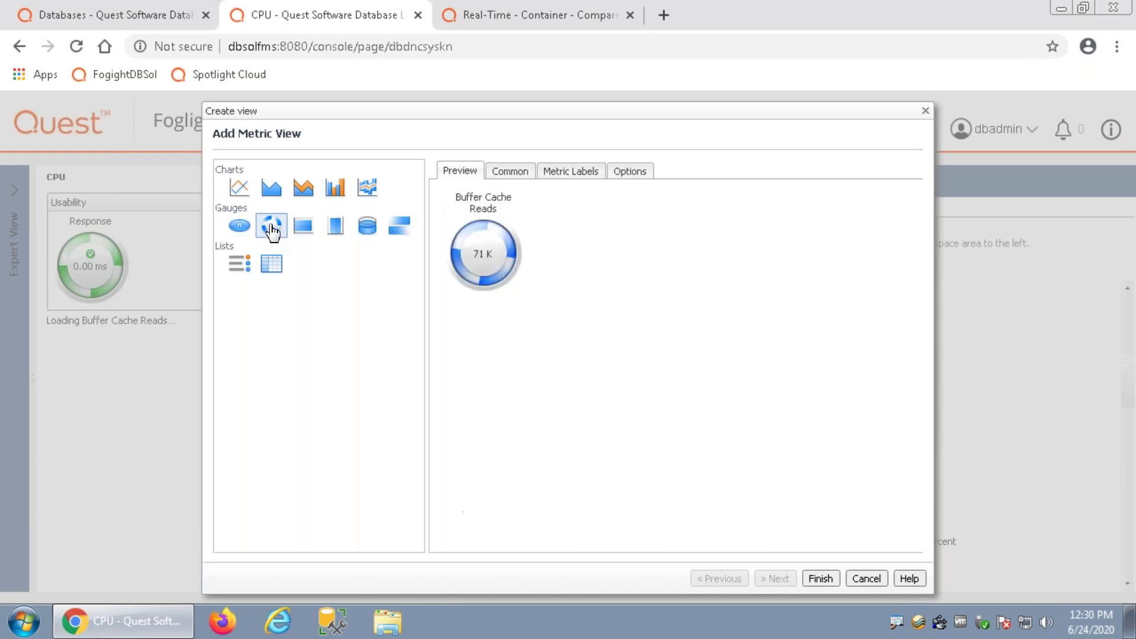
Step: Finish the Buffer Cache Reads view as a line chart and add the Buffer Pages Free metric to the same chart
left_click(241, 187)
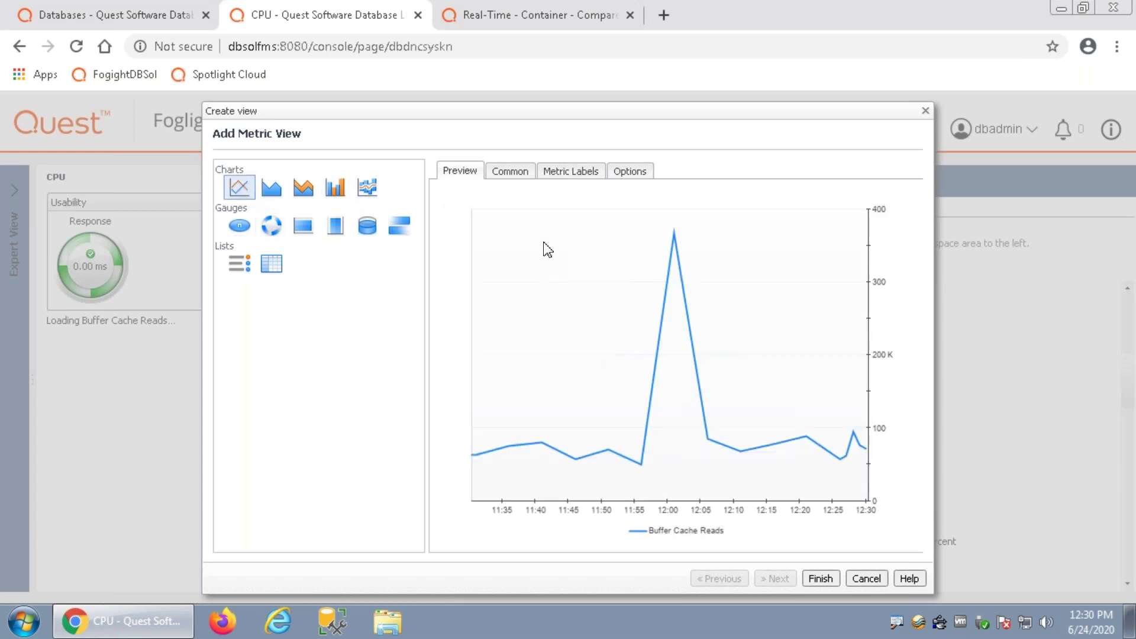
left_click(820, 579)
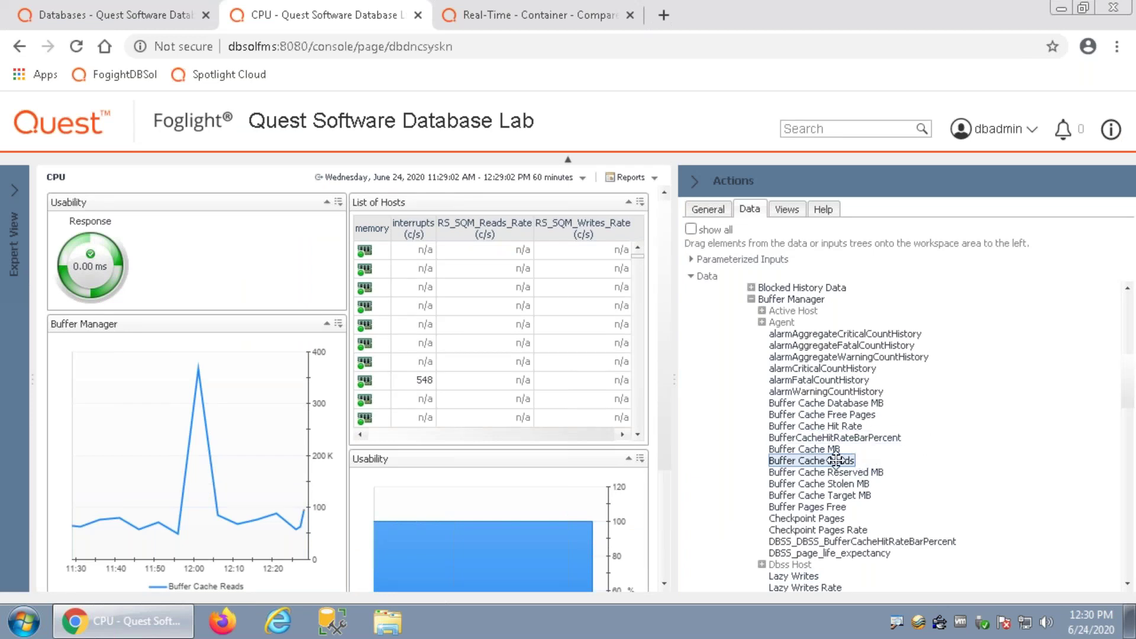
left_click_drag(792, 508, 172, 435)
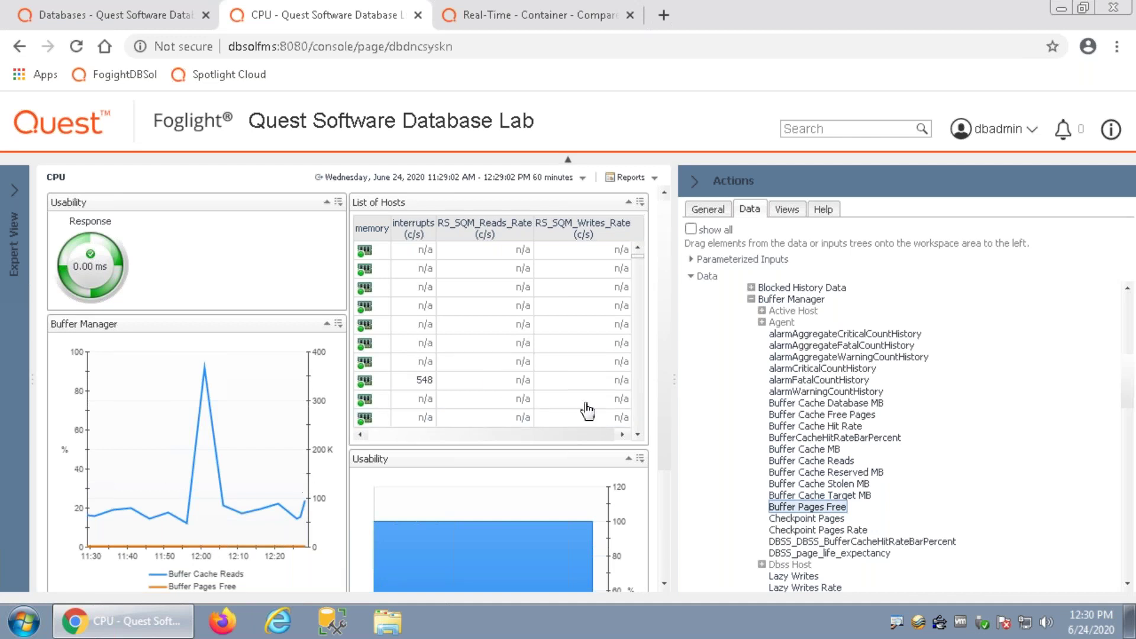
Step: Show the general actions of the CPU dashboard, review the saved bookmarks, and collapse the navigation again
left_click(704, 211)
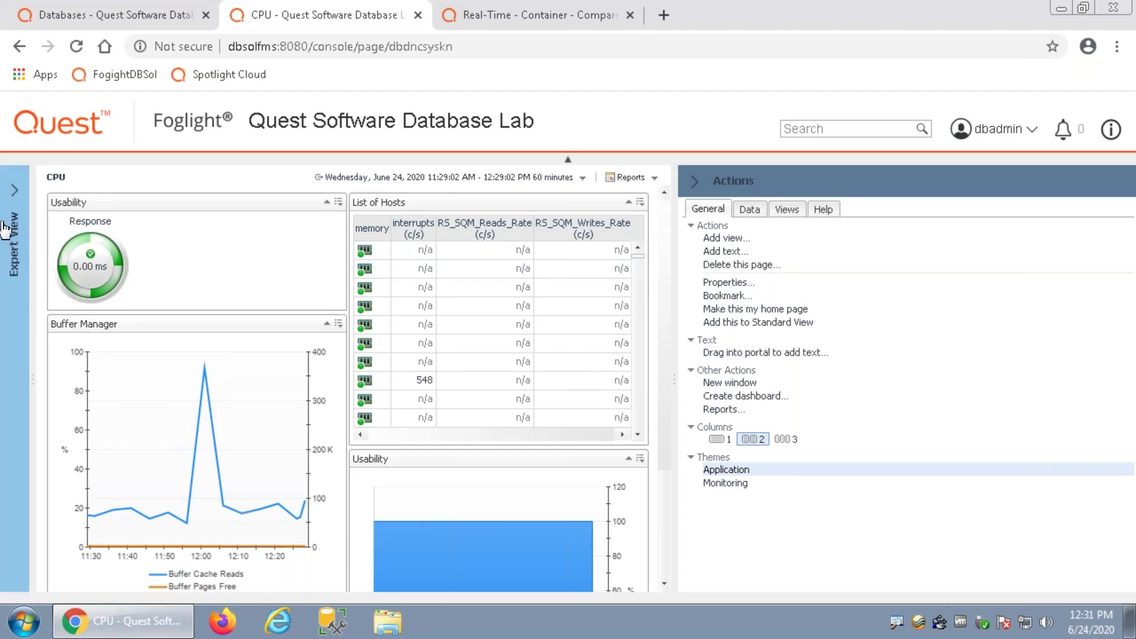
left_click(17, 193)
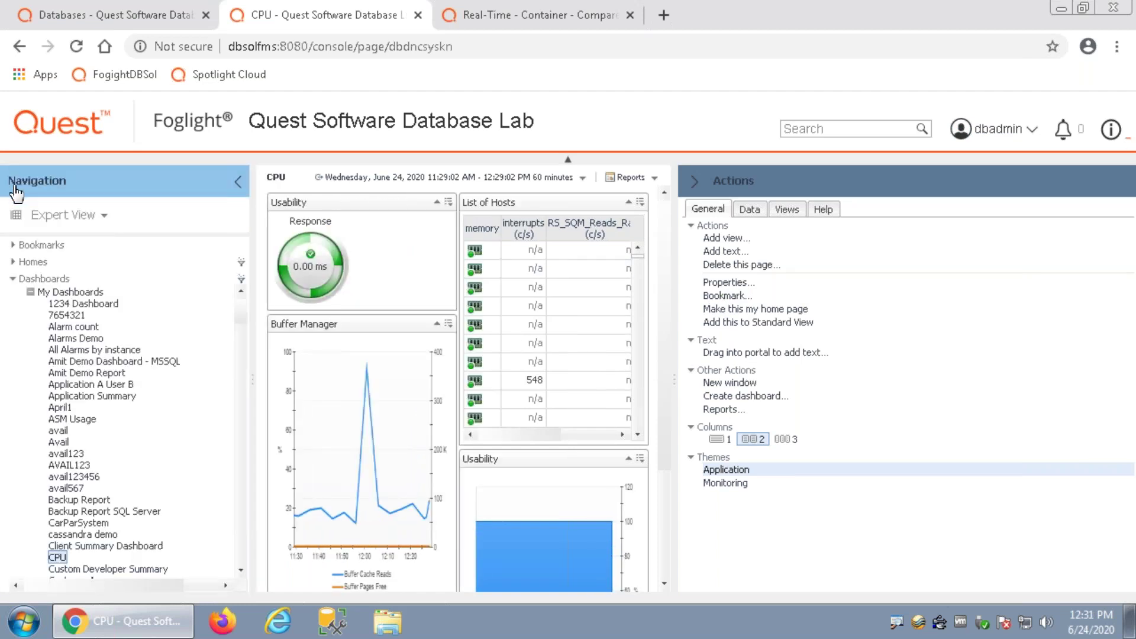
left_click_drag(17, 195, 12, 244)
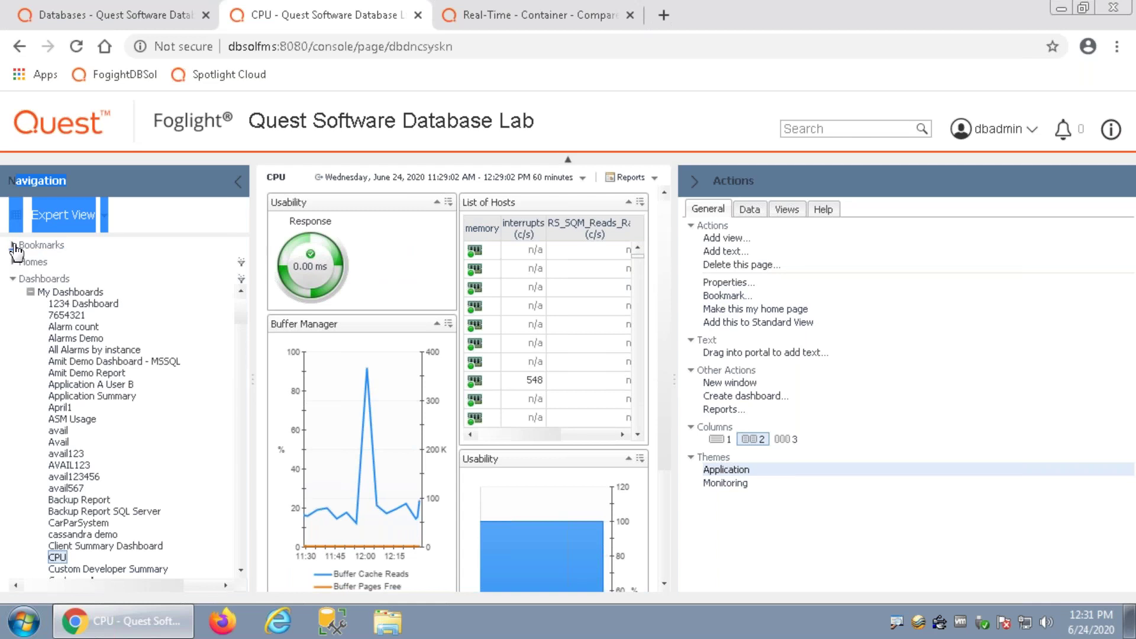
left_click(13, 245)
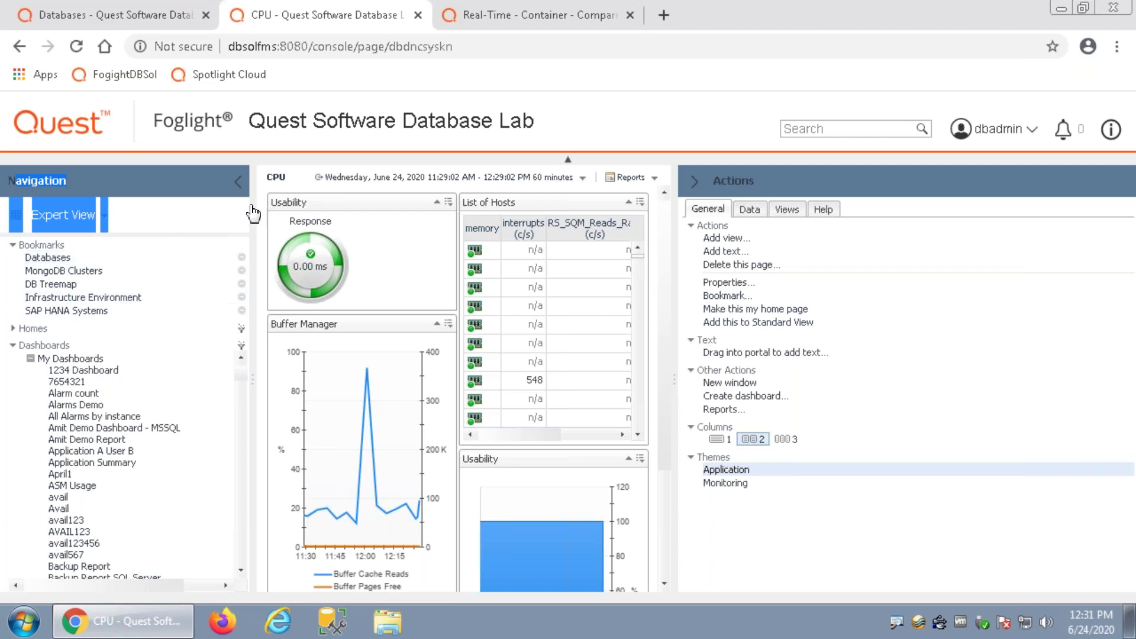
left_click(240, 183)
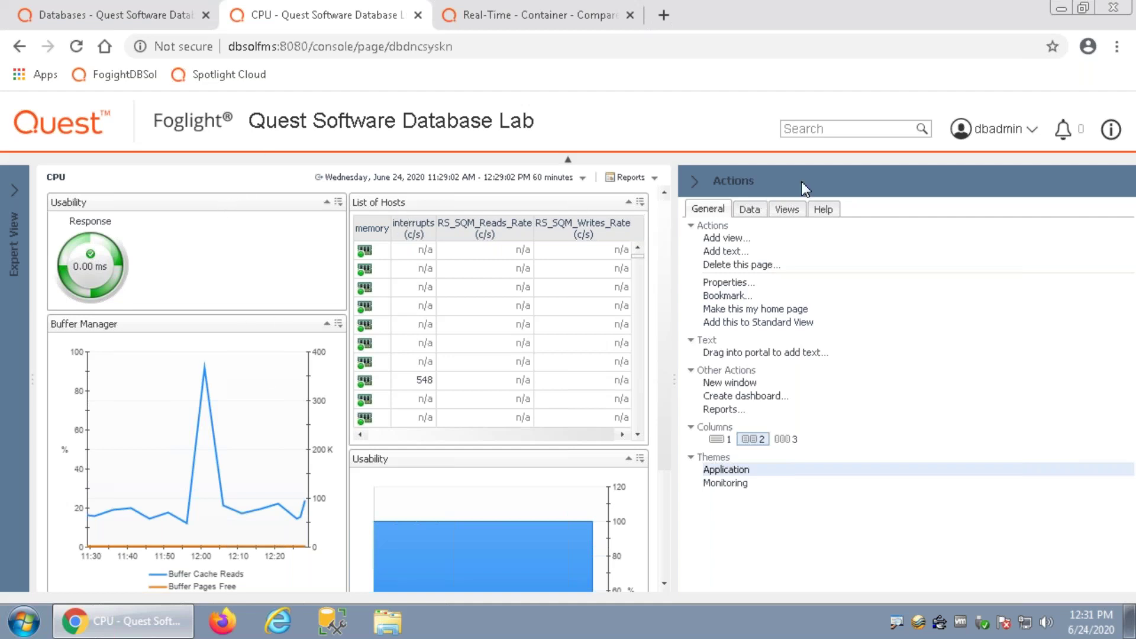
Step: Review the basic view properties of the CPU dashboard, close them without changes, and collapse the actions pane
left_click(721, 284)
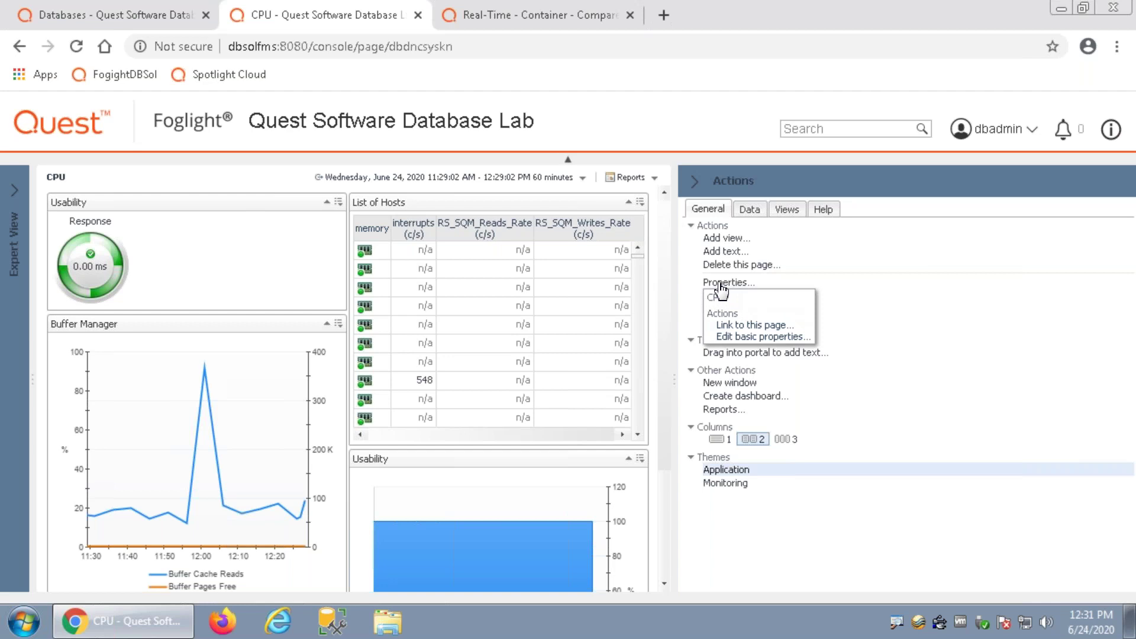
left_click(723, 337)
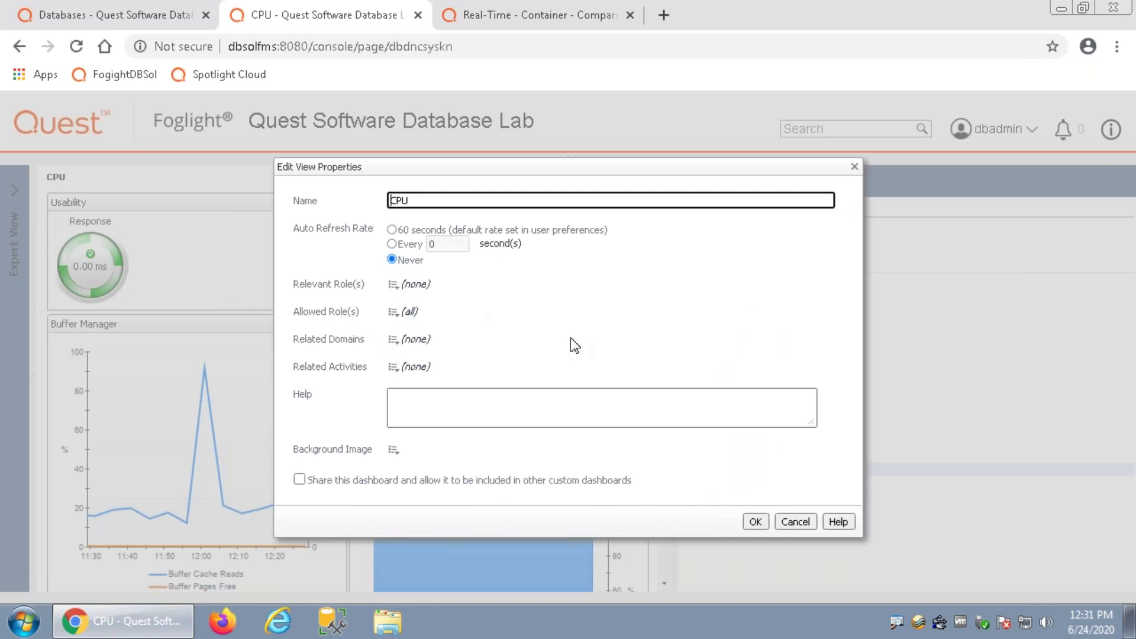
left_click(796, 522)
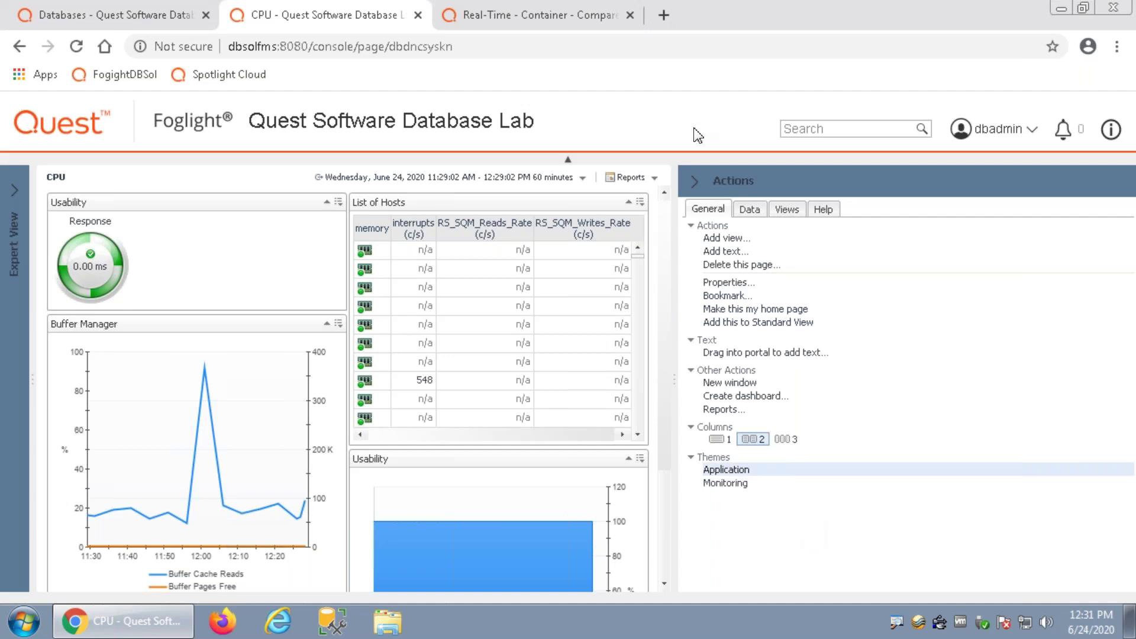
left_click(697, 187)
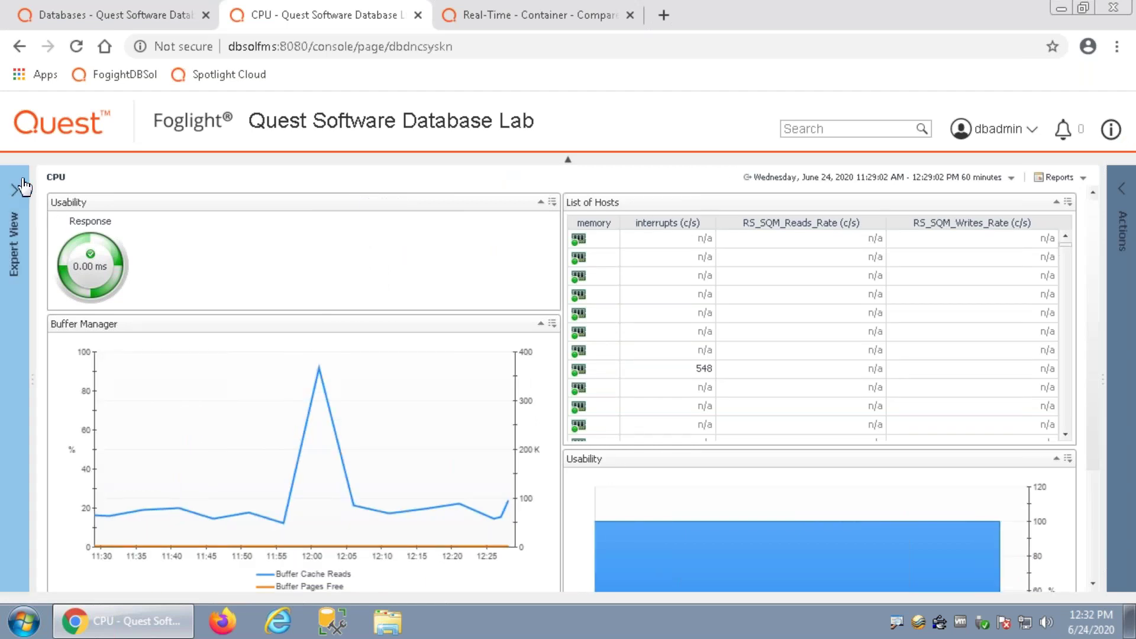
Step: Leave the CPU dashboard and open the bookmarked Databases dashboard in place of the instance comparison page
left_click(113, 23)
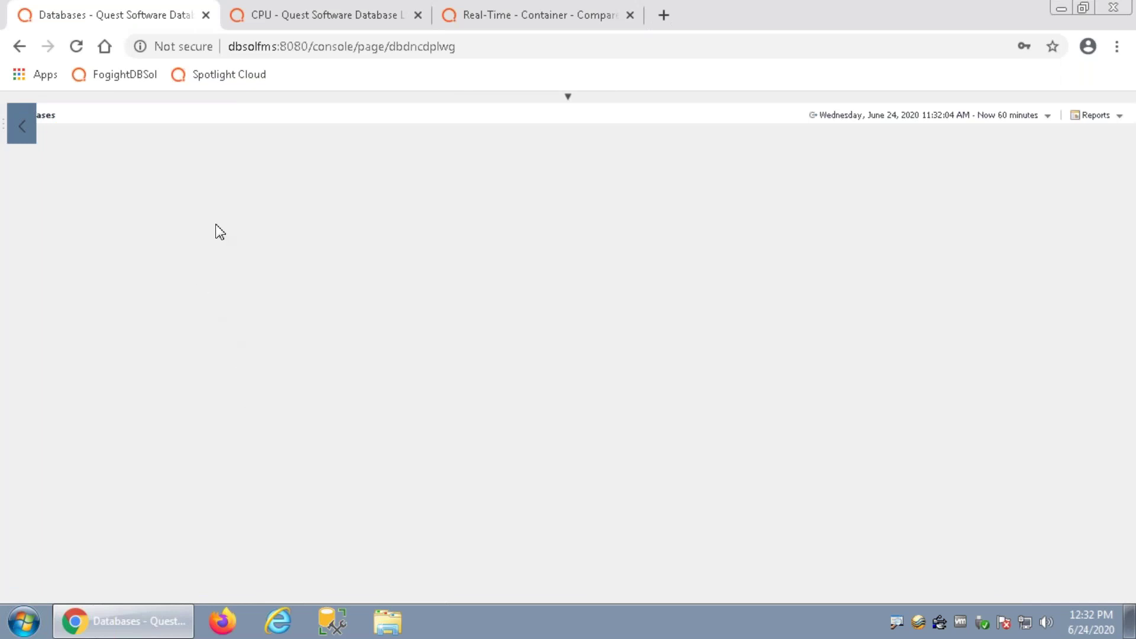
left_click(26, 125)
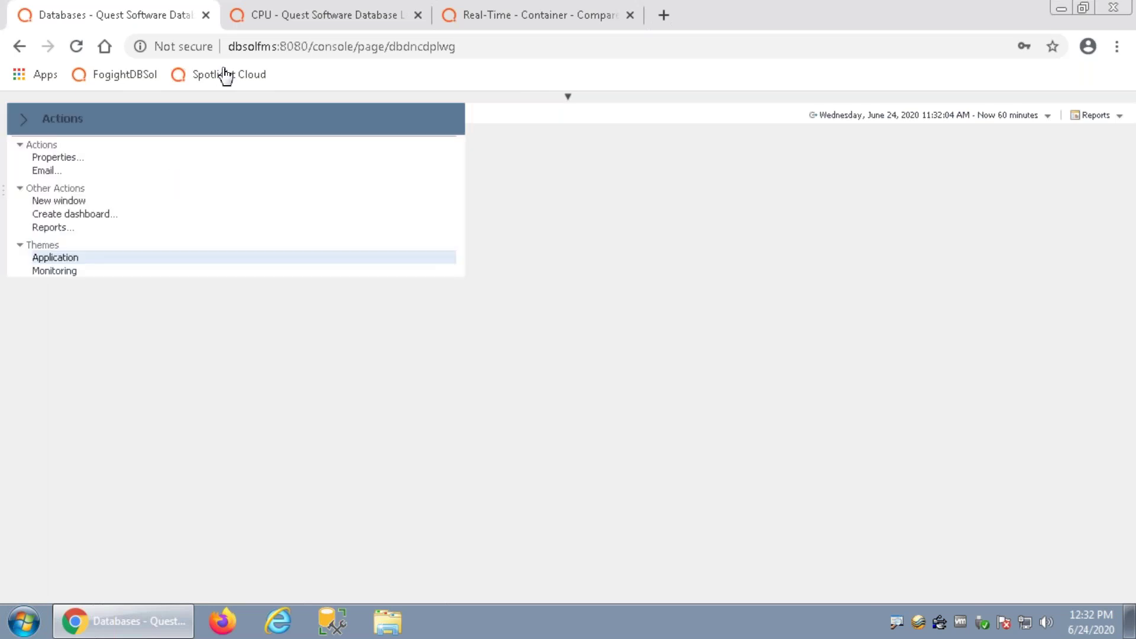
left_click(459, 18)
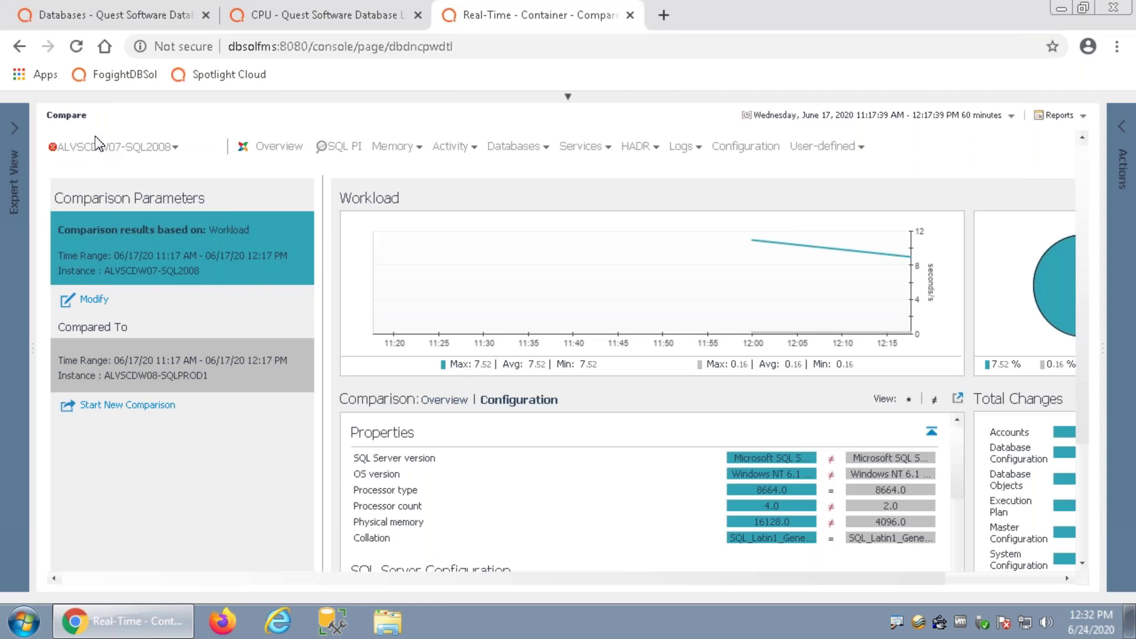
left_click(17, 127)
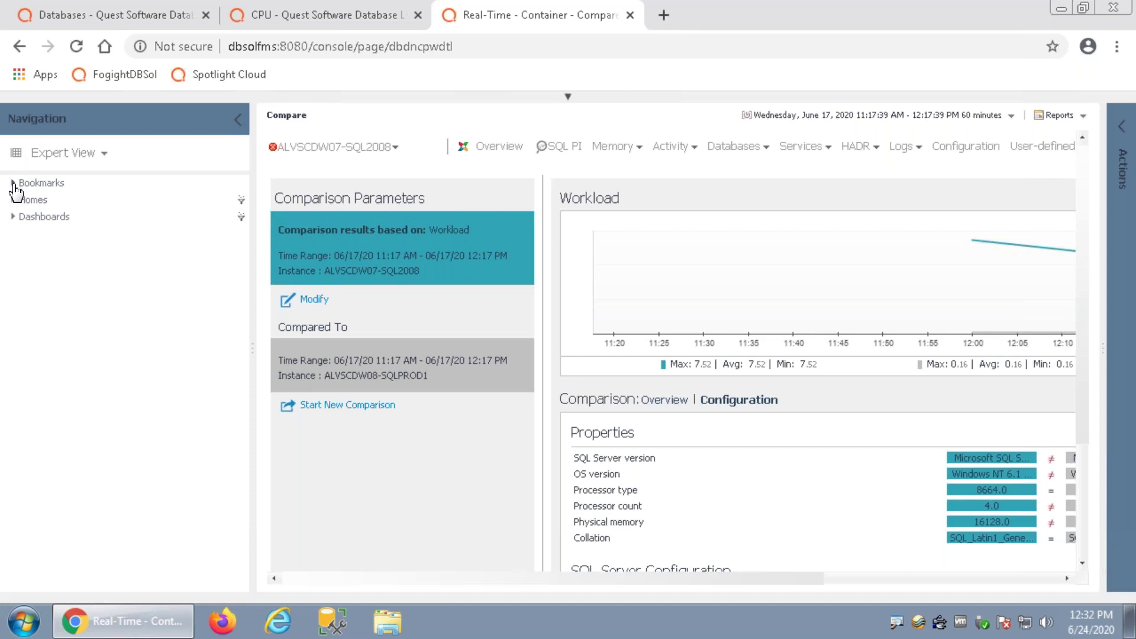
left_click(14, 184)
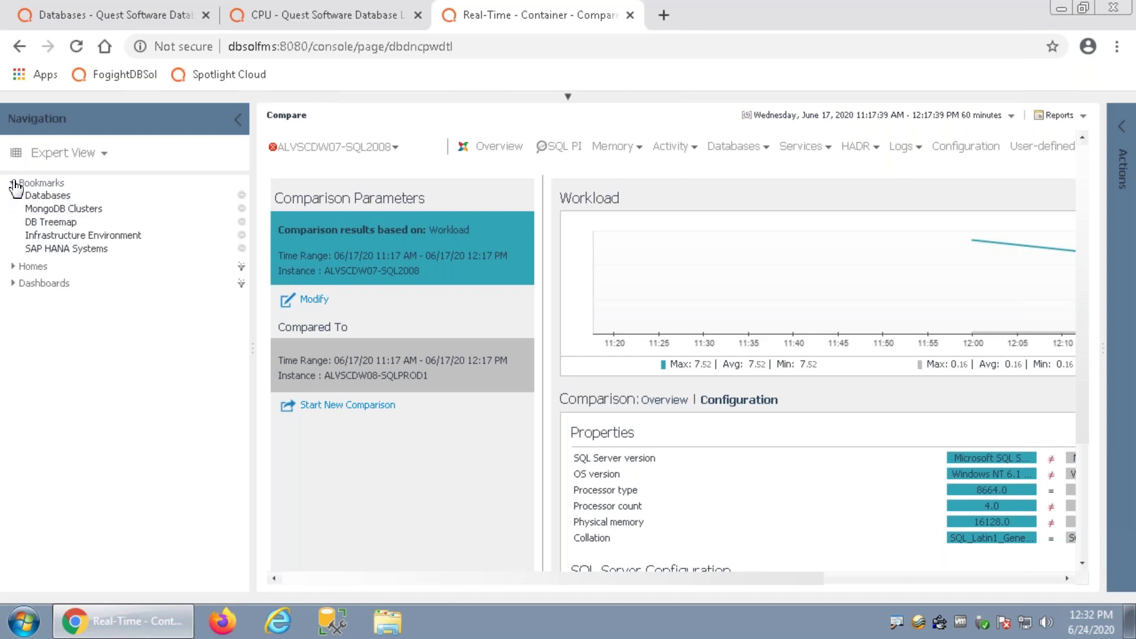
left_click(39, 198)
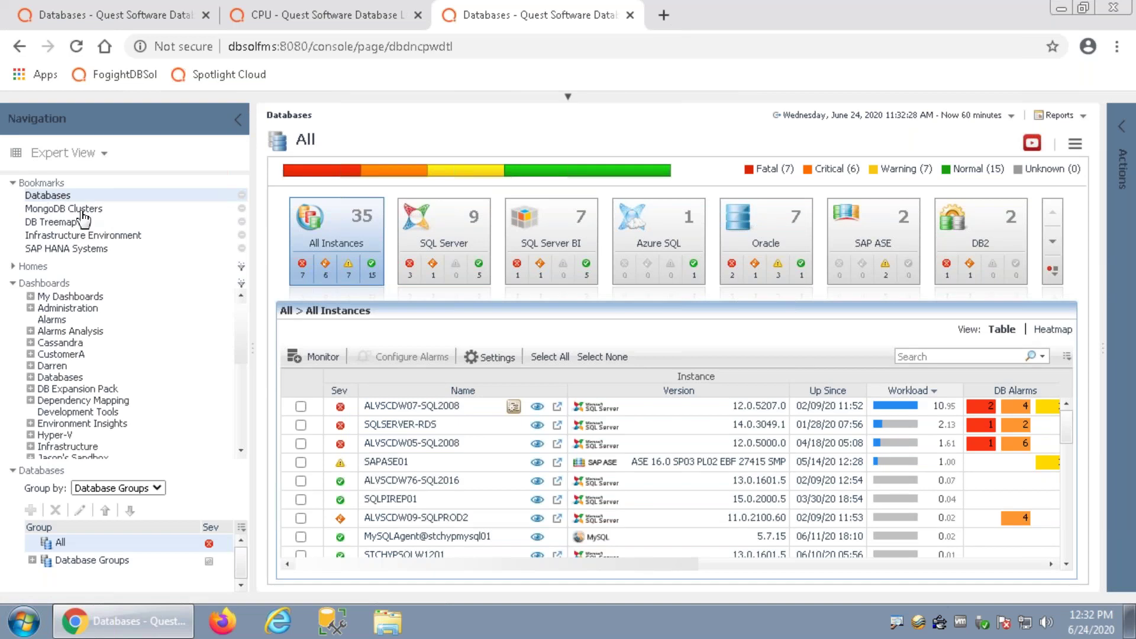
Step: Select only instance ALVSCDW07-SQL2008, collapse the navigation, and open the instance's Administration settings
left_click(301, 407)
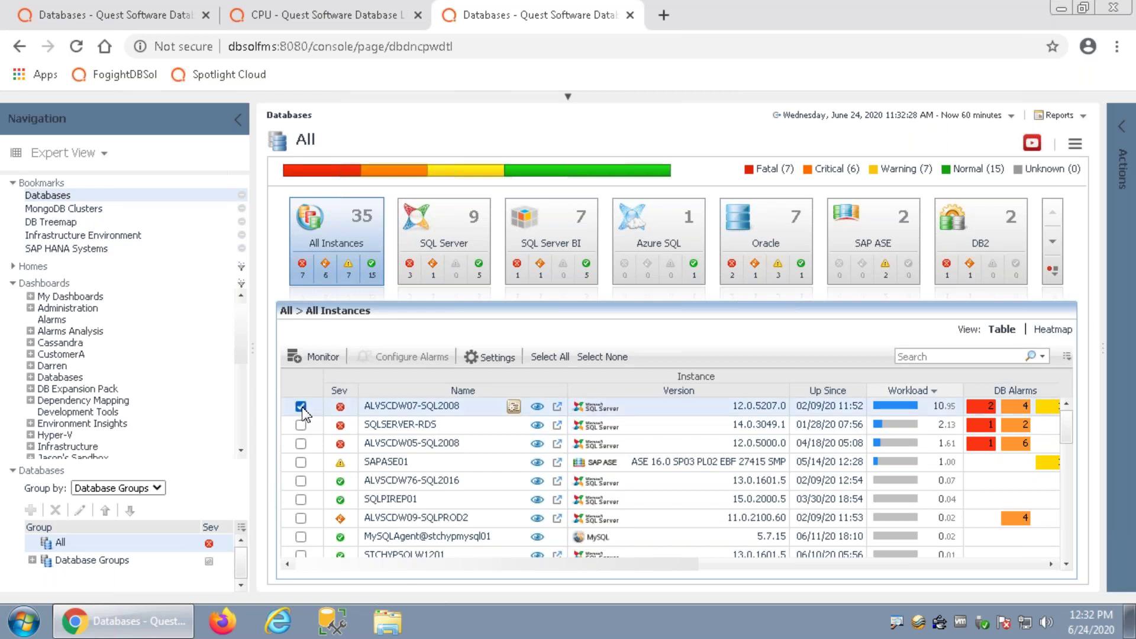
left_click(237, 120)
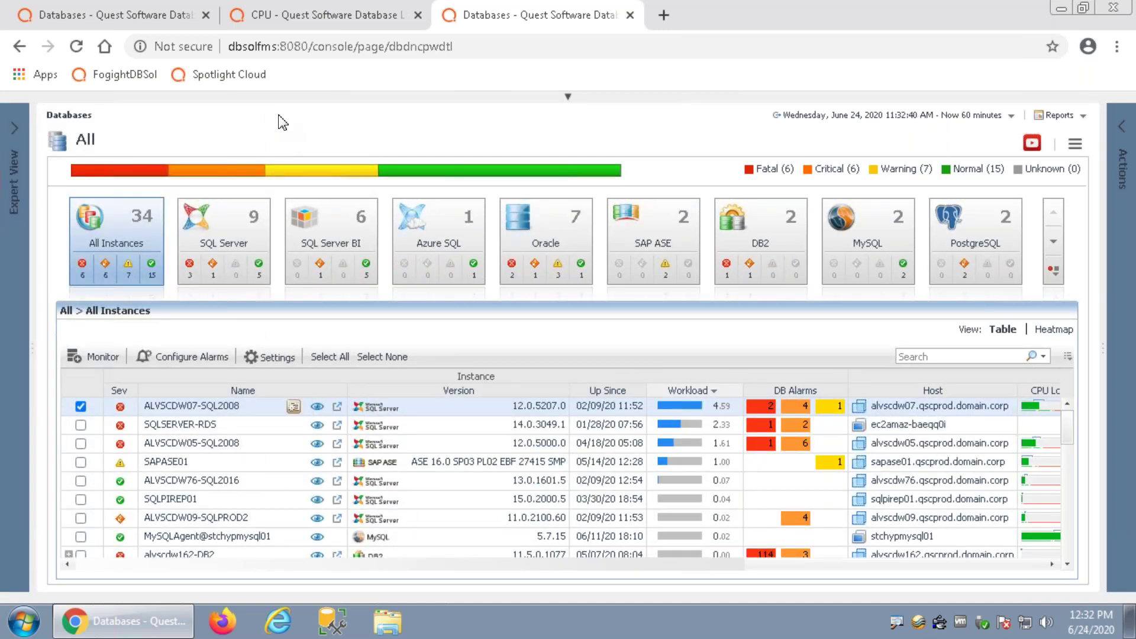
left_click(271, 361)
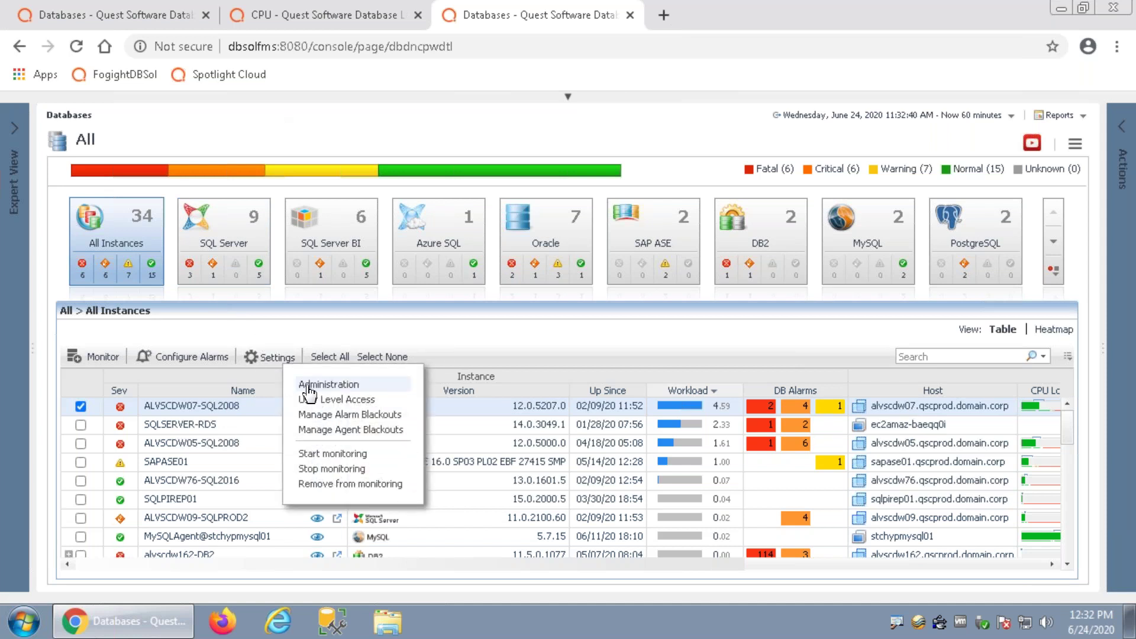
left_click(308, 390)
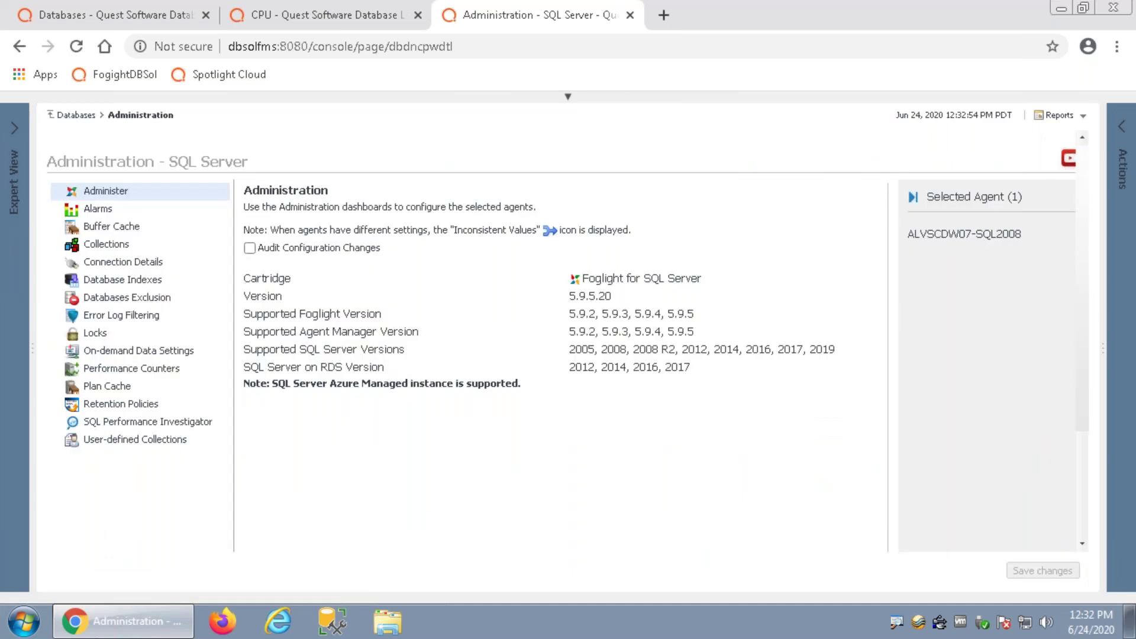